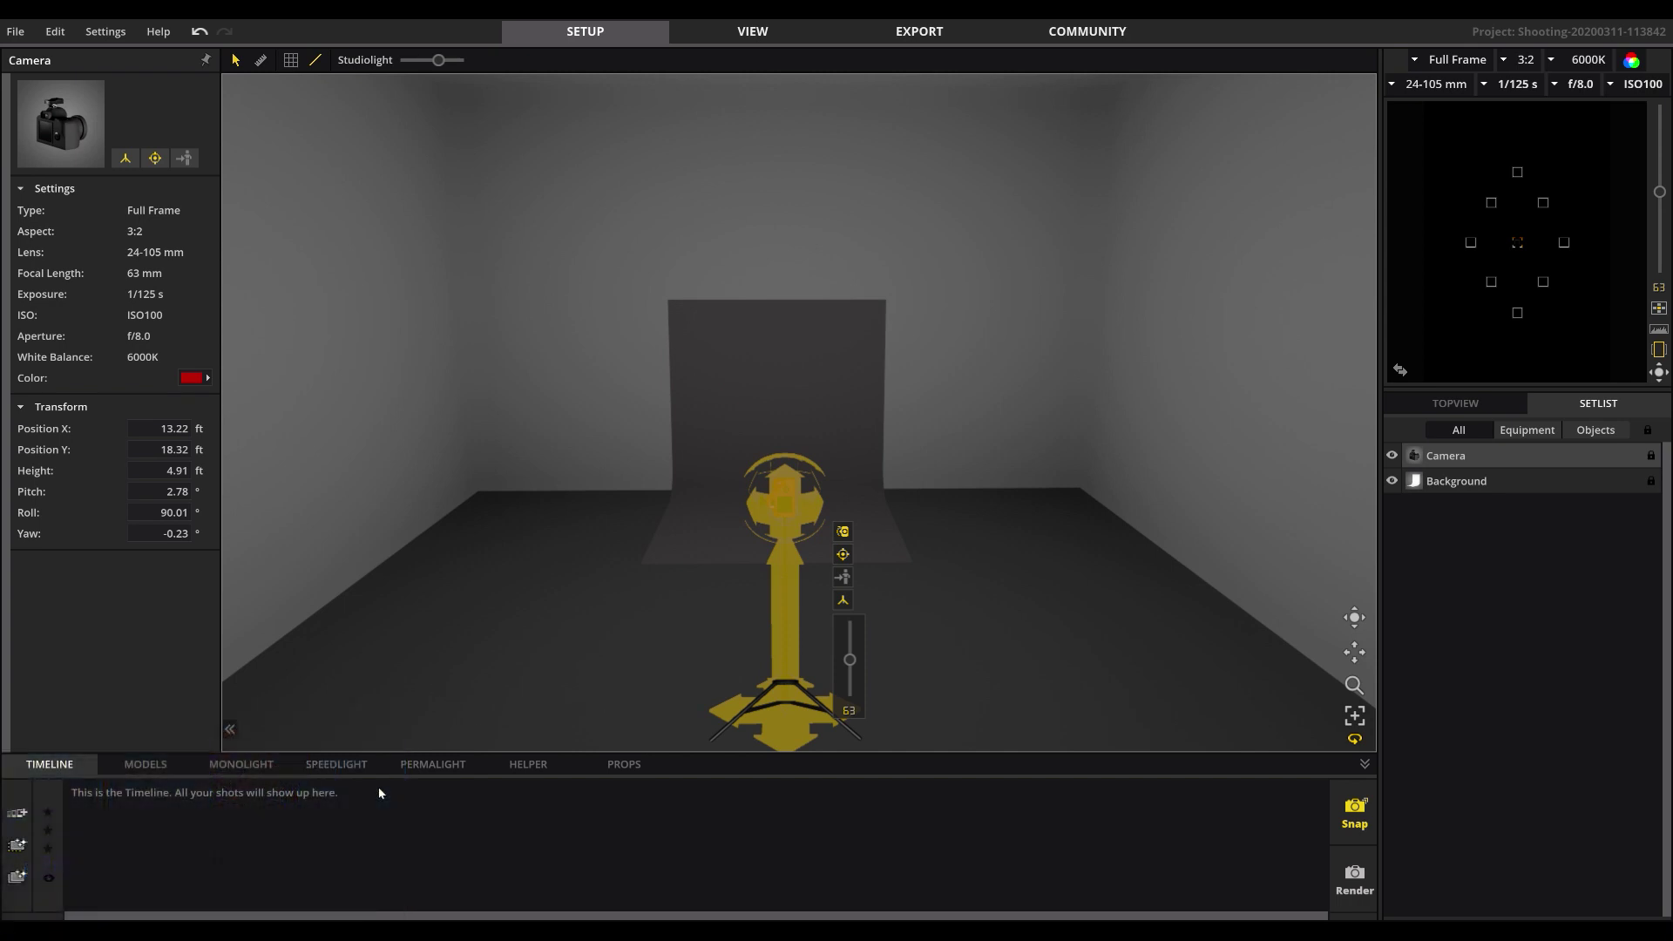
Drag Victoria from the models list into the studio in front of the backdrop
{"action": "left_click", "coordinate": [146, 765]}
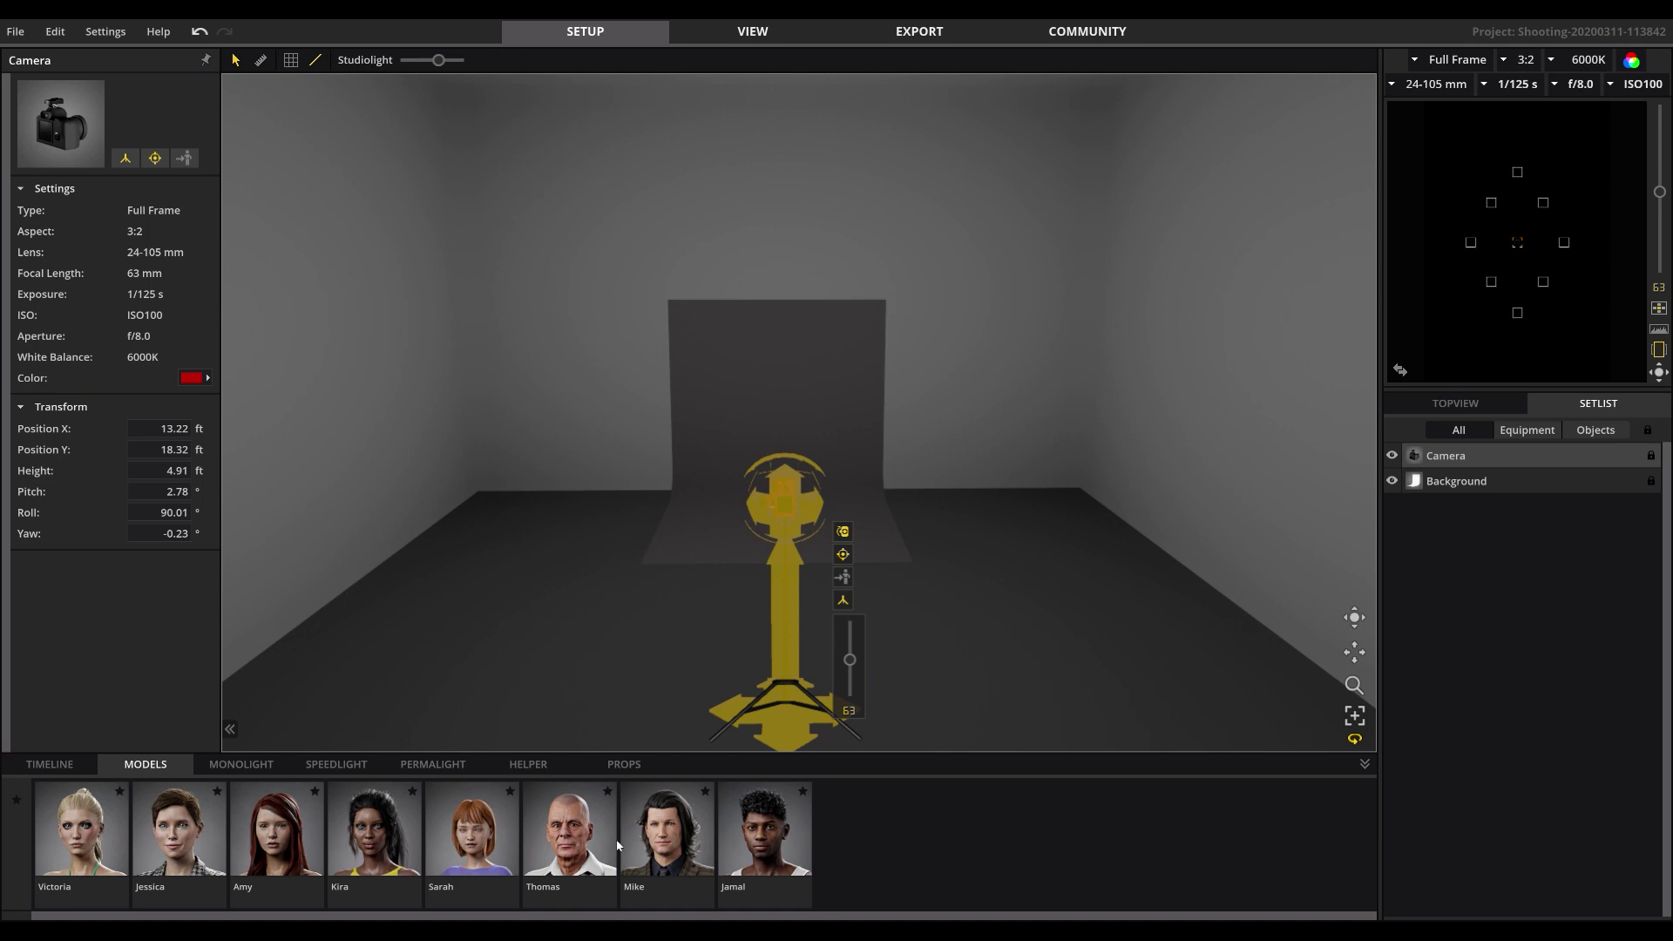
{"action": "left_click", "coordinate": [66, 839]}
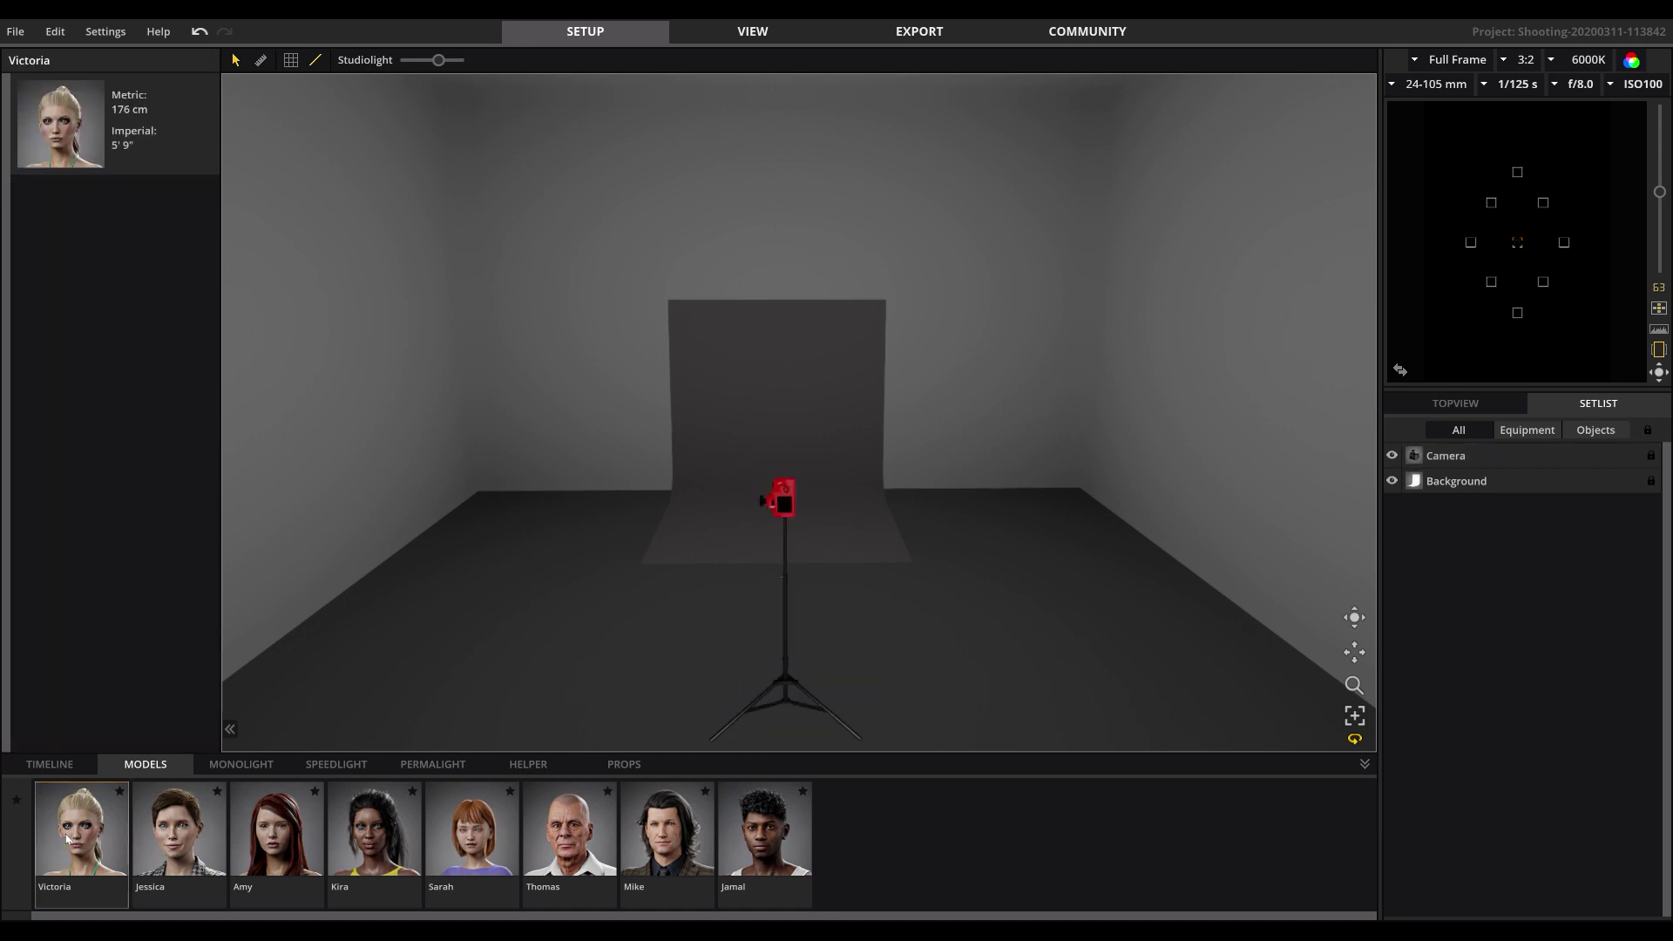
{"action": "left_click_drag", "start_coordinate": [126, 826], "coordinate": [773, 575]}
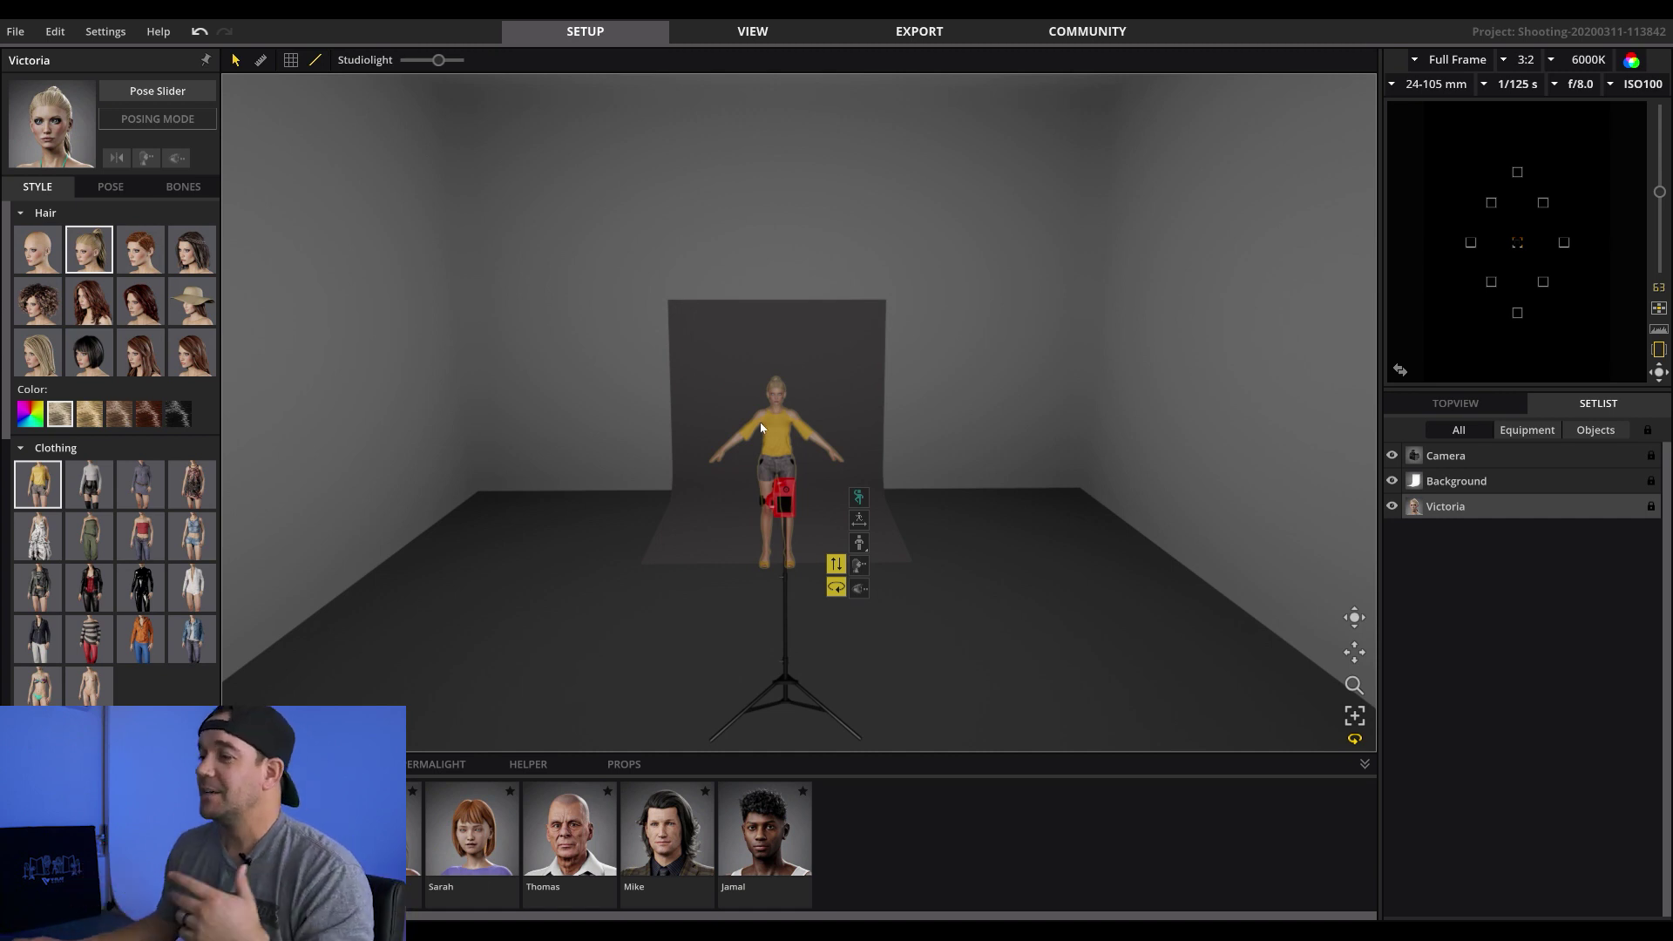
Turn on Posing Mode and lower Victoria's raised right arm
{"action": "left_click", "coordinate": [110, 188]}
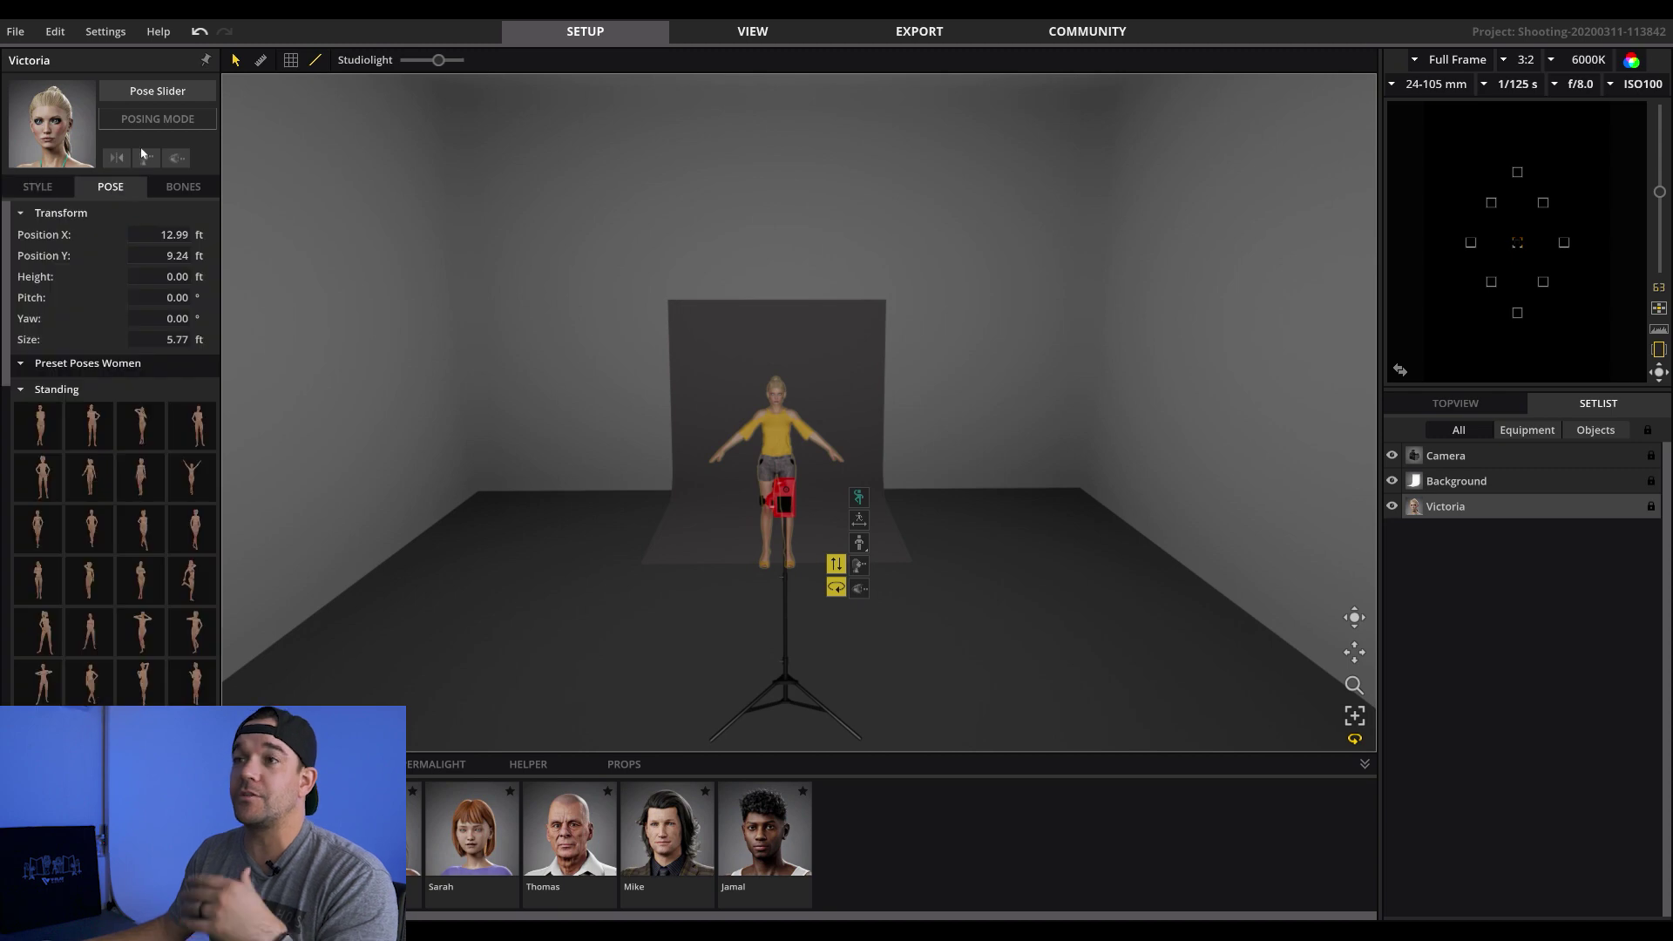
{"action": "left_click", "coordinate": [157, 120]}
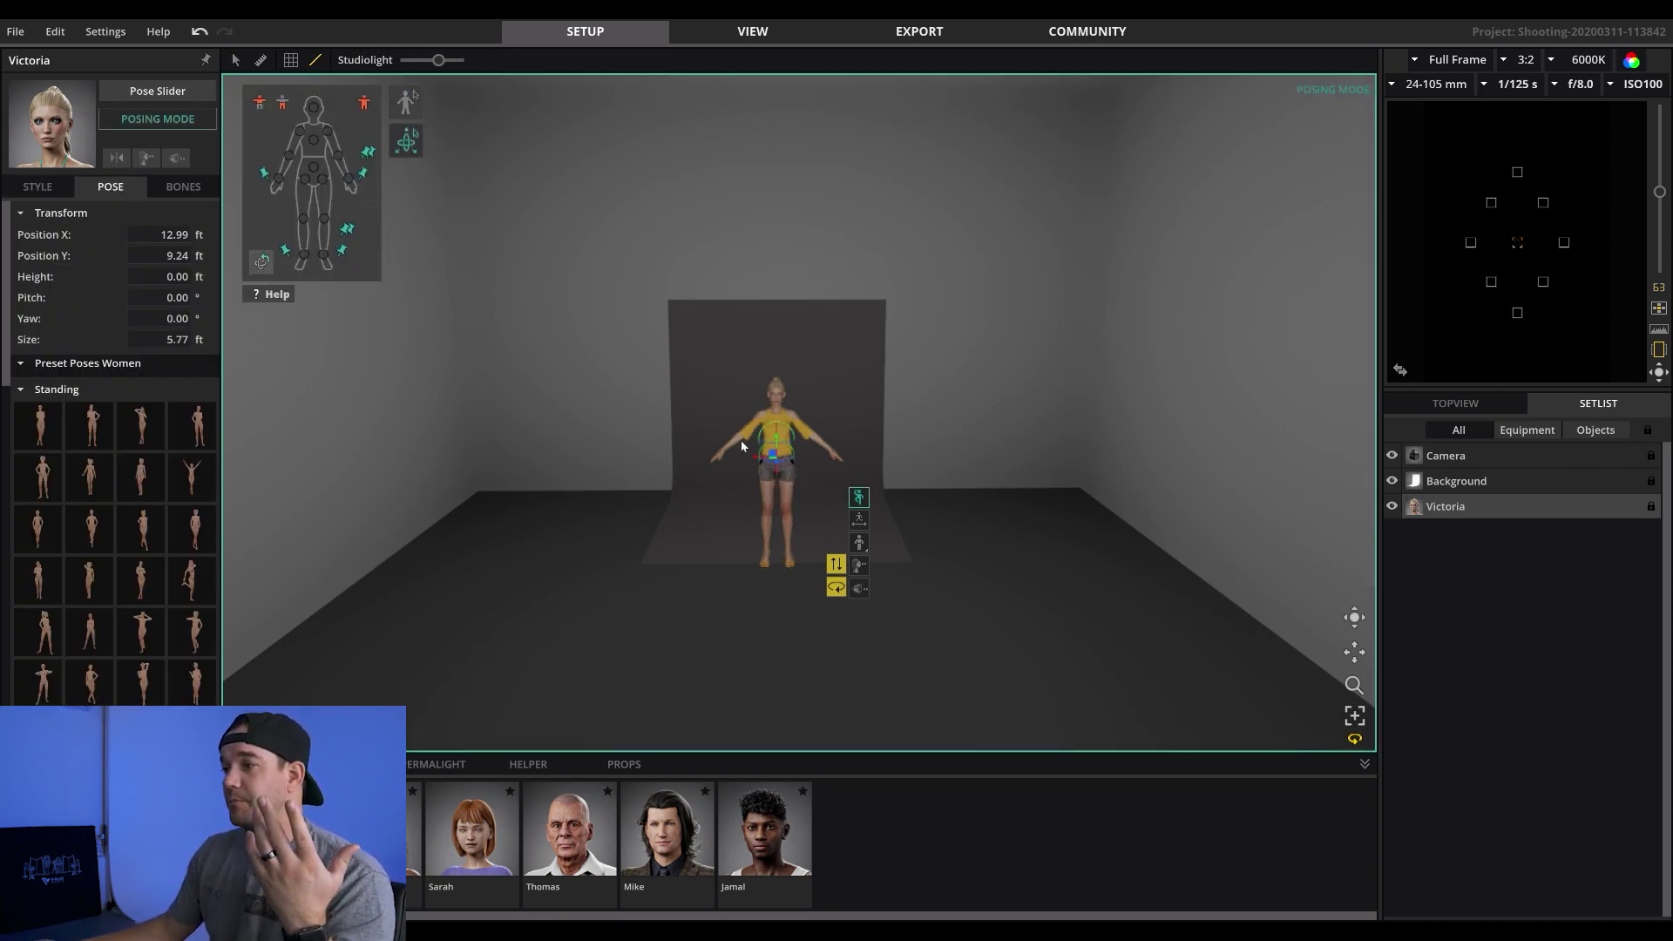
{"action": "left_click", "coordinate": [718, 454]}
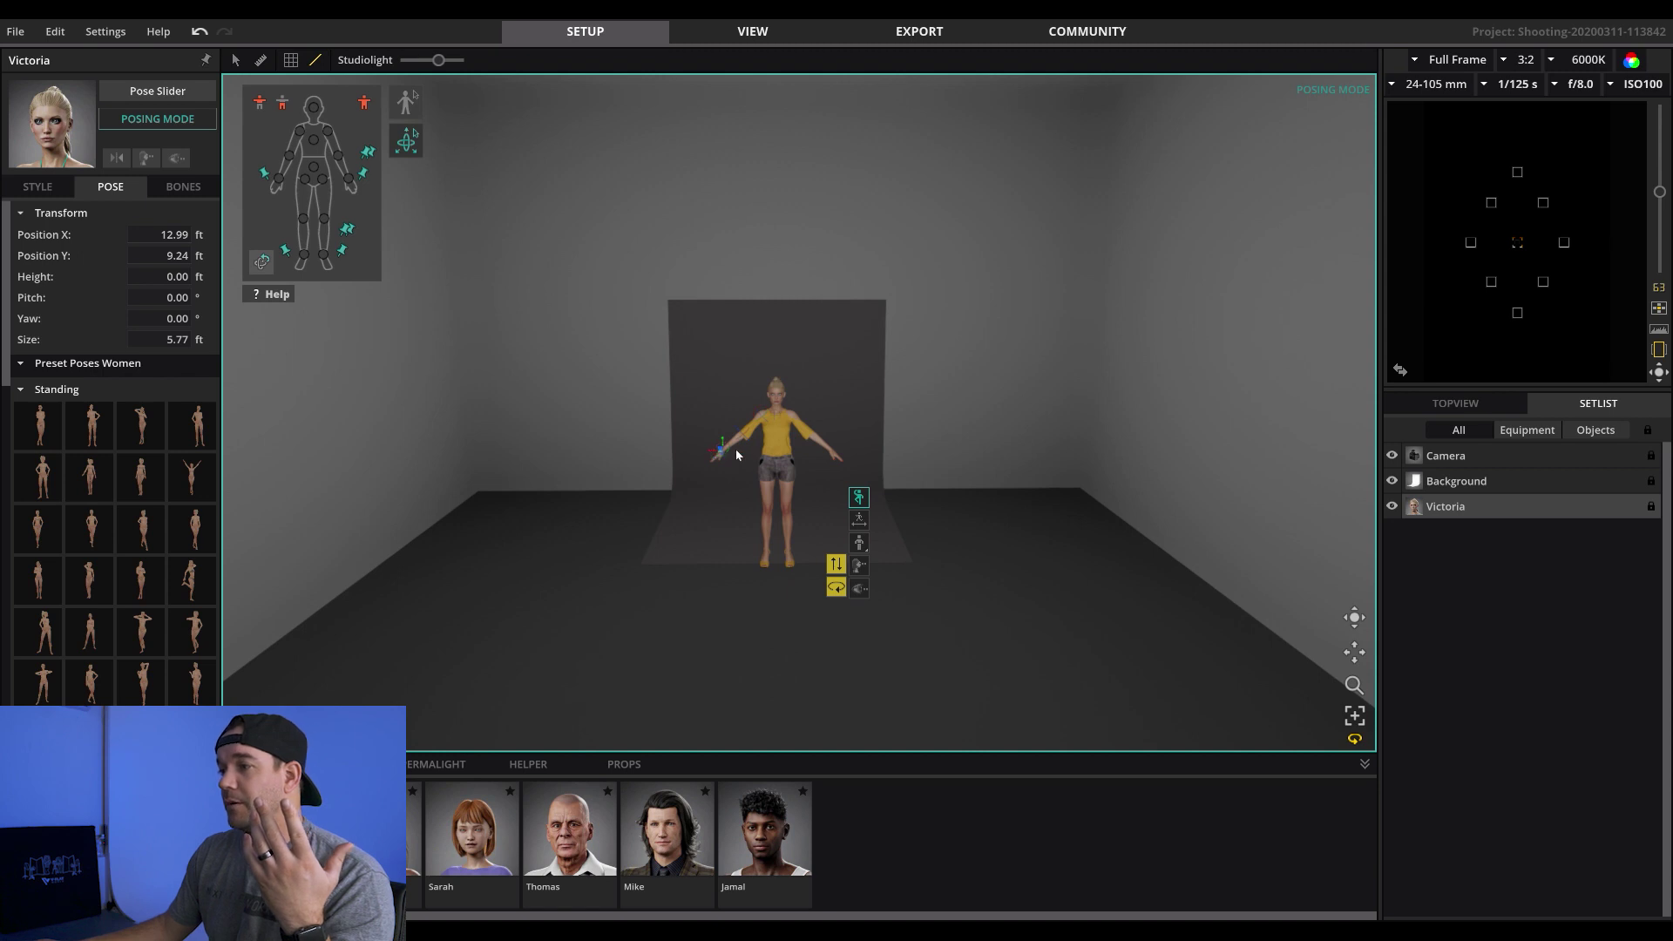
{"action": "scroll", "coordinate": [722, 452], "scroll_direction": "up", "scroll_amount": 5}
{"action": "left_click_drag", "start_coordinate": [567, 521], "coordinate": [685, 441]}
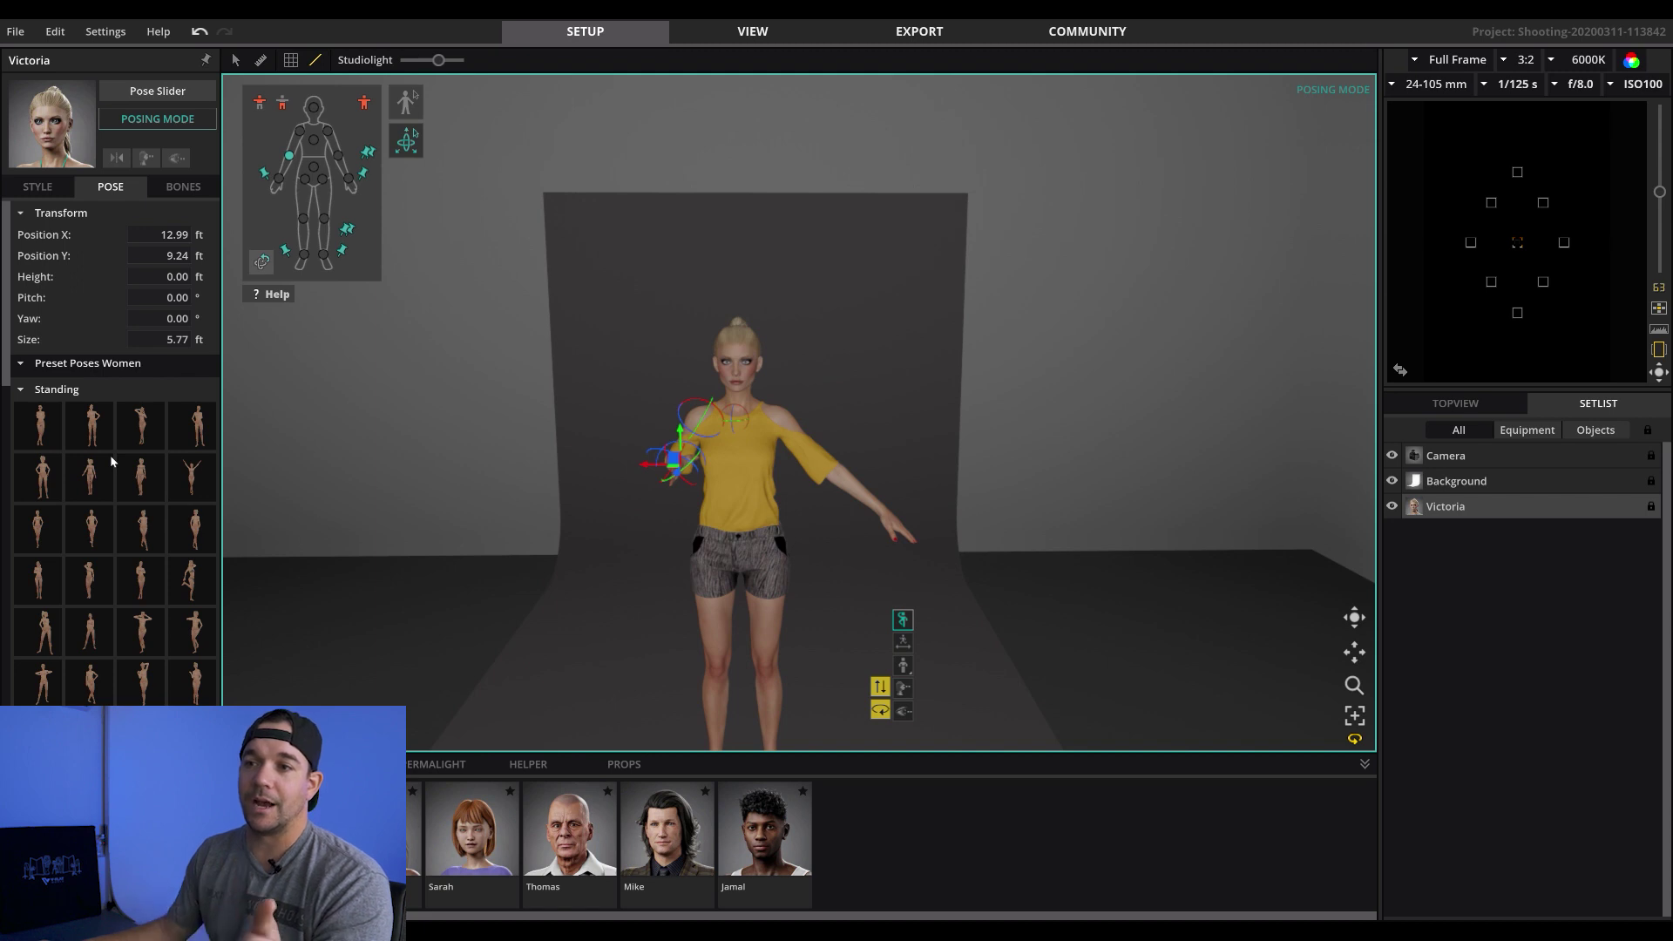
Apply the women's Standing preset with arms folded and legs crossed
{"action": "scroll", "coordinate": [112, 462], "scroll_direction": "down", "scroll_amount": 10}
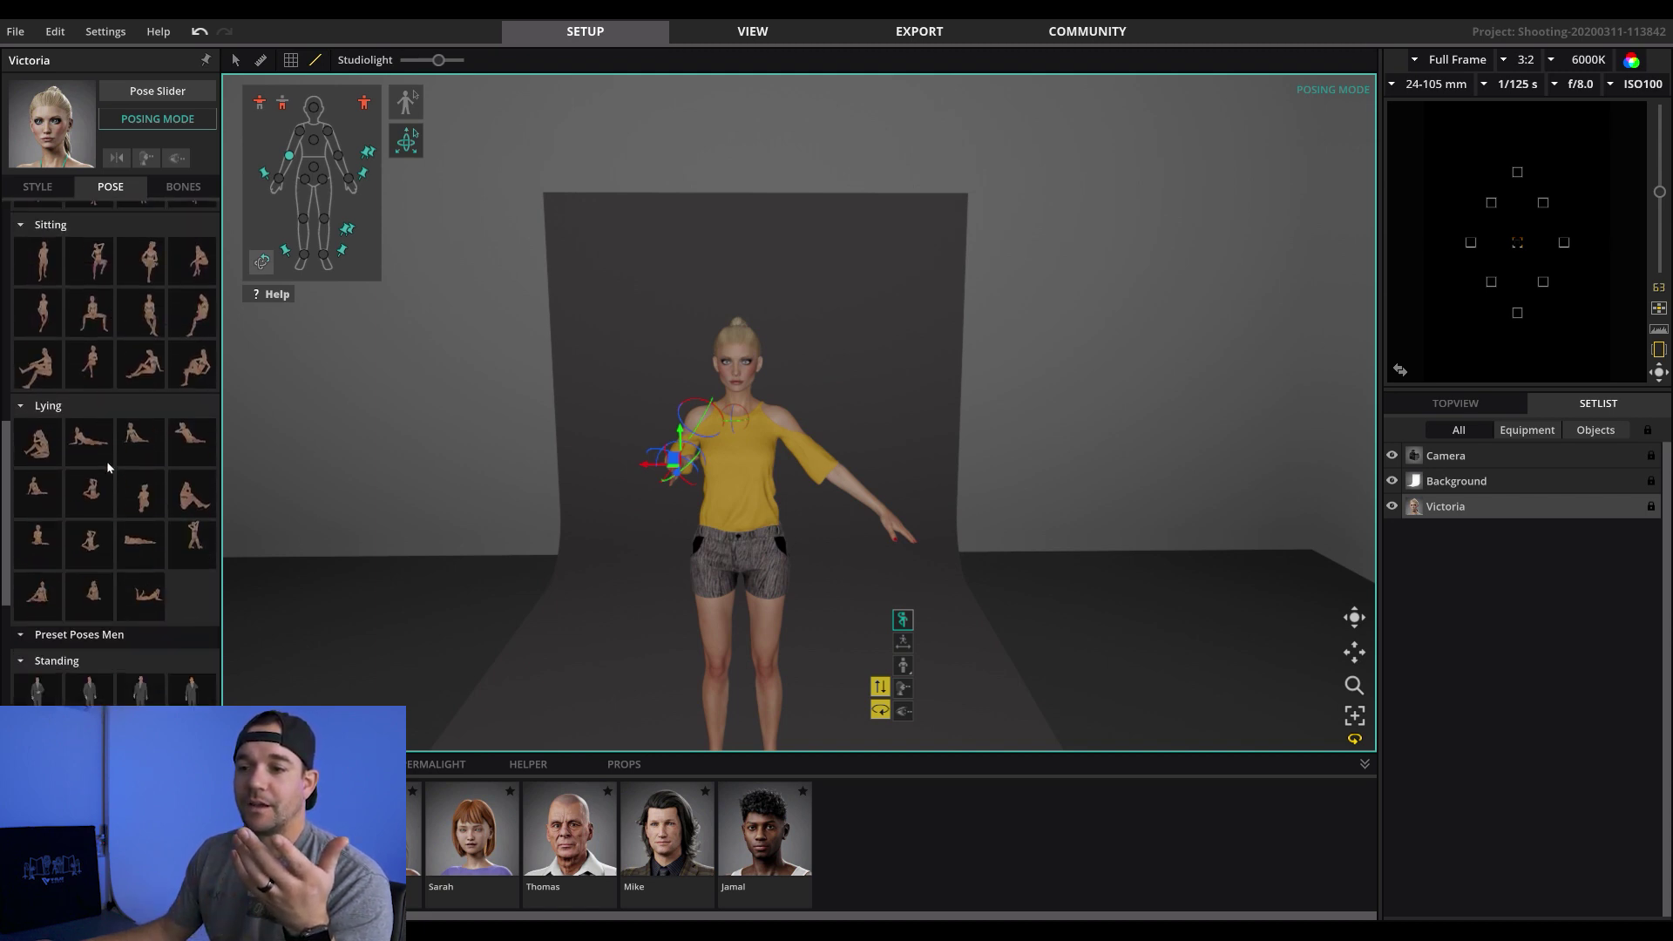
{"action": "scroll", "coordinate": [104, 488], "scroll_direction": "down", "scroll_amount": 5}
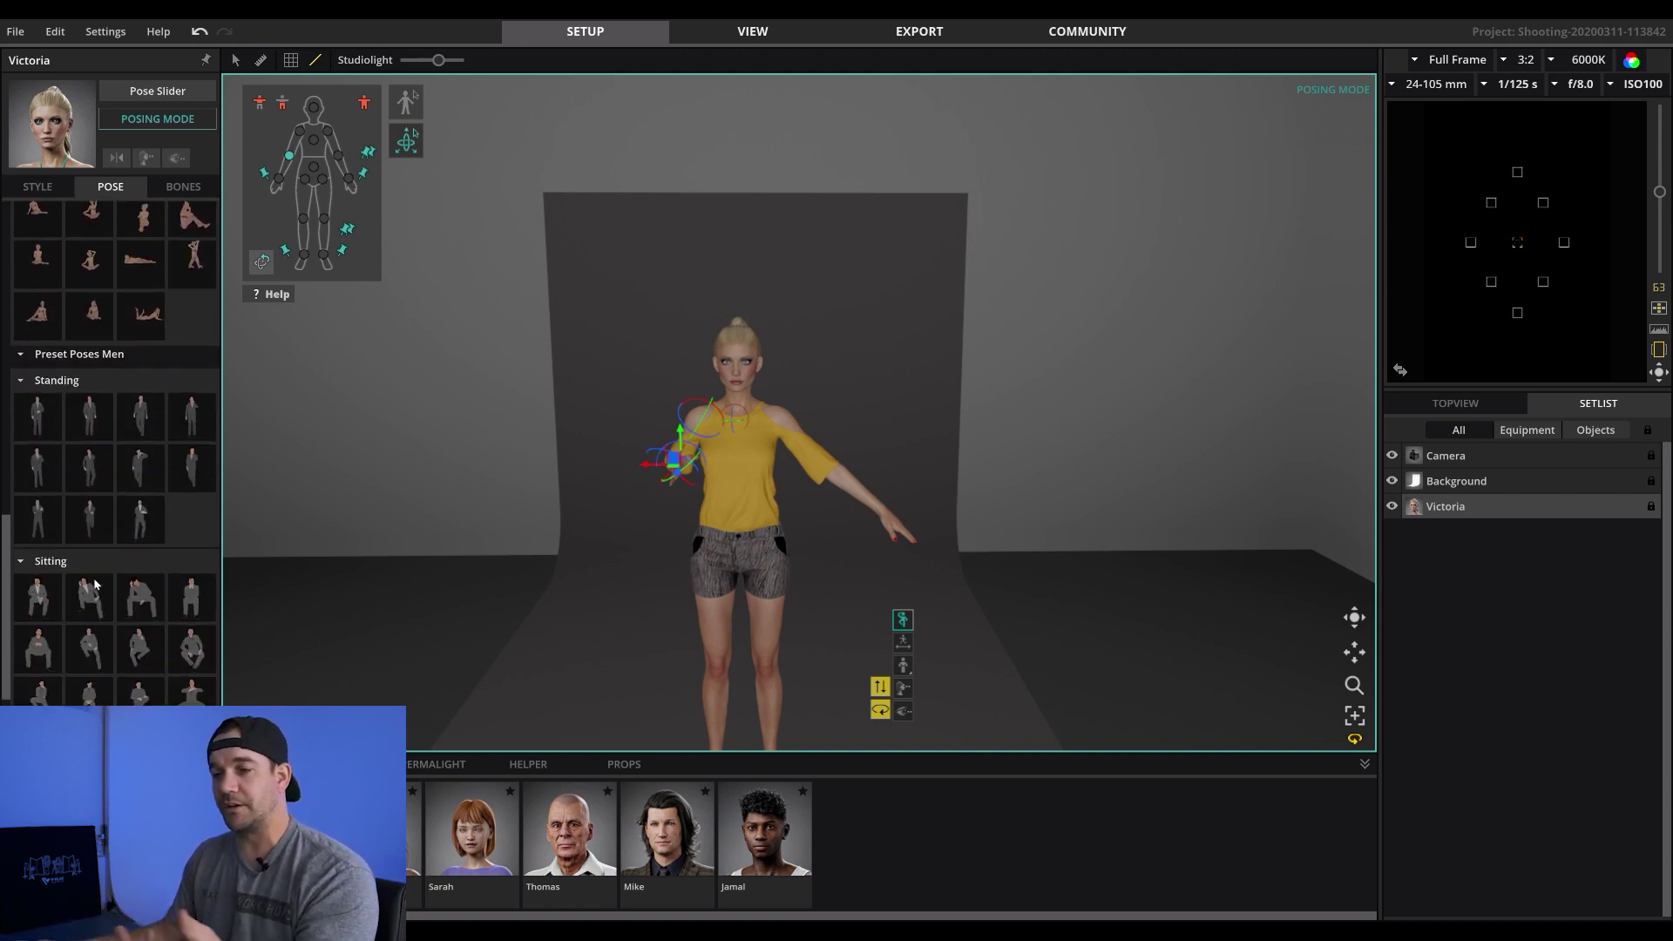
{"action": "scroll", "coordinate": [95, 583], "scroll_direction": "up", "scroll_amount": 12}
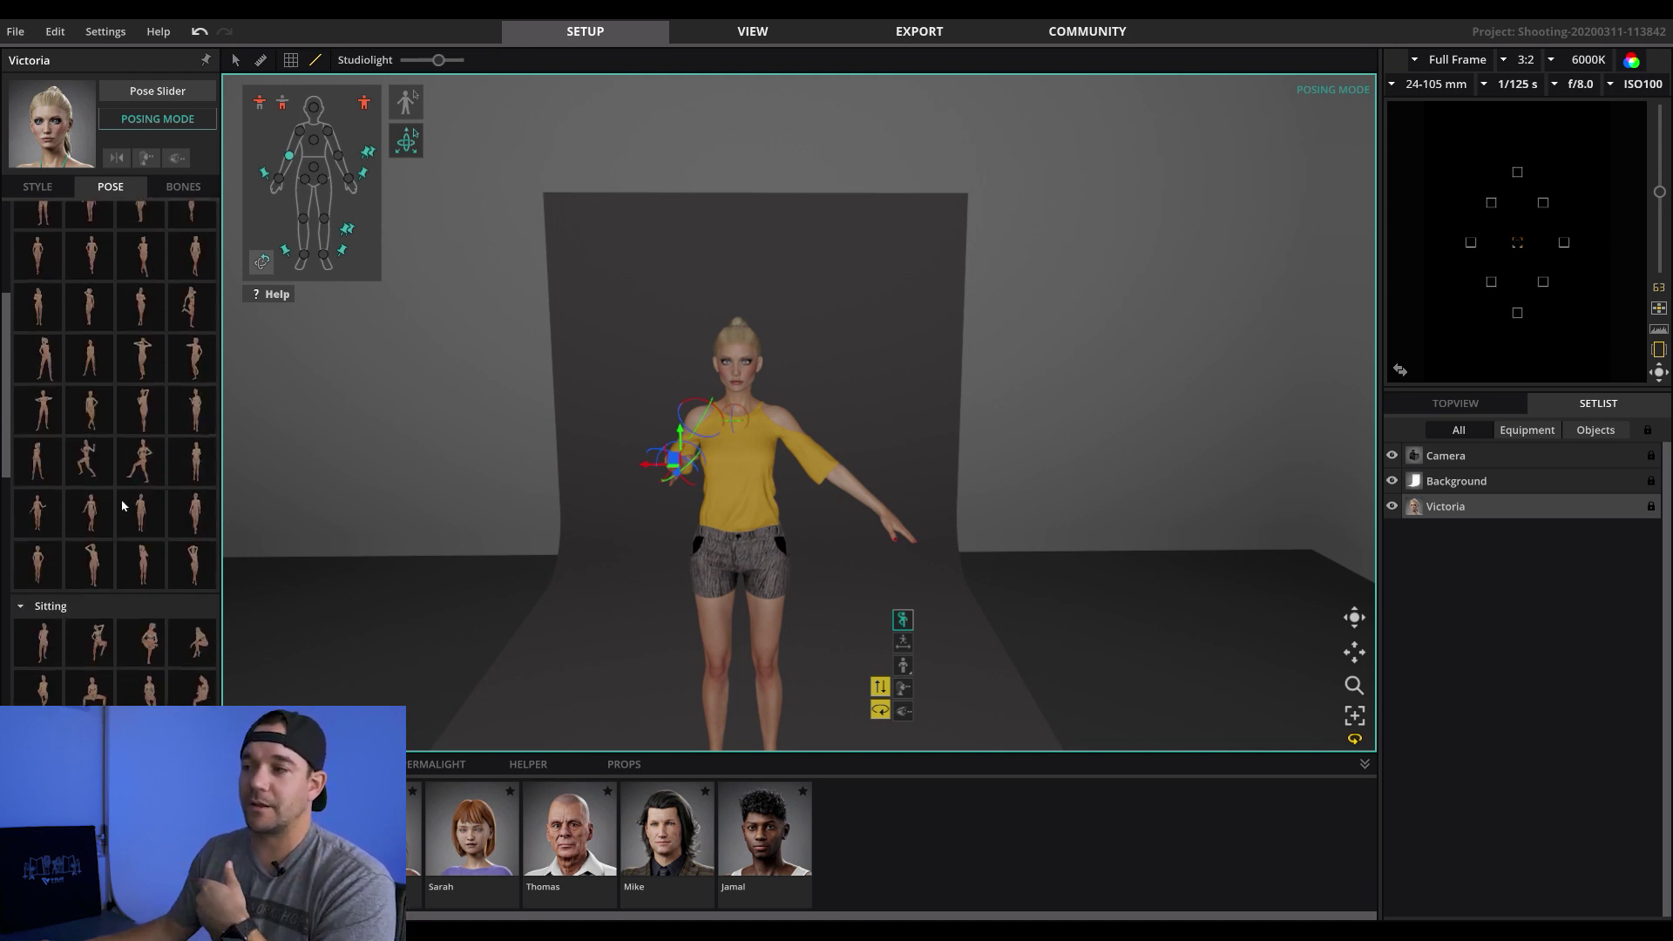
{"action": "scroll", "coordinate": [122, 505], "scroll_direction": "up", "scroll_amount": 5}
{"action": "scroll", "coordinate": [122, 506], "scroll_direction": "down", "scroll_amount": 3}
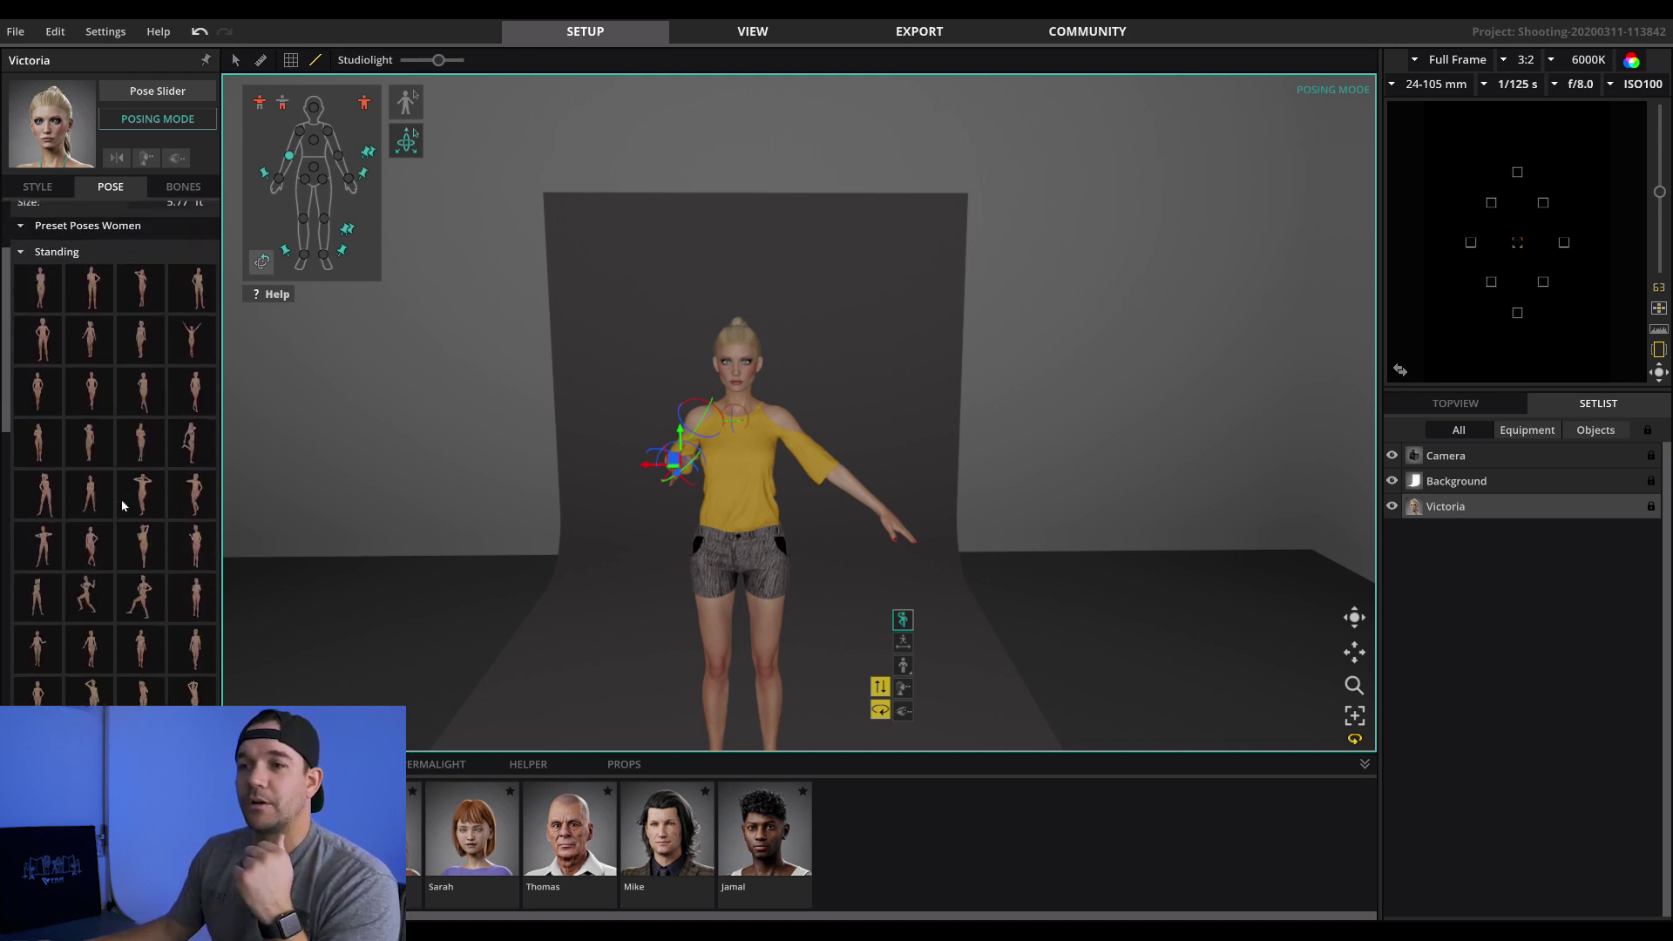
{"action": "left_click", "coordinate": [42, 294]}
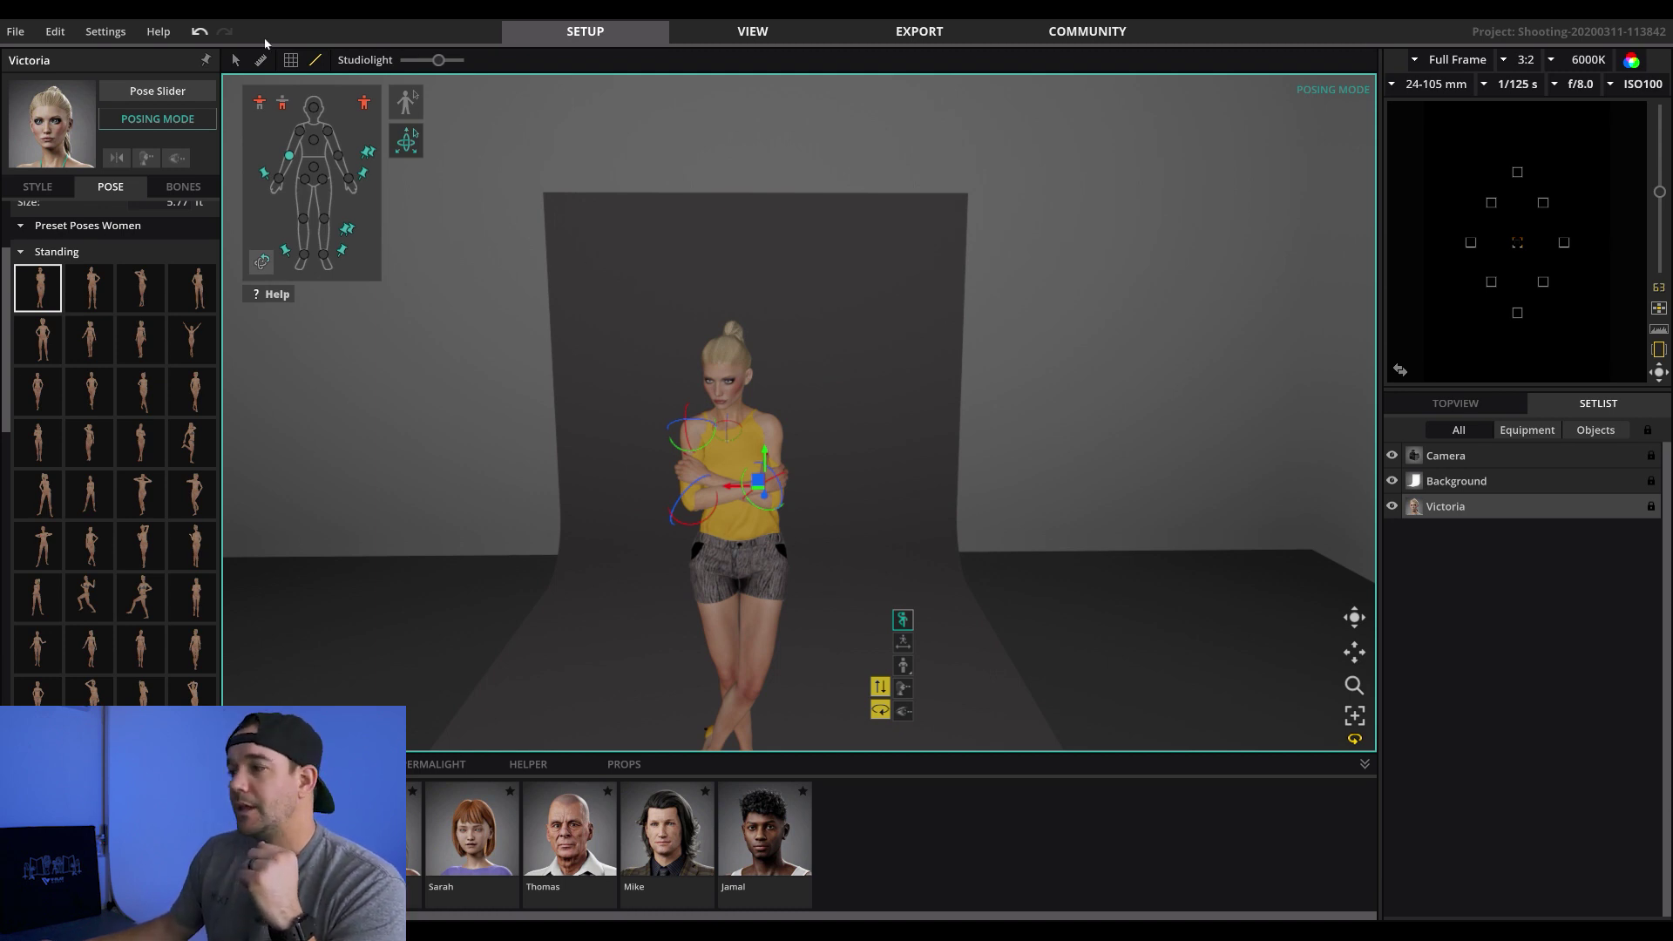
Try Jessica and Amy from the character library, then switch back to Victoria
{"action": "left_click", "coordinate": [905, 713]}
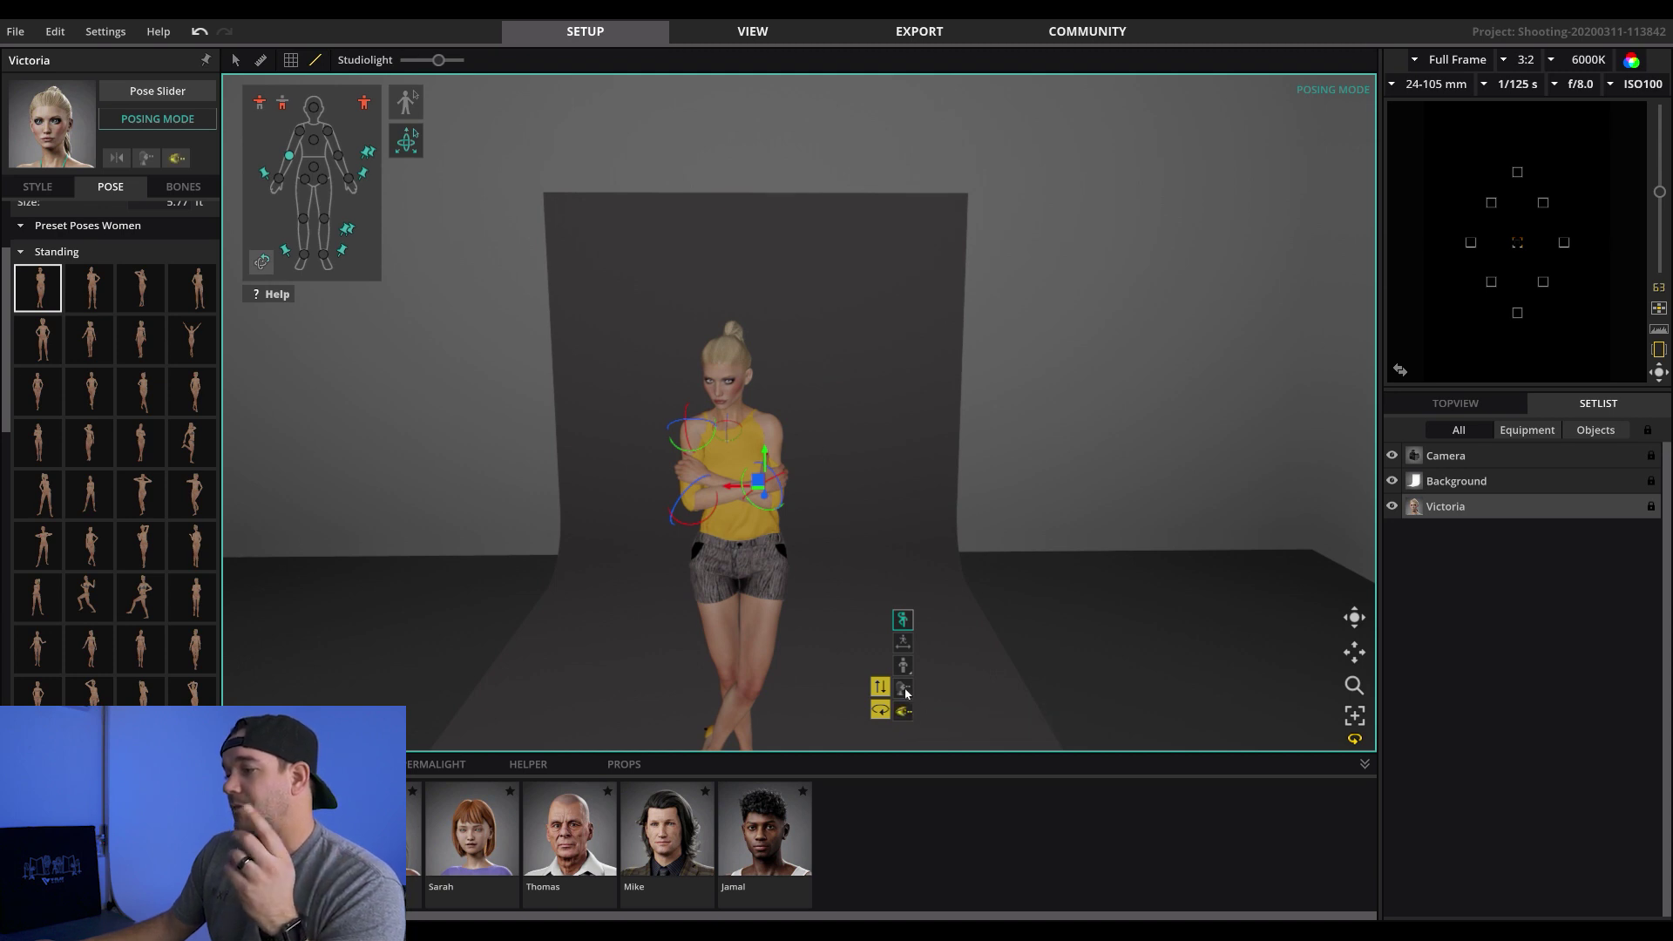
{"action": "left_click", "coordinate": [903, 711]}
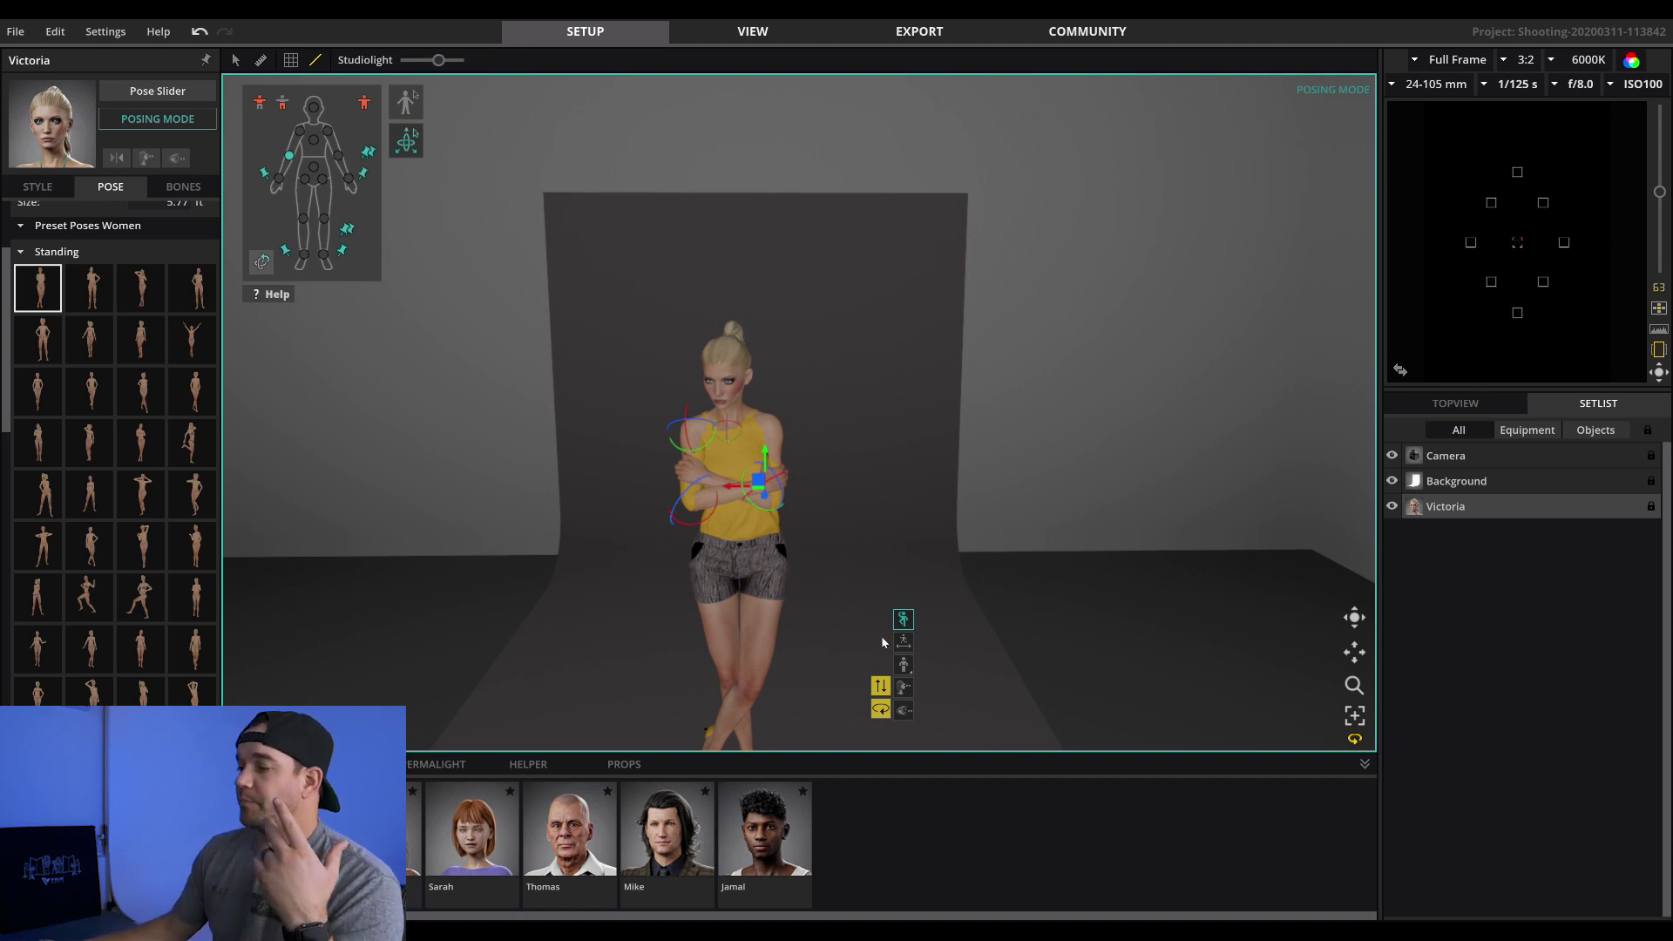
{"action": "left_click", "coordinate": [903, 664]}
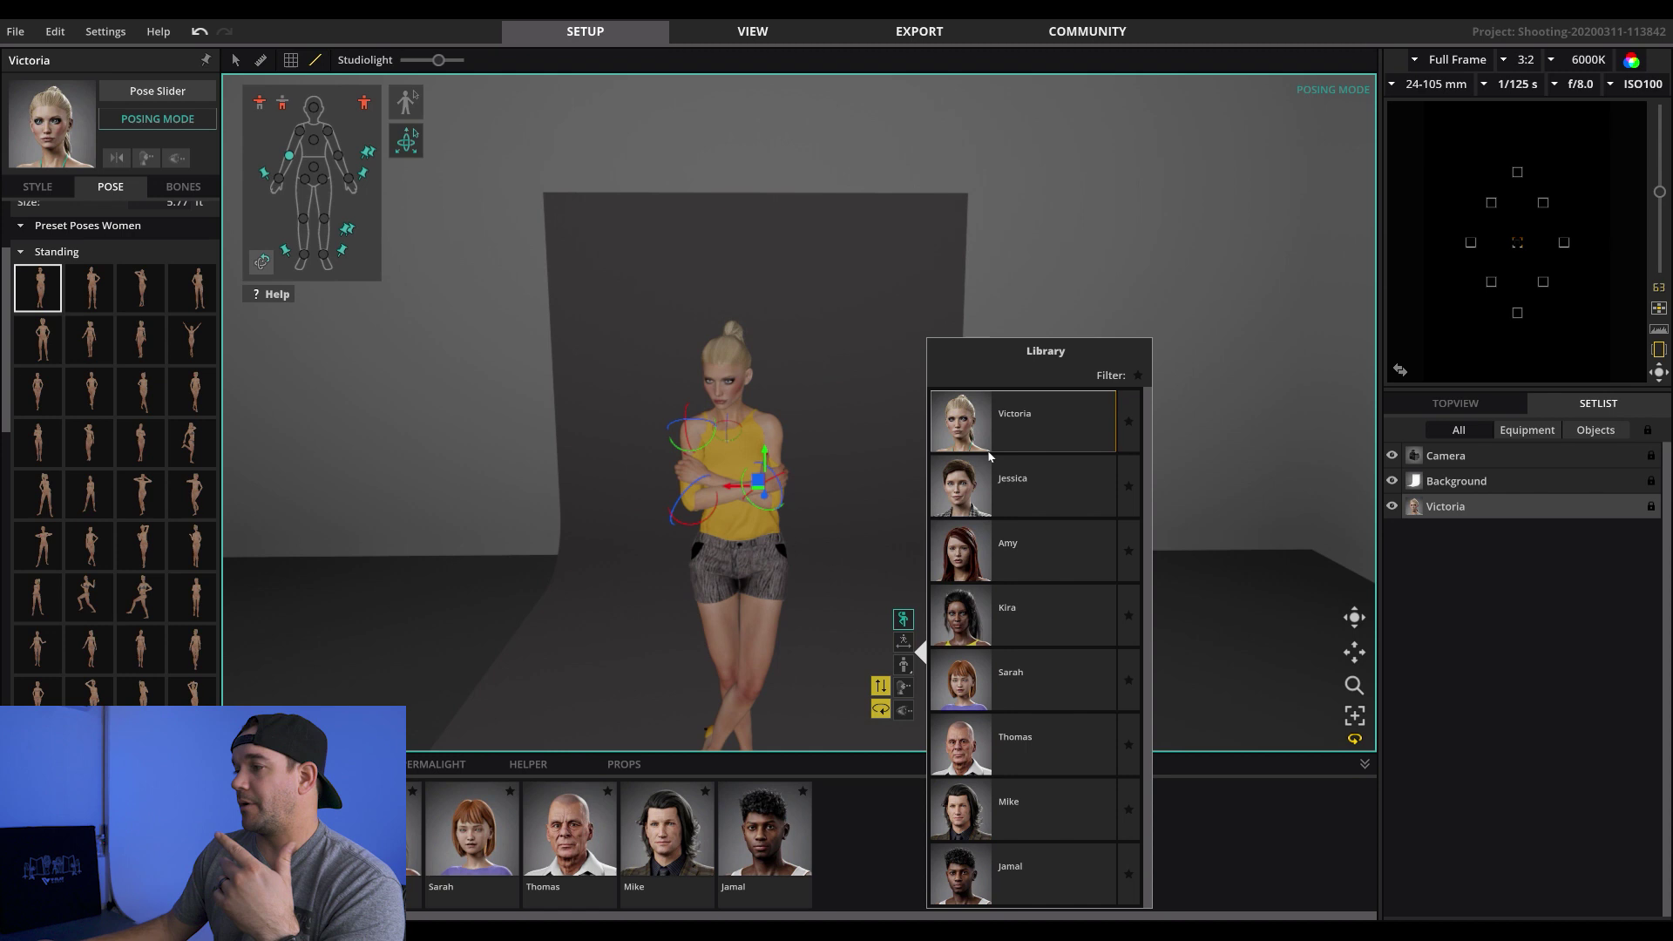
{"action": "left_click", "coordinate": [1035, 502]}
{"action": "left_click", "coordinate": [1011, 575]}
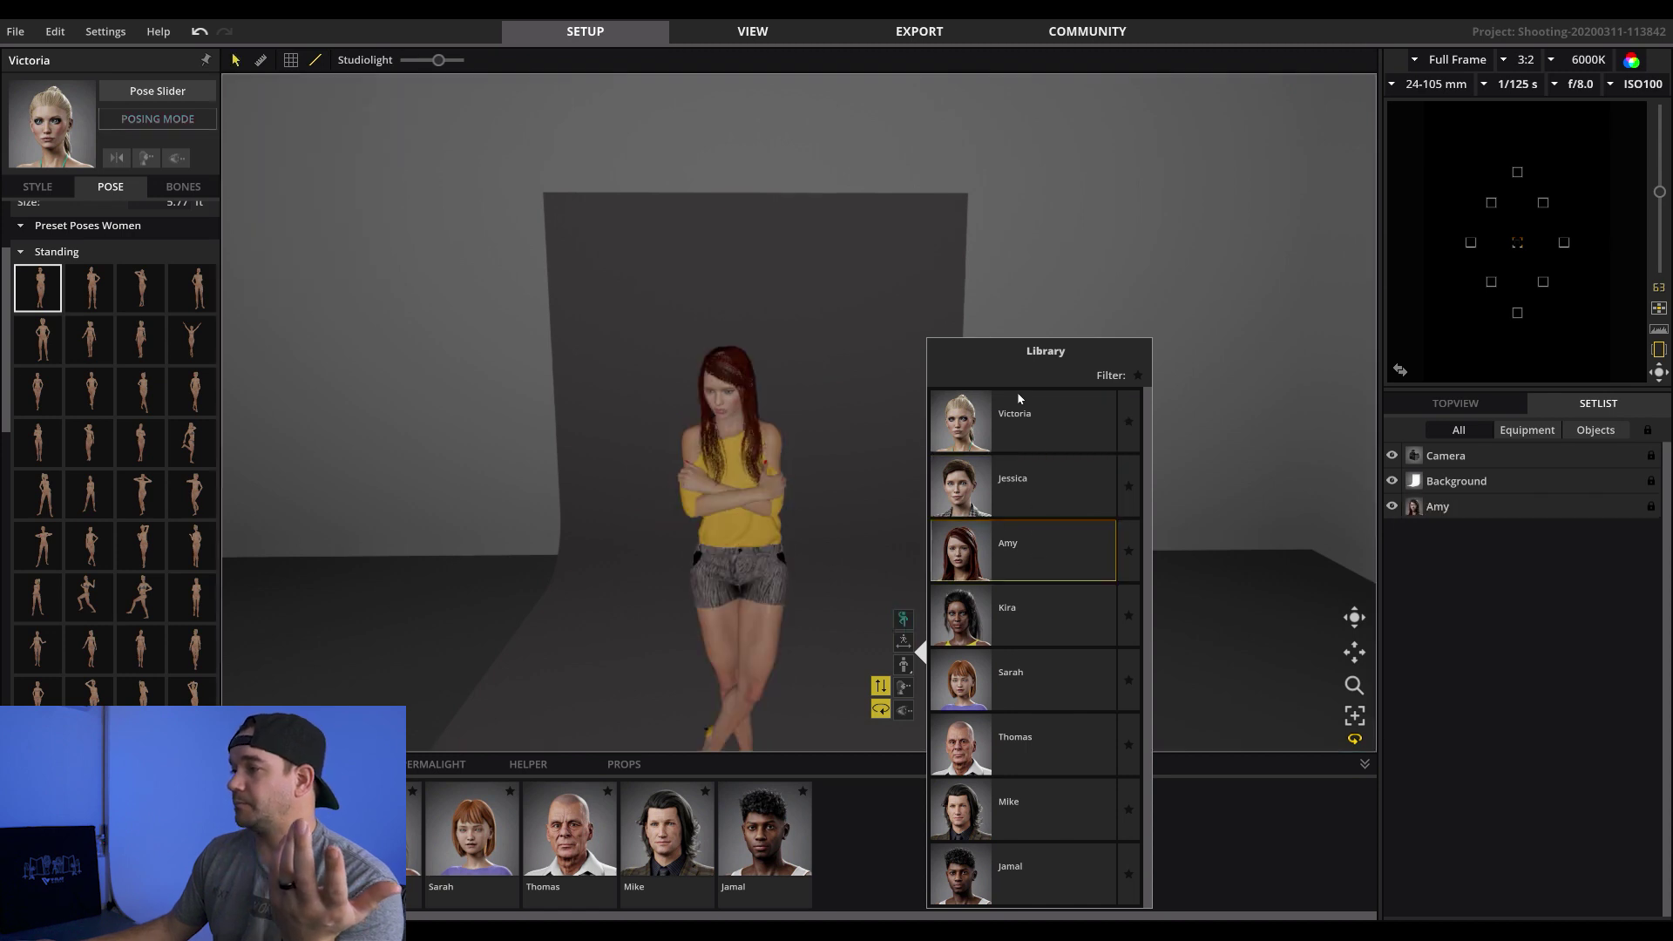
{"action": "left_click", "coordinate": [1025, 436]}
{"action": "left_click", "coordinate": [913, 489]}
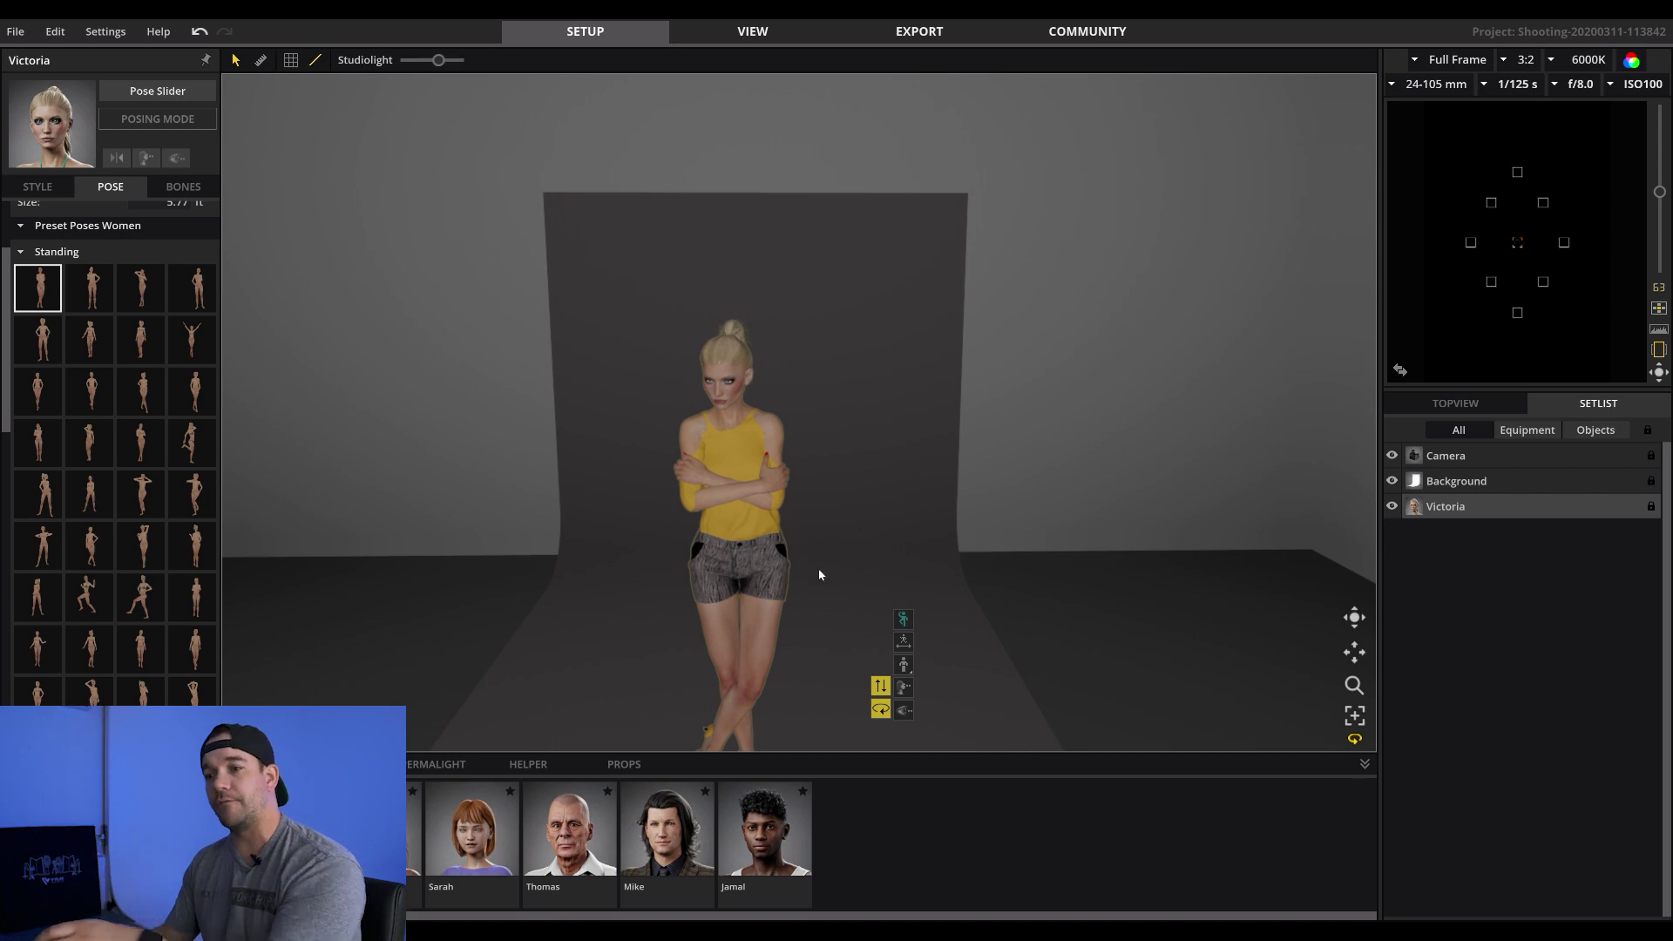
{"action": "scroll", "coordinate": [57, 346], "scroll_direction": "up", "scroll_amount": 3}
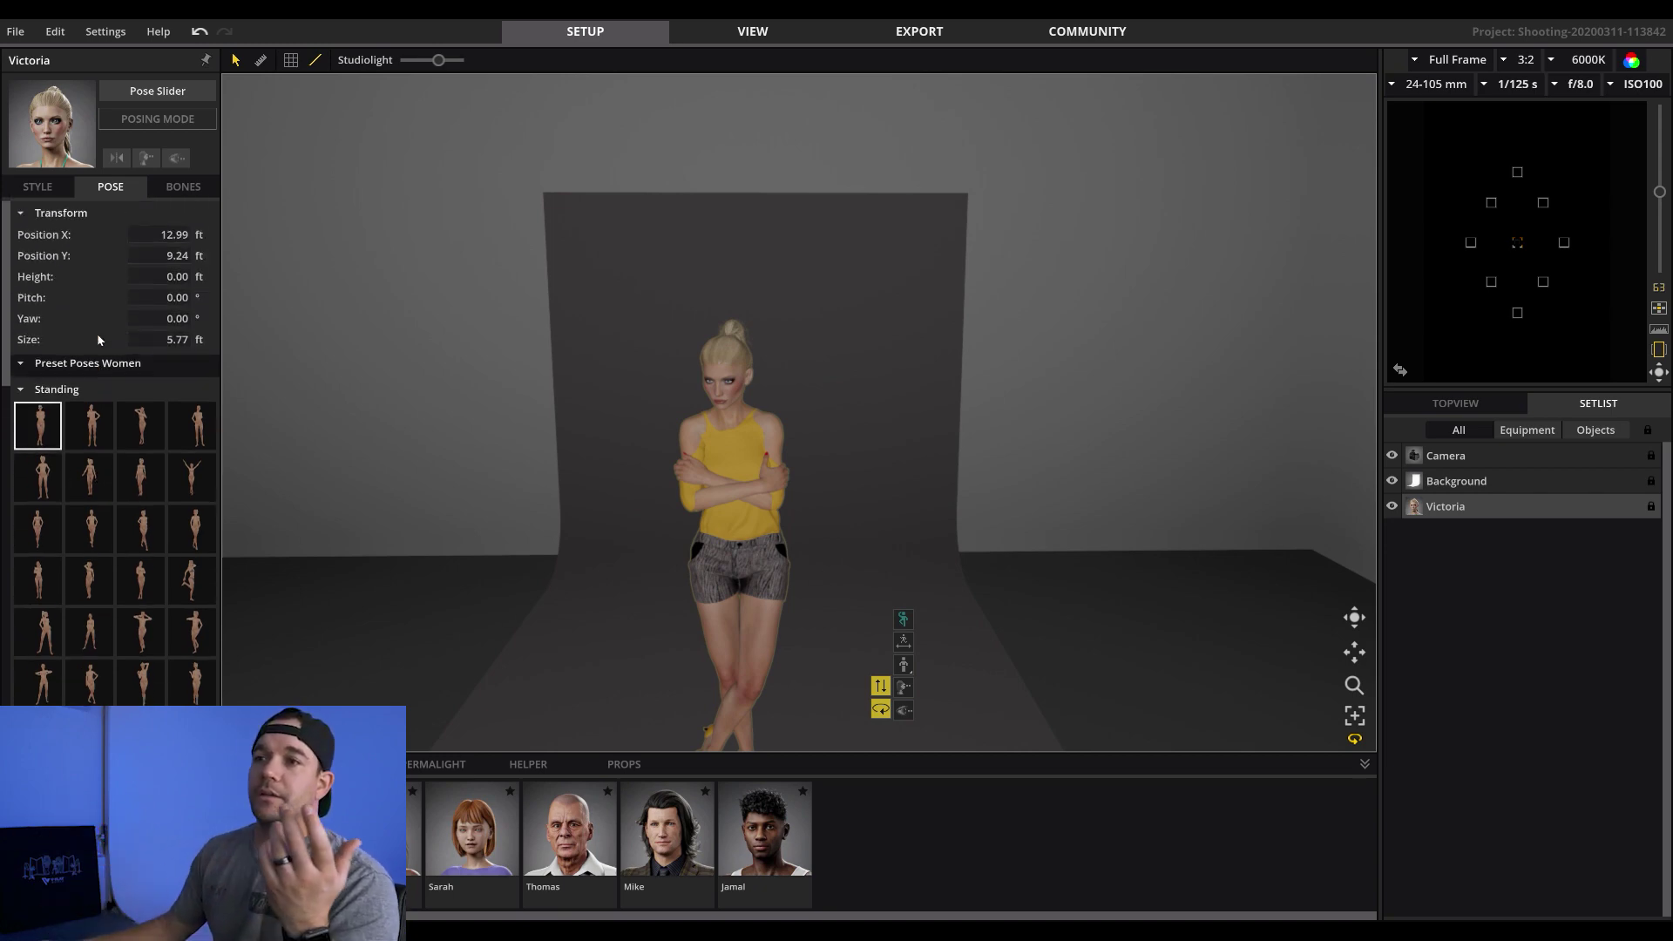
In the Style options, choose the dark jacket outfit with blue jeans
{"action": "left_click", "coordinate": [38, 188]}
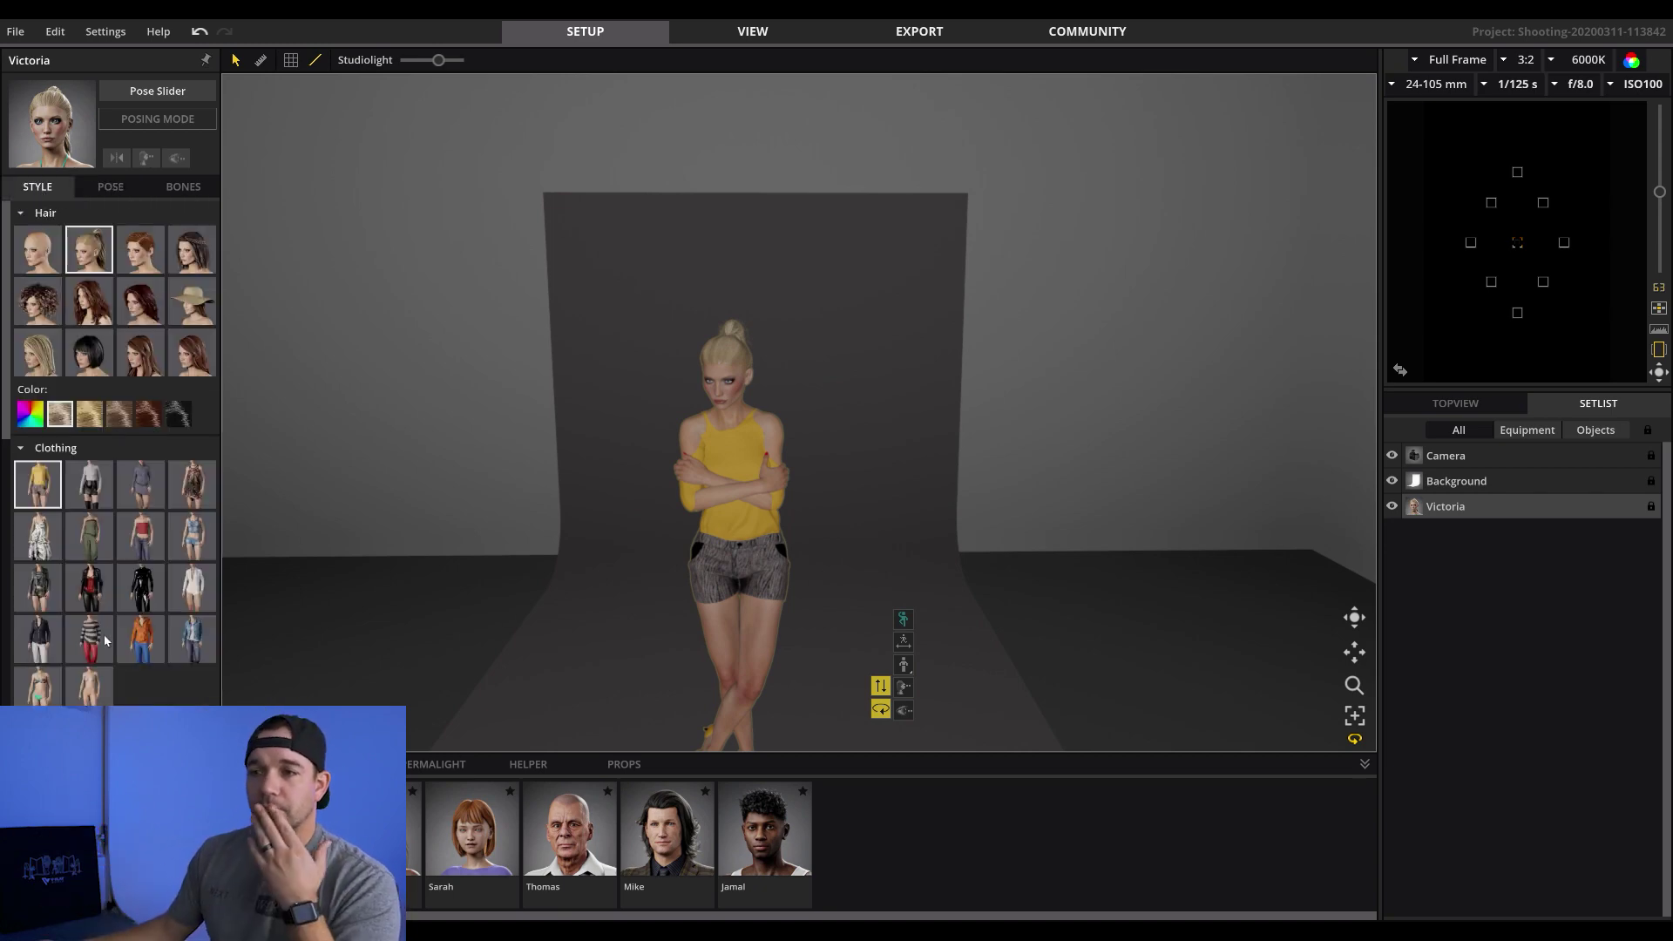
{"action": "scroll", "coordinate": [157, 614], "scroll_direction": "down", "scroll_amount": 3}
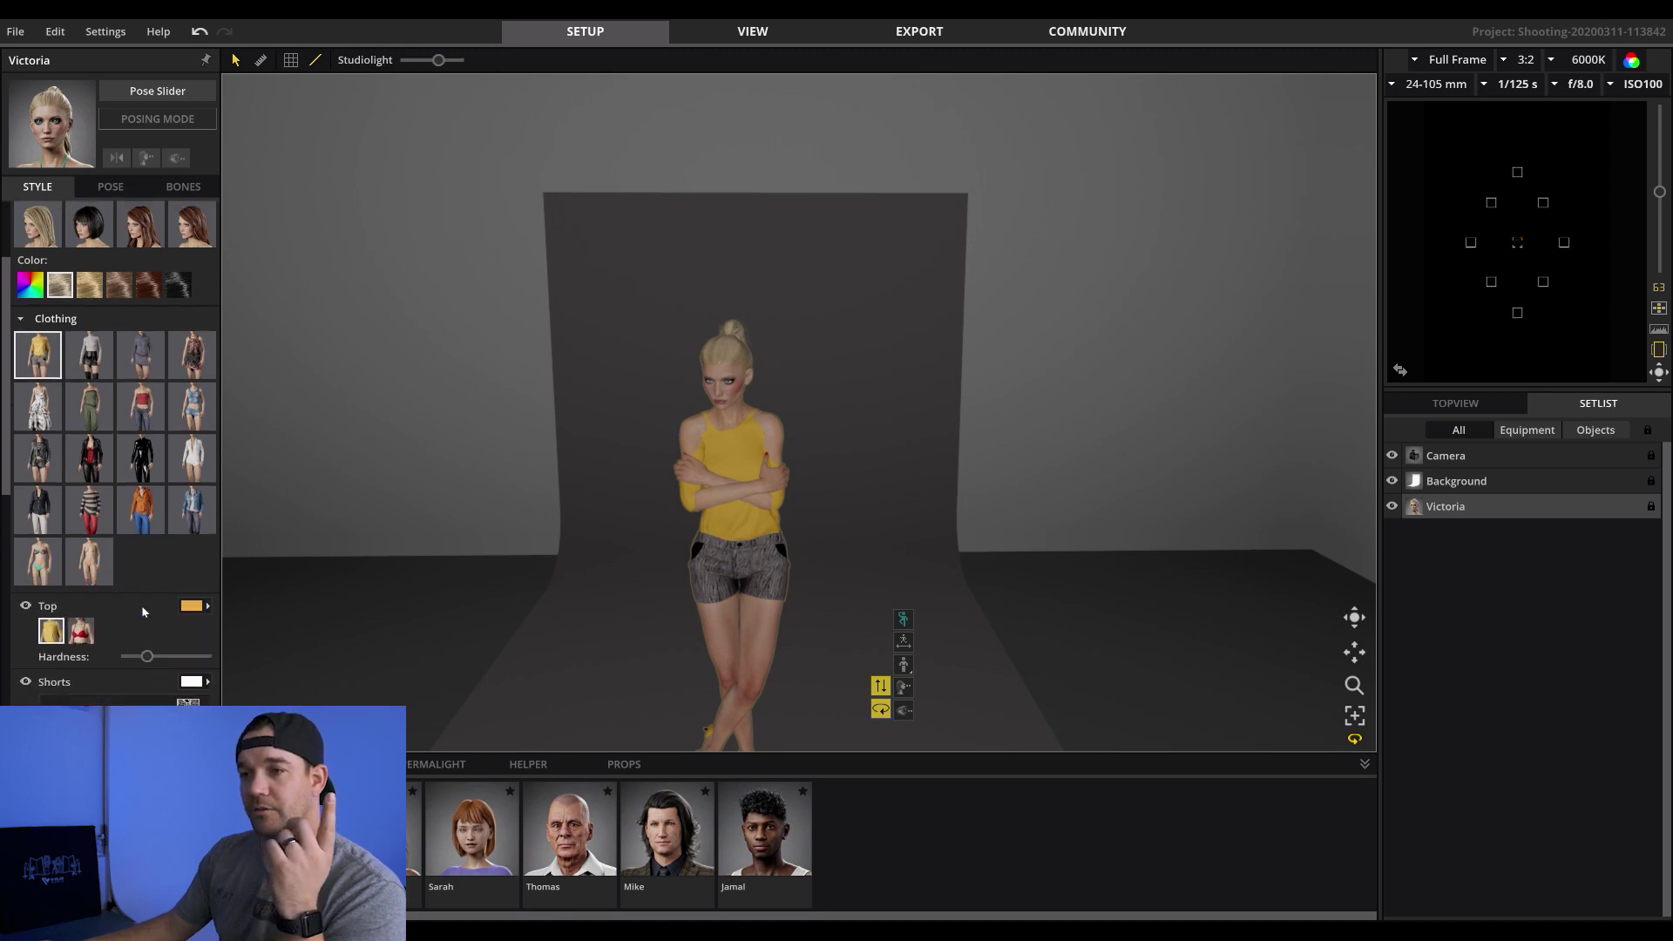
{"action": "left_click", "coordinate": [43, 512]}
{"action": "scroll", "coordinate": [87, 531], "scroll_direction": "down", "scroll_amount": 3}
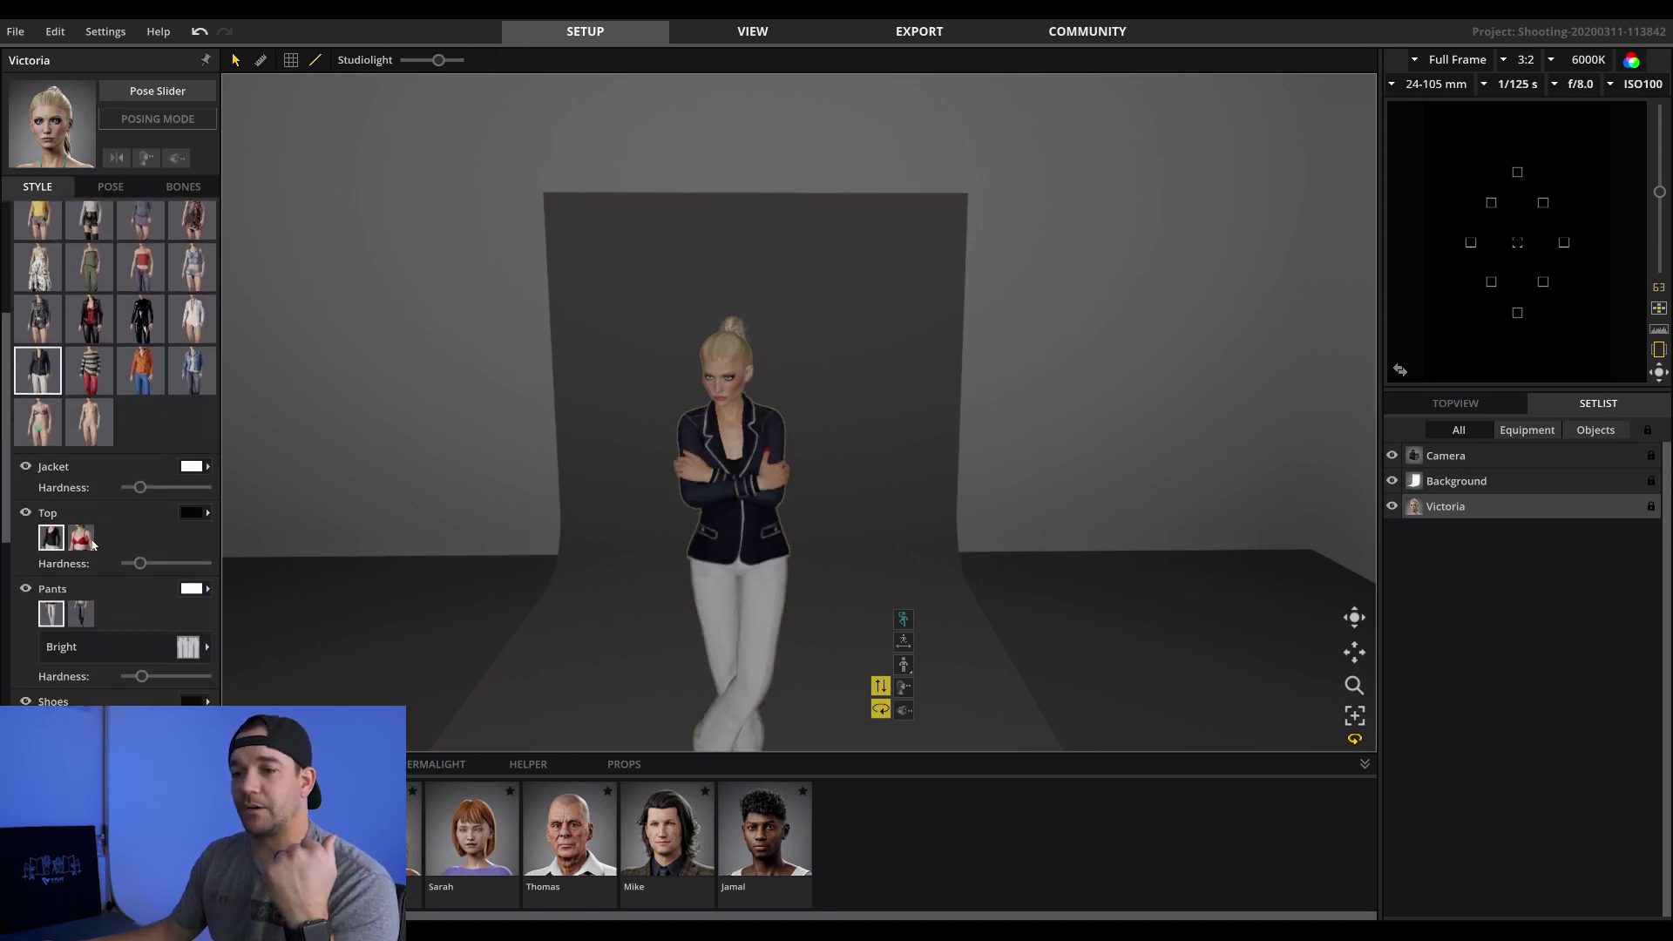
{"action": "left_click", "coordinate": [81, 612]}
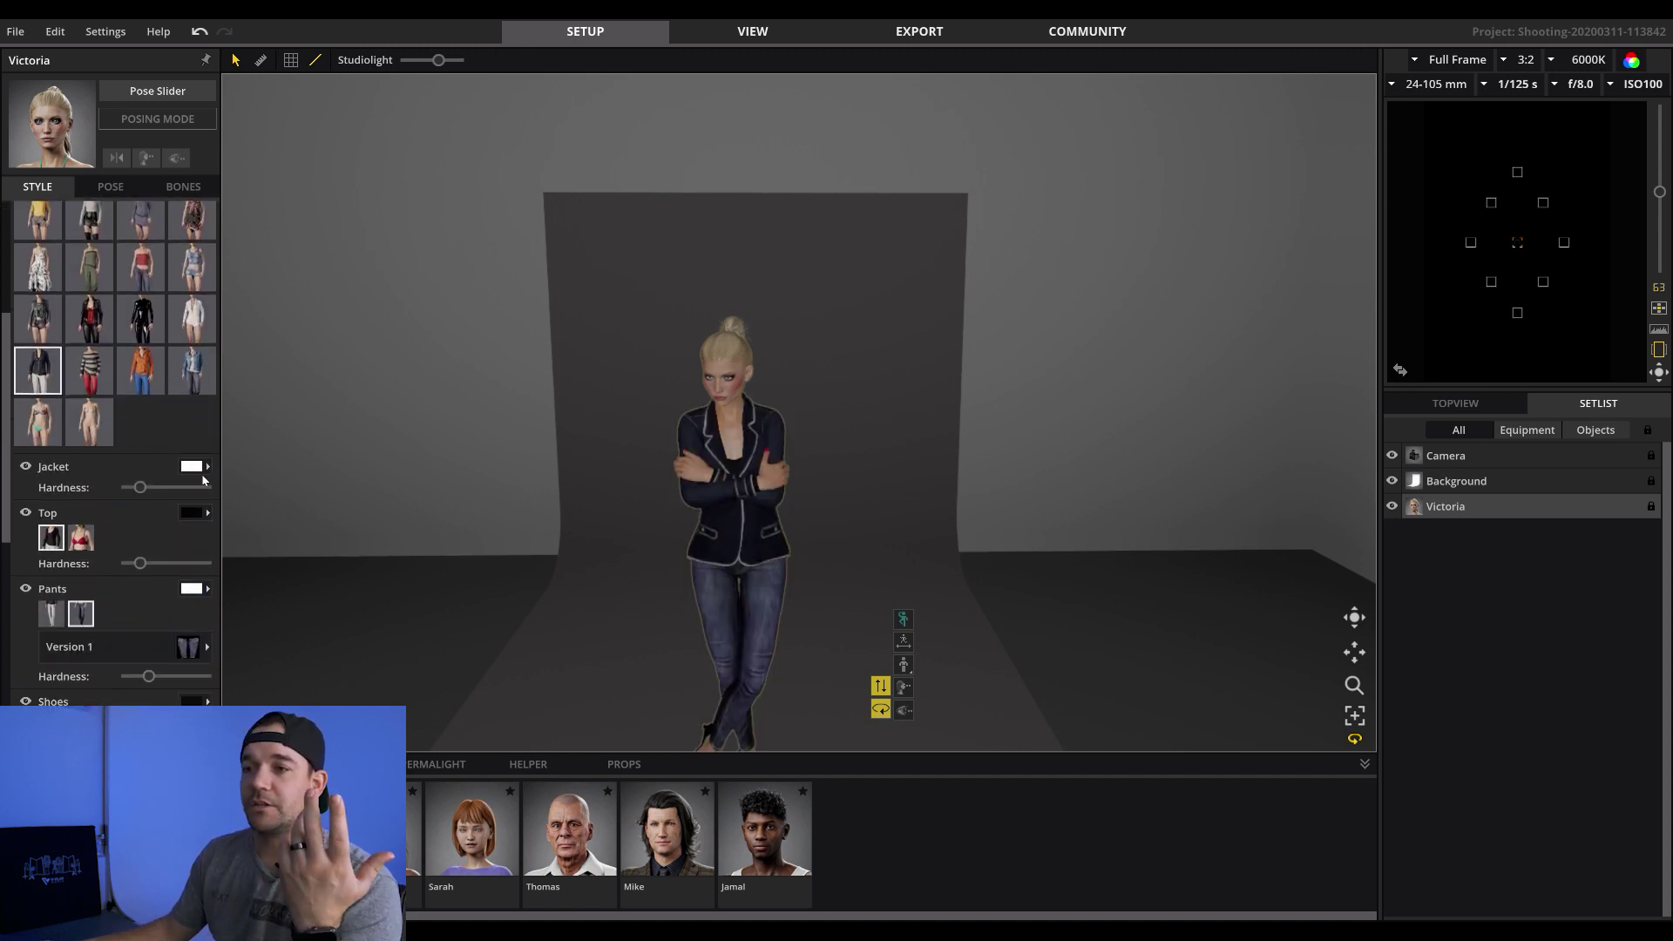
{"action": "left_click", "coordinate": [26, 468]}
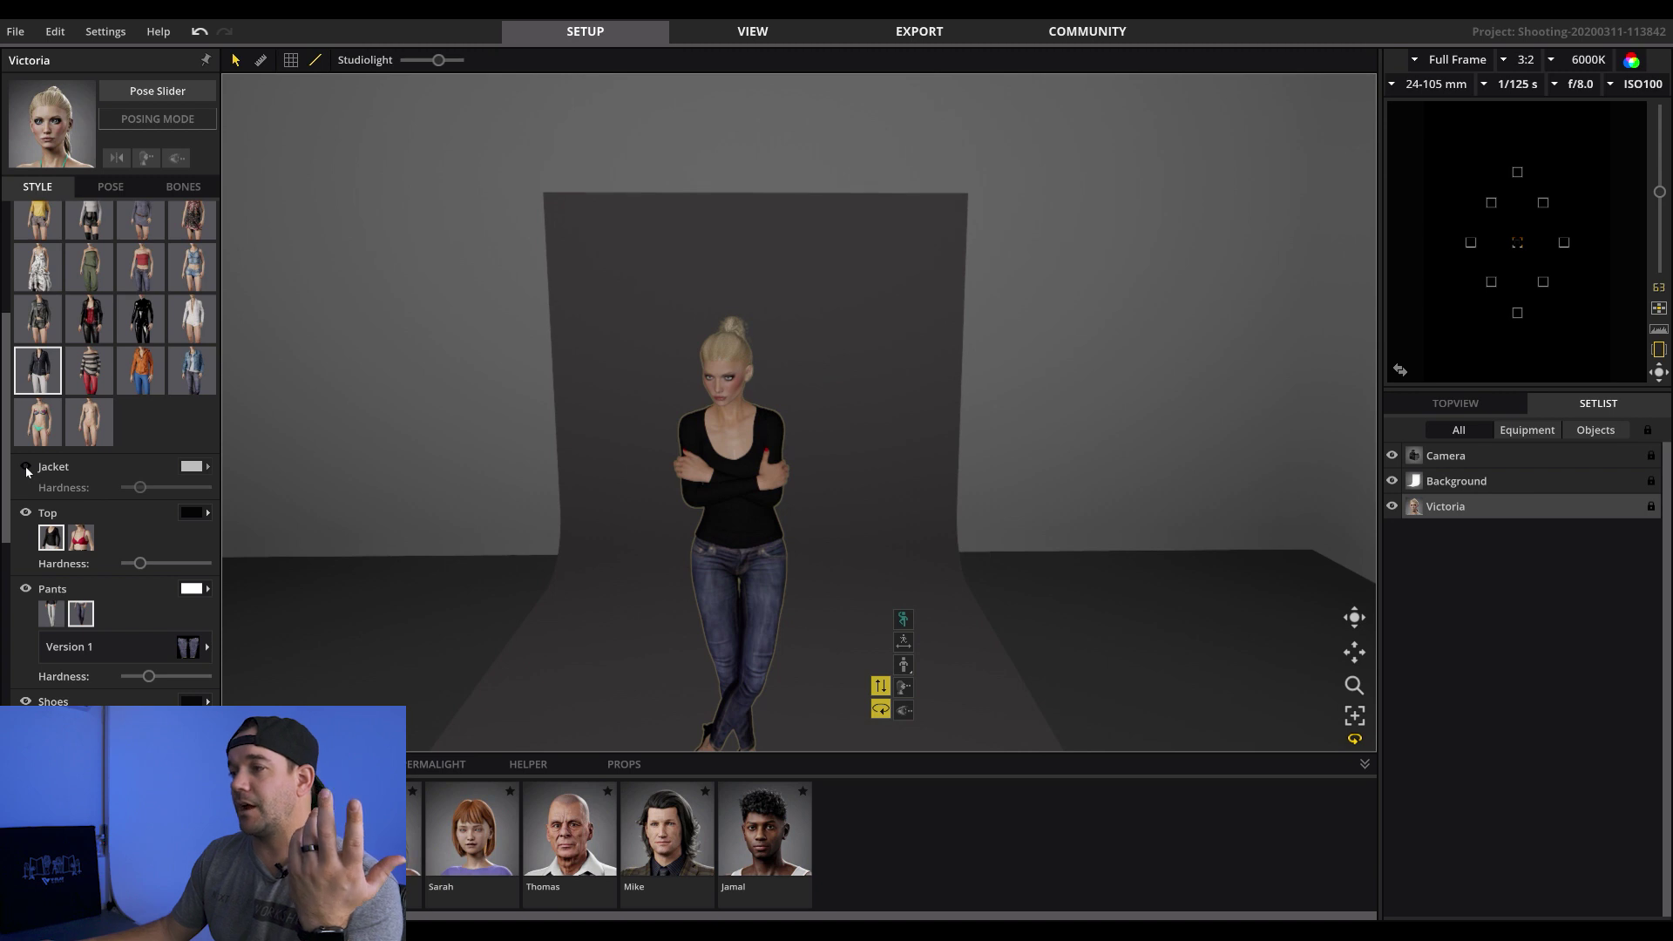
{"action": "left_click", "coordinate": [26, 468]}
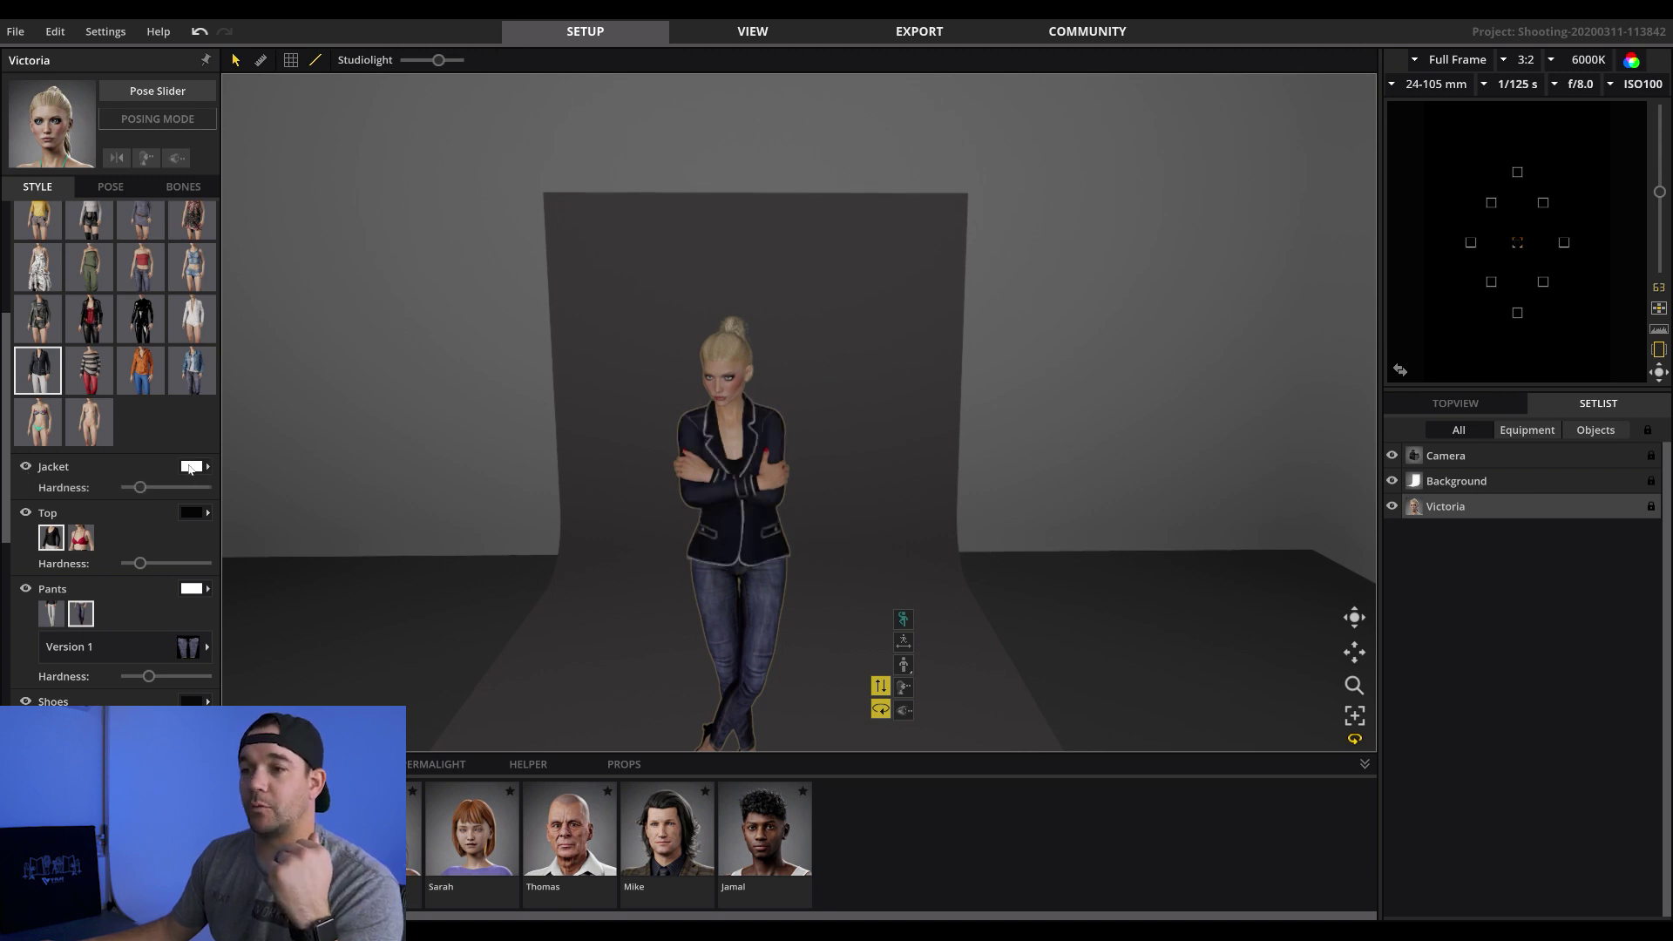
Try the jacket in yellow FACD03 then grey 808080, and the pants in yellow
{"action": "left_click", "coordinate": [190, 468]}
{"action": "left_click", "coordinate": [264, 483]}
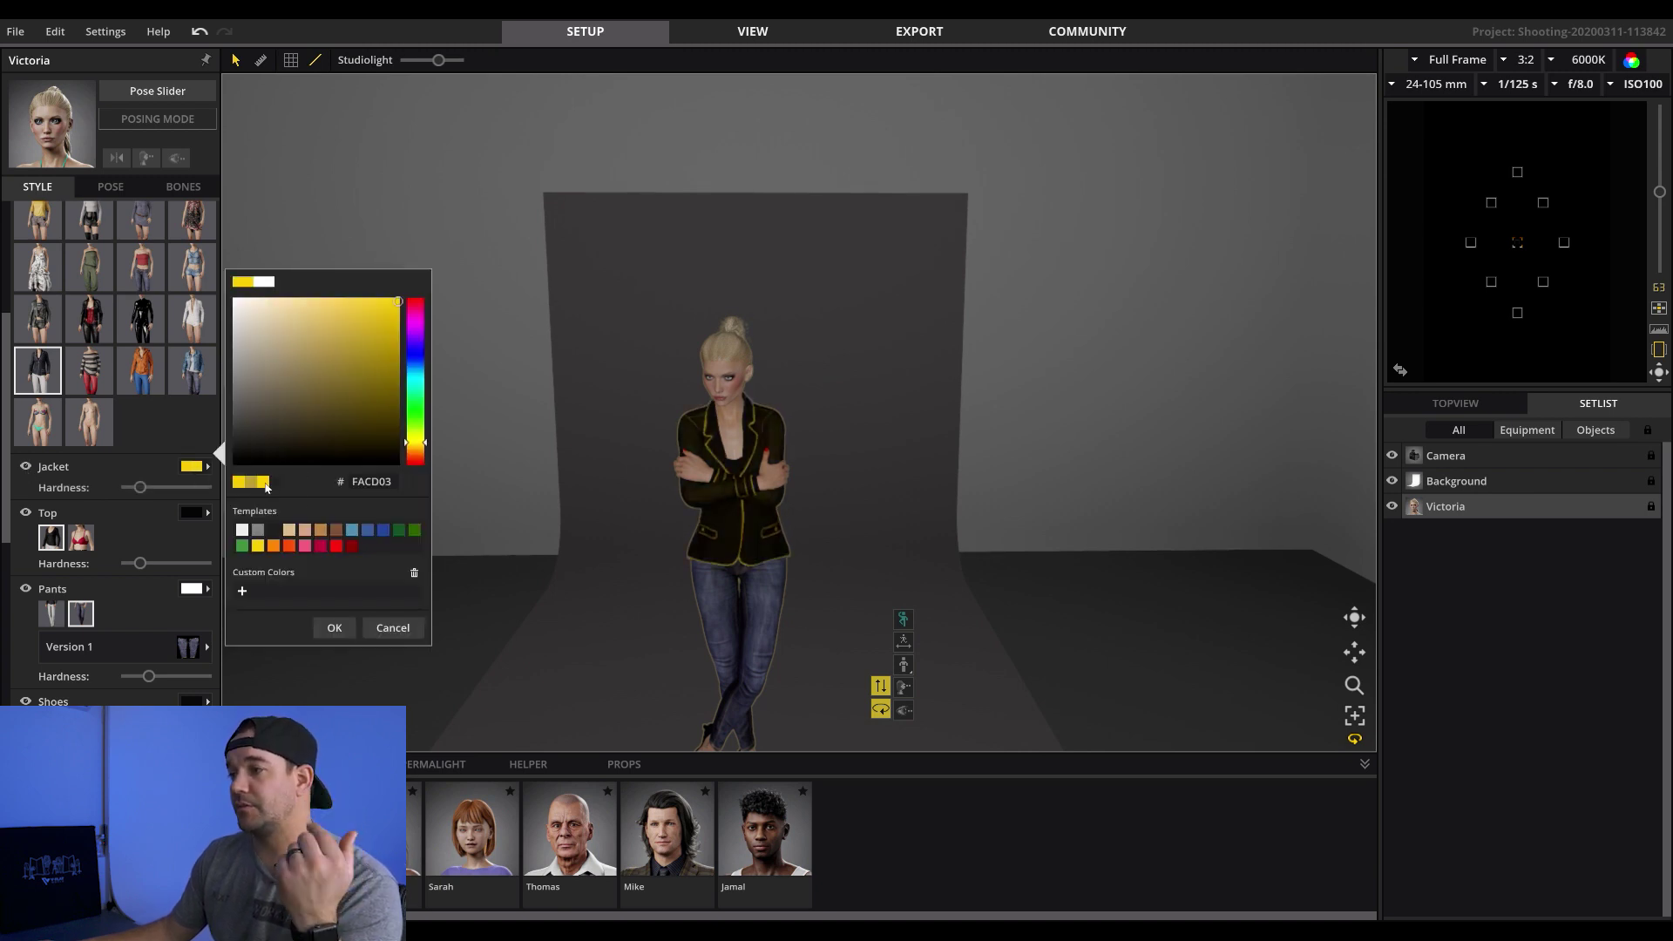
{"action": "left_click", "coordinate": [258, 531]}
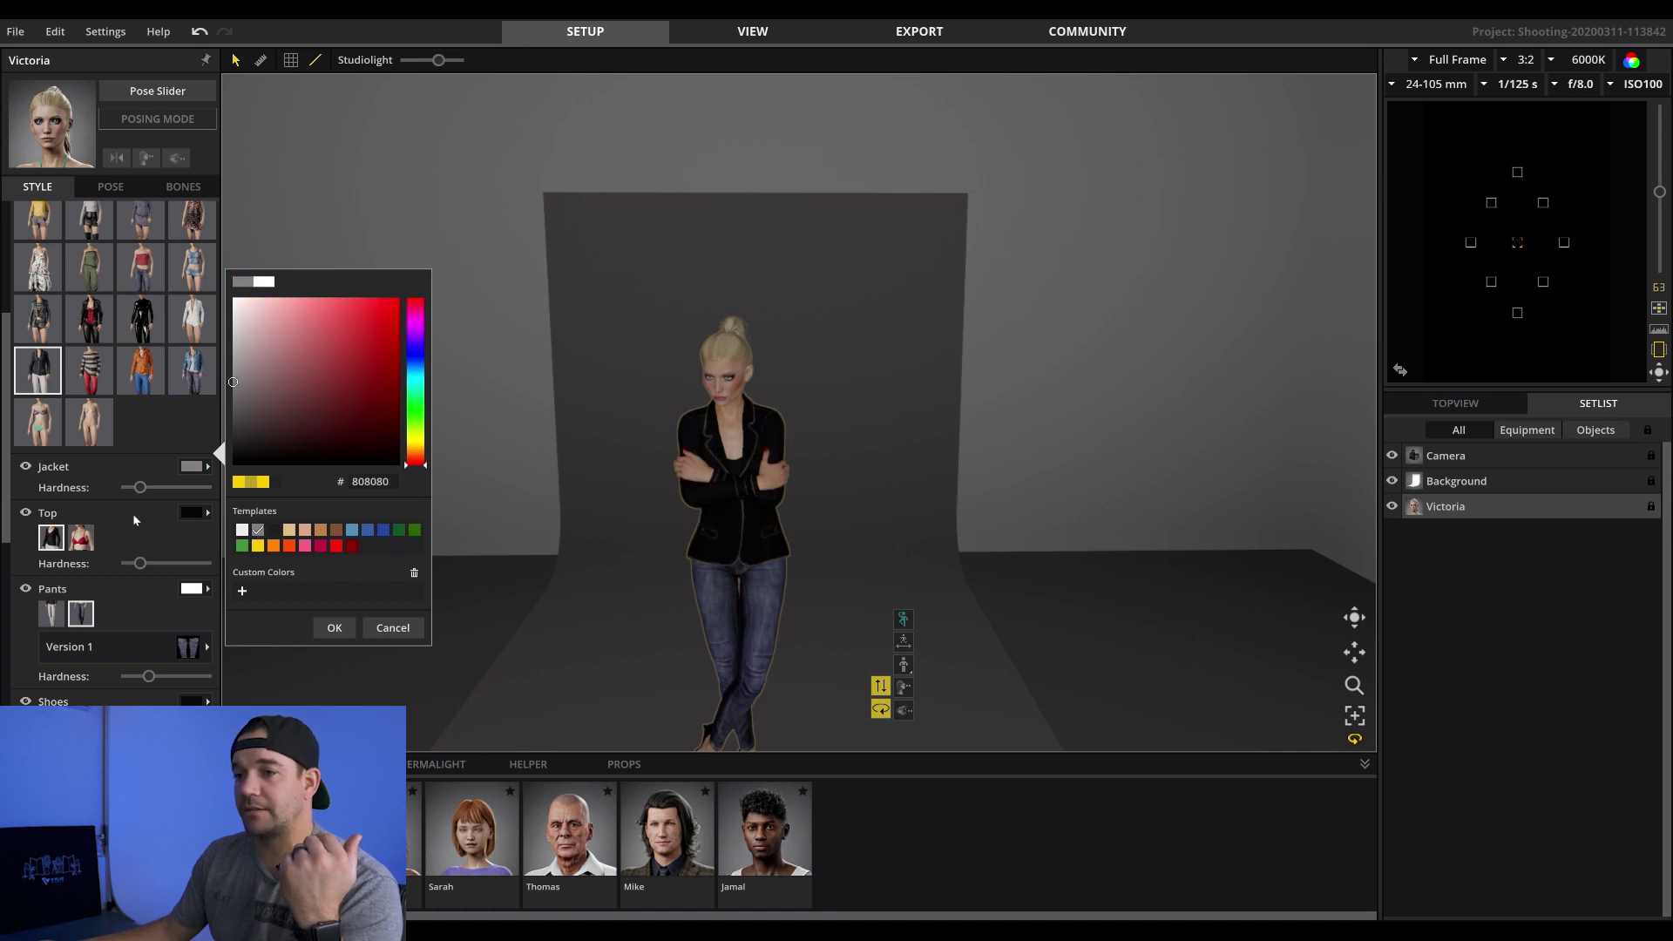
{"action": "left_click", "coordinate": [25, 469]}
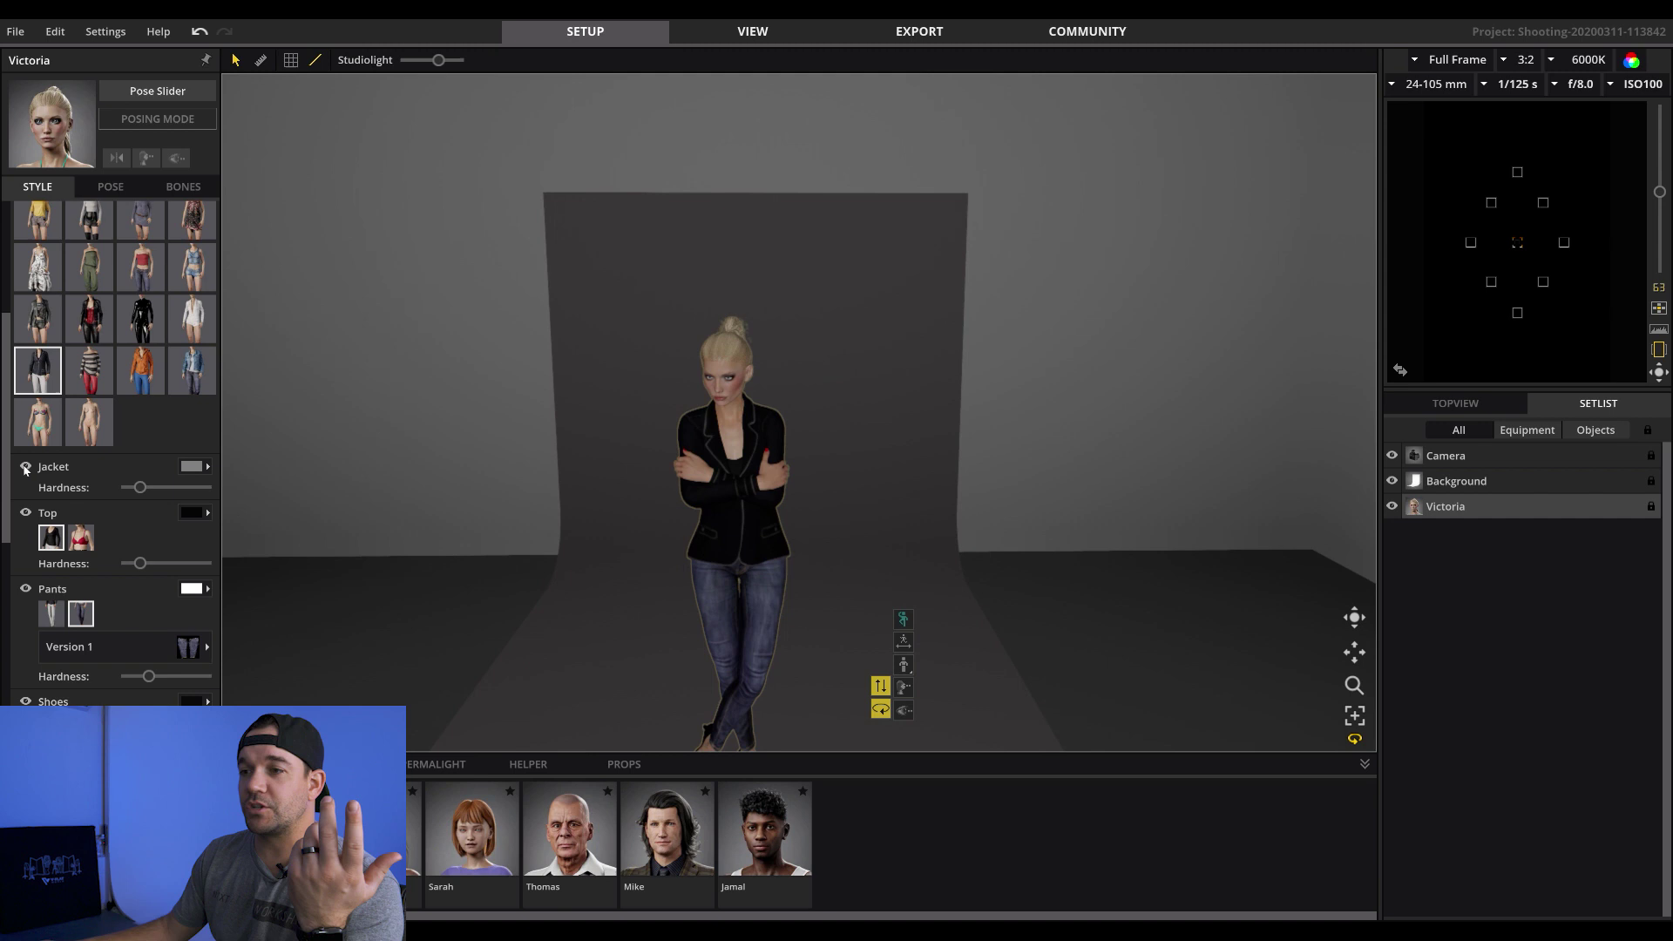
{"action": "left_click", "coordinate": [190, 590]}
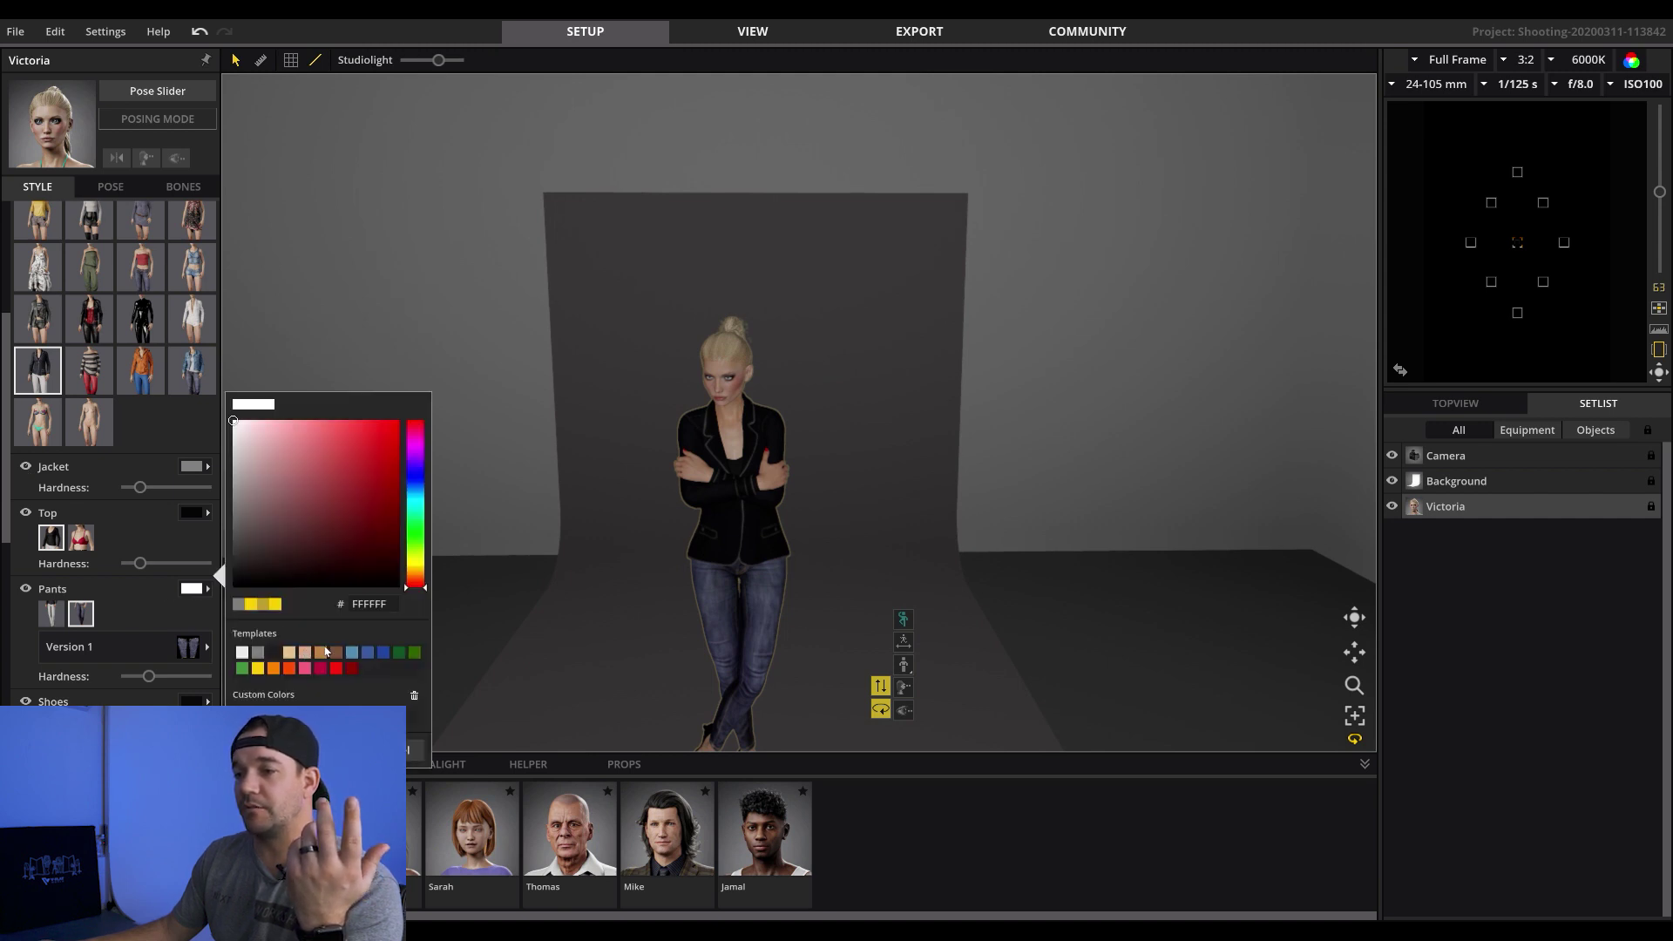
{"action": "left_click", "coordinate": [278, 607]}
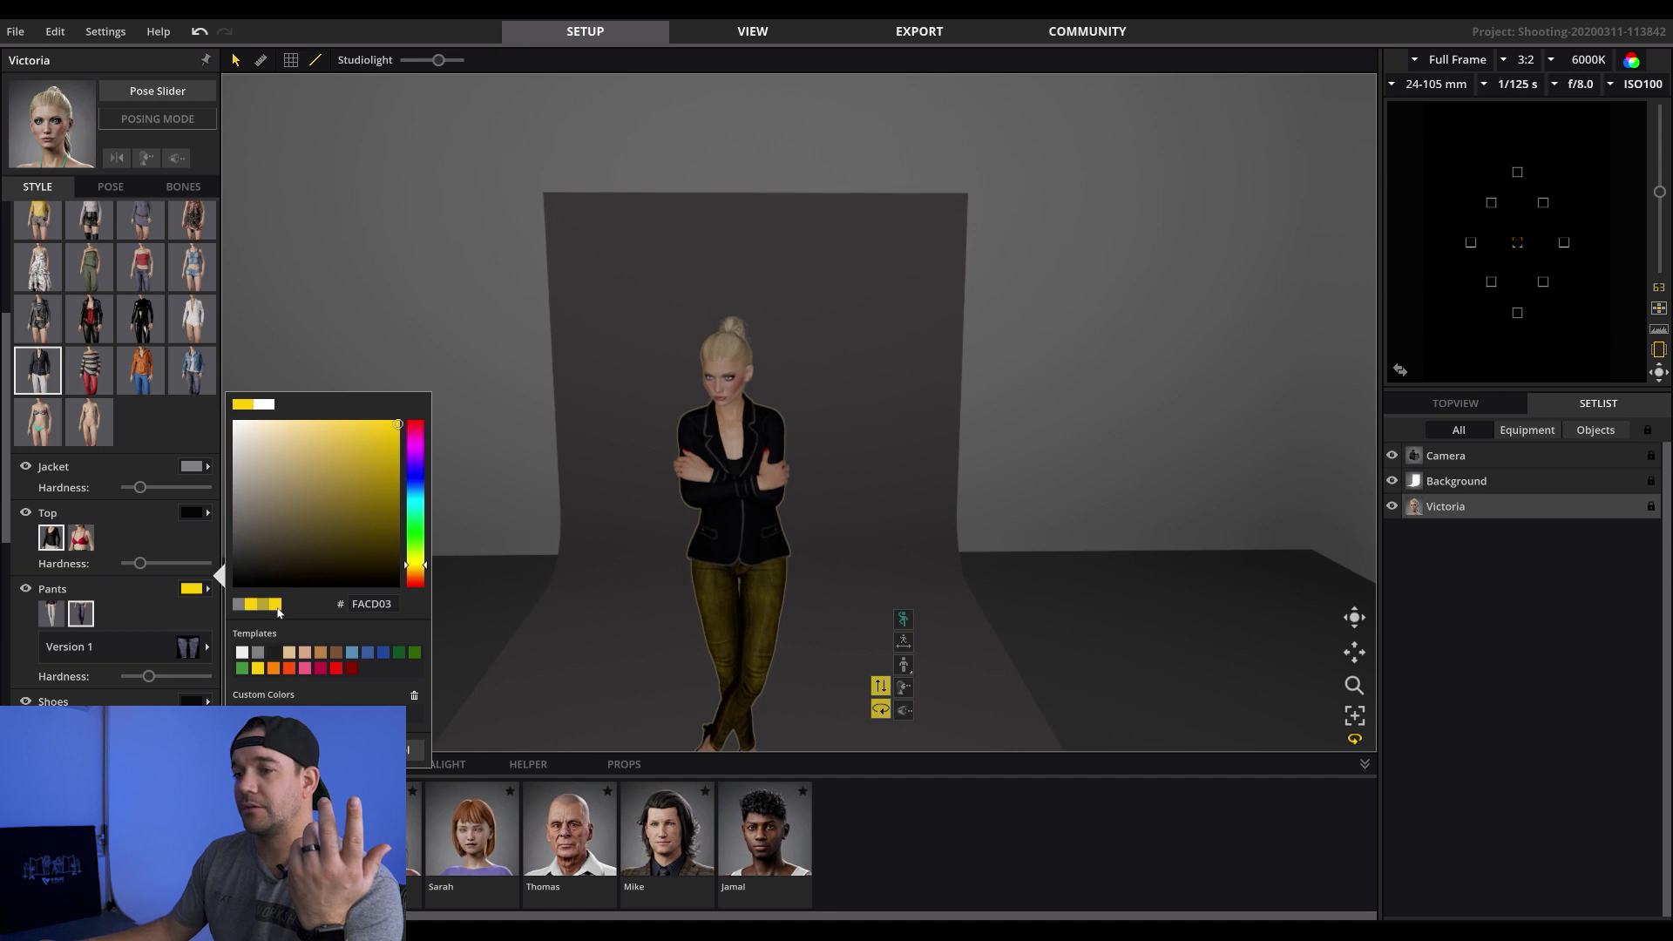
{"action": "left_click", "coordinate": [201, 590]}
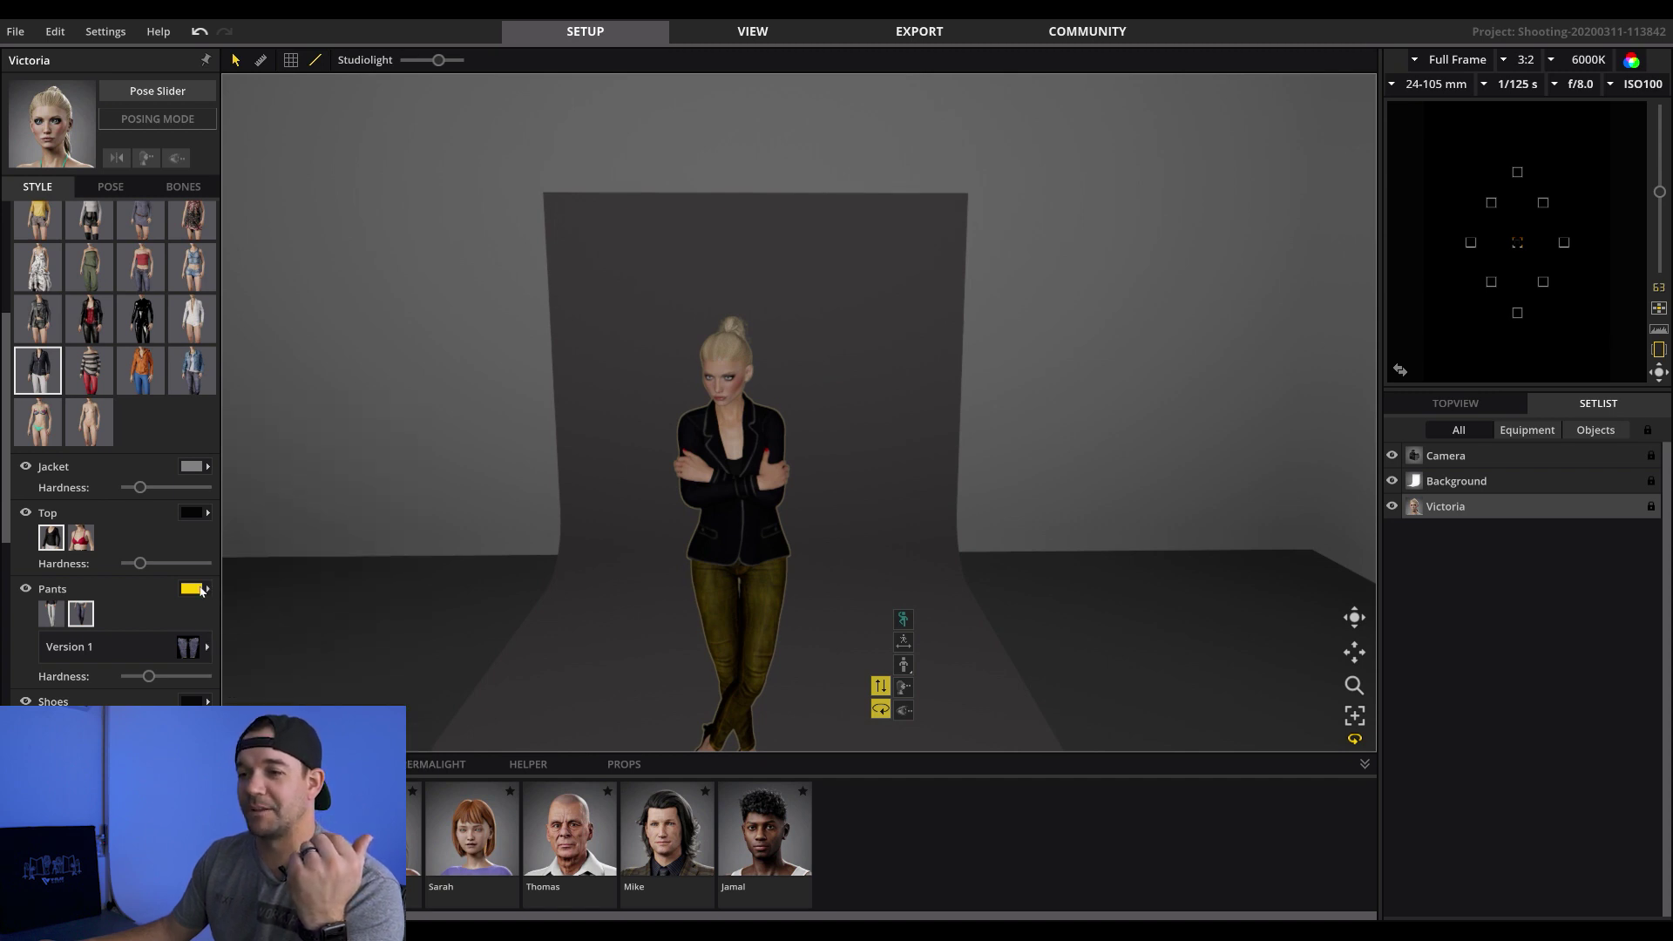
Make the top yellow, hide the jacket, and set the pants to the white template
{"action": "left_click", "coordinate": [207, 515]}
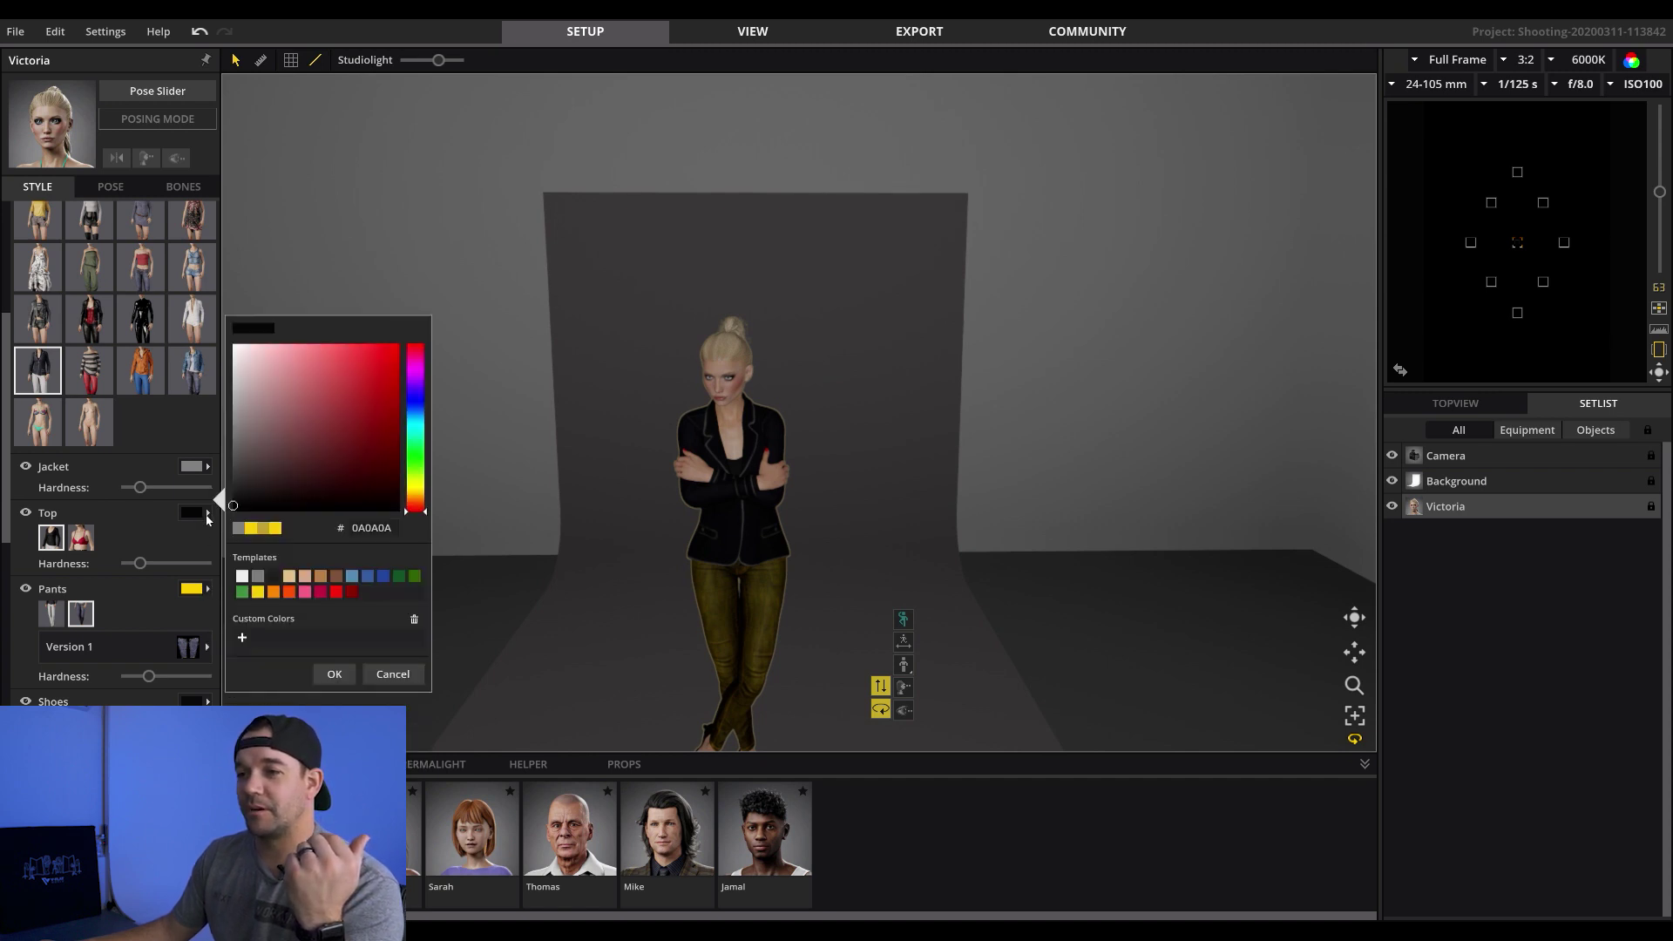
{"action": "left_click", "coordinate": [253, 529]}
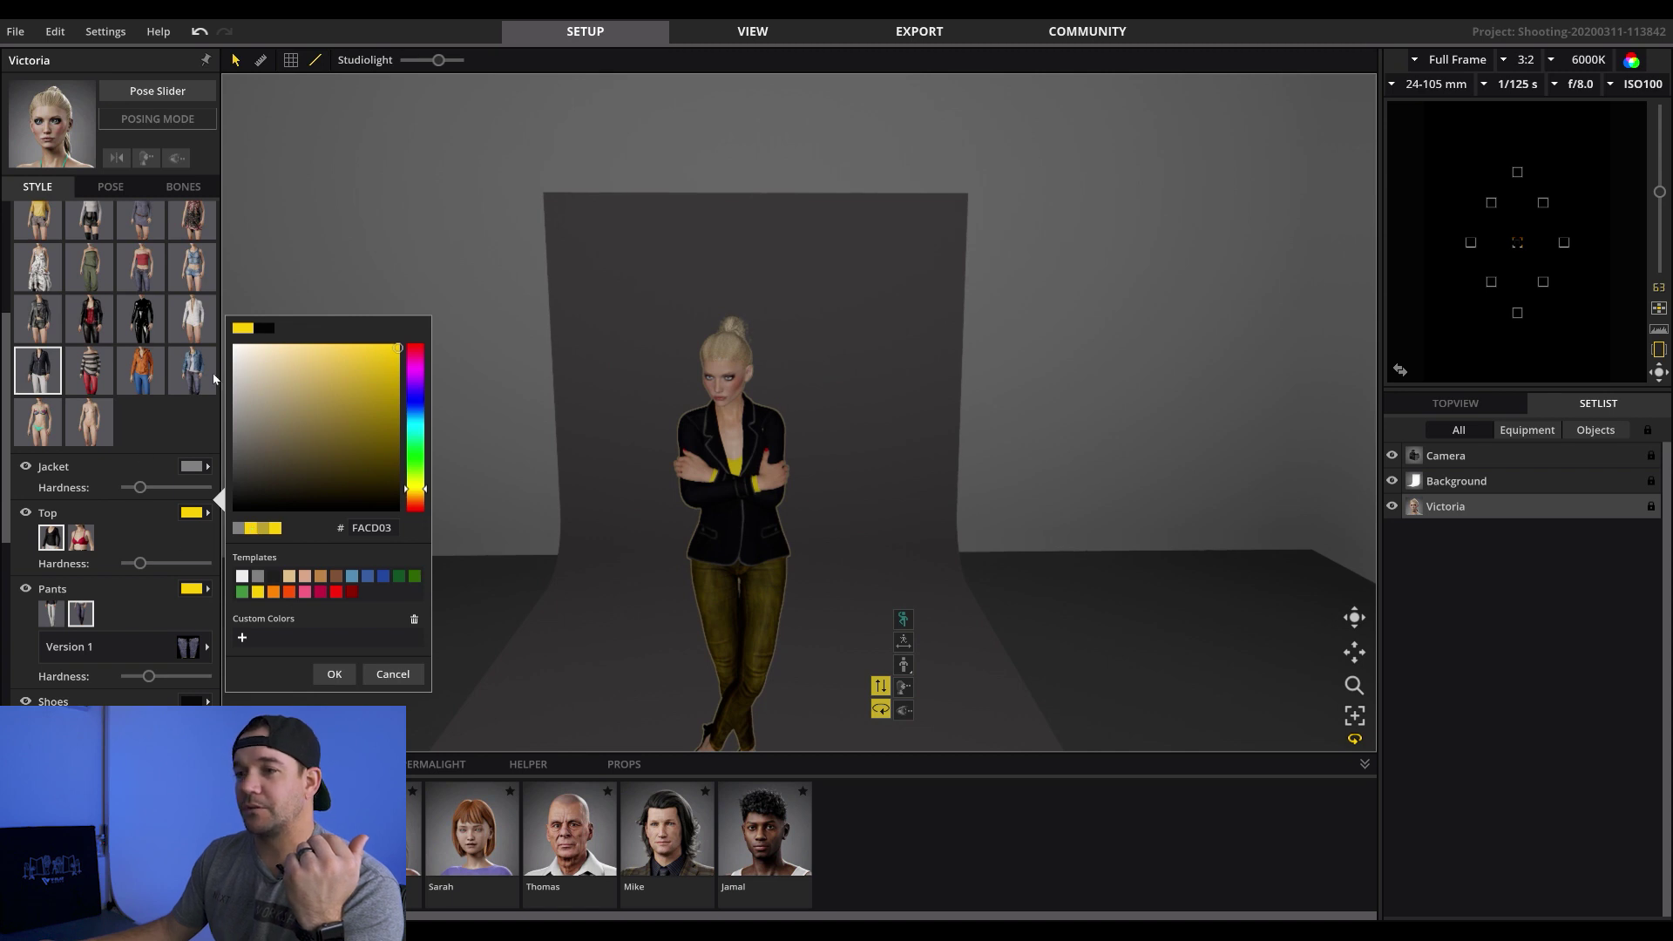
{"action": "left_click", "coordinate": [25, 468]}
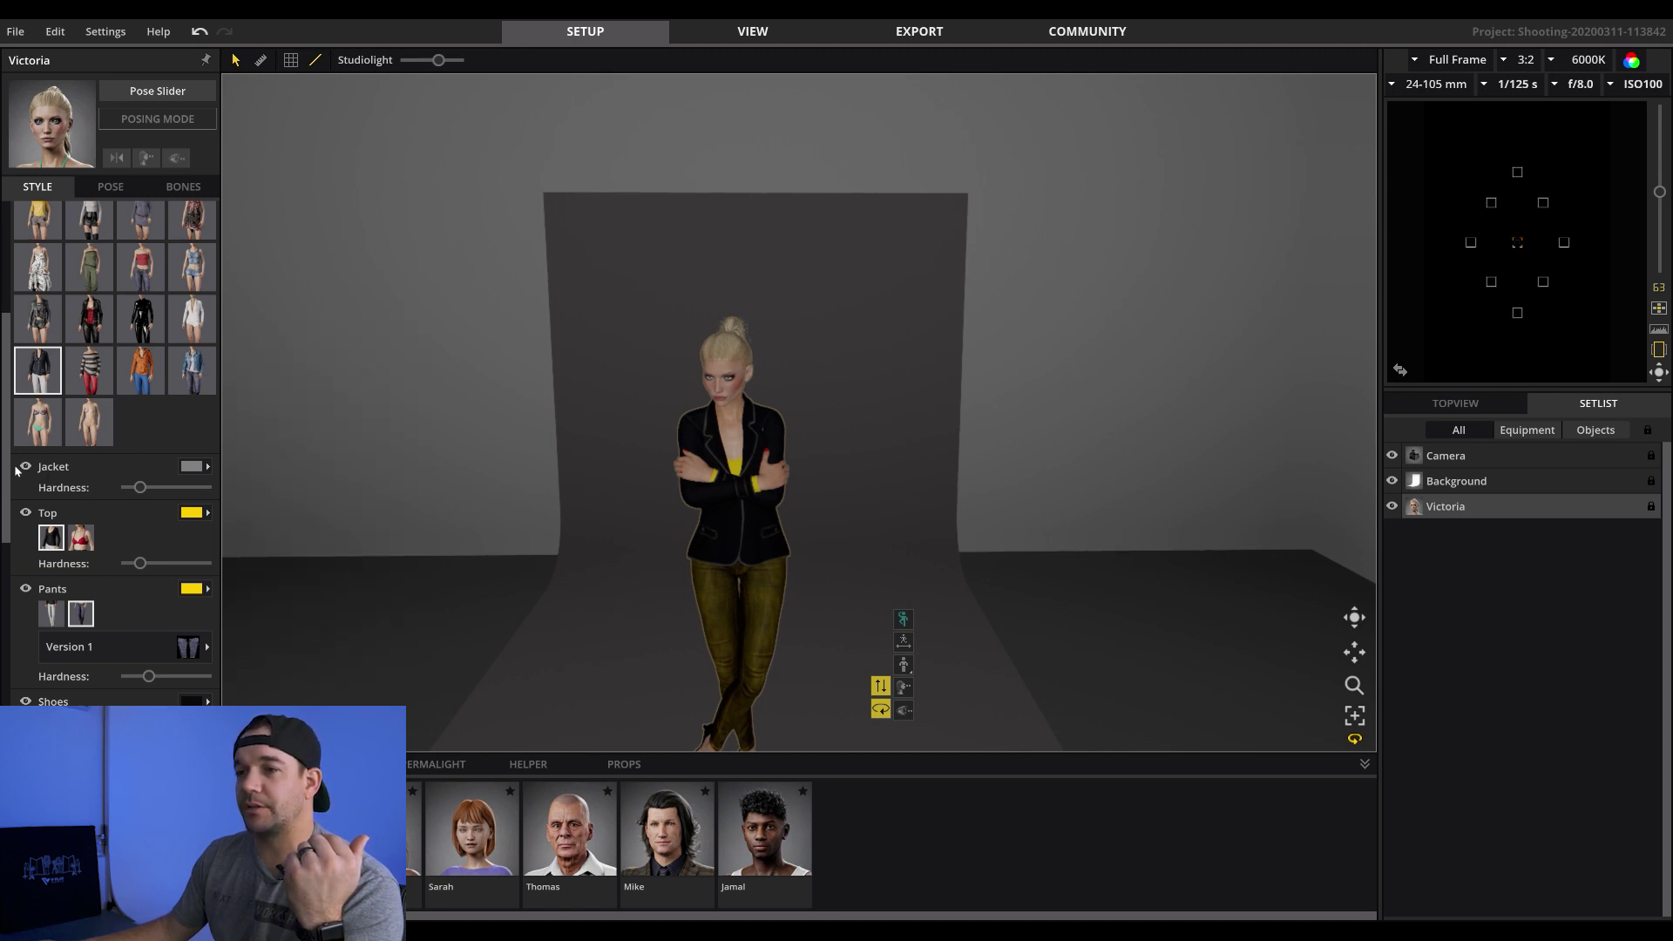
{"action": "left_click", "coordinate": [25, 467]}
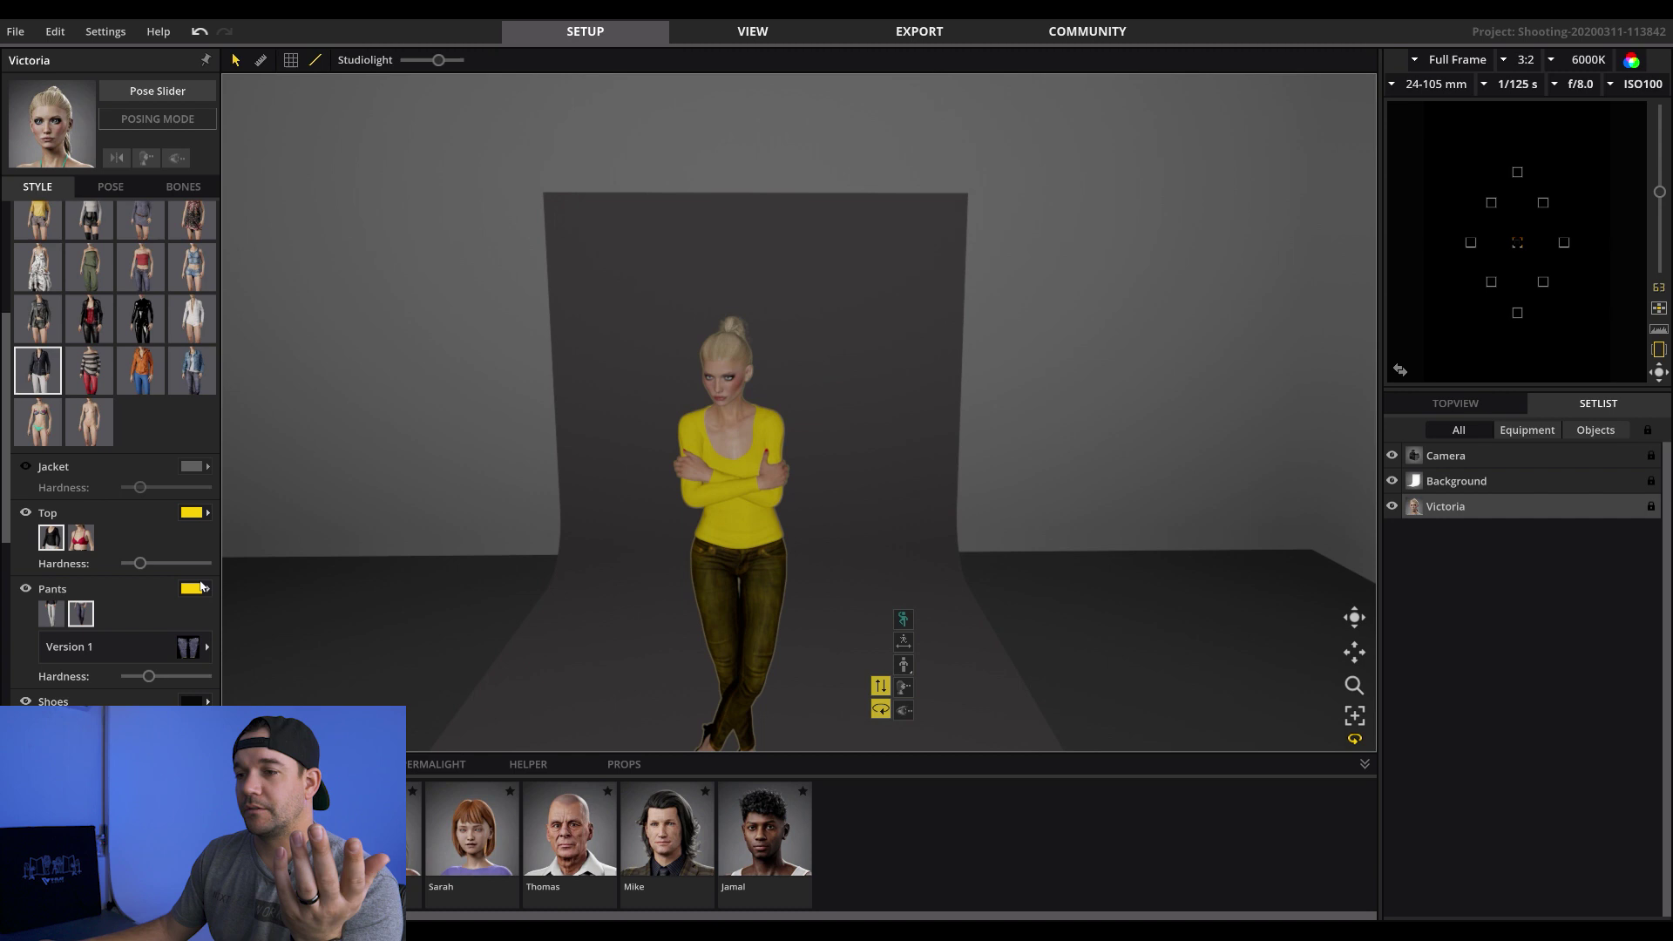
{"action": "left_click", "coordinate": [192, 588]}
{"action": "left_click", "coordinate": [241, 653]}
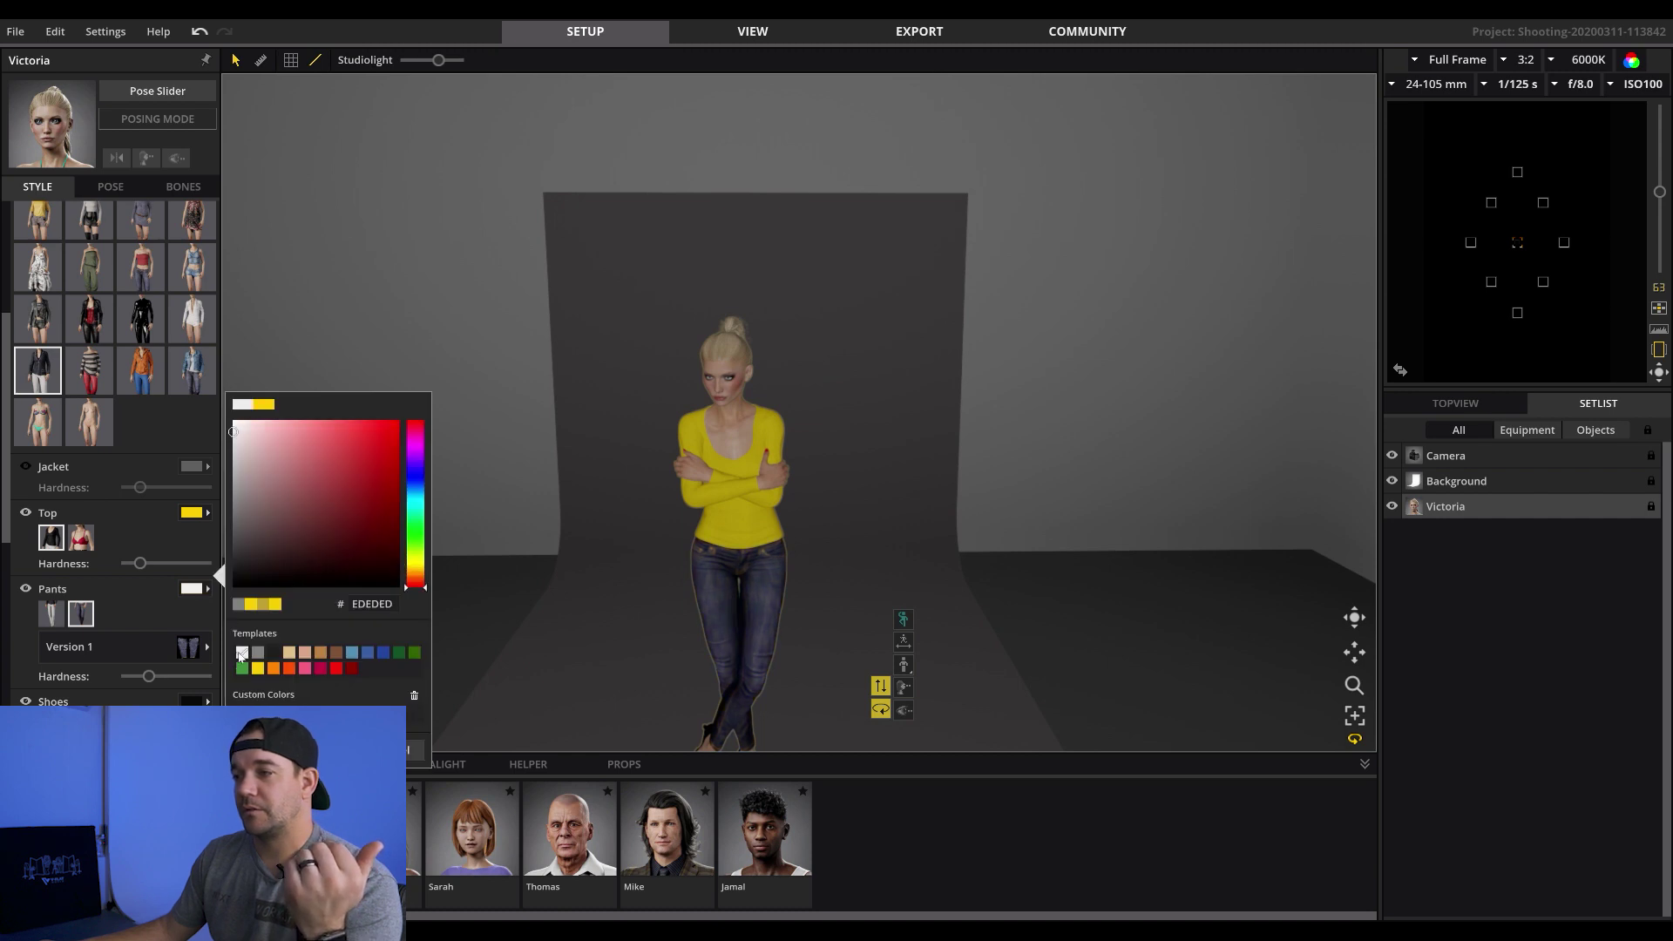
{"action": "left_click", "coordinate": [520, 474]}
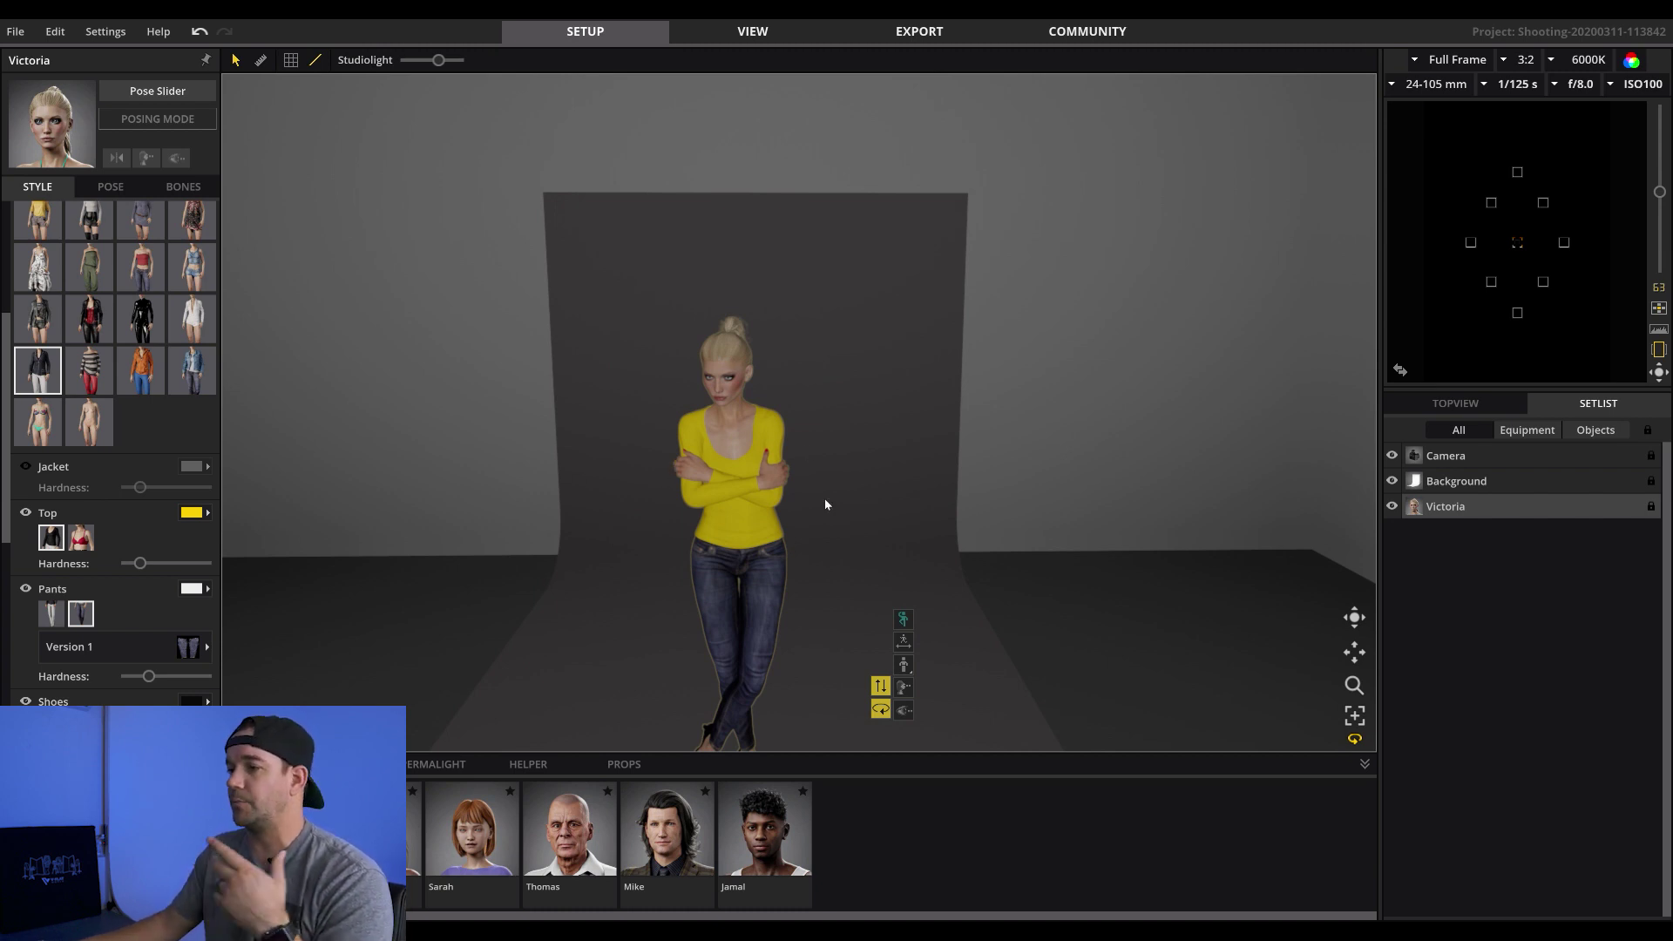
{"action": "scroll", "coordinate": [823, 503], "scroll_direction": "down", "scroll_amount": 3}
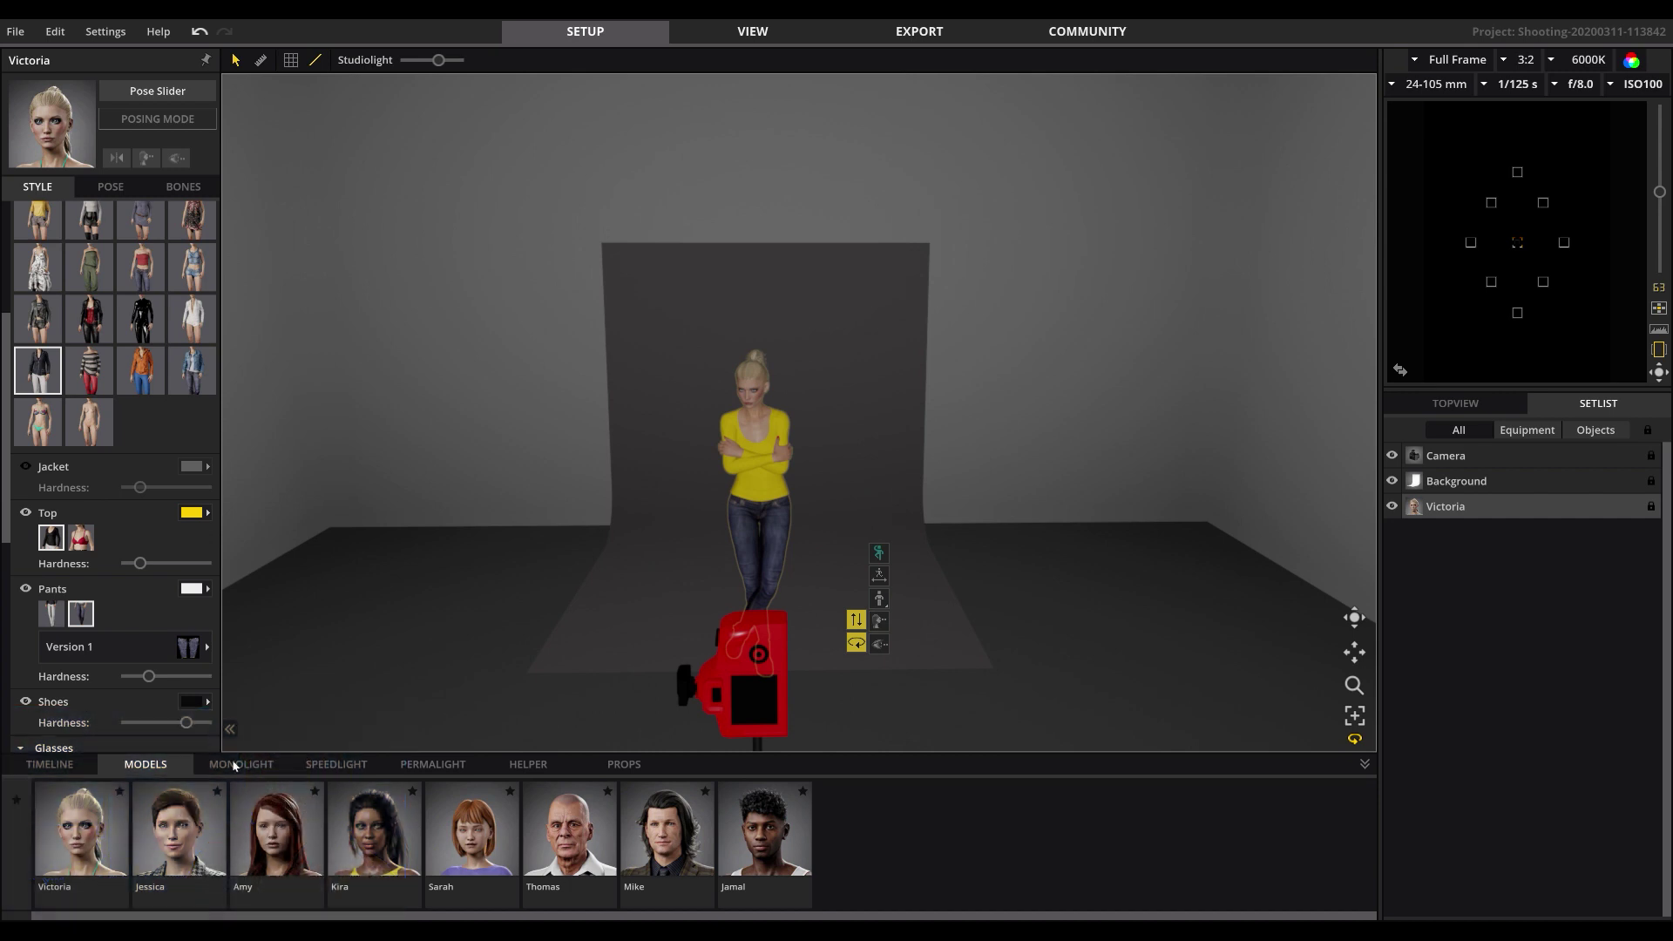
Place the Octaform Ø 59" monolight behind Victoria and adjust its position
{"action": "left_click", "coordinate": [234, 764]}
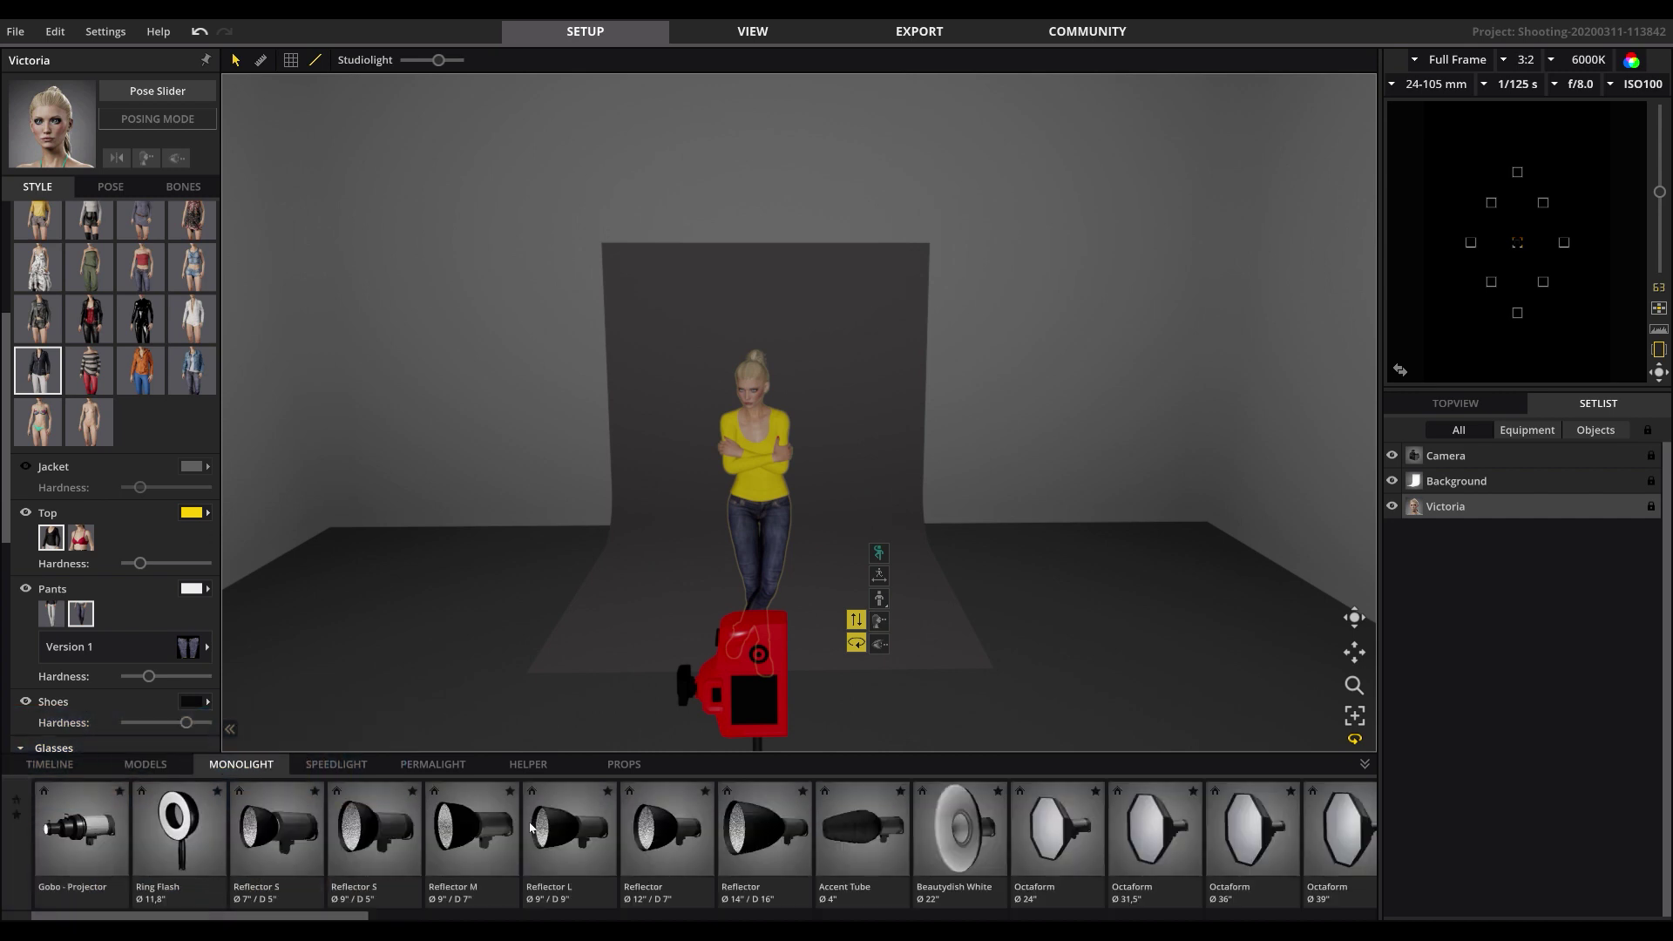
{"action": "scroll", "coordinate": [1015, 810], "scroll_direction": "down", "scroll_amount": 1}
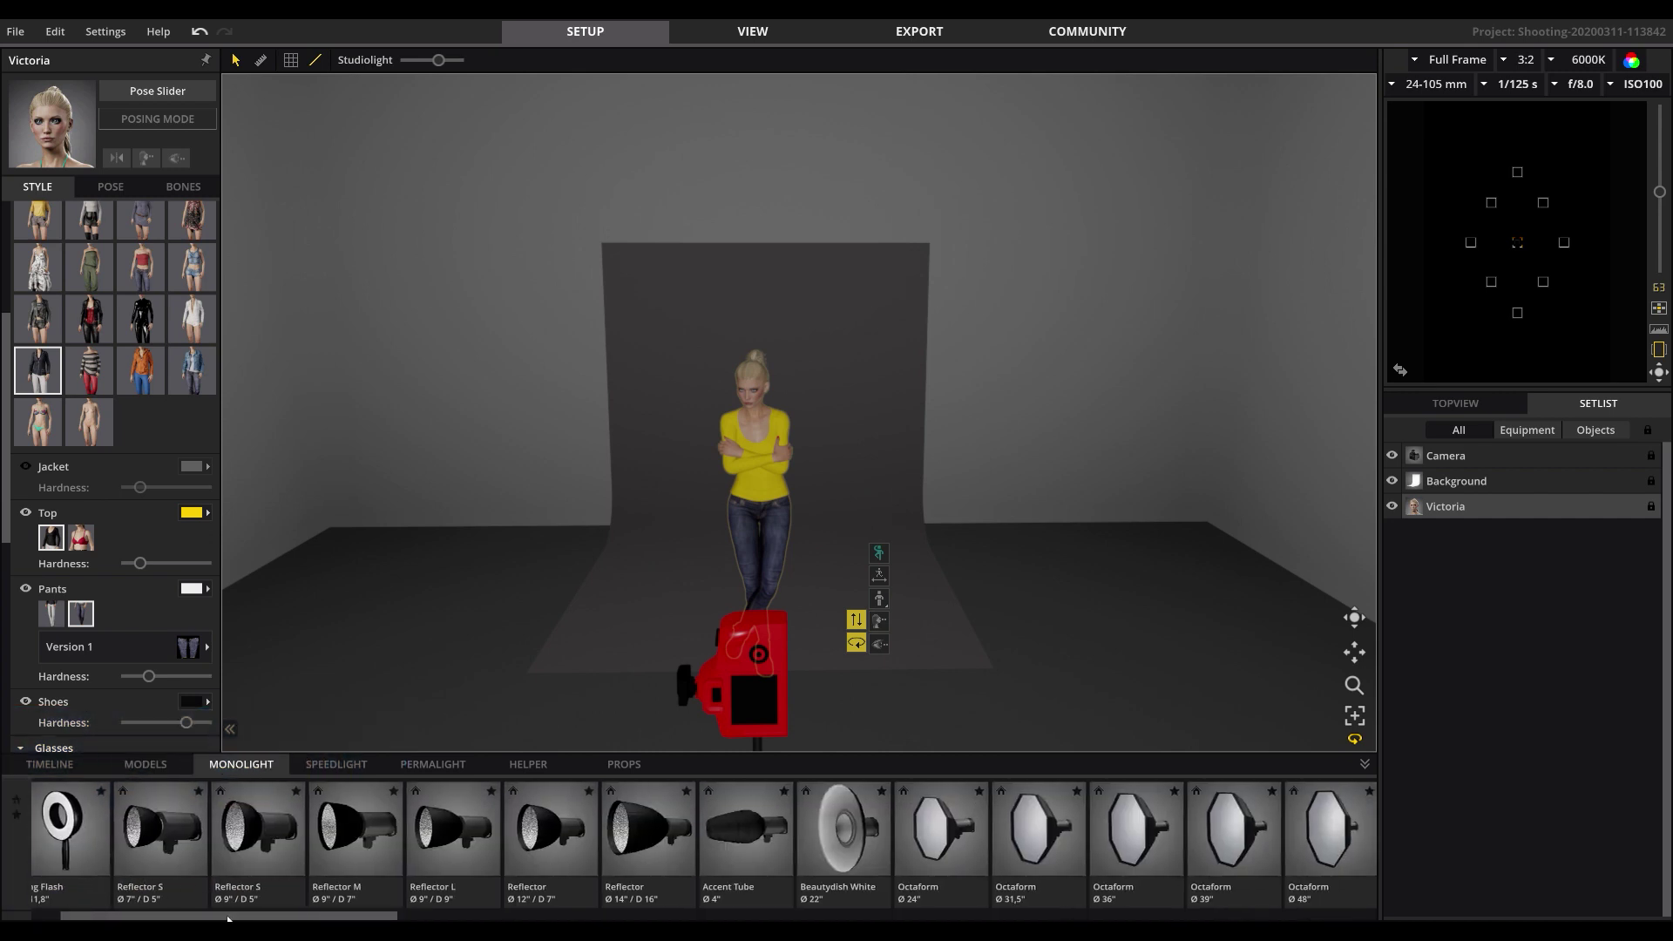
{"action": "left_click_drag", "start_coordinate": [228, 917], "coordinate": [435, 917]}
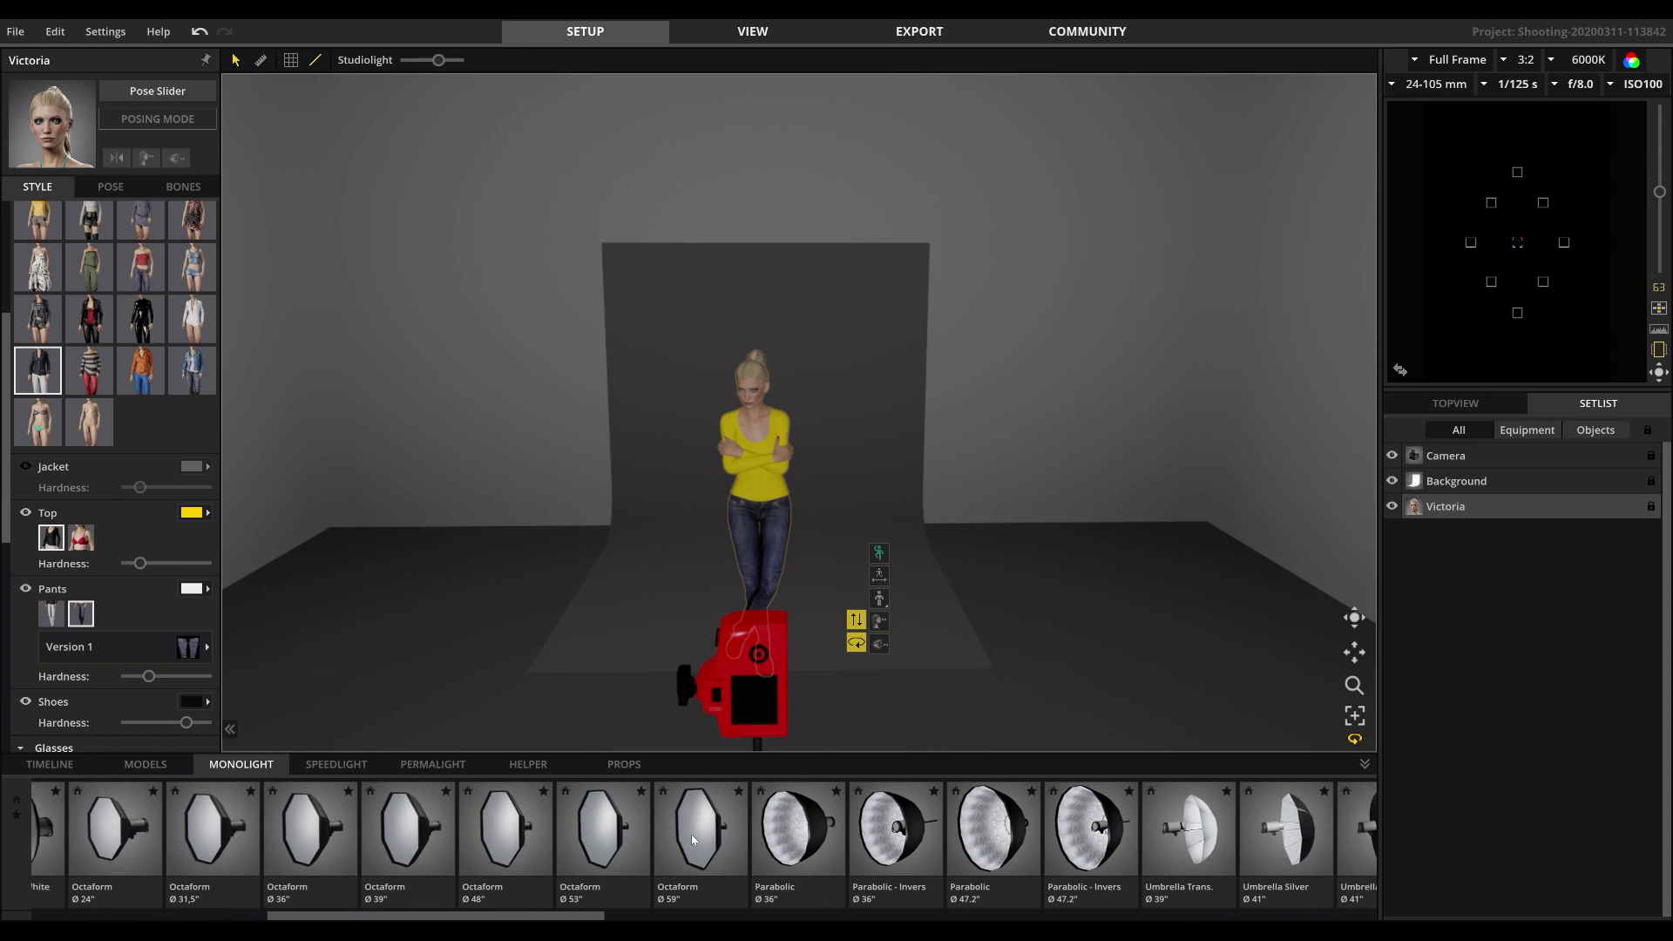
{"action": "left_click_drag", "start_coordinate": [691, 834], "coordinate": [760, 584]}
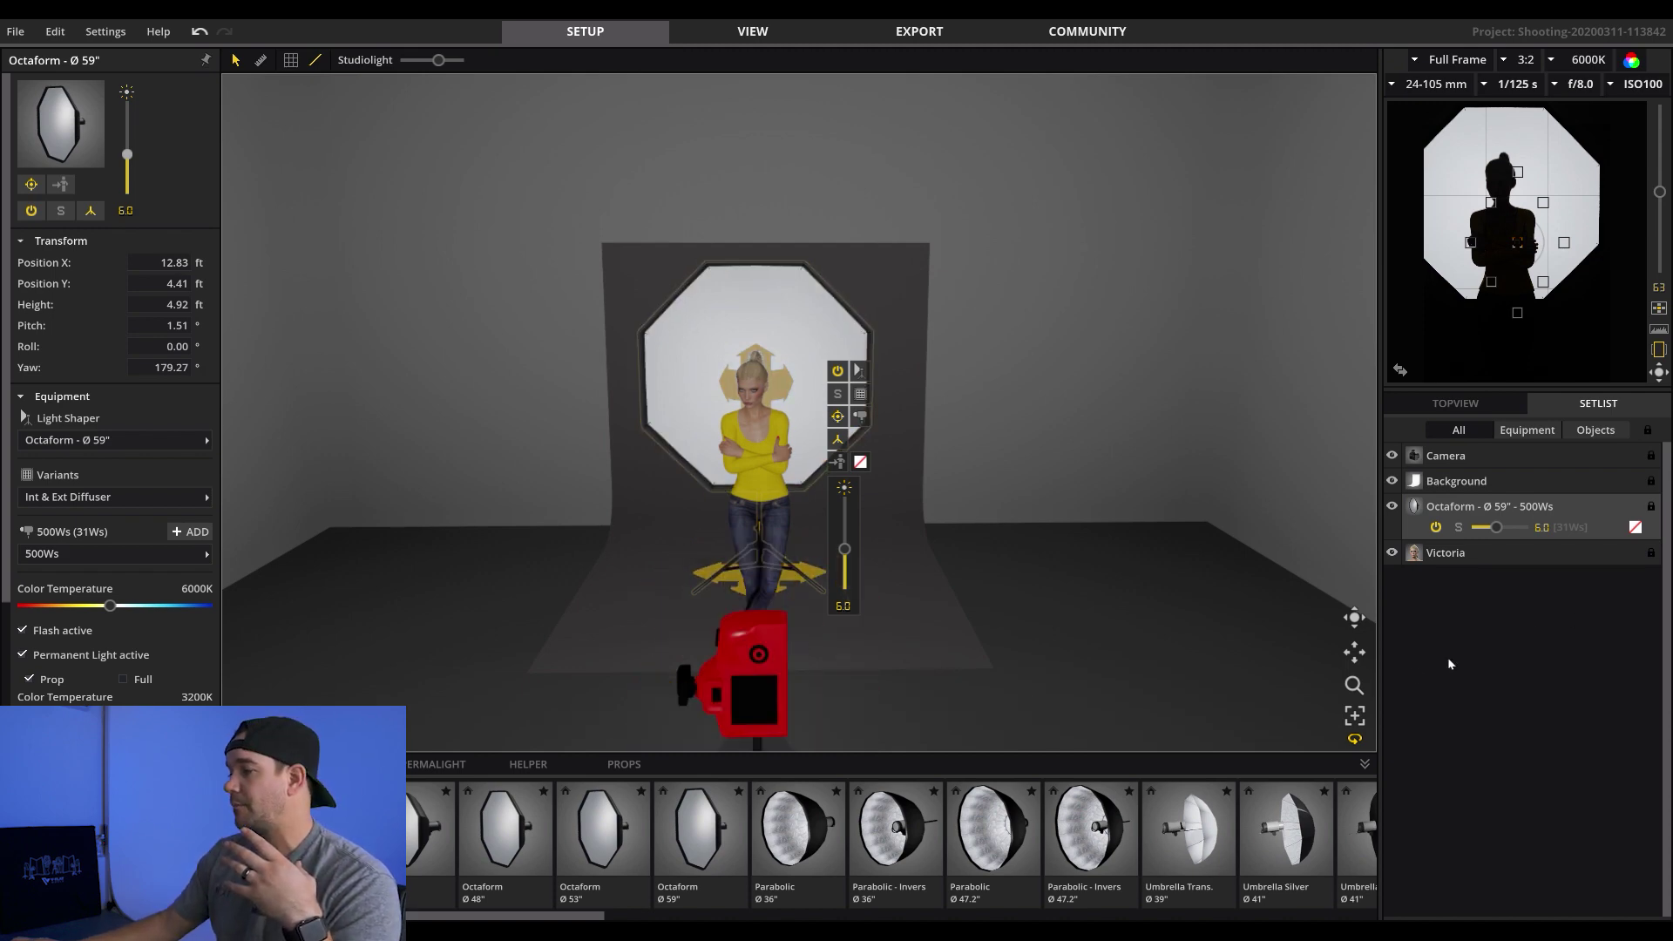
{"action": "left_click_drag", "start_coordinate": [1353, 615], "coordinate": [928, 470]}
{"action": "mouse_move", "coordinate": [1035, 480]}
{"action": "left_mouse_down"}
{"action": "mouse_move", "coordinate": [1036, 501]}
{"action": "mouse_move", "coordinate": [1141, 570]}
{"action": "mouse_move", "coordinate": [1139, 653]}
{"action": "mouse_move", "coordinate": [1078, 730]}
{"action": "mouse_move", "coordinate": [929, 703]}
{"action": "mouse_move", "coordinate": [731, 600]}
{"action": "mouse_move", "coordinate": [694, 517]}
{"action": "mouse_move", "coordinate": [769, 645]}
{"action": "mouse_move", "coordinate": [936, 680]}
{"action": "mouse_move", "coordinate": [1175, 525]}
{"action": "mouse_move", "coordinate": [1046, 471]}
{"action": "mouse_move", "coordinate": [1033, 492]}
{"action": "mouse_move", "coordinate": [1055, 497]}
{"action": "mouse_move", "coordinate": [1057, 466]}
{"action": "mouse_move", "coordinate": [1035, 493]}
{"action": "left_mouse_up"}
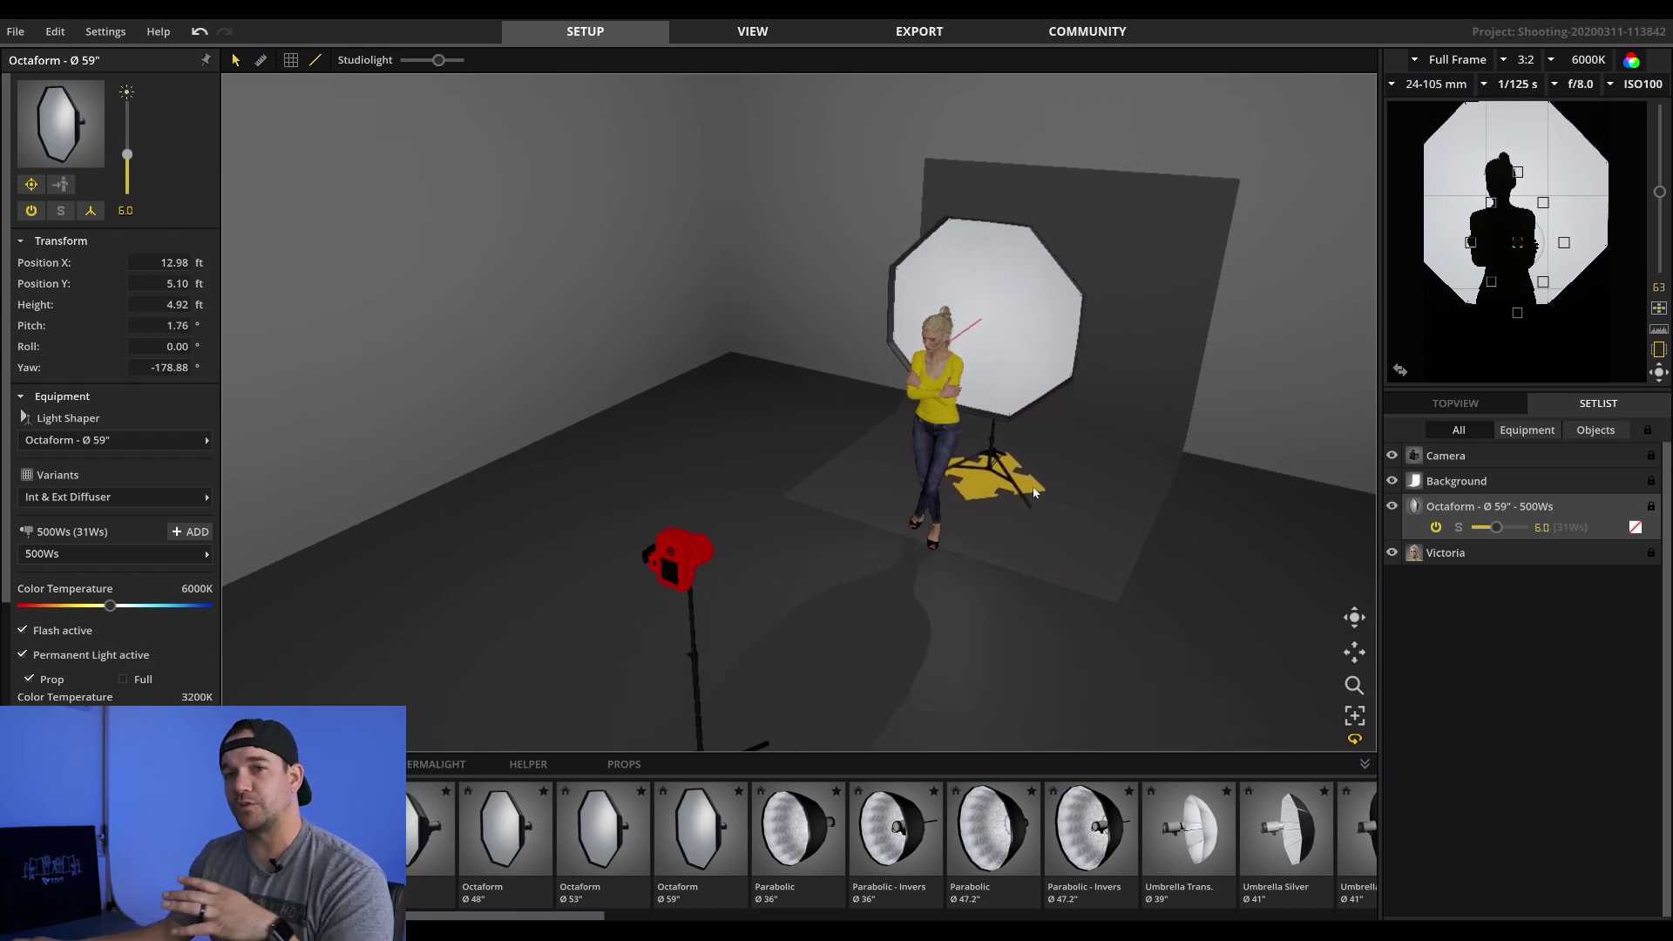
Turn off Lock Light Source on Target and cycle the light's power off and on
{"action": "mouse_move", "coordinate": [1090, 381]}
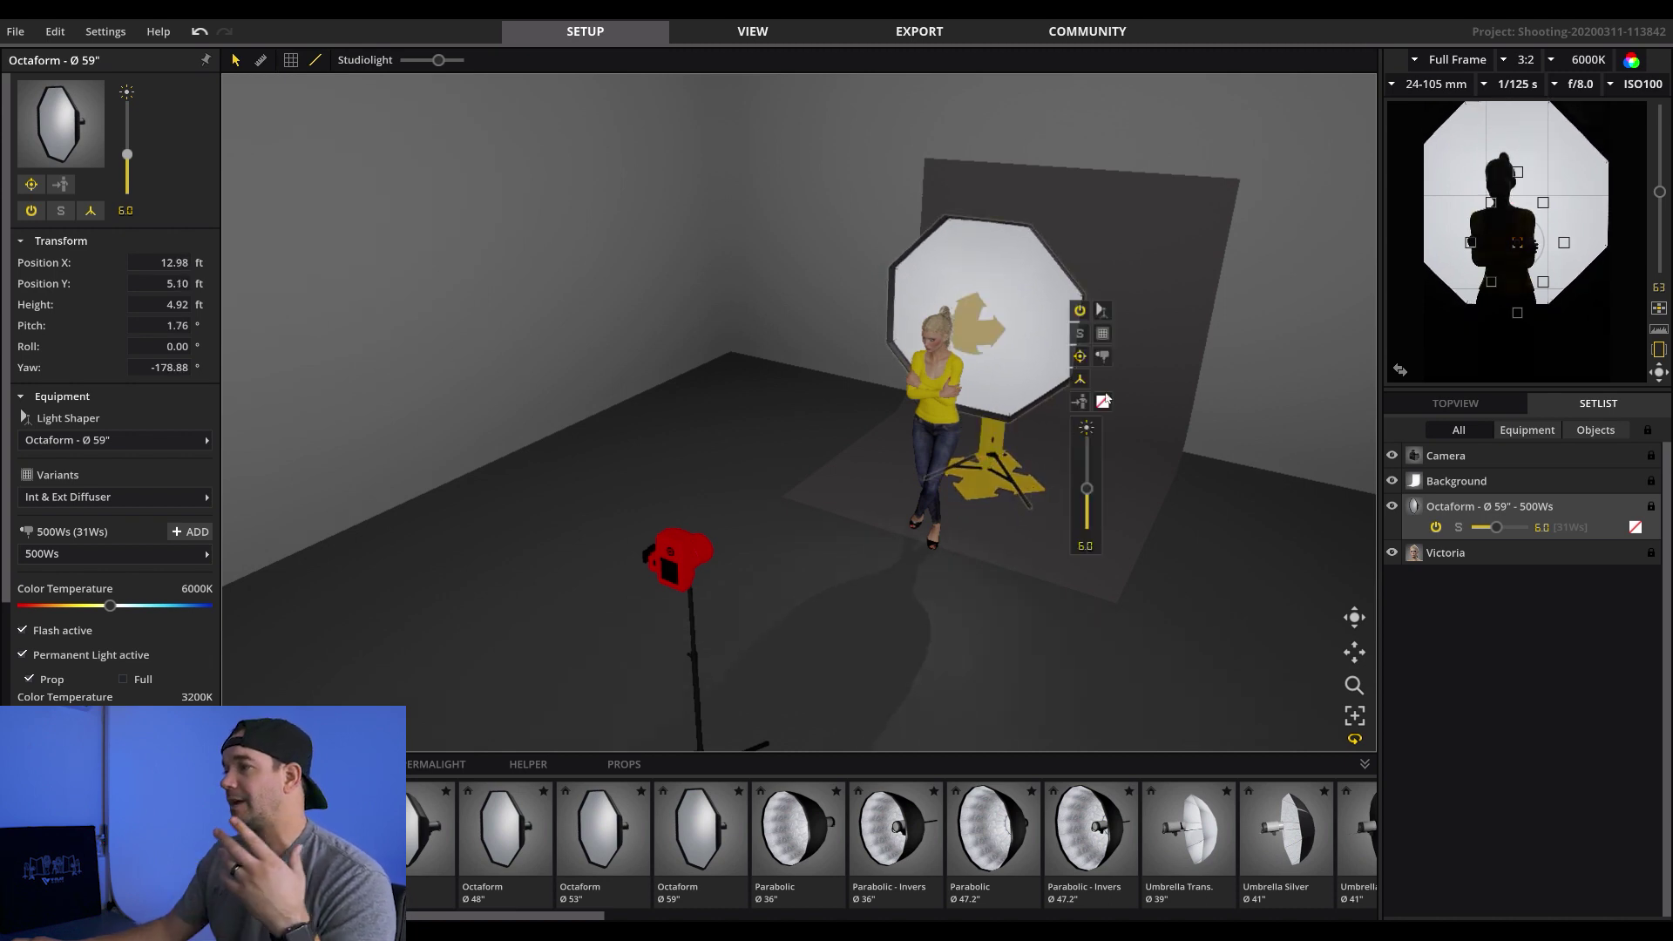
{"action": "left_click", "coordinate": [1081, 357]}
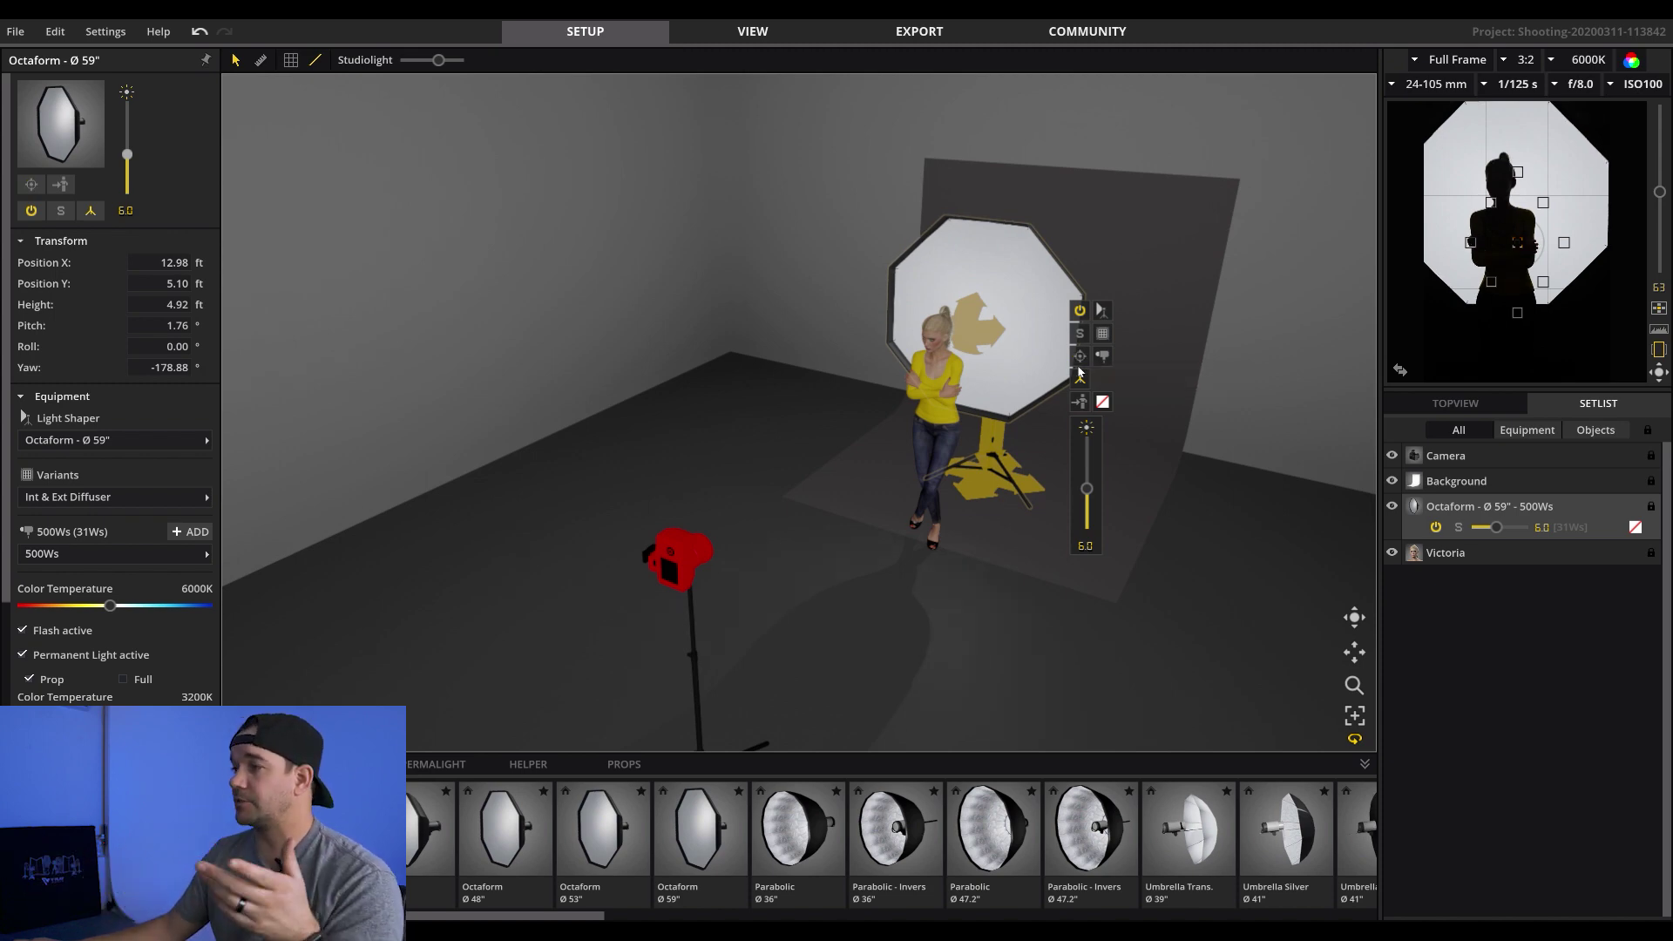
{"action": "left_click", "coordinate": [1080, 312]}
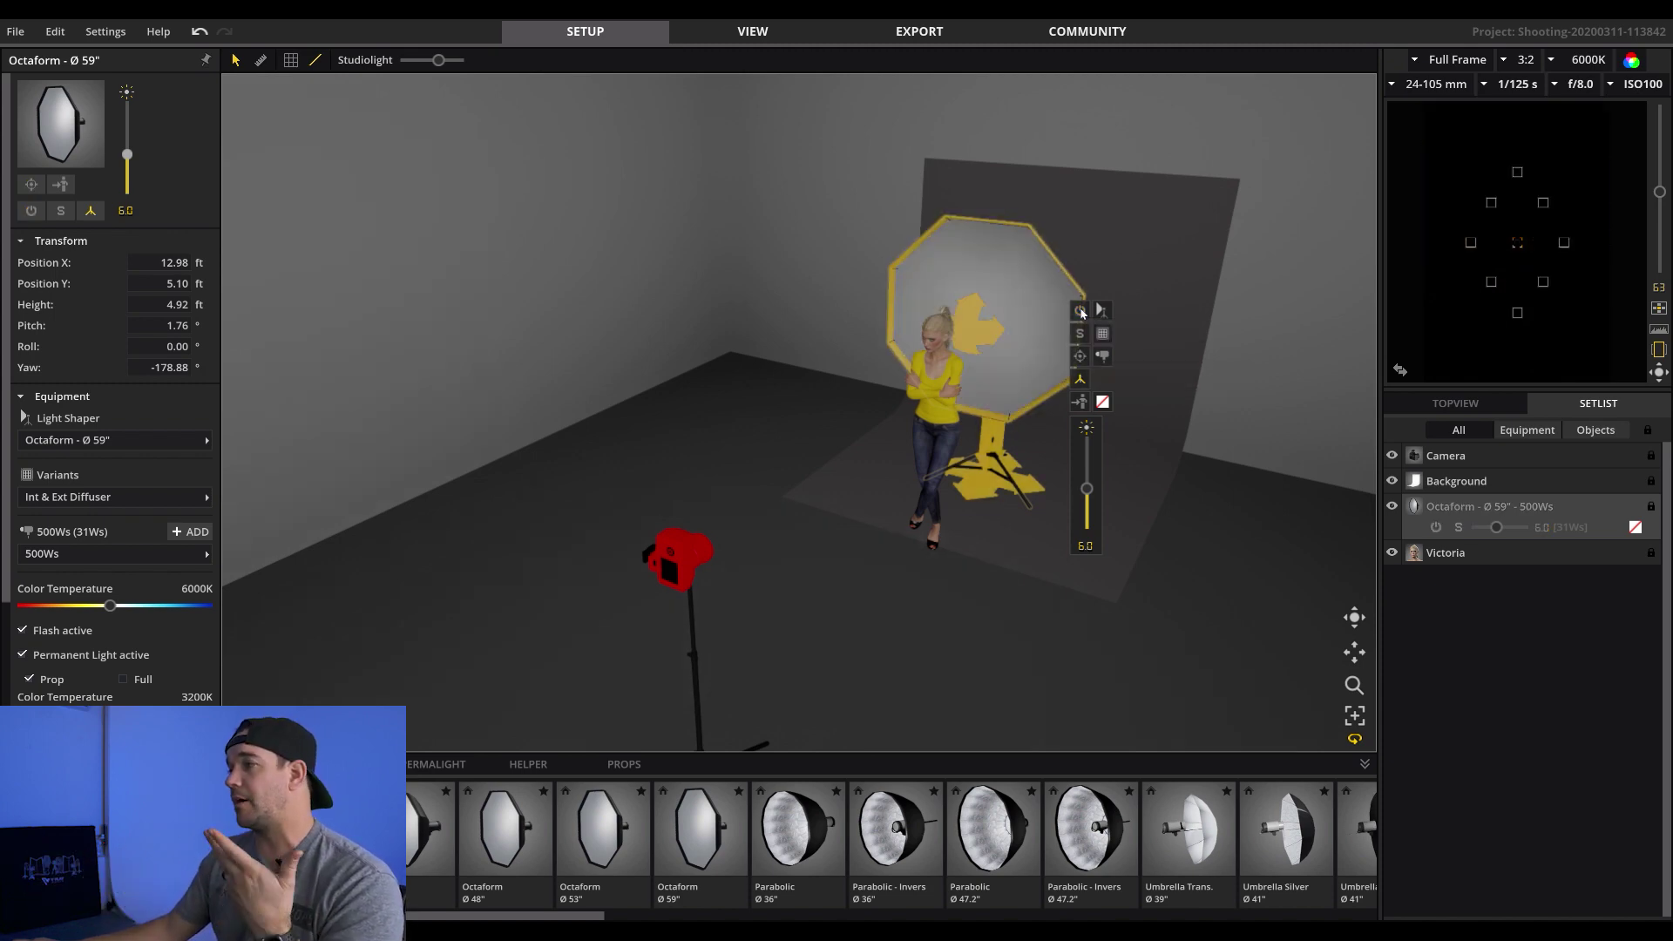
{"action": "left_click", "coordinate": [1081, 312]}
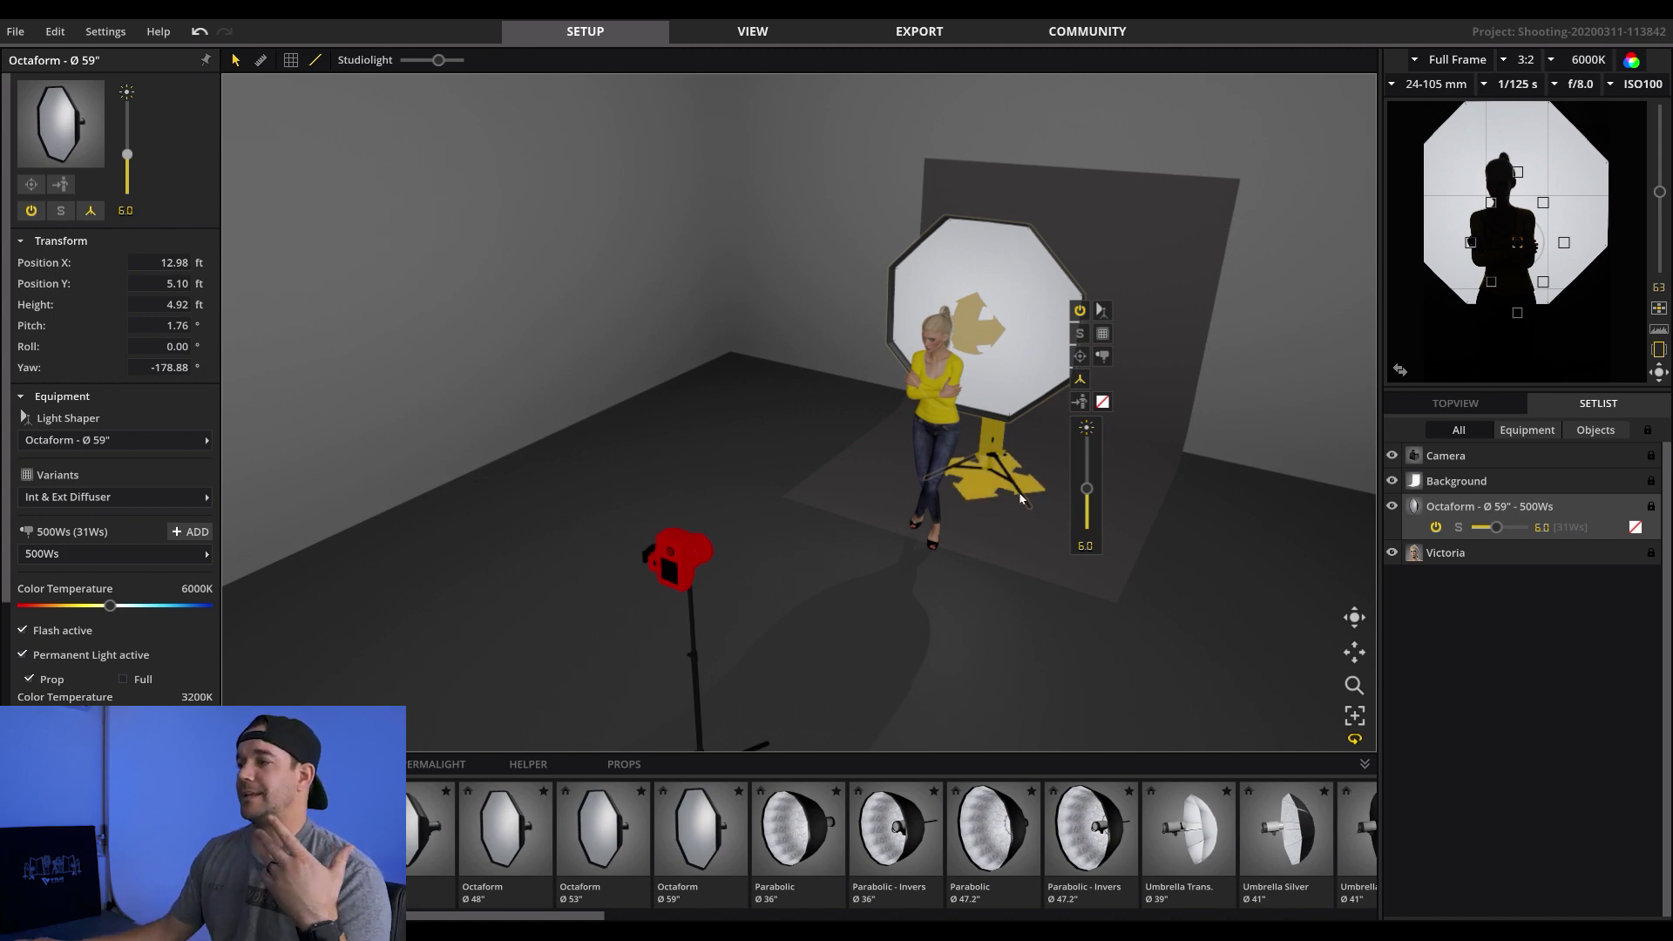
{"action": "mouse_move", "coordinate": [1556, 255]}
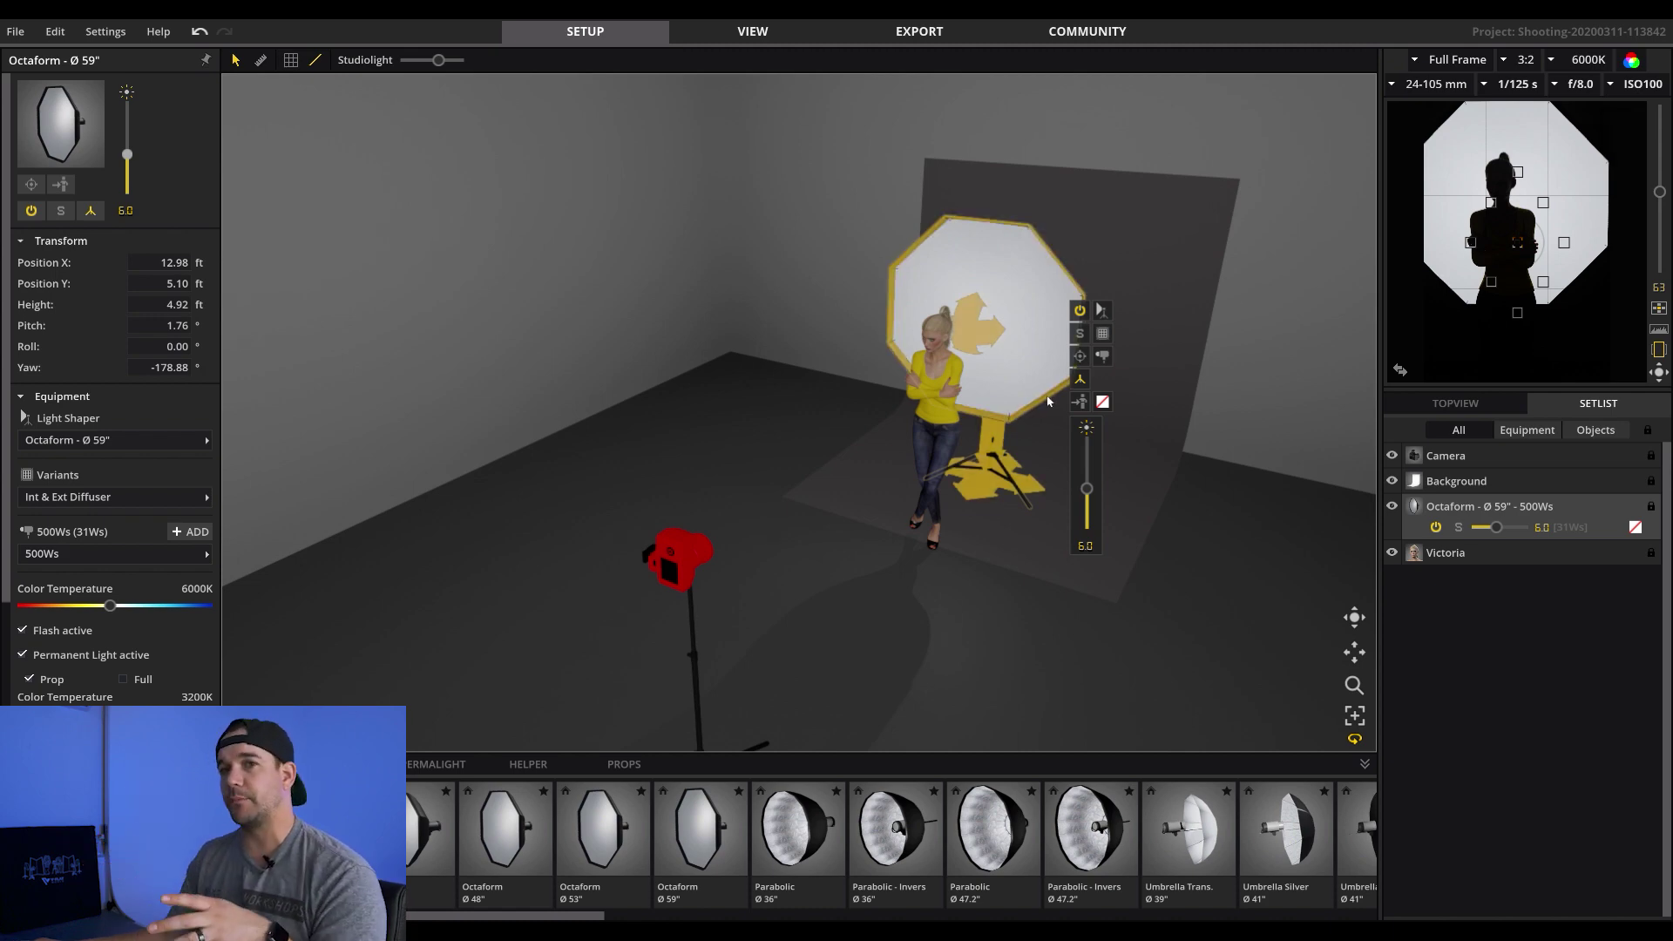
Give the camera a Fix 85 mm lens and a 1/250 s shutter speed
{"action": "left_click_drag", "start_coordinate": [1013, 495], "coordinate": [1027, 486]}
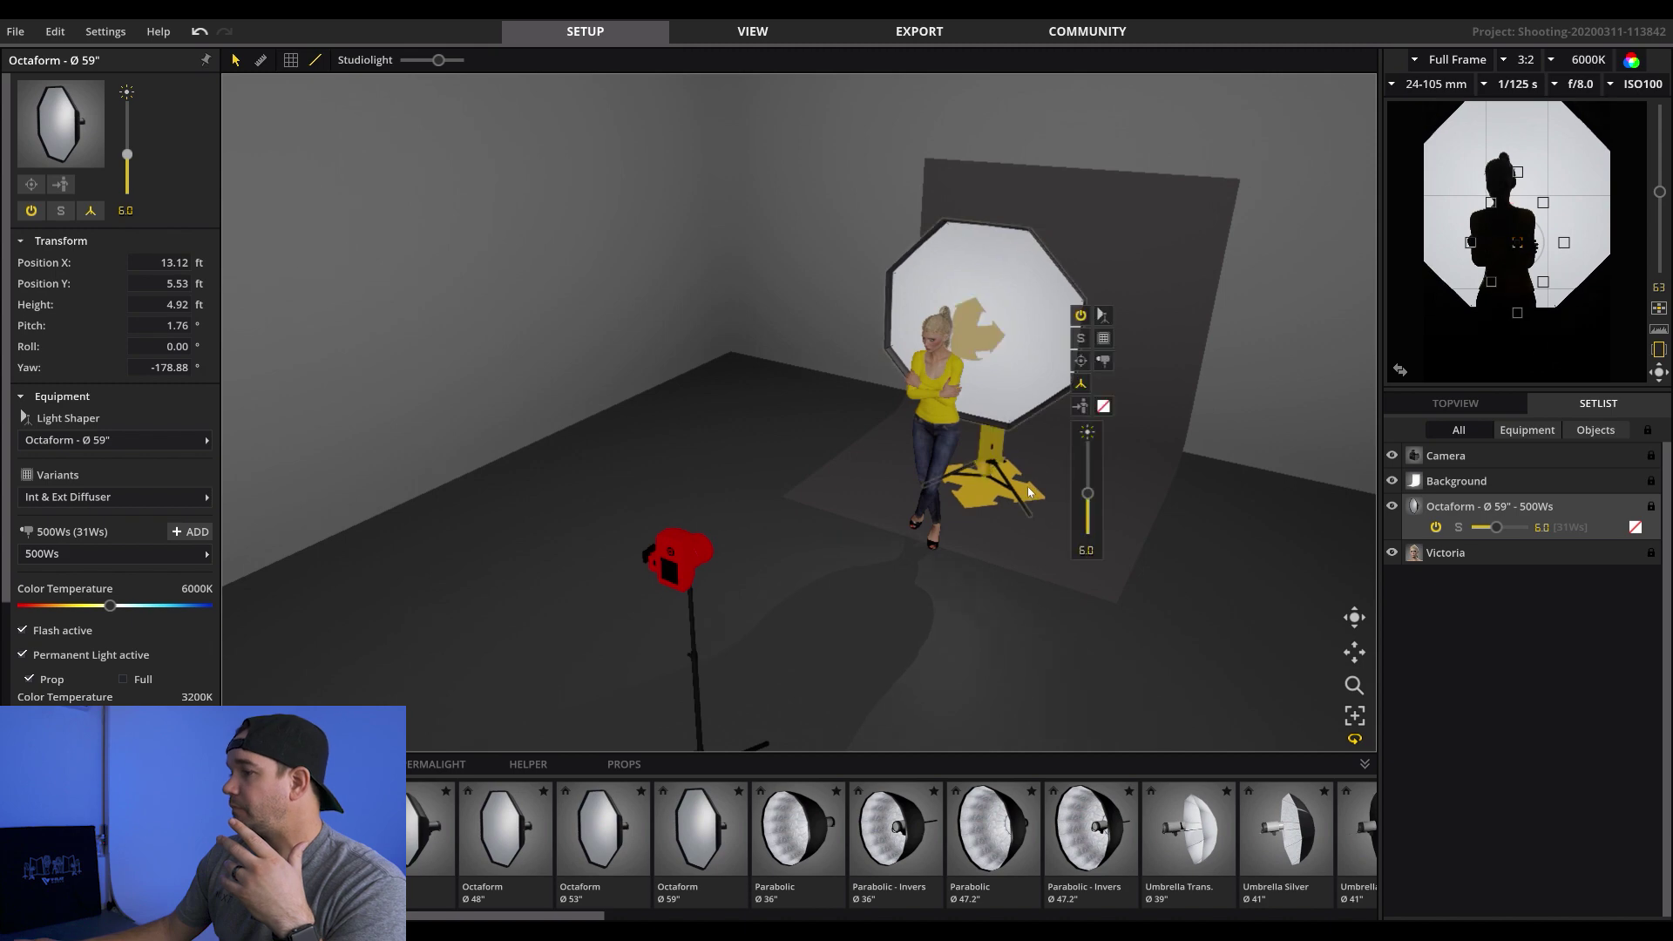
{"action": "left_click", "coordinate": [692, 568]}
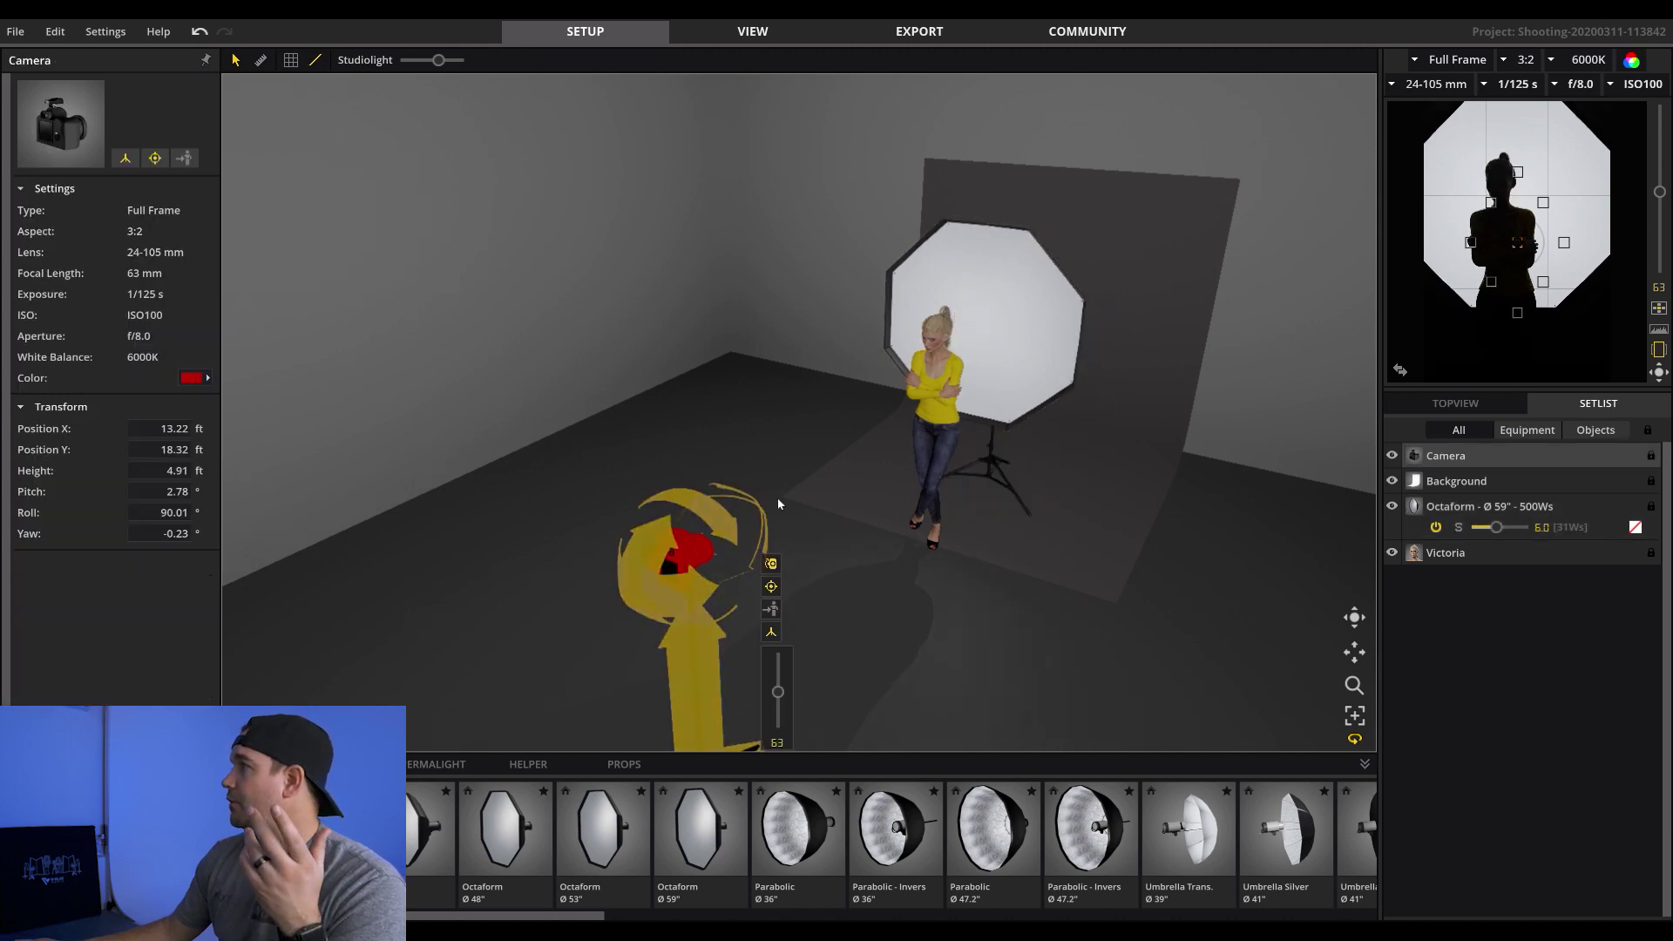
{"action": "left_click", "coordinate": [1447, 87]}
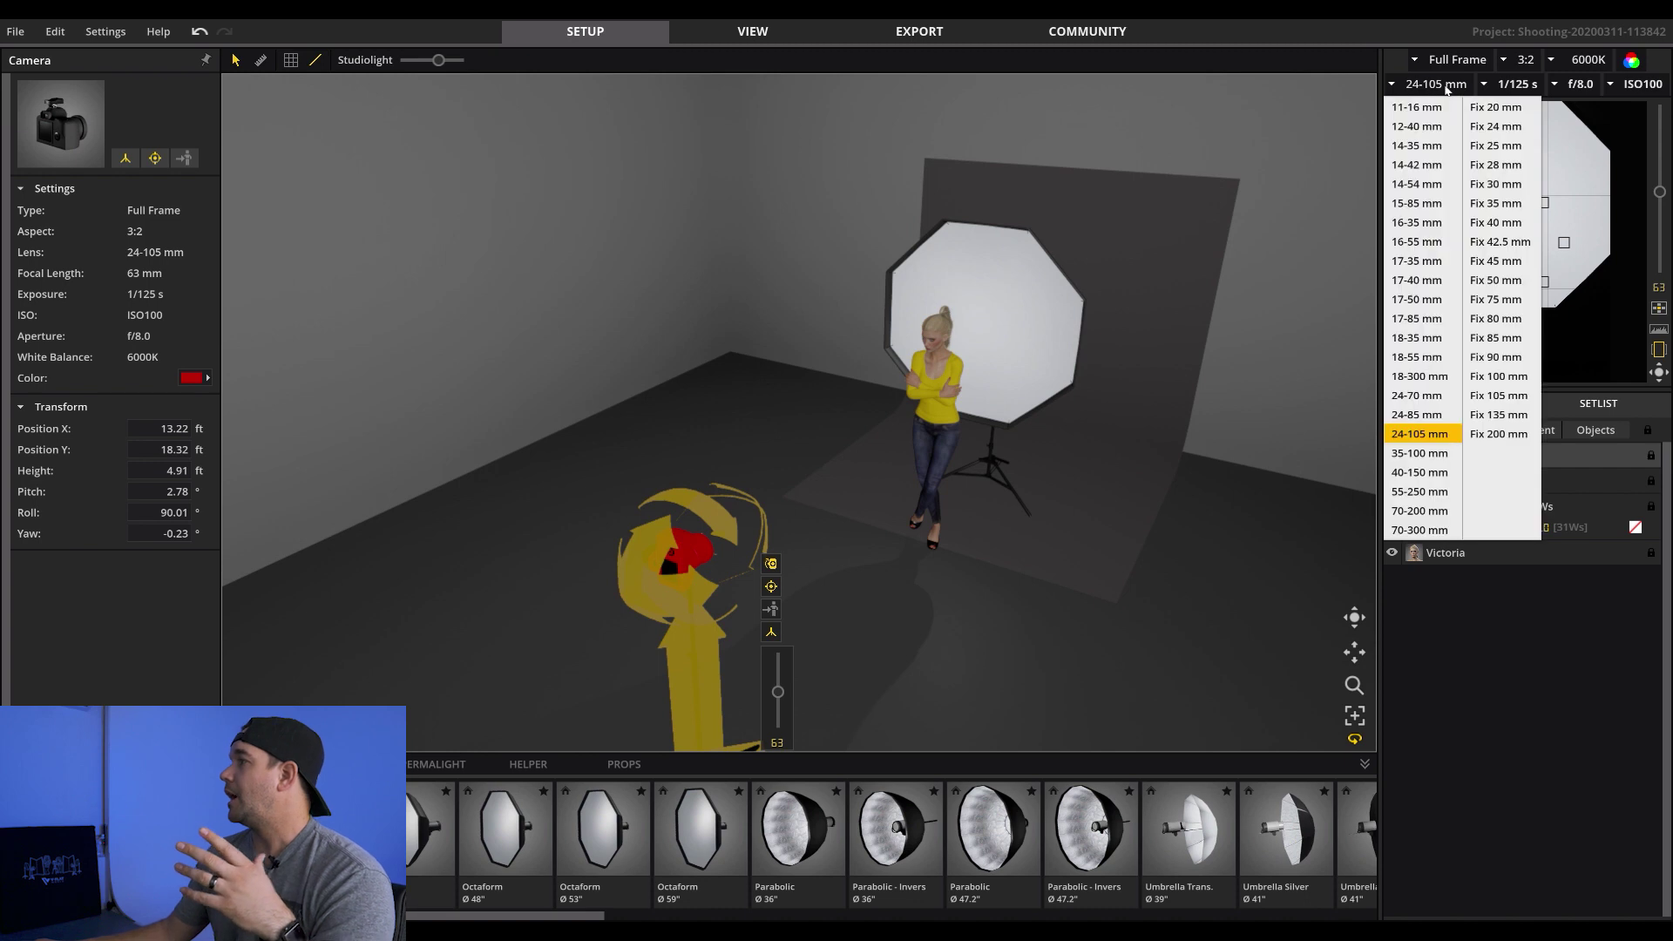
{"action": "left_click", "coordinate": [1492, 337]}
{"action": "left_click", "coordinate": [1513, 85]}
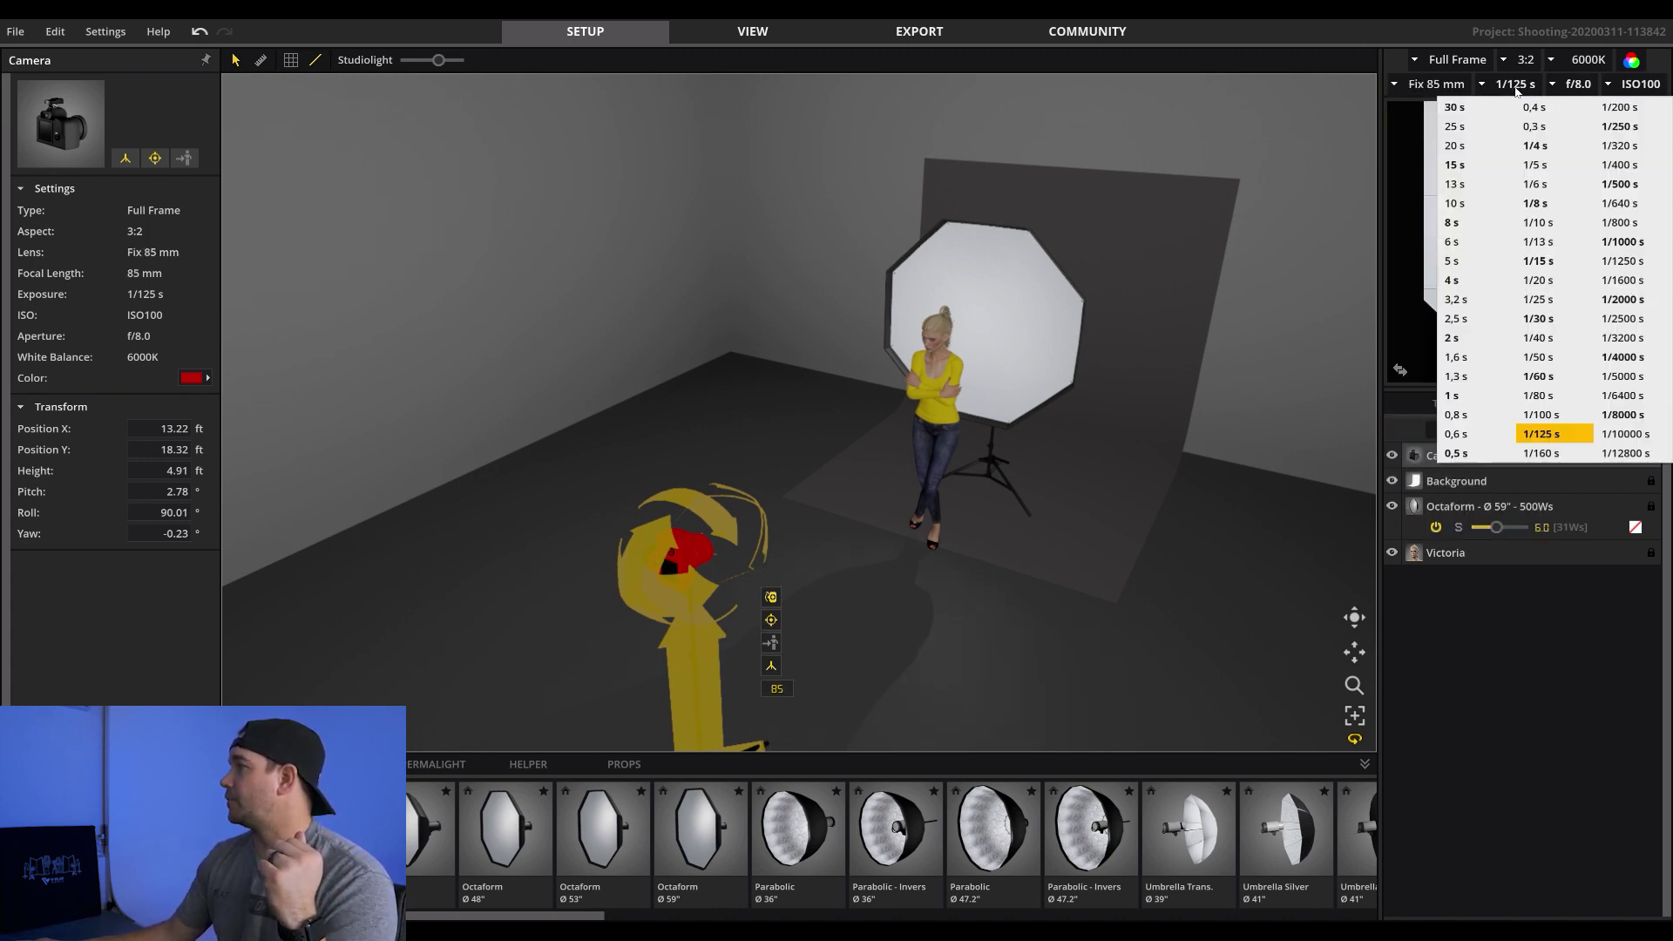
{"action": "left_click", "coordinate": [1614, 148]}
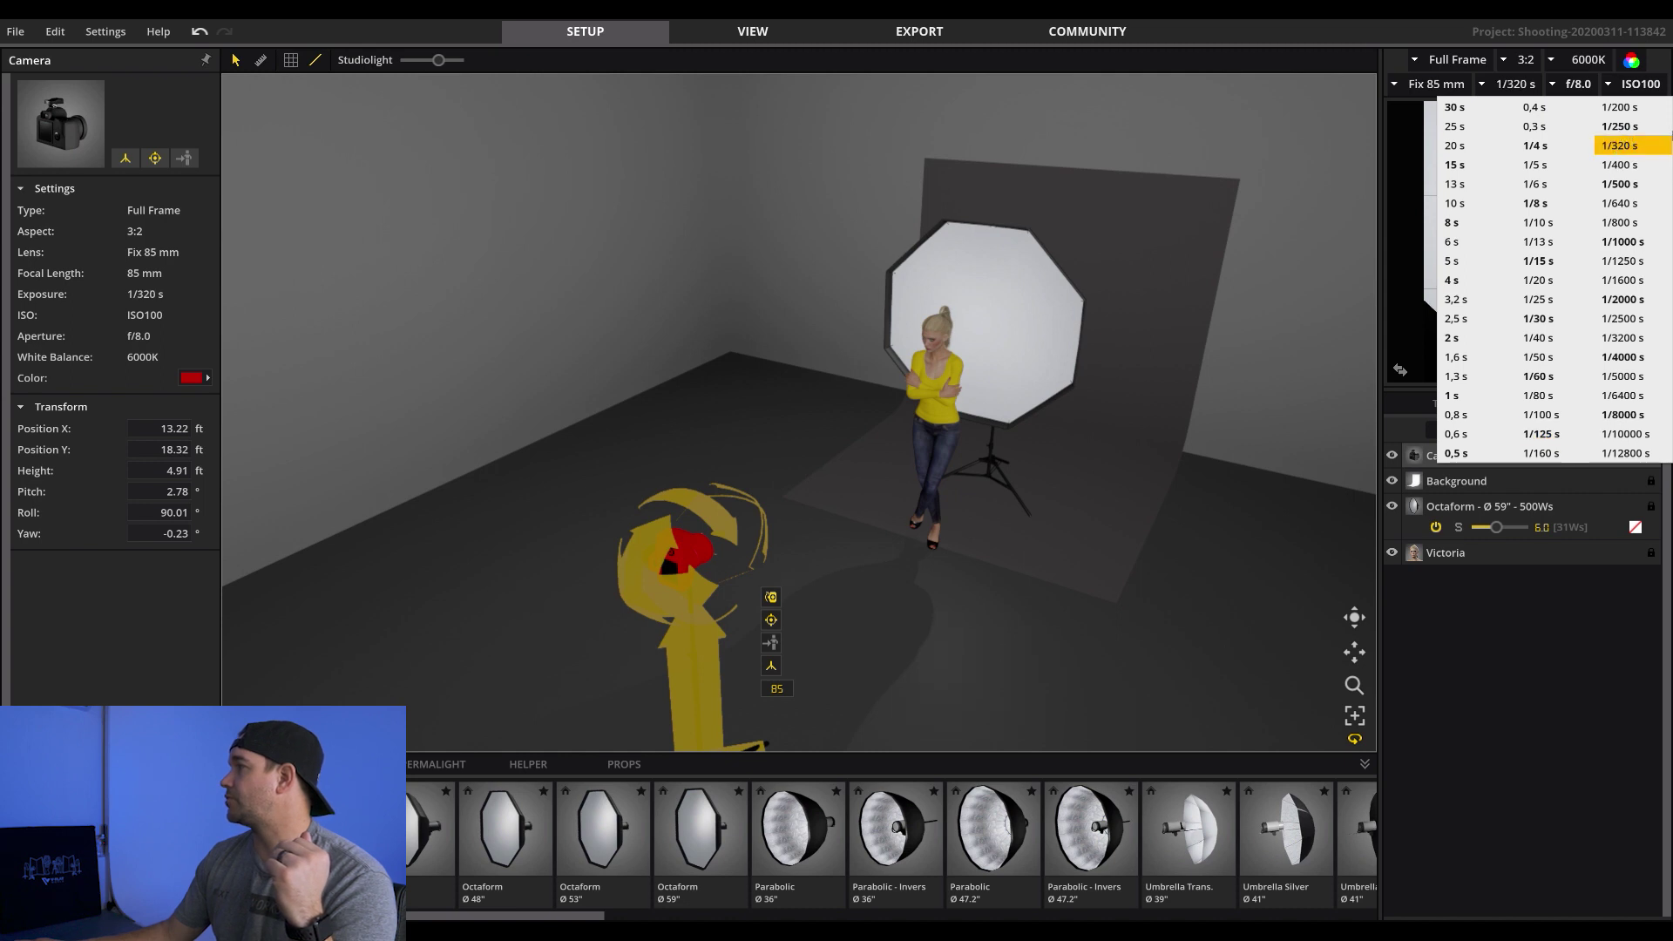
{"action": "left_click", "coordinate": [1619, 127]}
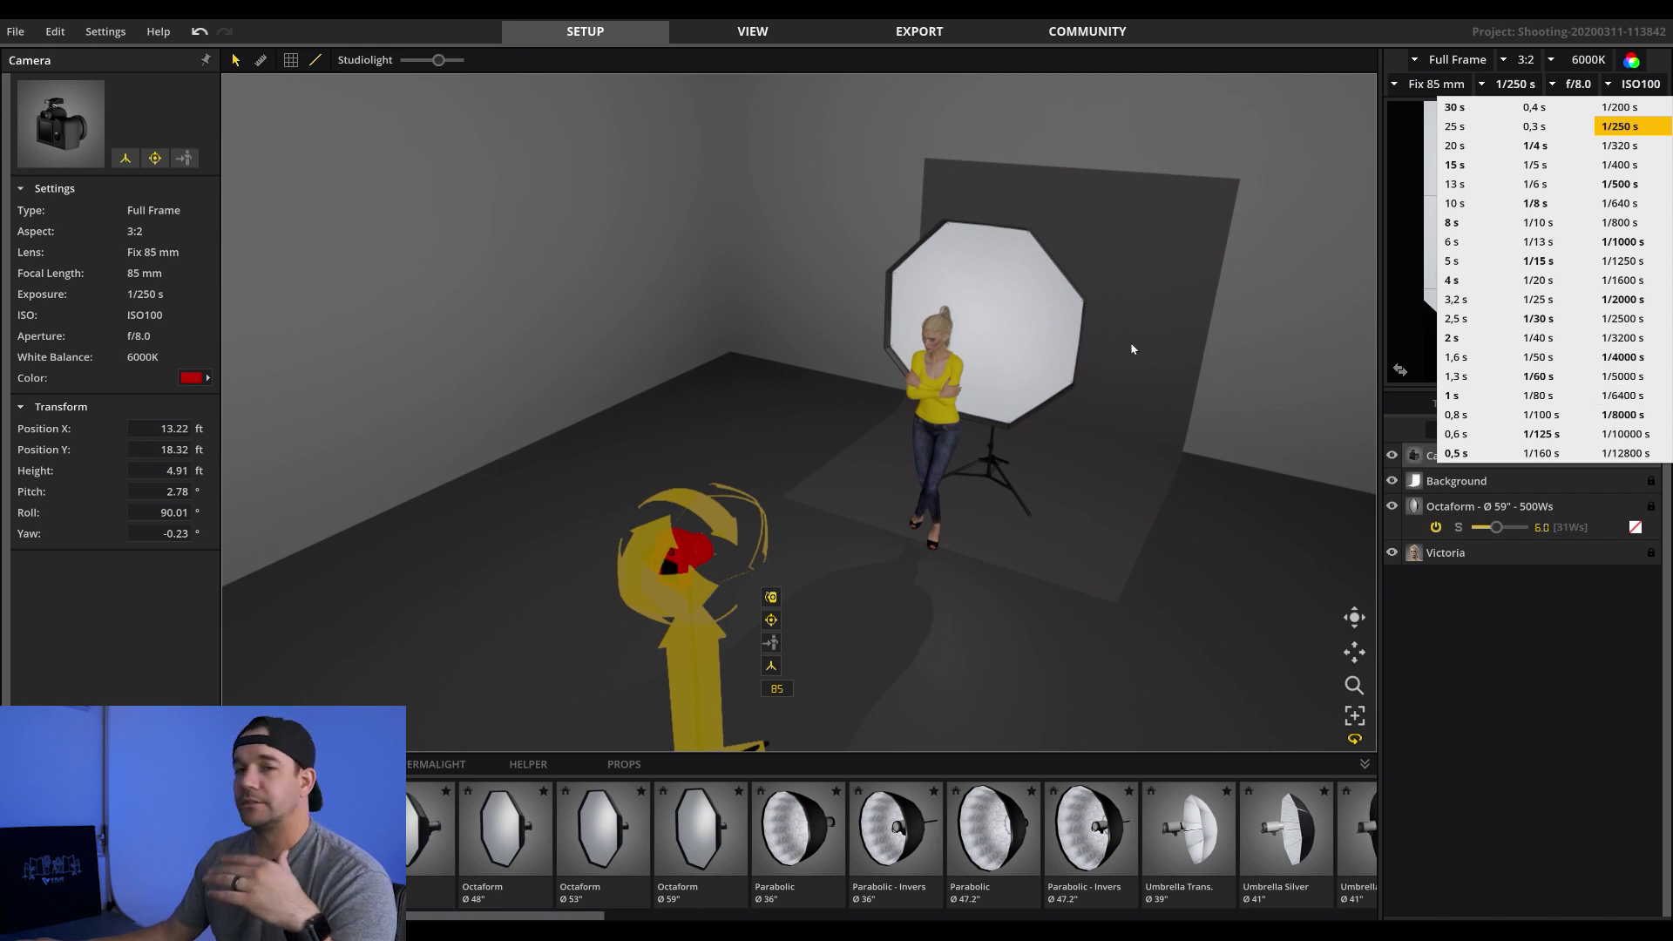
{"action": "left_click", "coordinate": [1089, 315]}
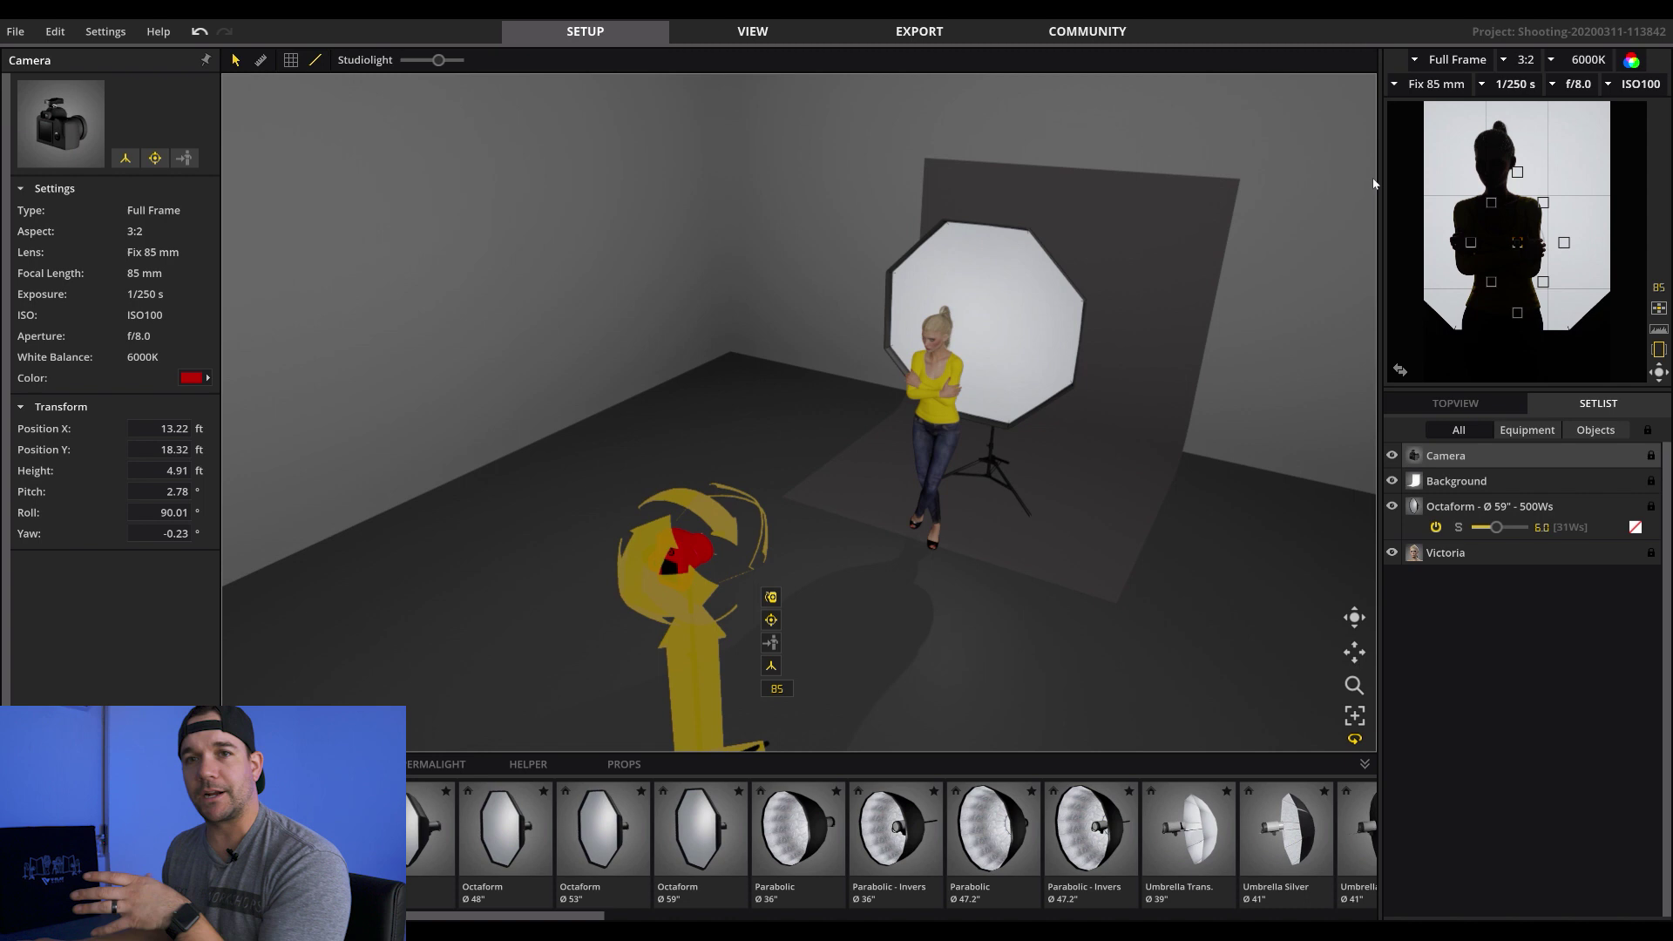
Set the aperture to f/7.1 and rotate the camera to landscape orientation
{"action": "left_click", "coordinate": [1586, 89]}
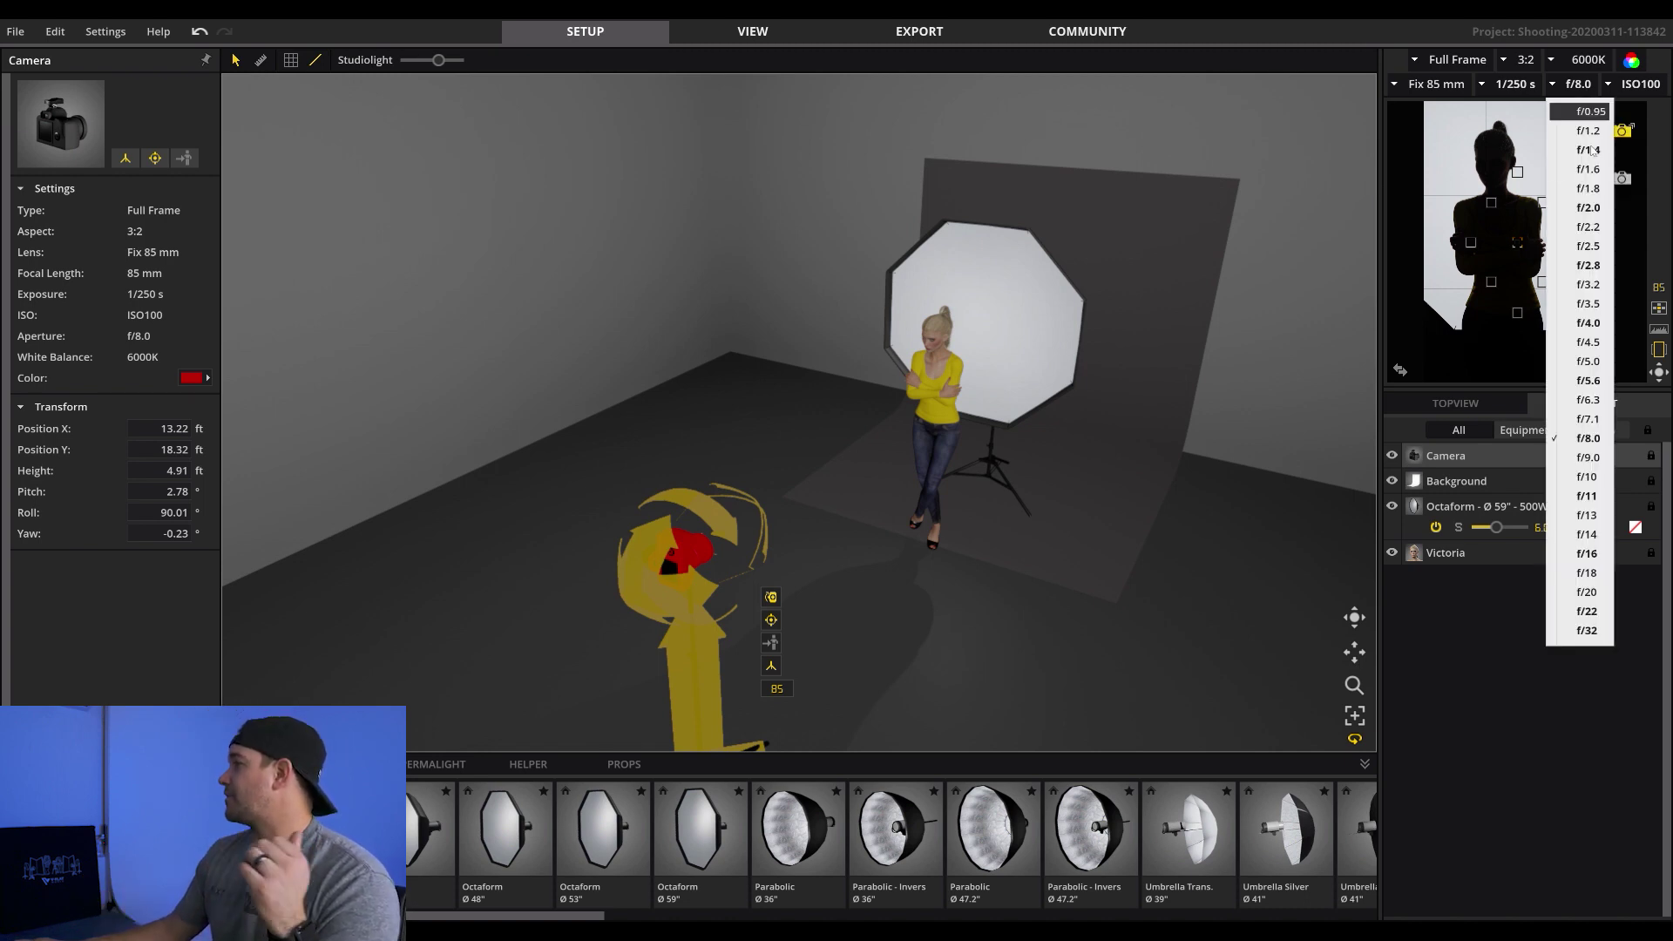
{"action": "left_click", "coordinate": [1587, 420]}
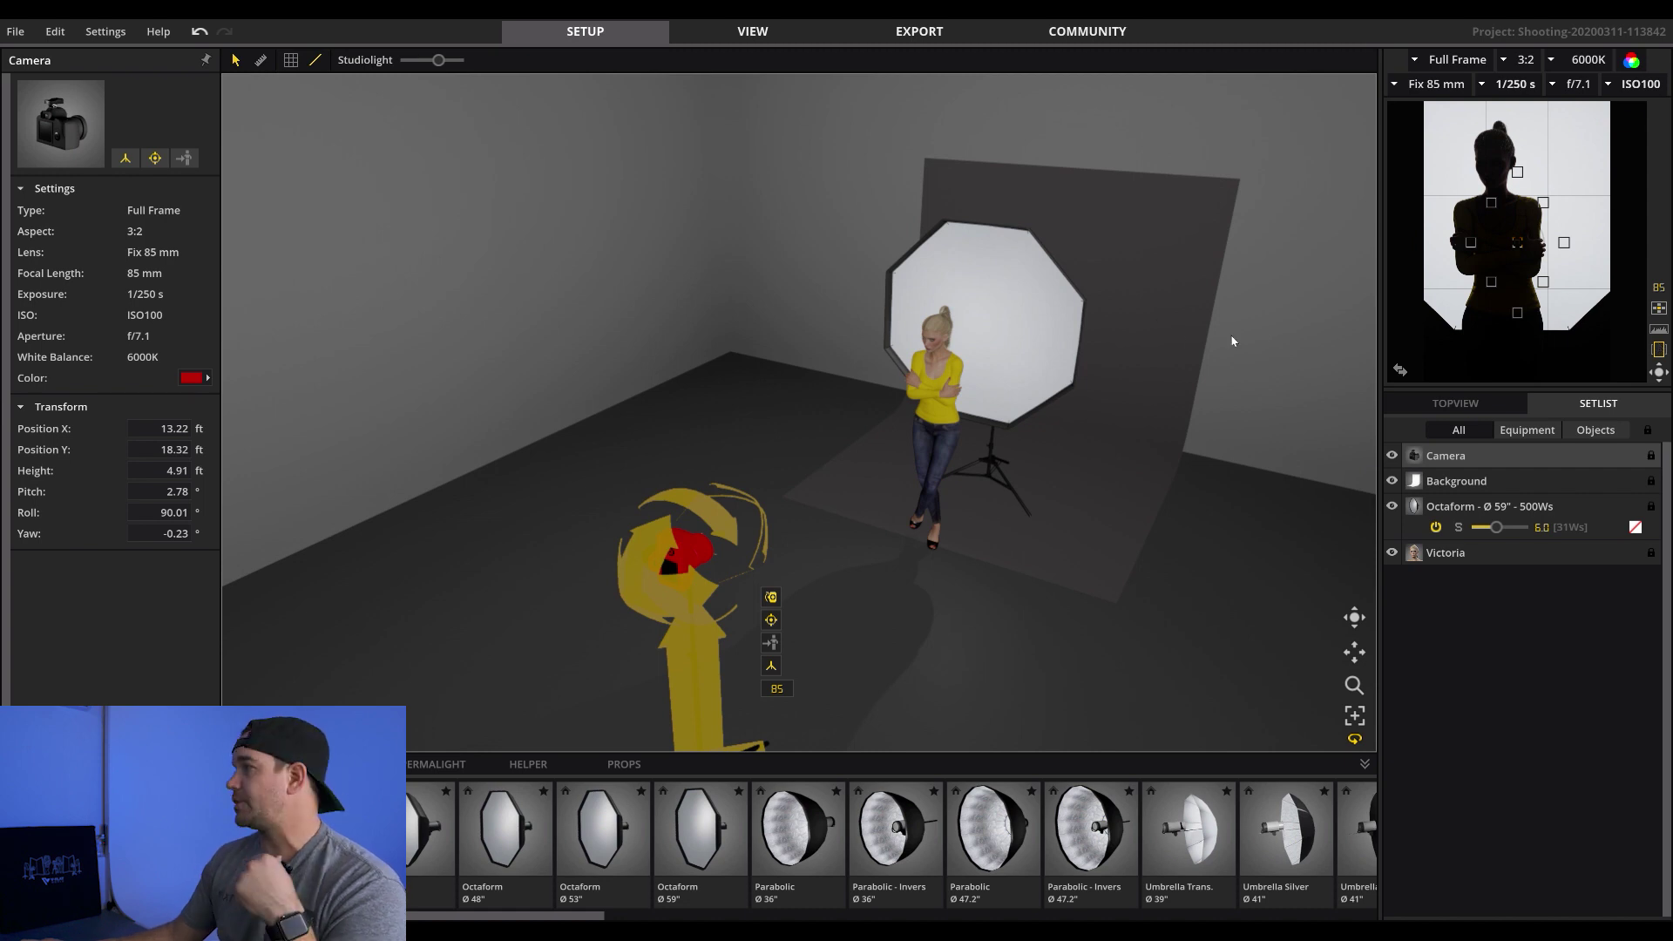
{"action": "left_click", "coordinate": [1660, 349]}
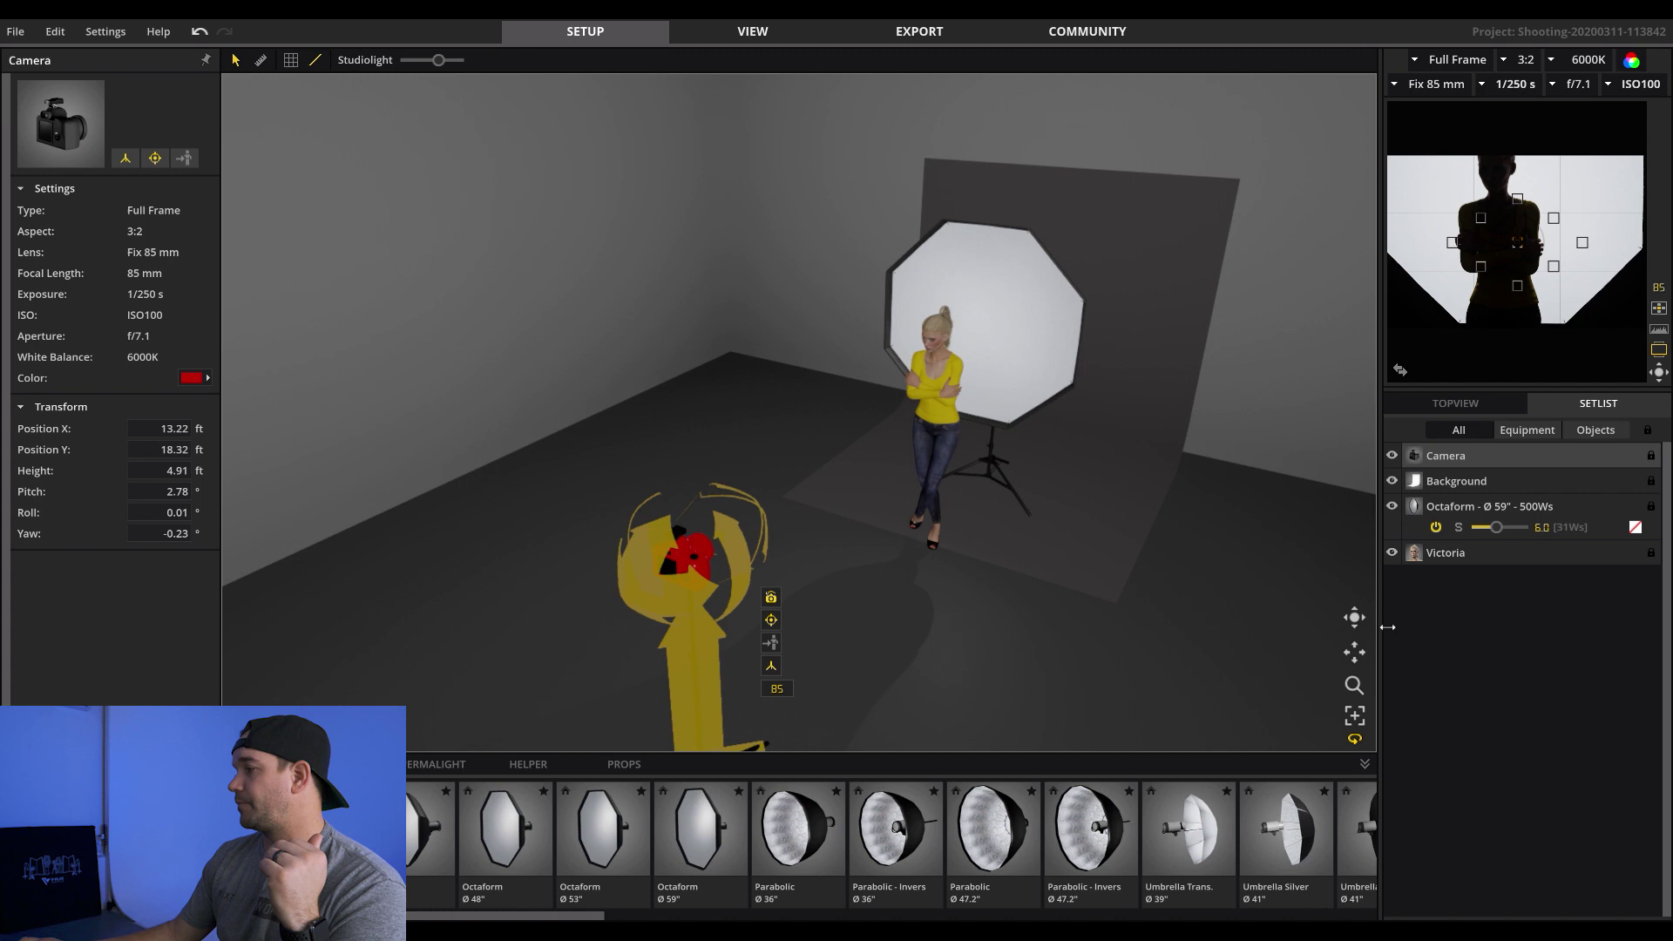
{"action": "left_click", "coordinate": [1361, 621]}
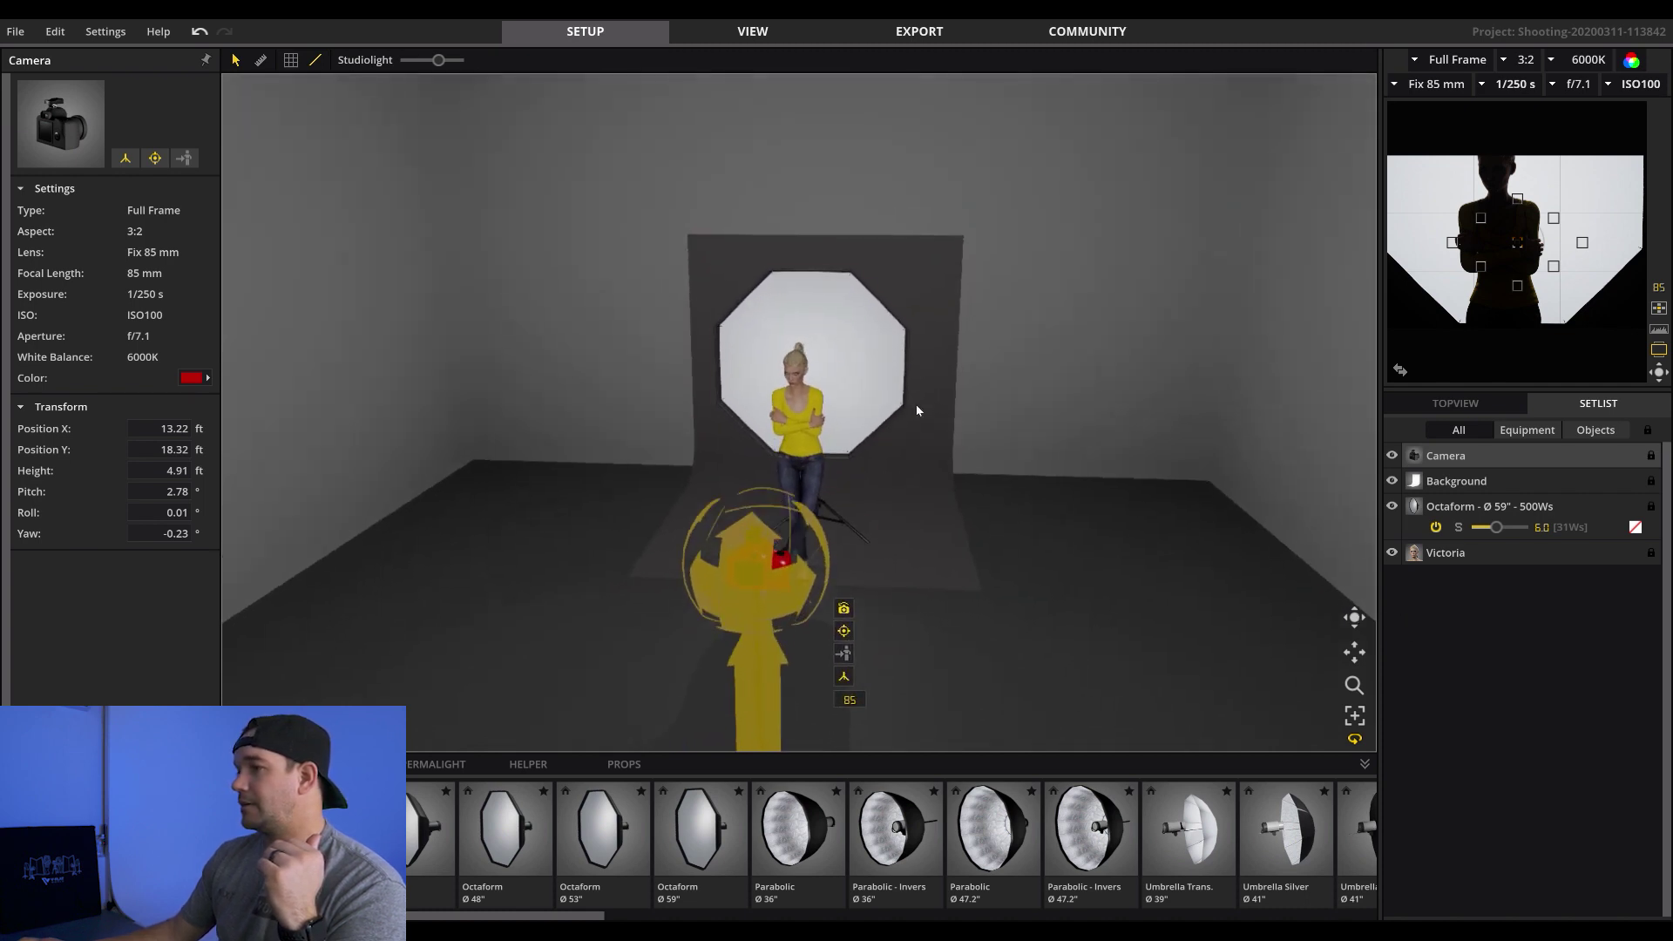
{"action": "left_click", "coordinate": [888, 357]}
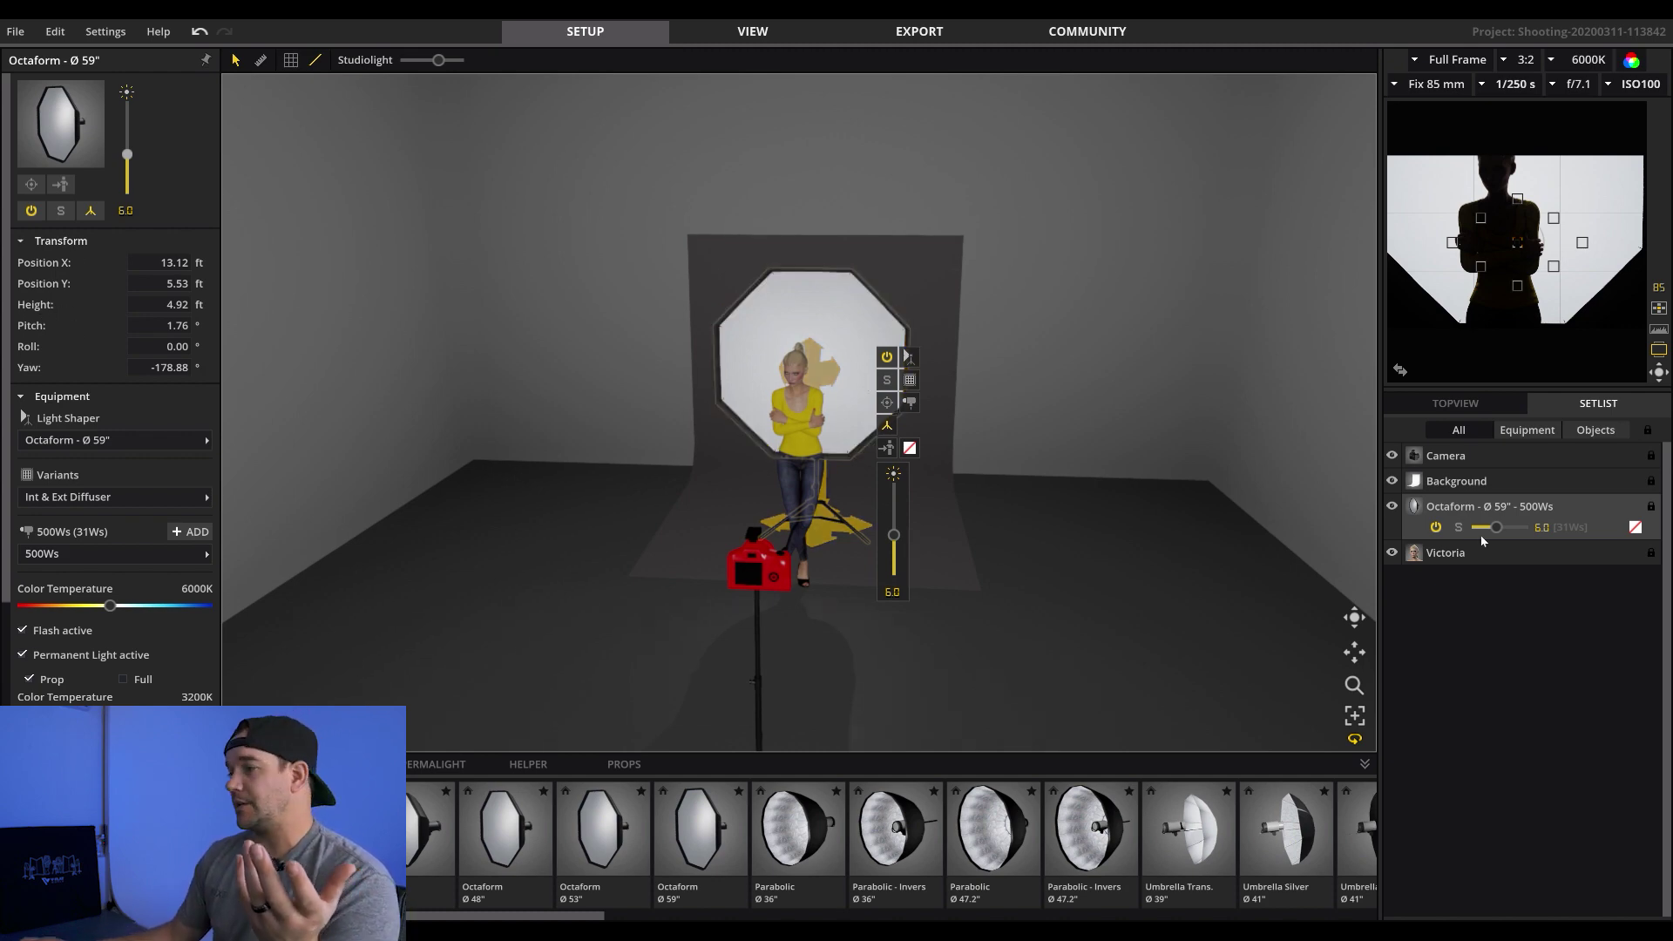
Raise the octaform softbox from 3.5 ft to 4.25 ft, then return to the front view
{"action": "left_click_drag", "start_coordinate": [1361, 625], "coordinate": [1243, 639]}
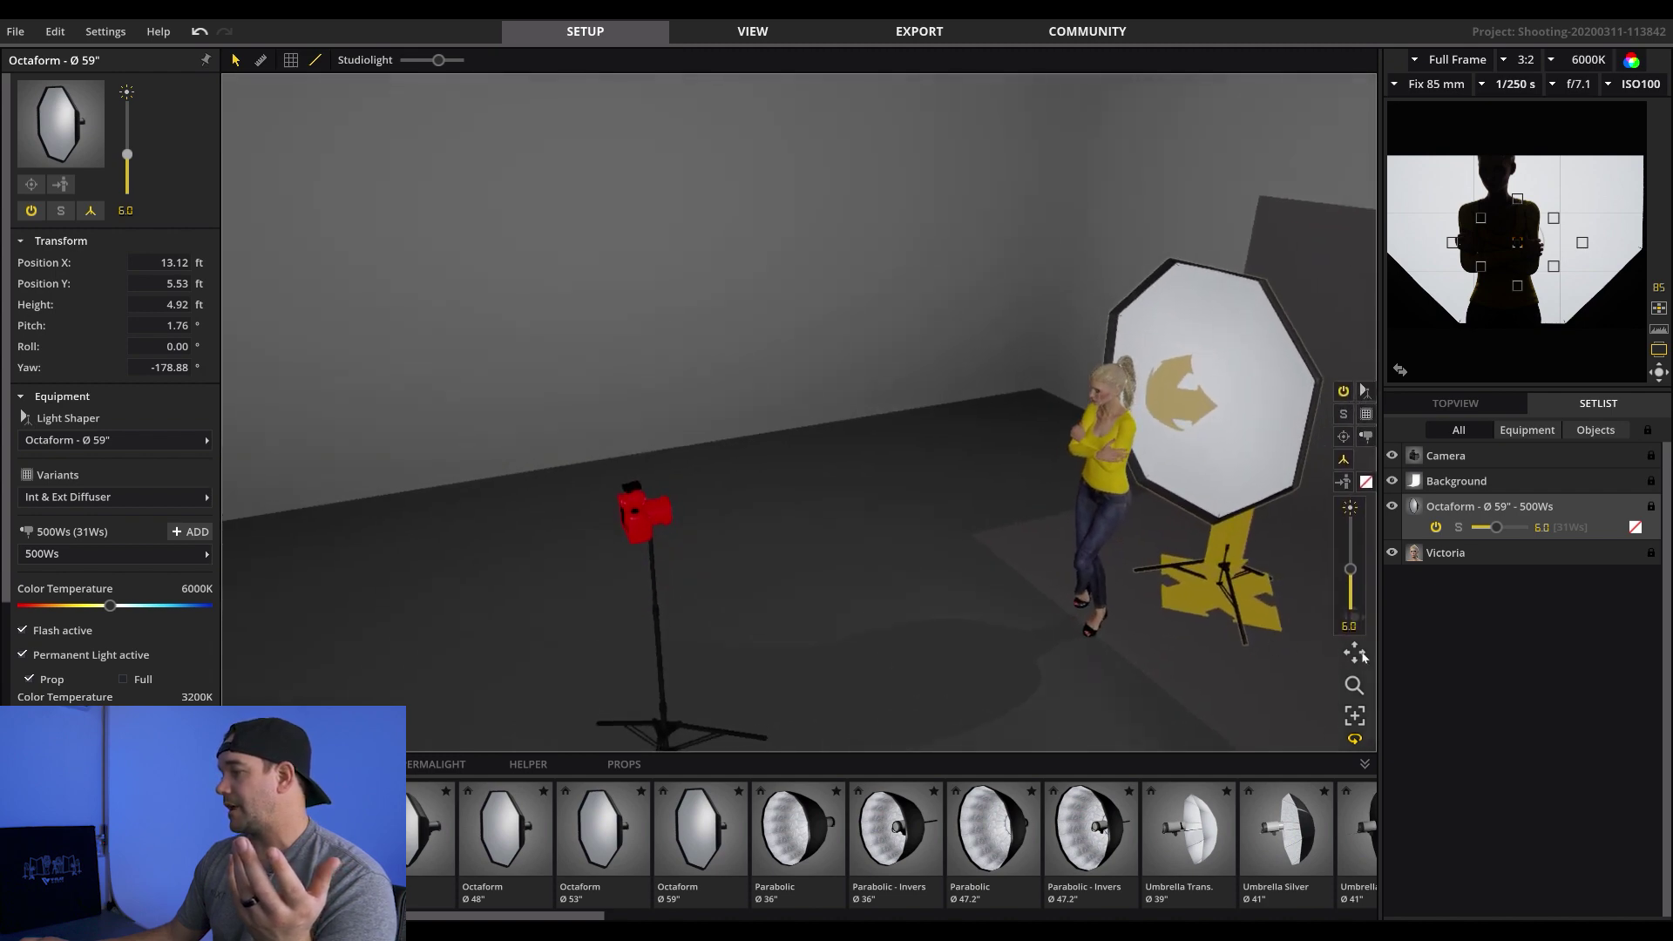
{"action": "left_click_drag", "start_coordinate": [1364, 657], "coordinate": [911, 462]}
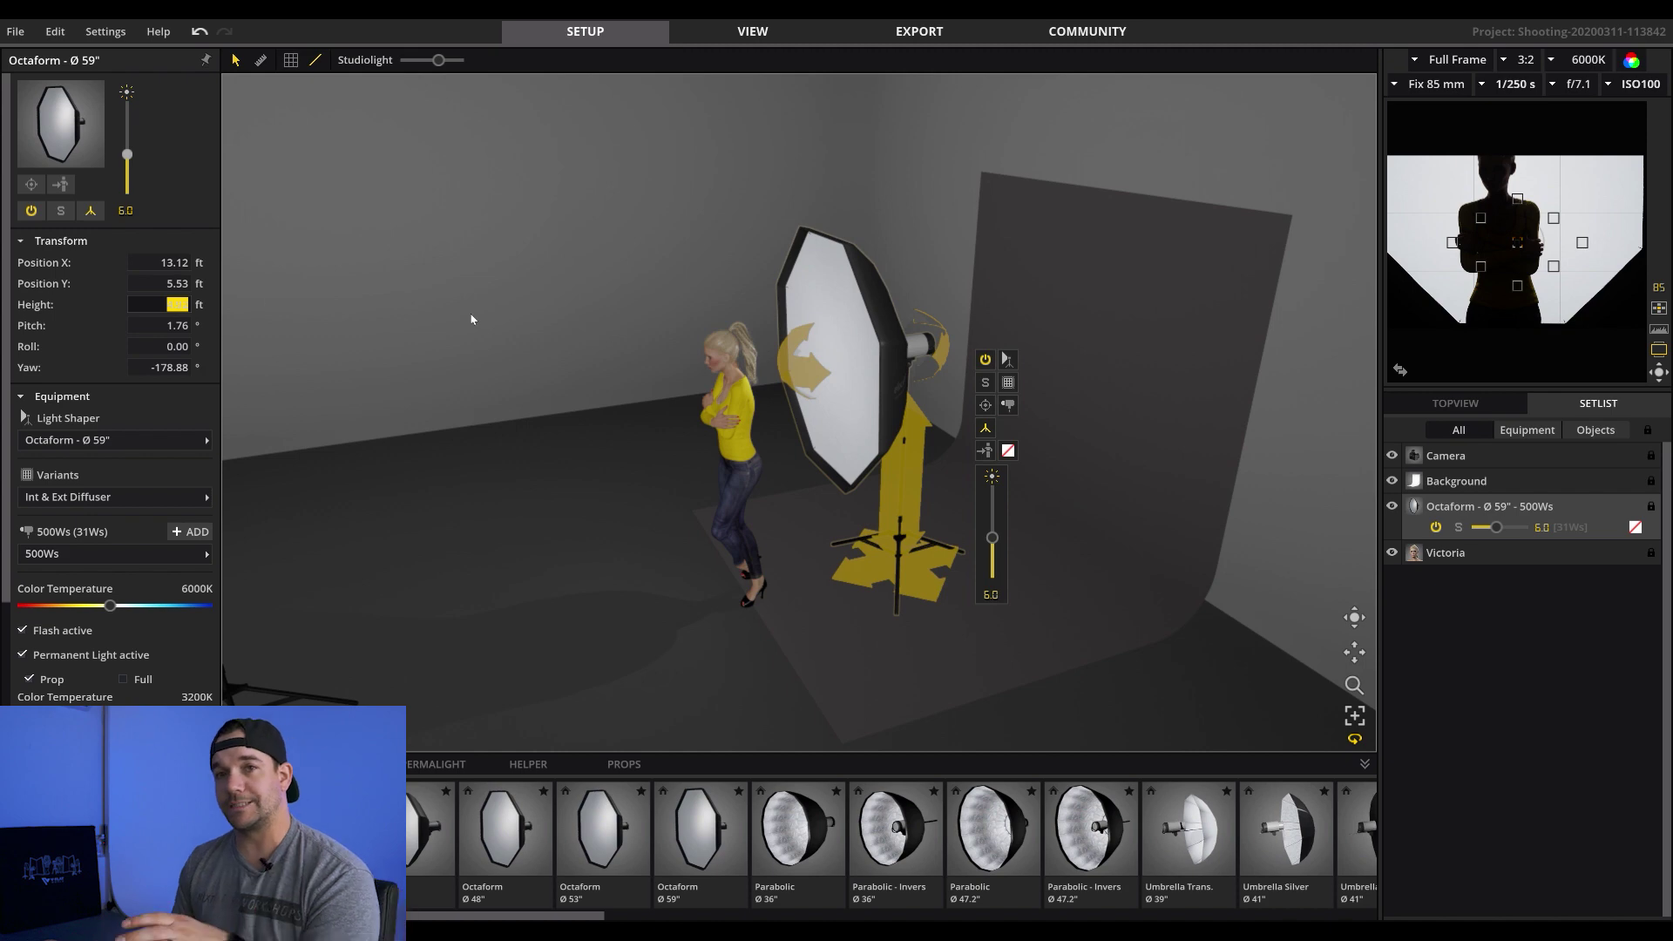
{"action": "type", "text": "3.5"}
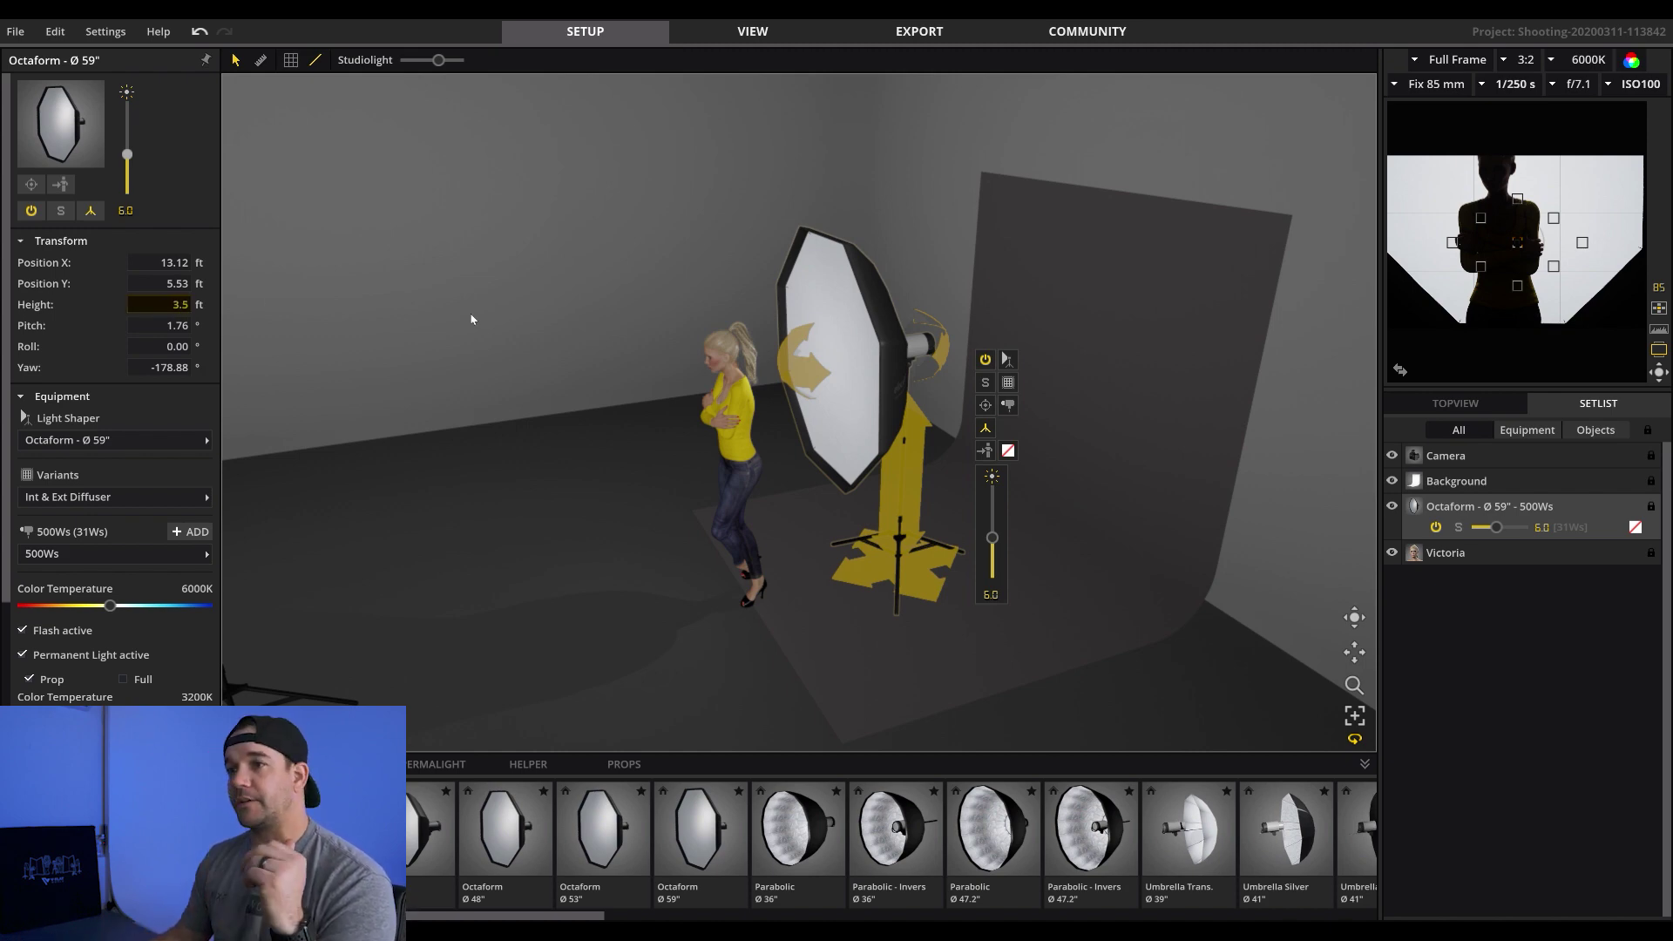
{"action": "key", "text": "Return"}
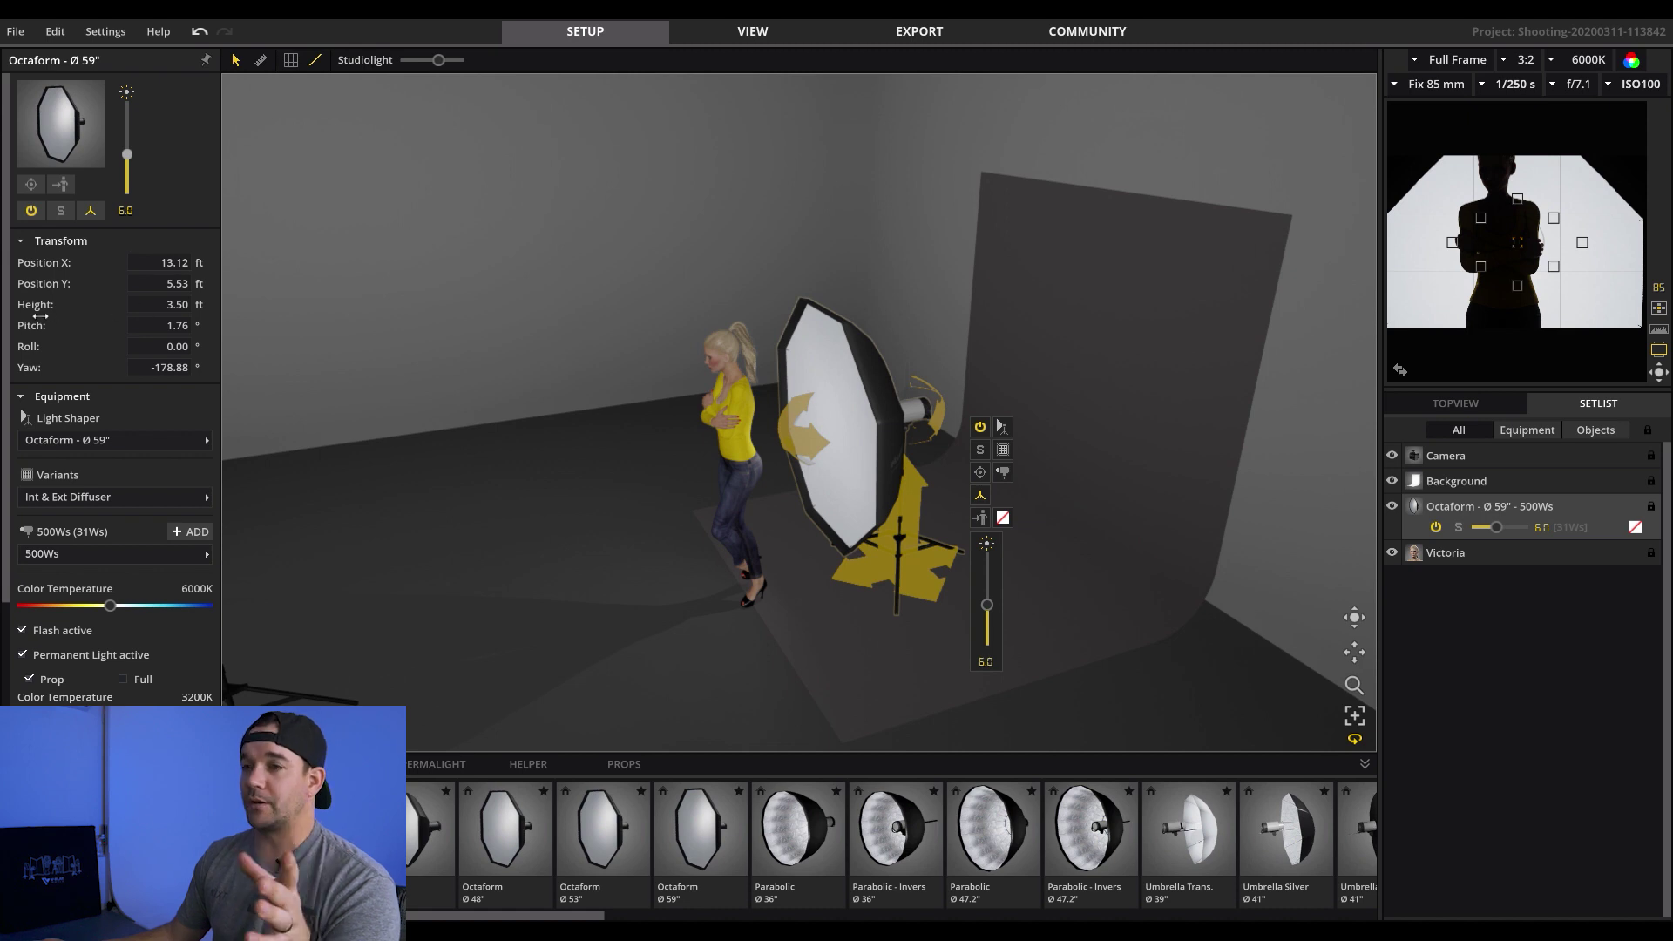
{"action": "left_click_drag", "start_coordinate": [41, 315], "coordinate": [65, 316]}
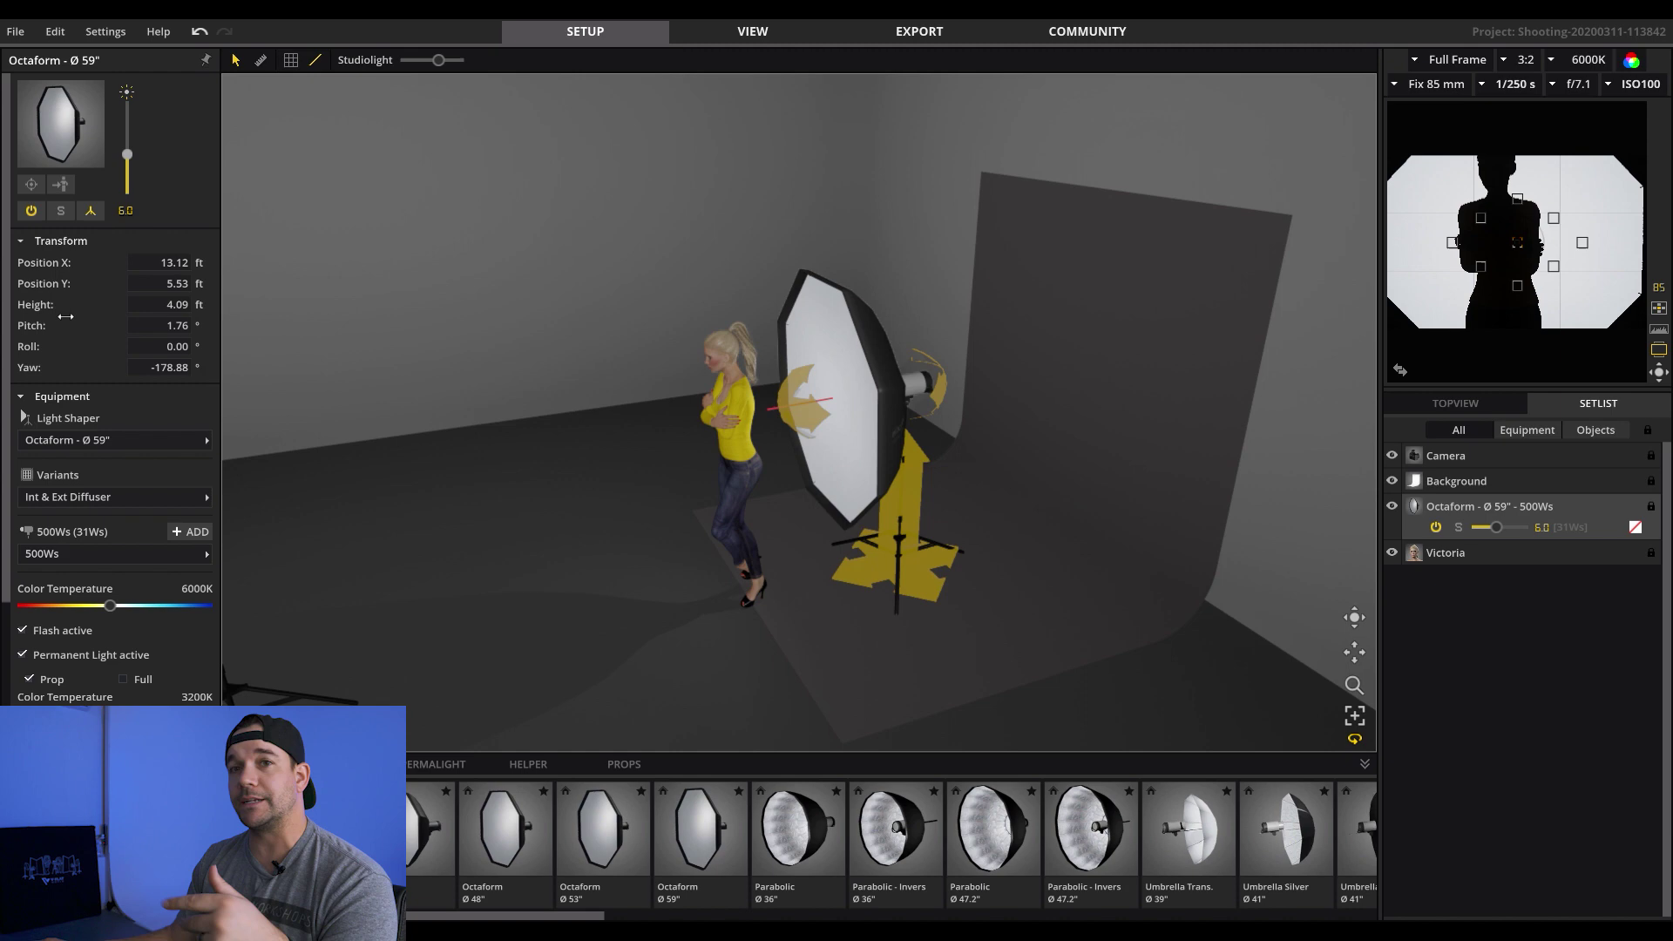
{"action": "left_click_drag", "start_coordinate": [65, 317], "coordinate": [70, 317]}
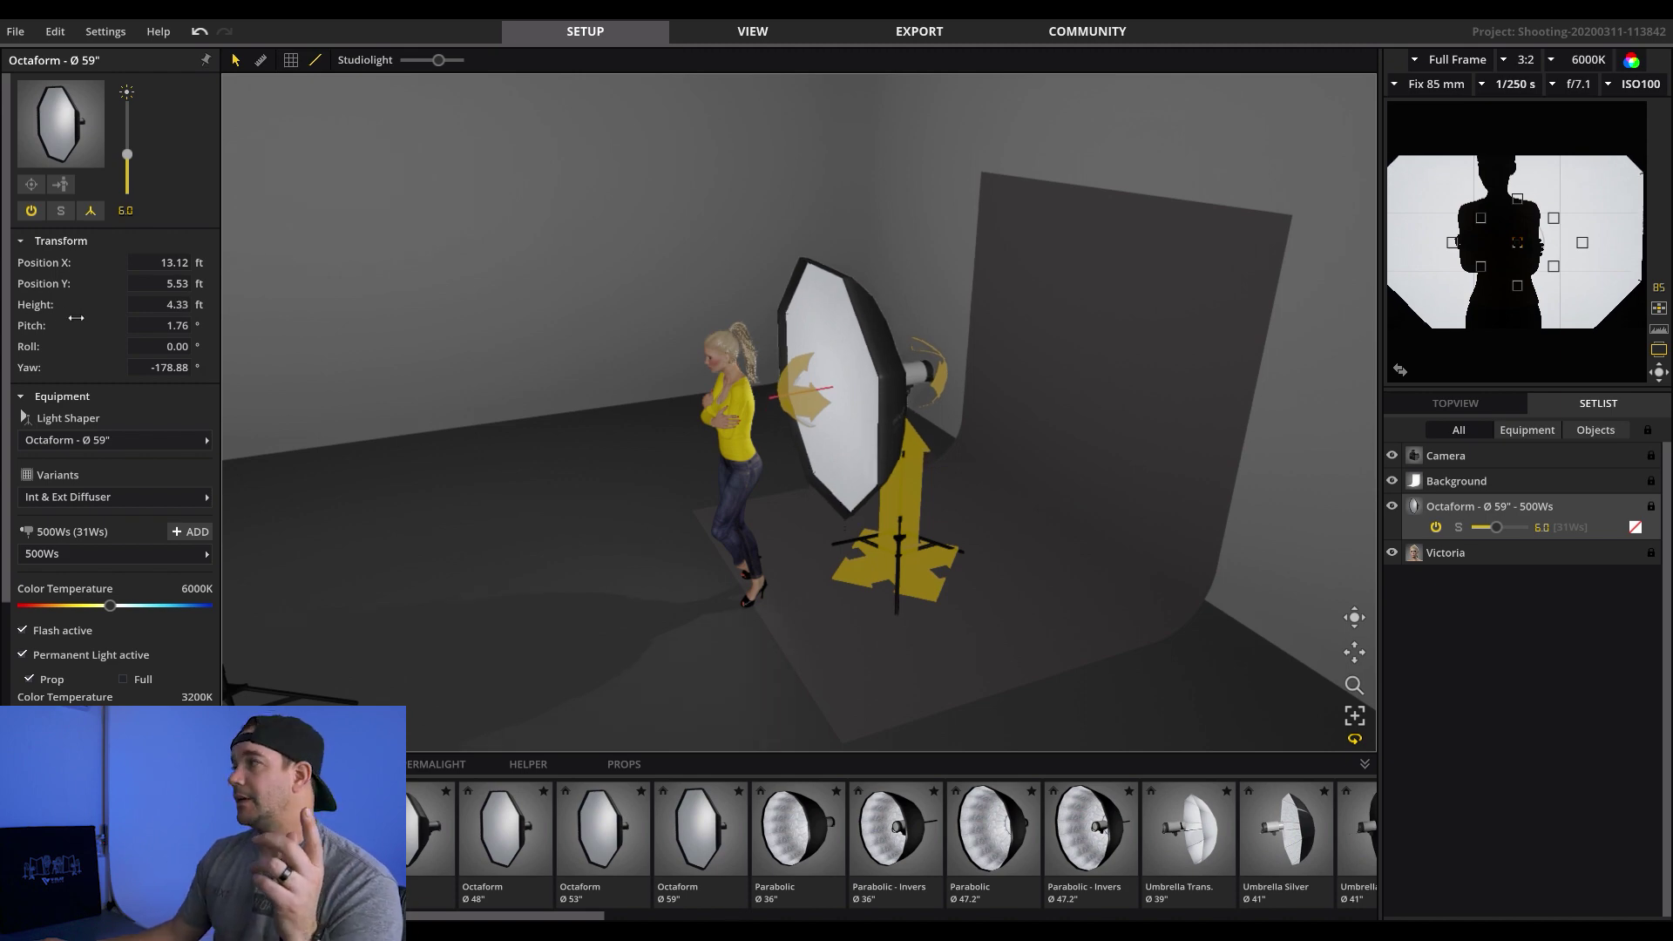
{"action": "mouse_move", "coordinate": [930, 431]}
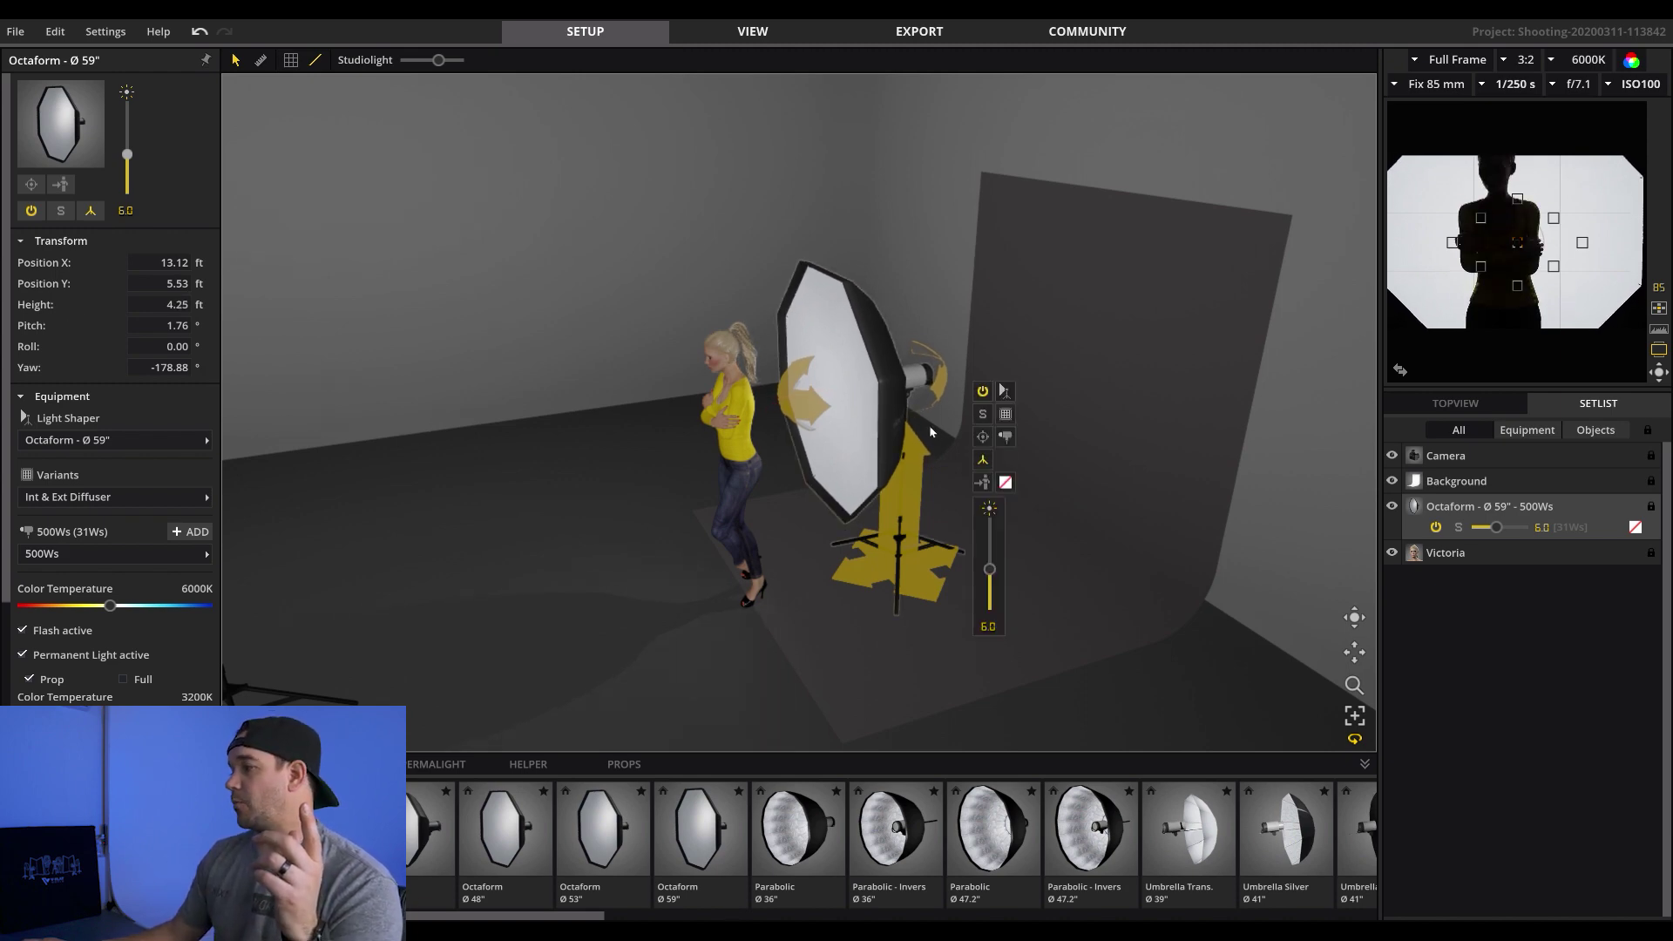
{"action": "left_click", "coordinate": [1356, 621]}
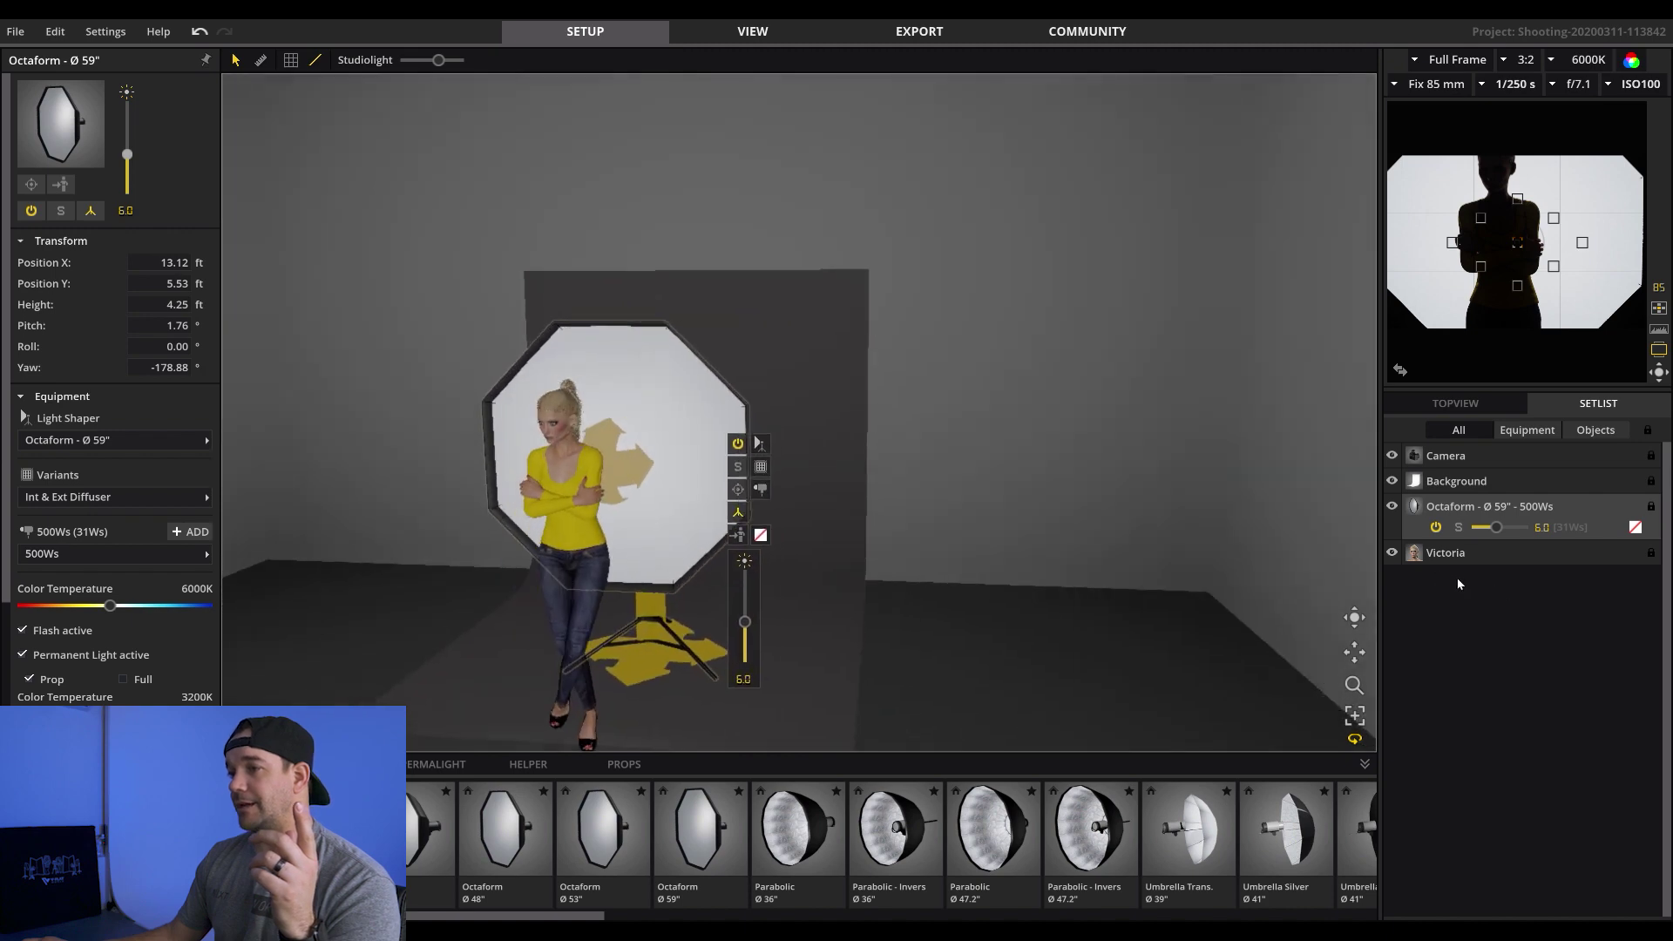
Move and tilt the camera to pitch 8.02° and yaw -1.59°, then scroll the equipment strip
{"action": "scroll", "coordinate": [1050, 512], "scroll_direction": "down", "scroll_amount": 3}
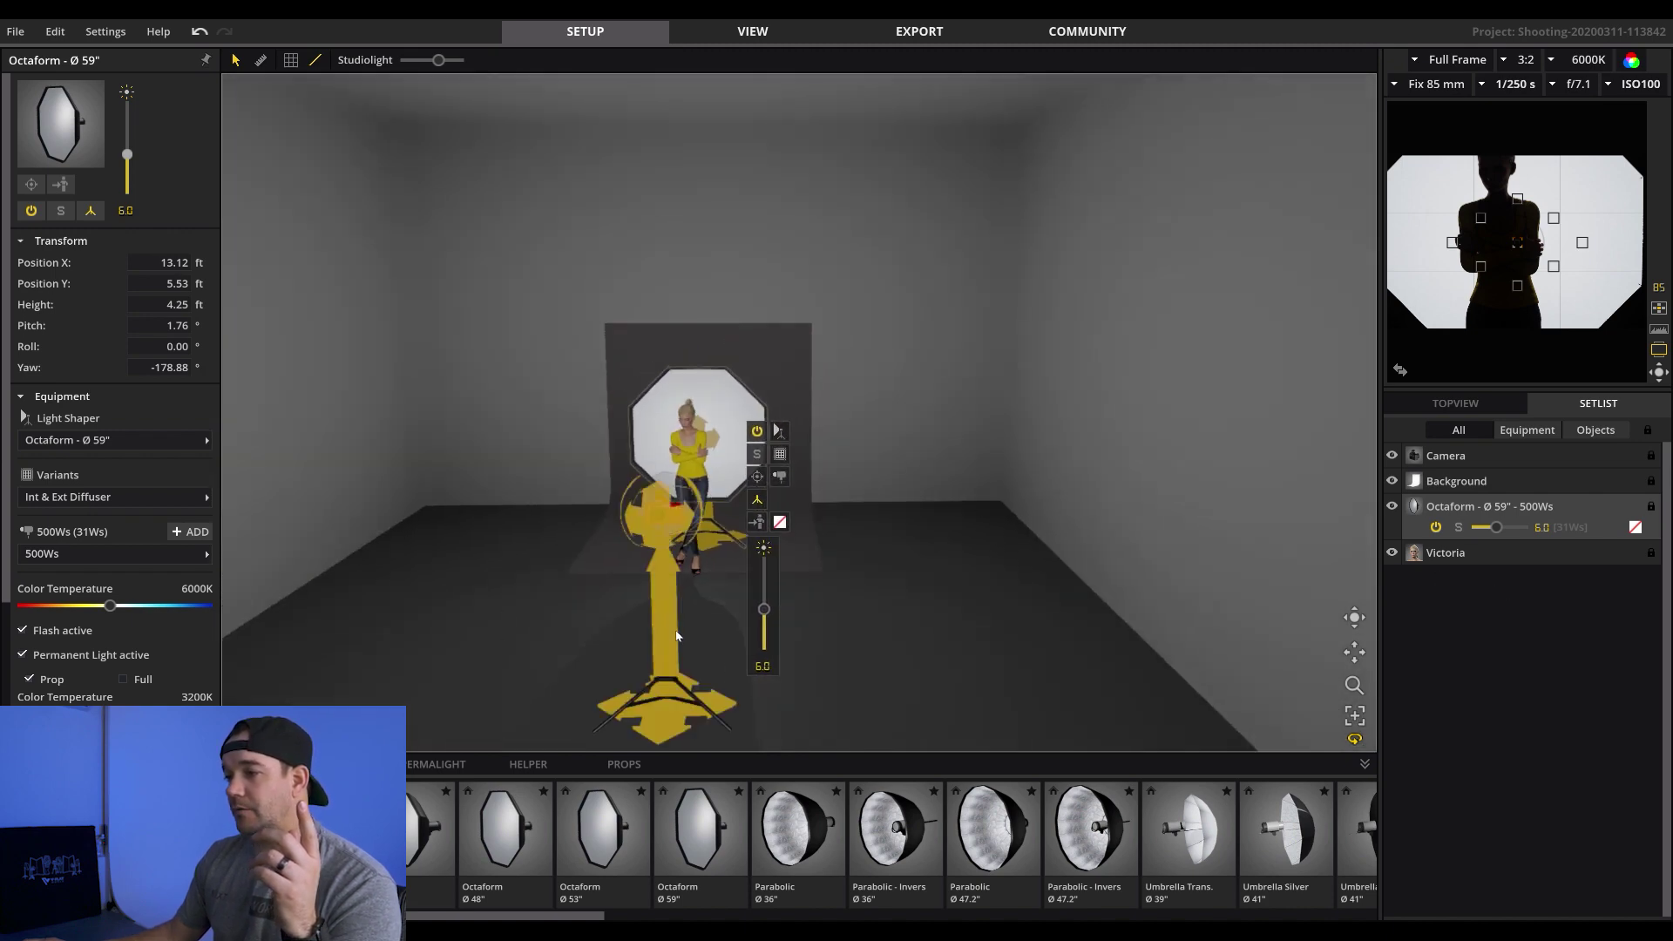
{"action": "left_click_drag", "start_coordinate": [677, 635], "coordinate": [677, 582]}
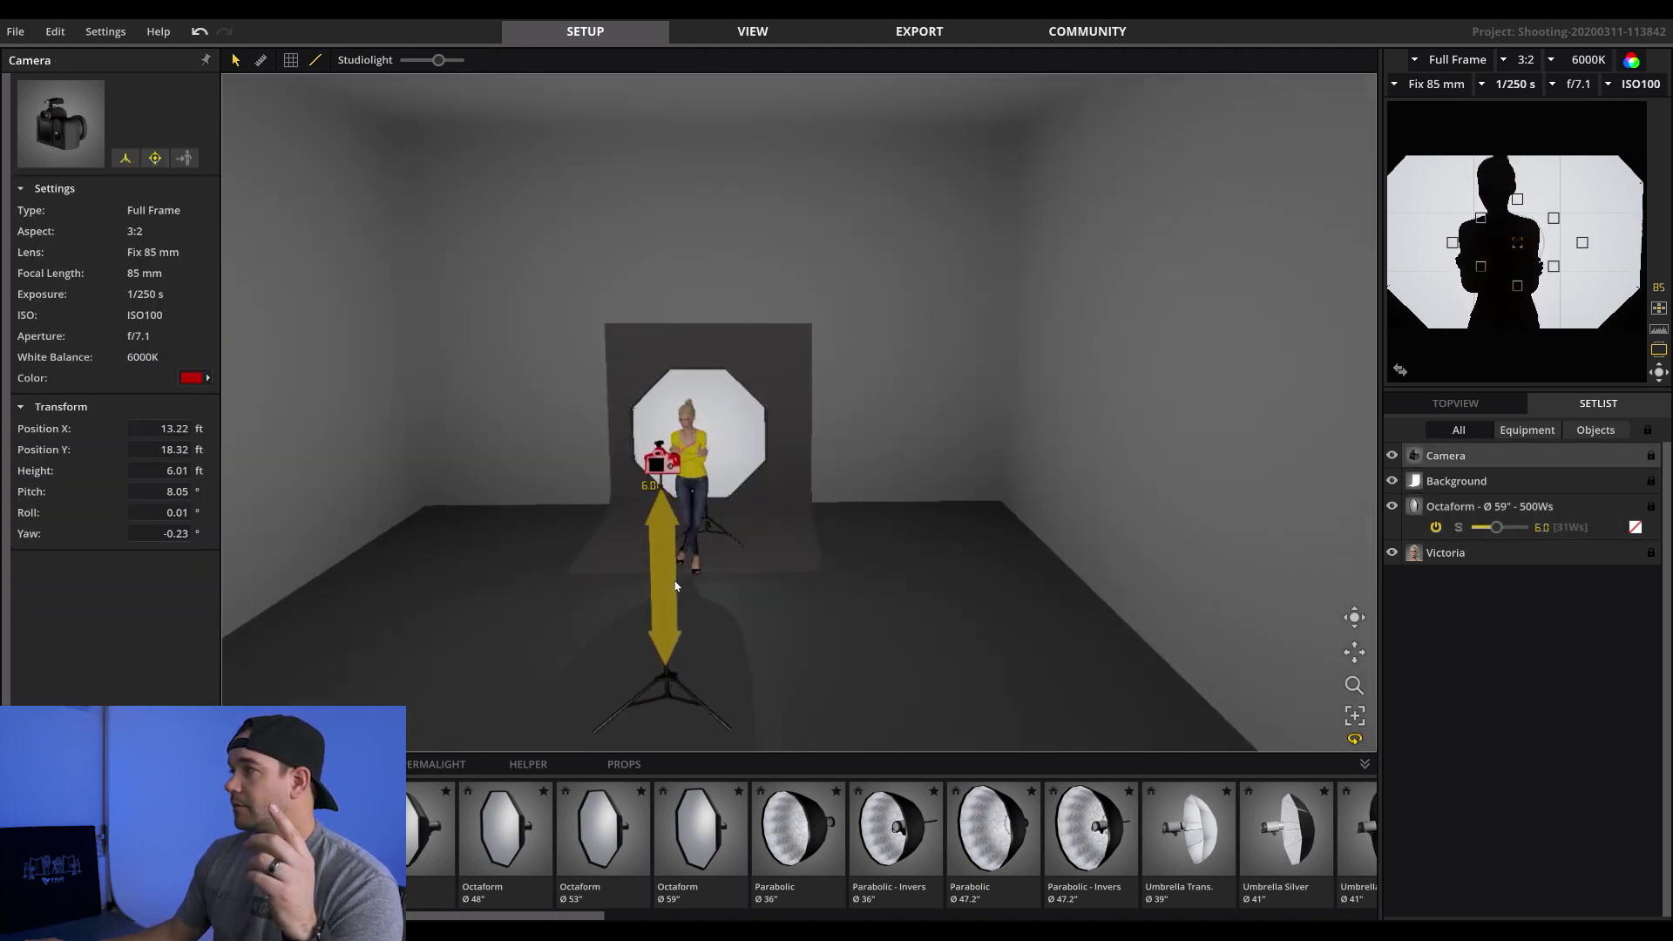
{"action": "left_click_drag", "start_coordinate": [664, 702], "coordinate": [672, 706]}
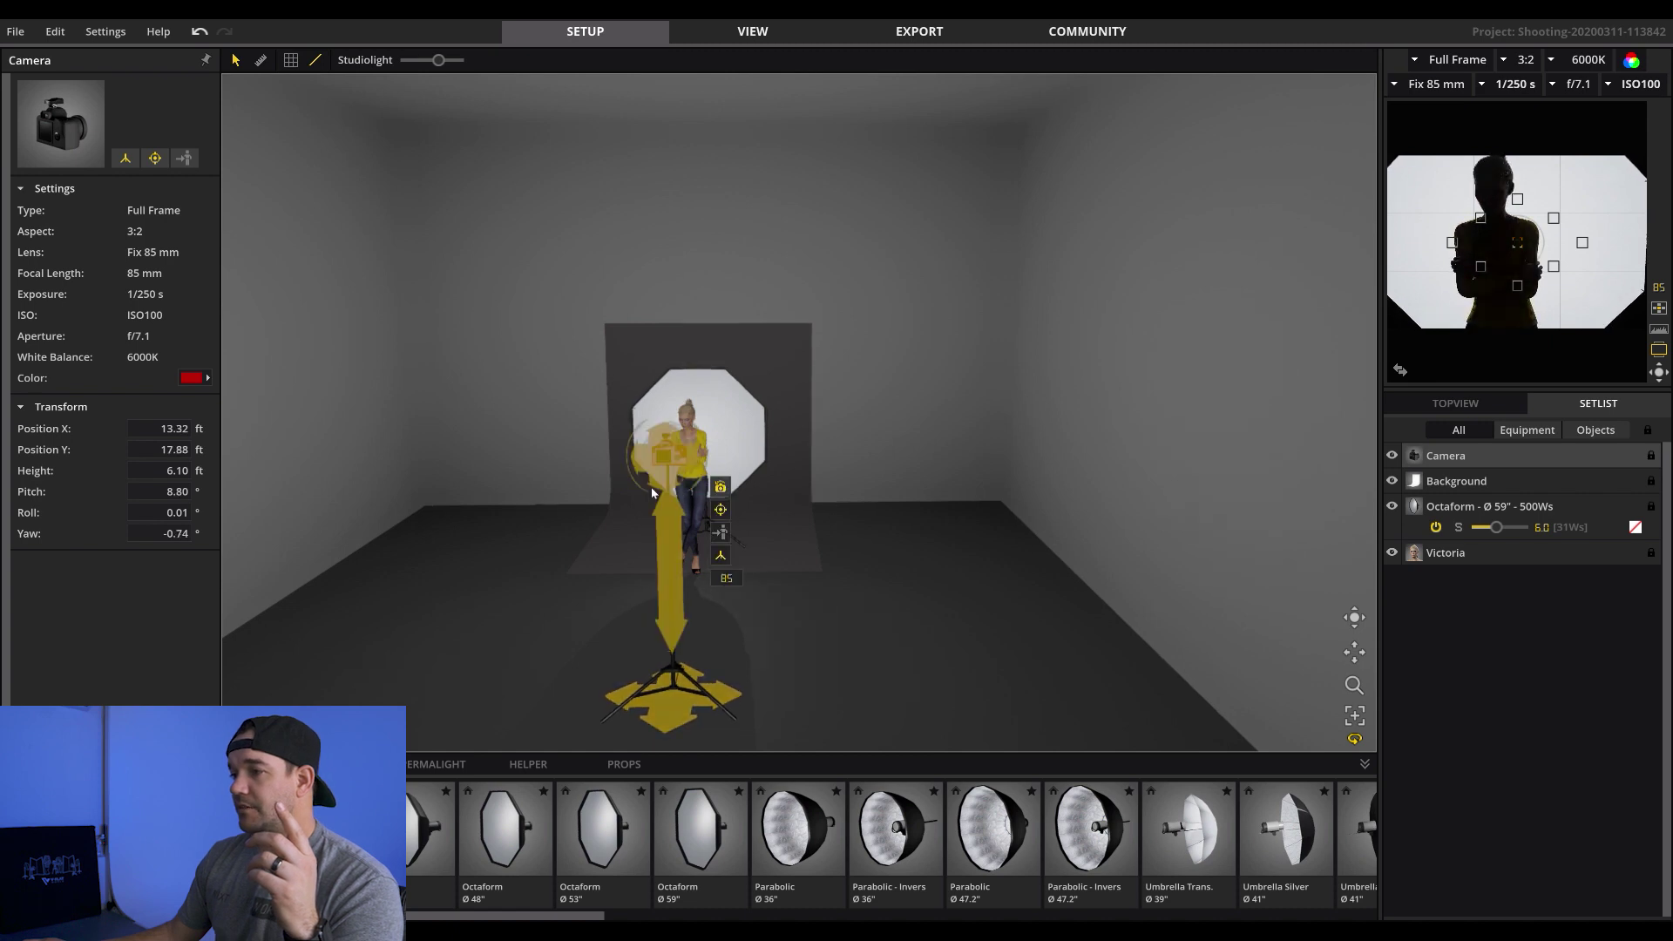
{"action": "left_click_drag", "start_coordinate": [683, 478], "coordinate": [694, 465]}
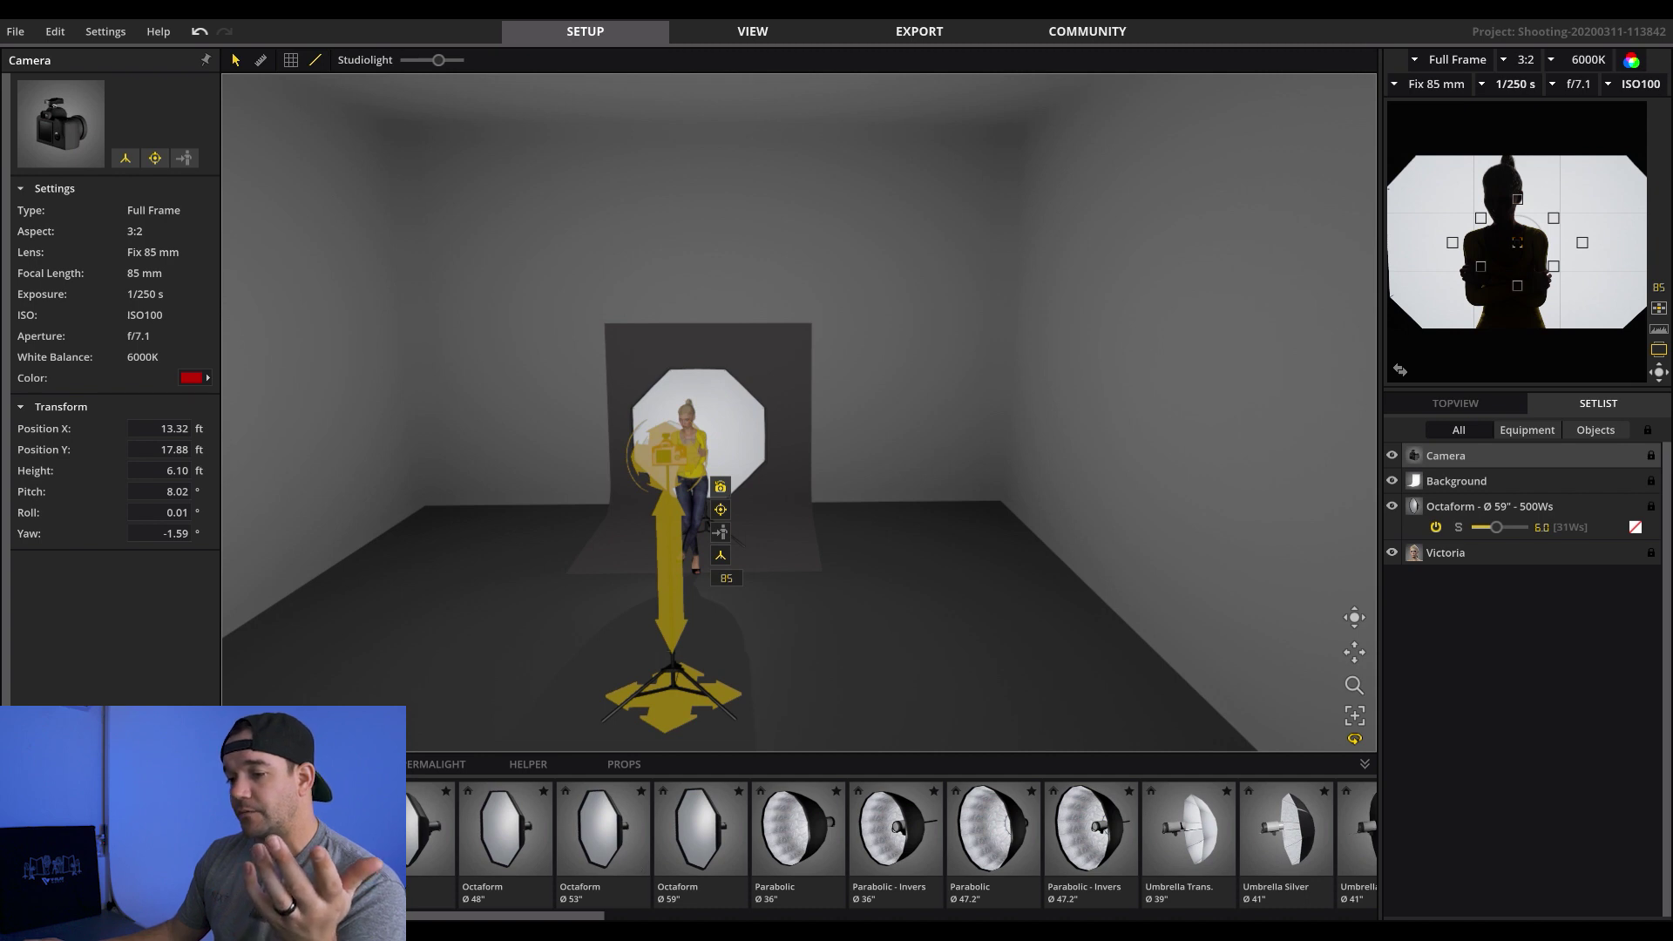
{"action": "scroll", "coordinate": [889, 841], "scroll_direction": "left", "scroll_amount": 5}
{"action": "scroll", "coordinate": [889, 840], "scroll_direction": "left", "scroll_amount": 1}
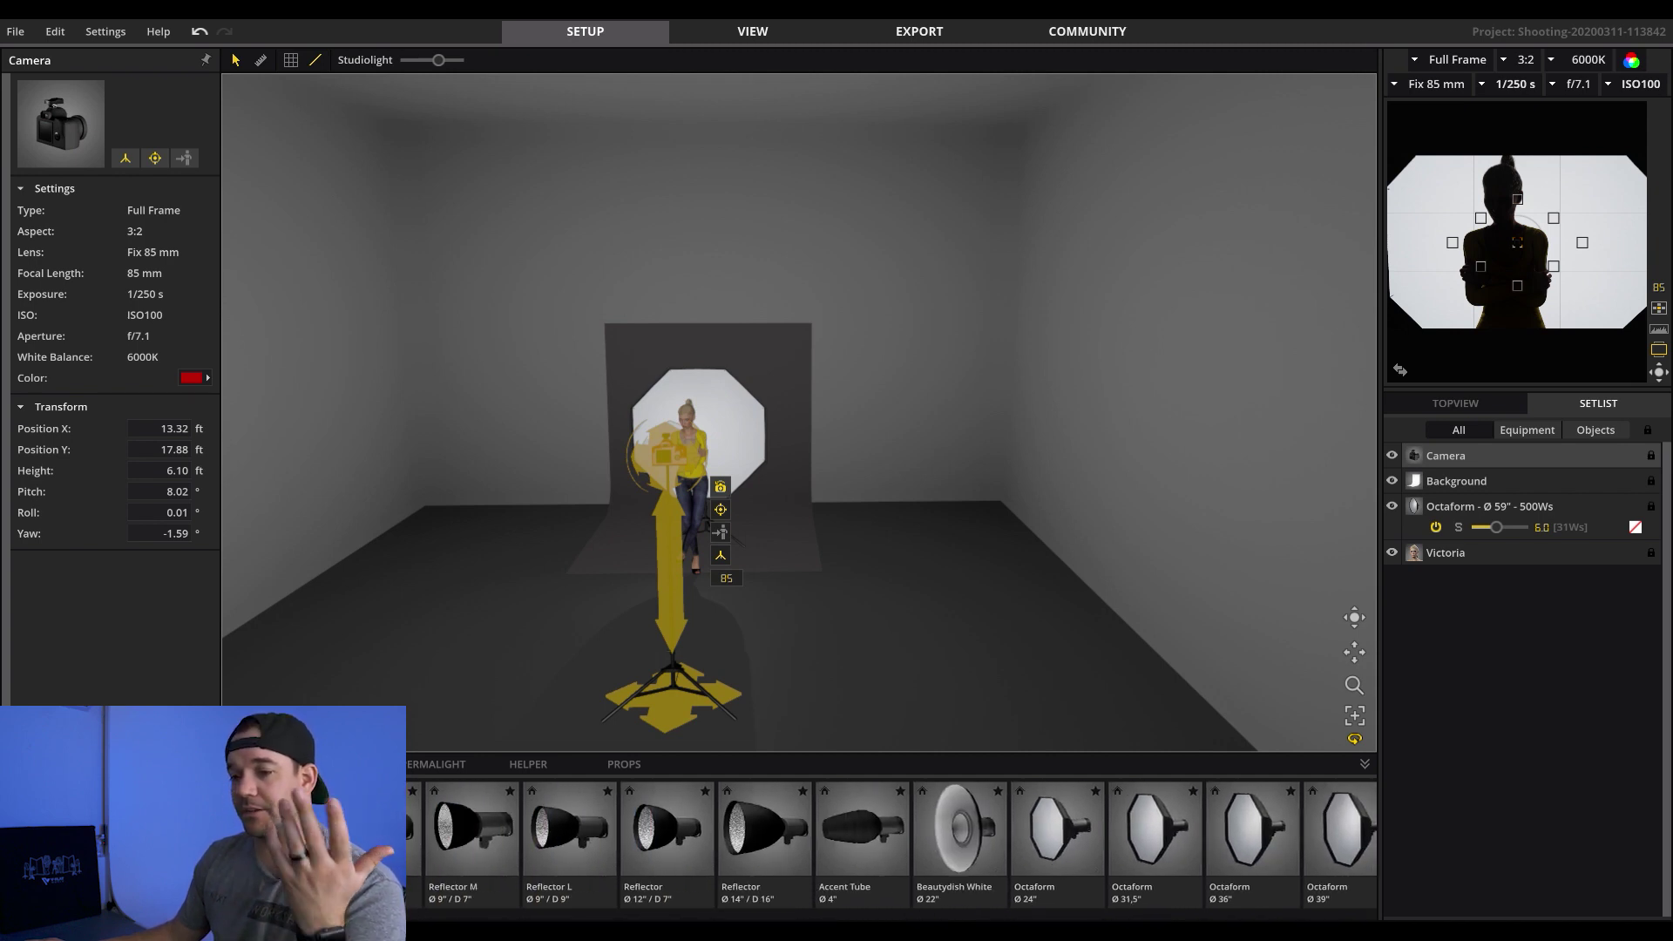
{"action": "scroll", "coordinate": [889, 841], "scroll_direction": "right", "scroll_amount": 8}
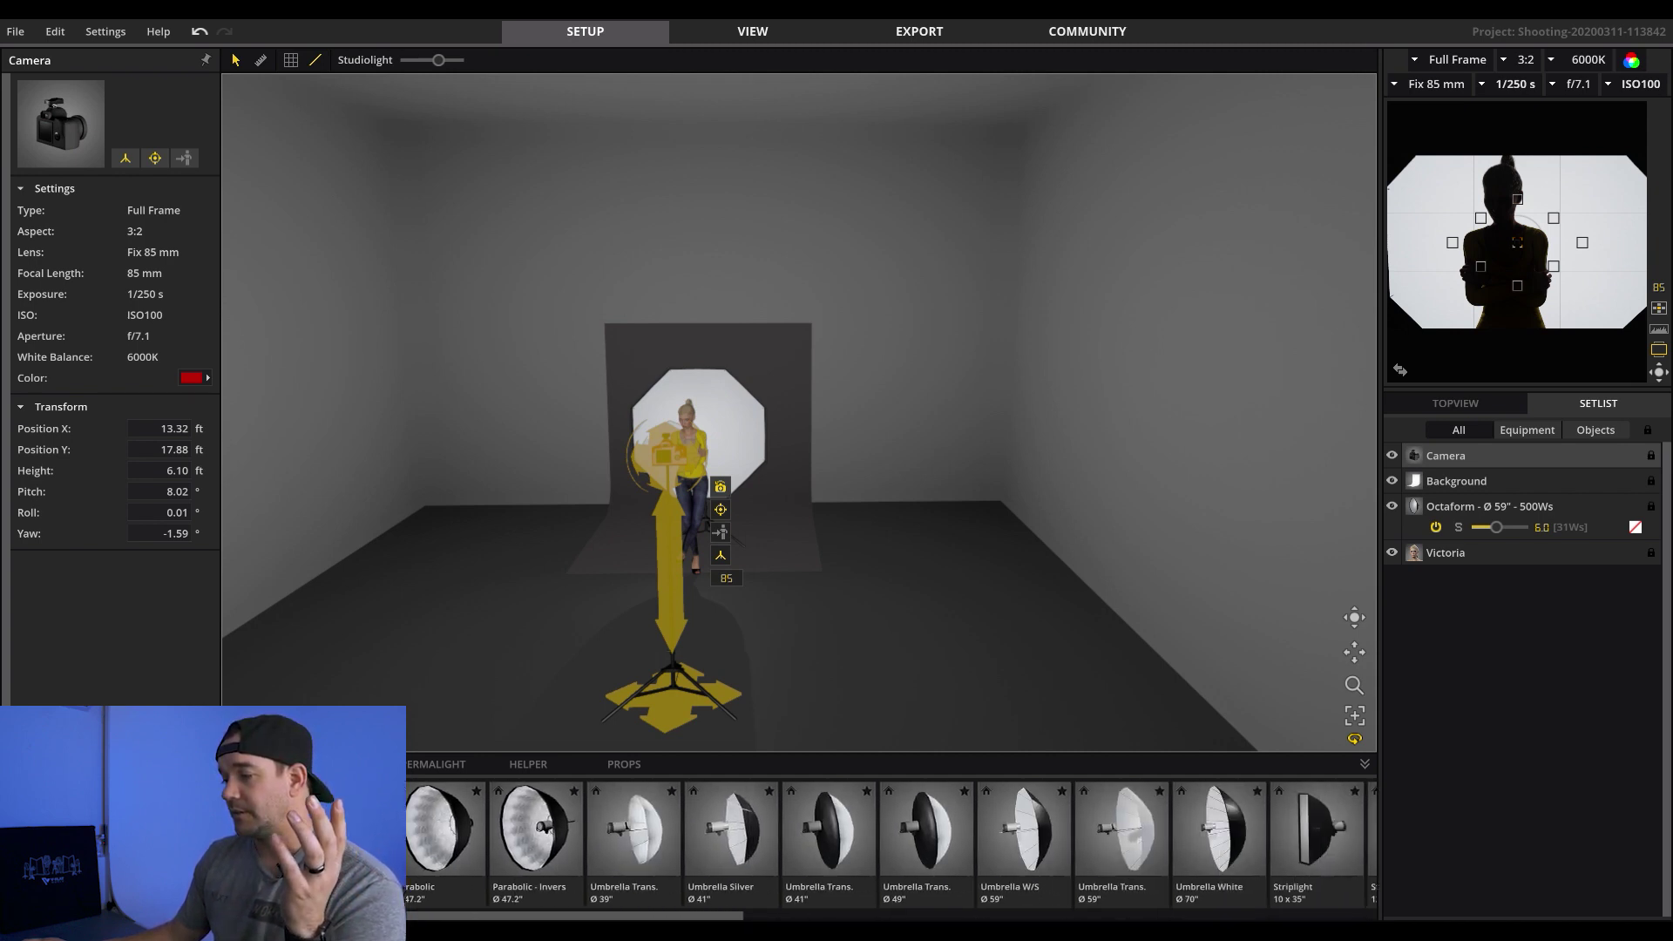
{"action": "scroll", "coordinate": [888, 841], "scroll_direction": "right", "scroll_amount": 4}
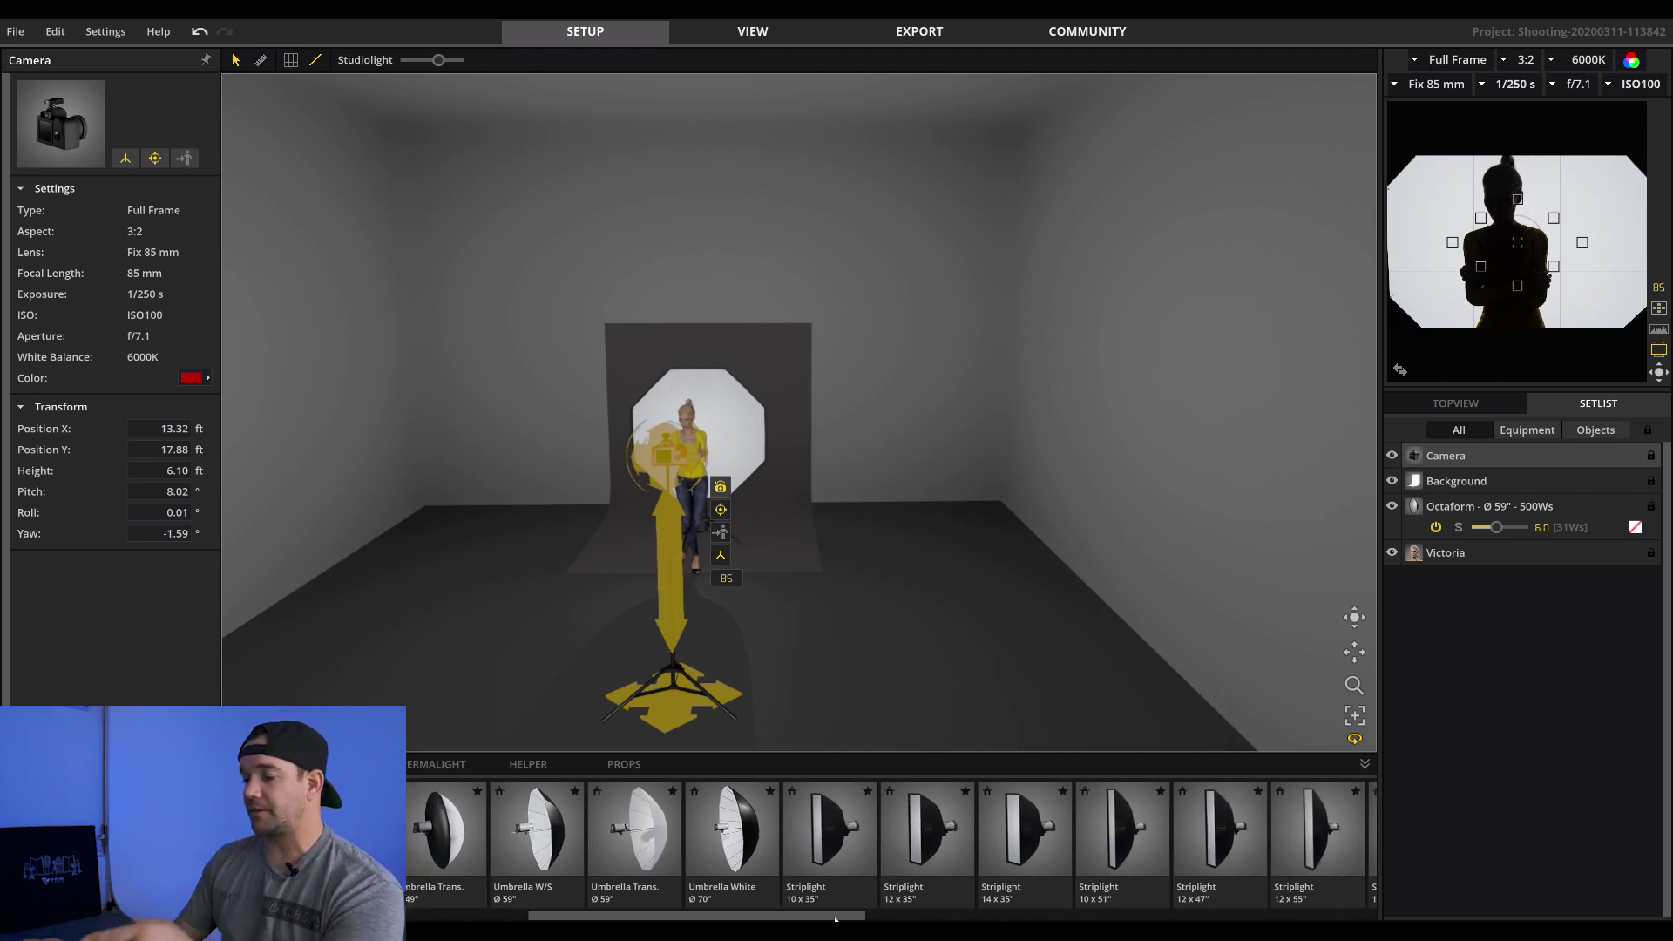
Place the 10 x 35" striplight left of Victoria and switch its power off
{"action": "left_click", "coordinate": [818, 887]}
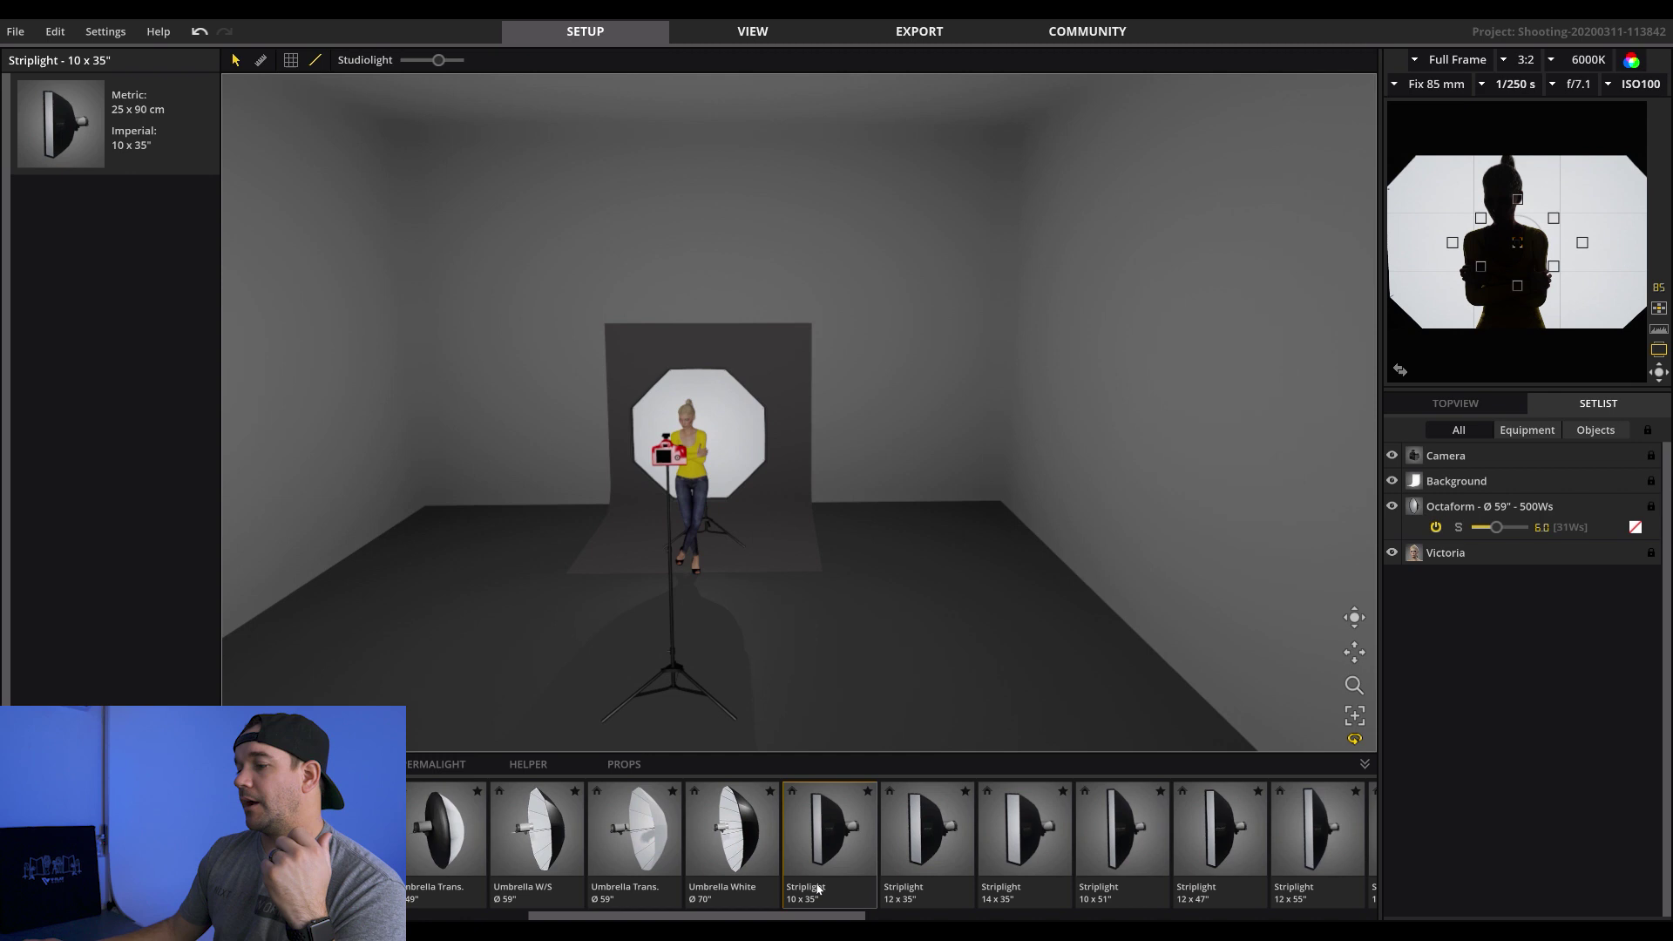
{"action": "left_click_drag", "start_coordinate": [827, 869], "coordinate": [601, 631]}
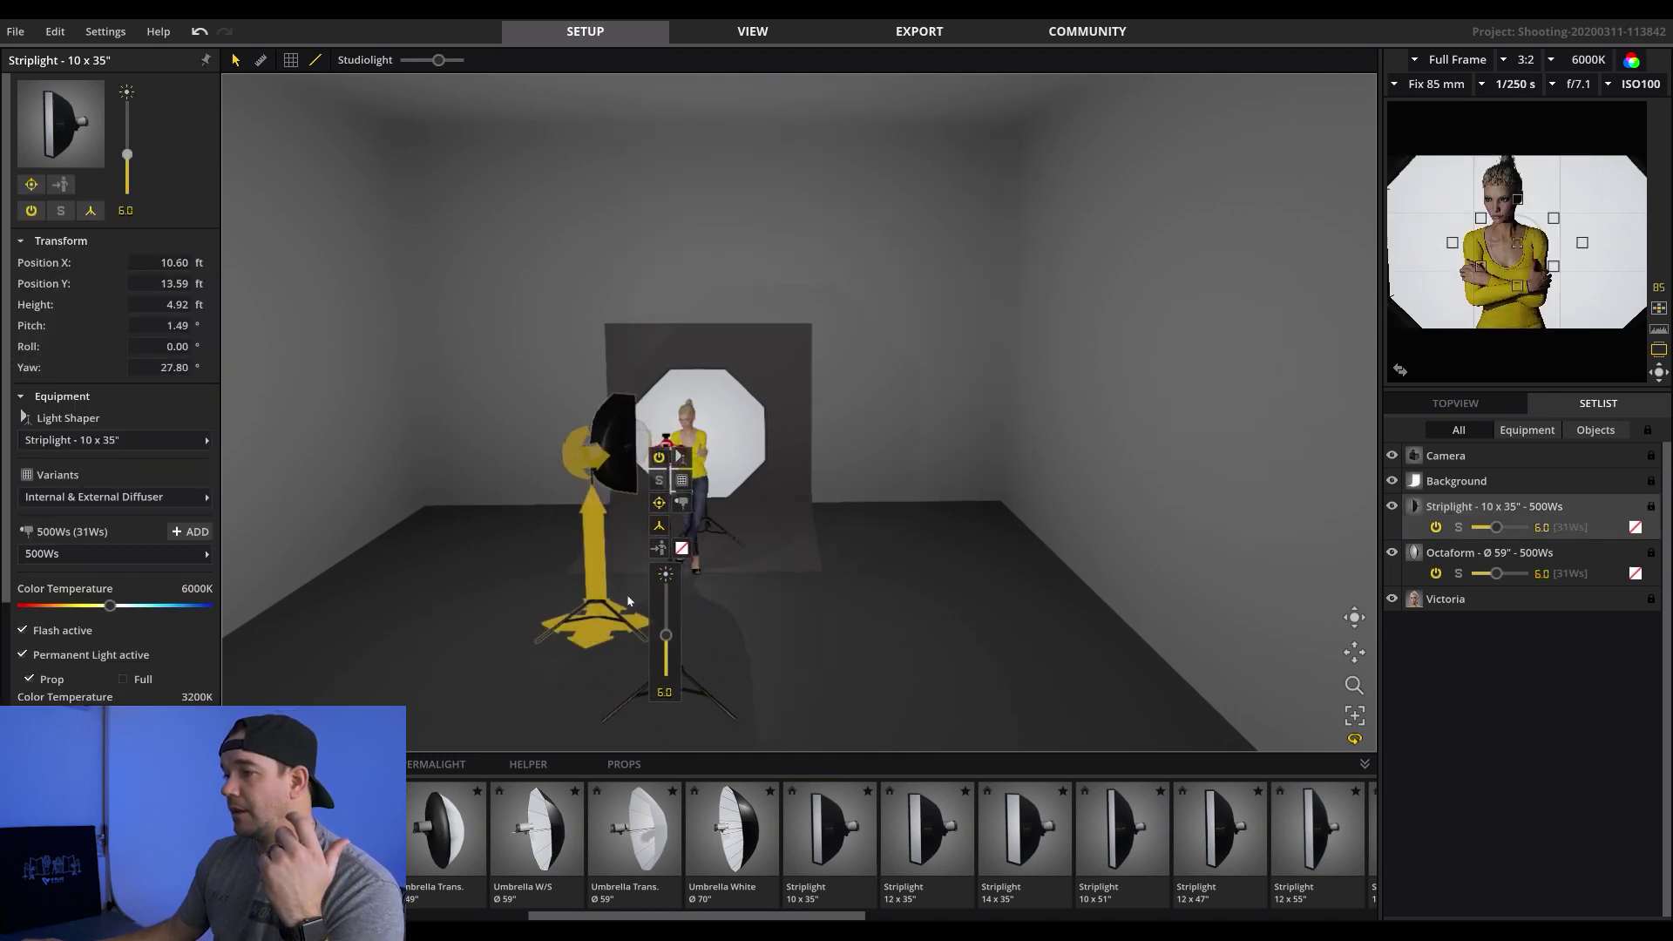
{"action": "left_click", "coordinate": [1374, 658]}
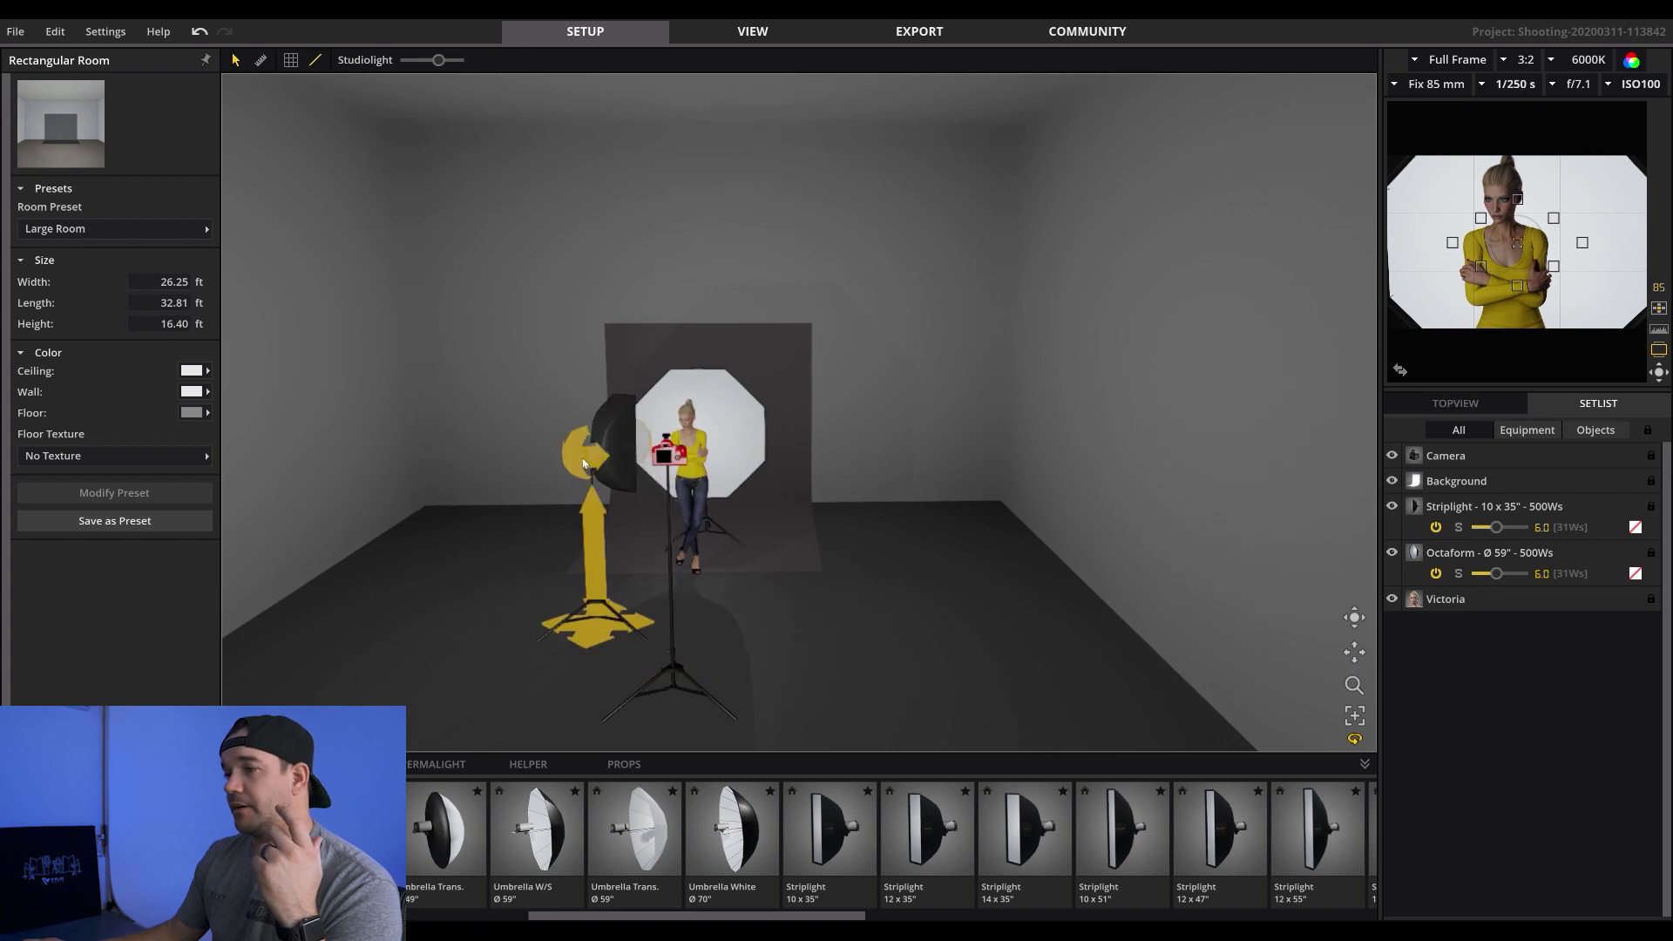
{"action": "left_click", "coordinate": [612, 458]}
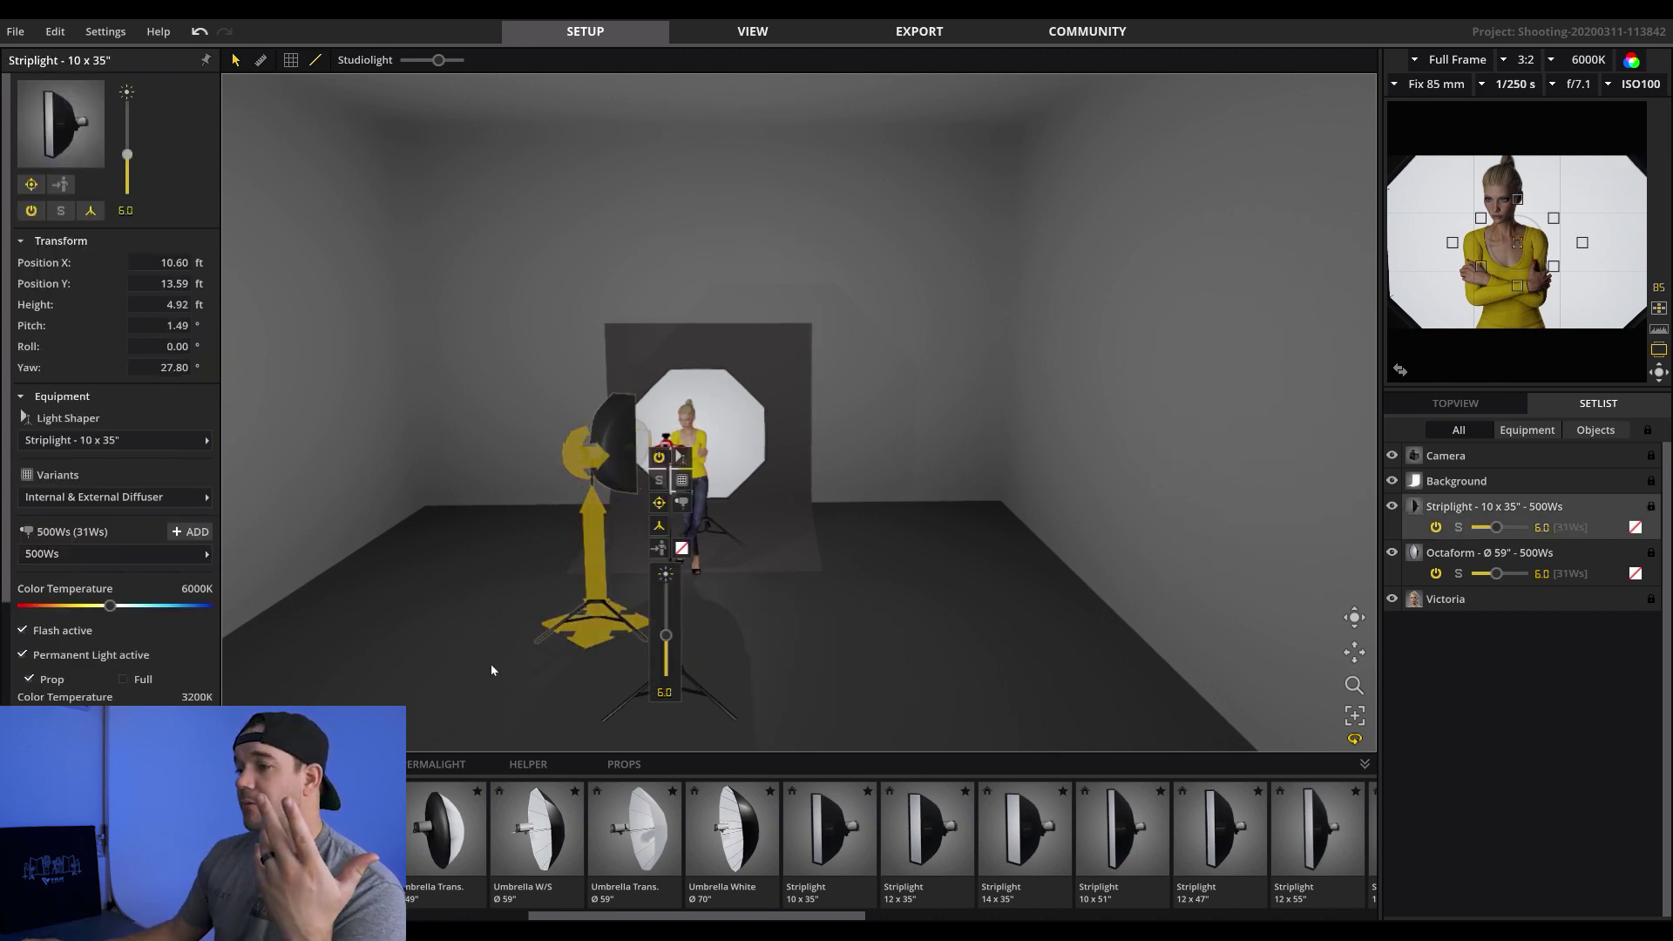
{"action": "left_click", "coordinate": [660, 458]}
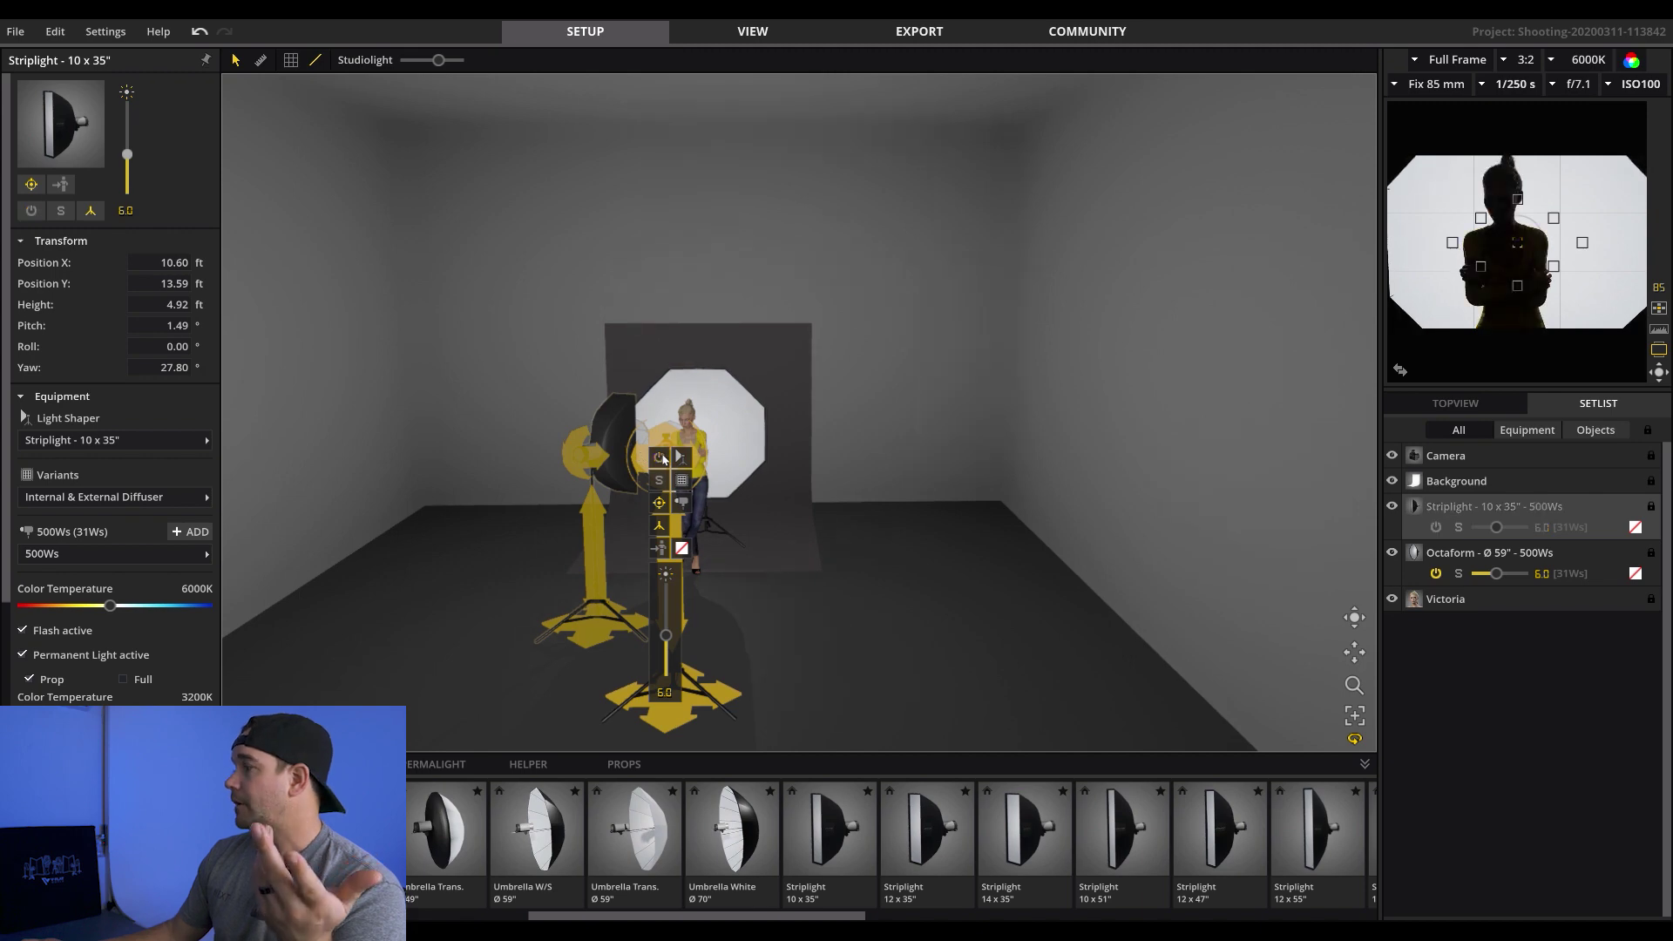
{"action": "left_click", "coordinate": [660, 457]}
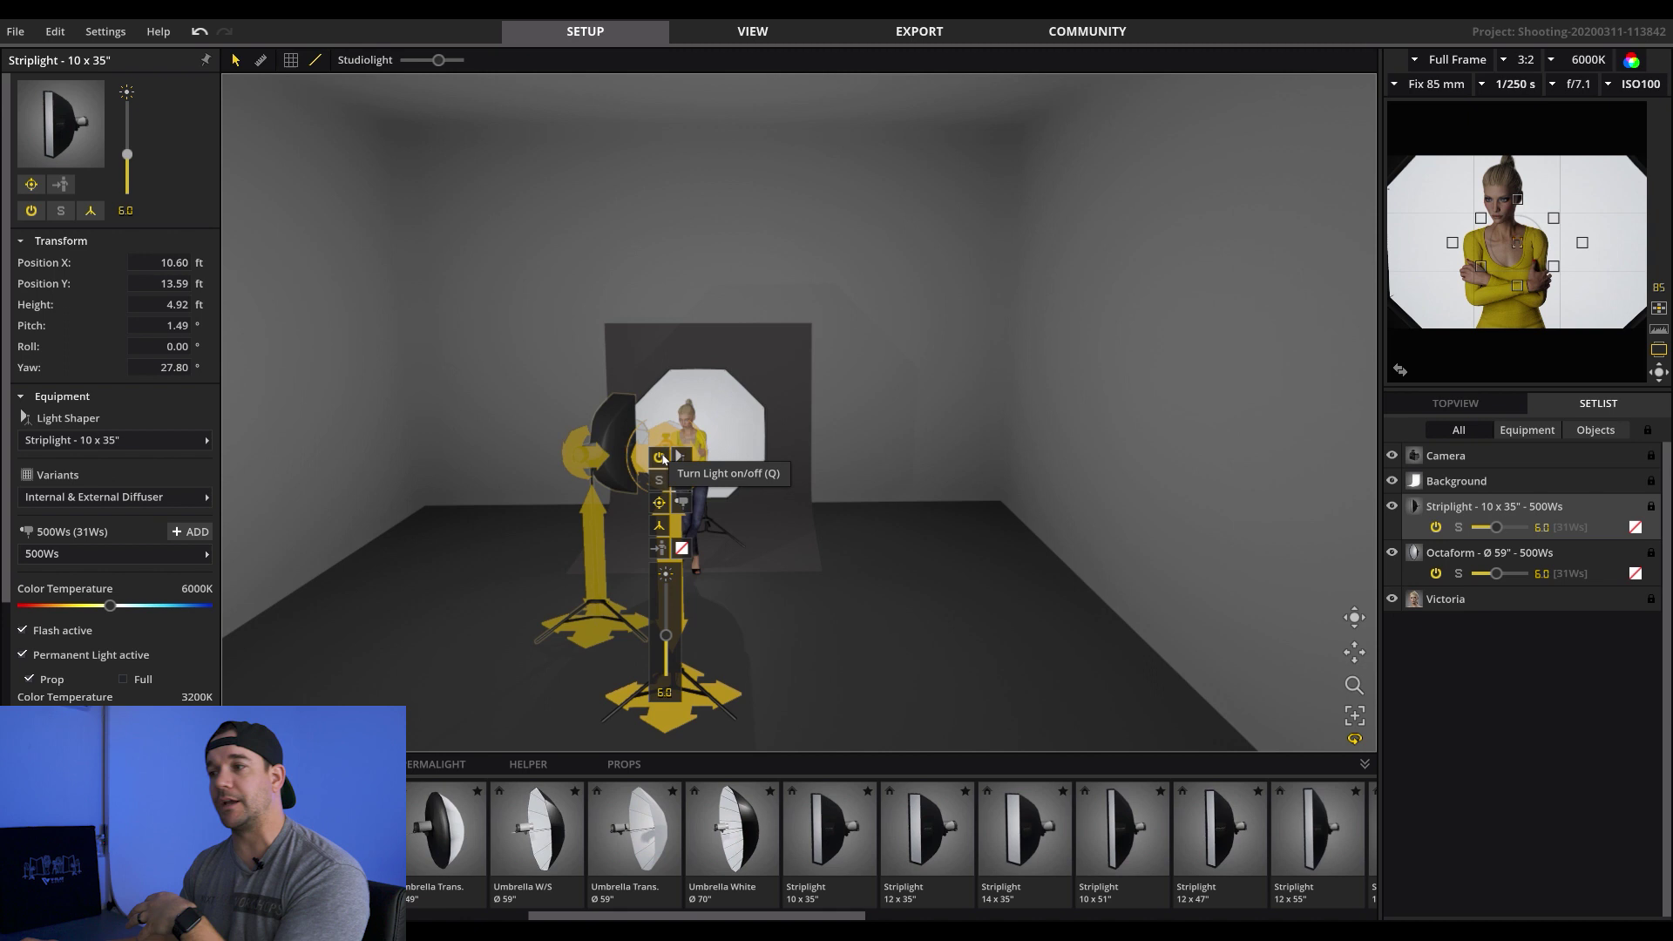
{"action": "left_click", "coordinate": [659, 457]}
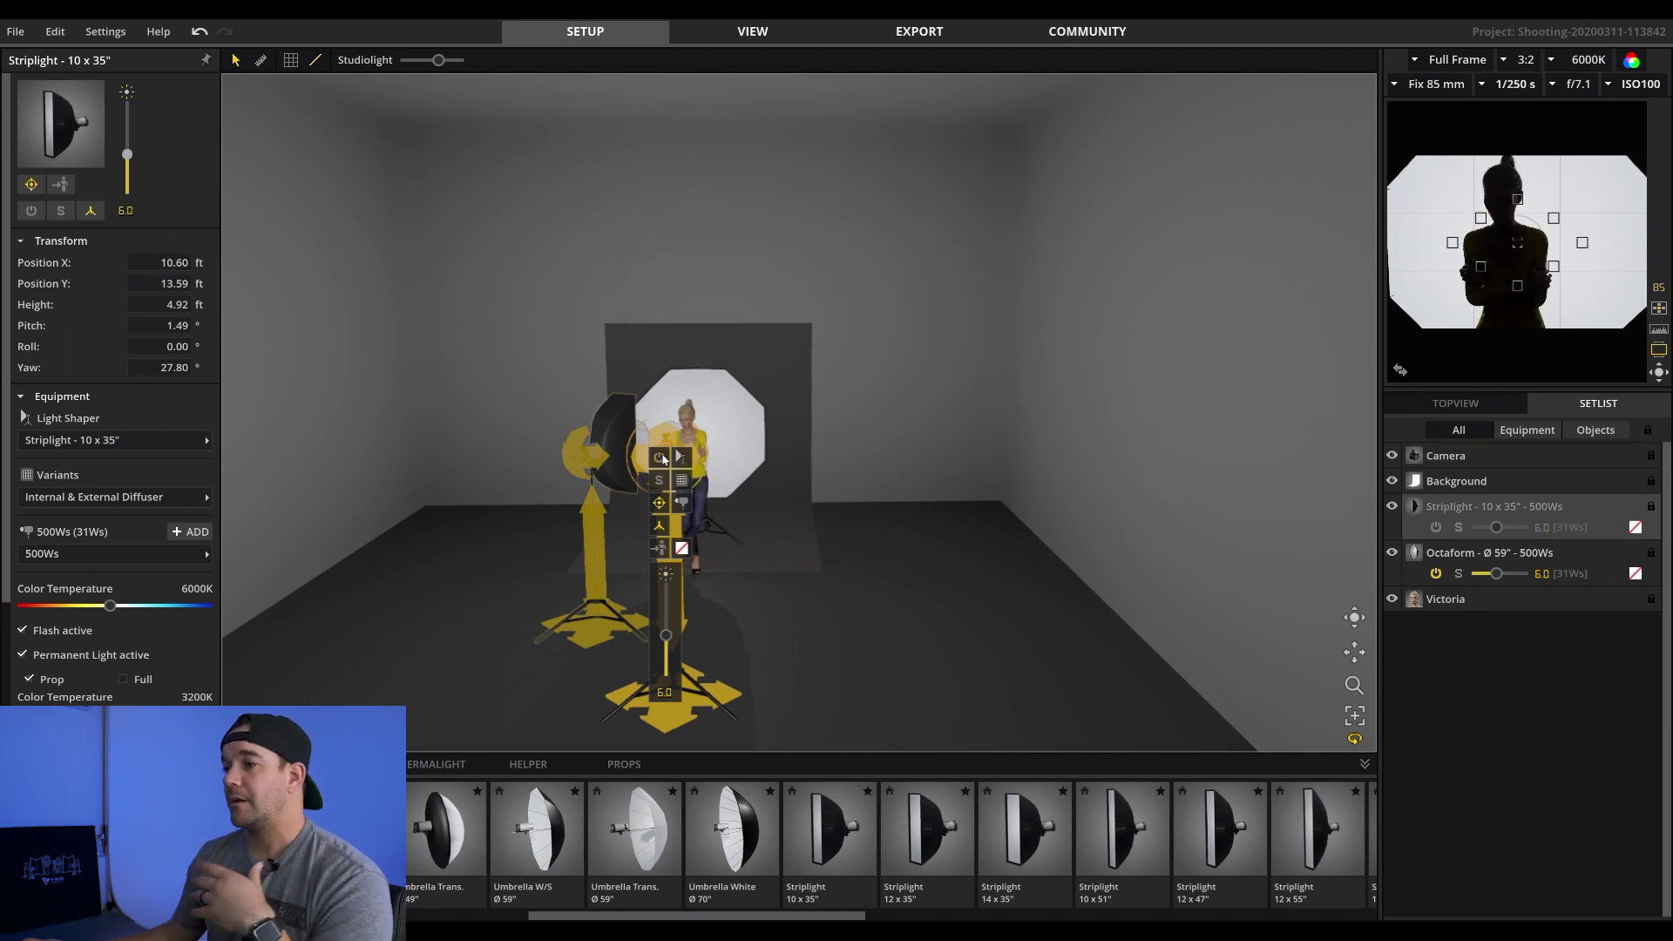
{"action": "left_click", "coordinate": [152, 555]}
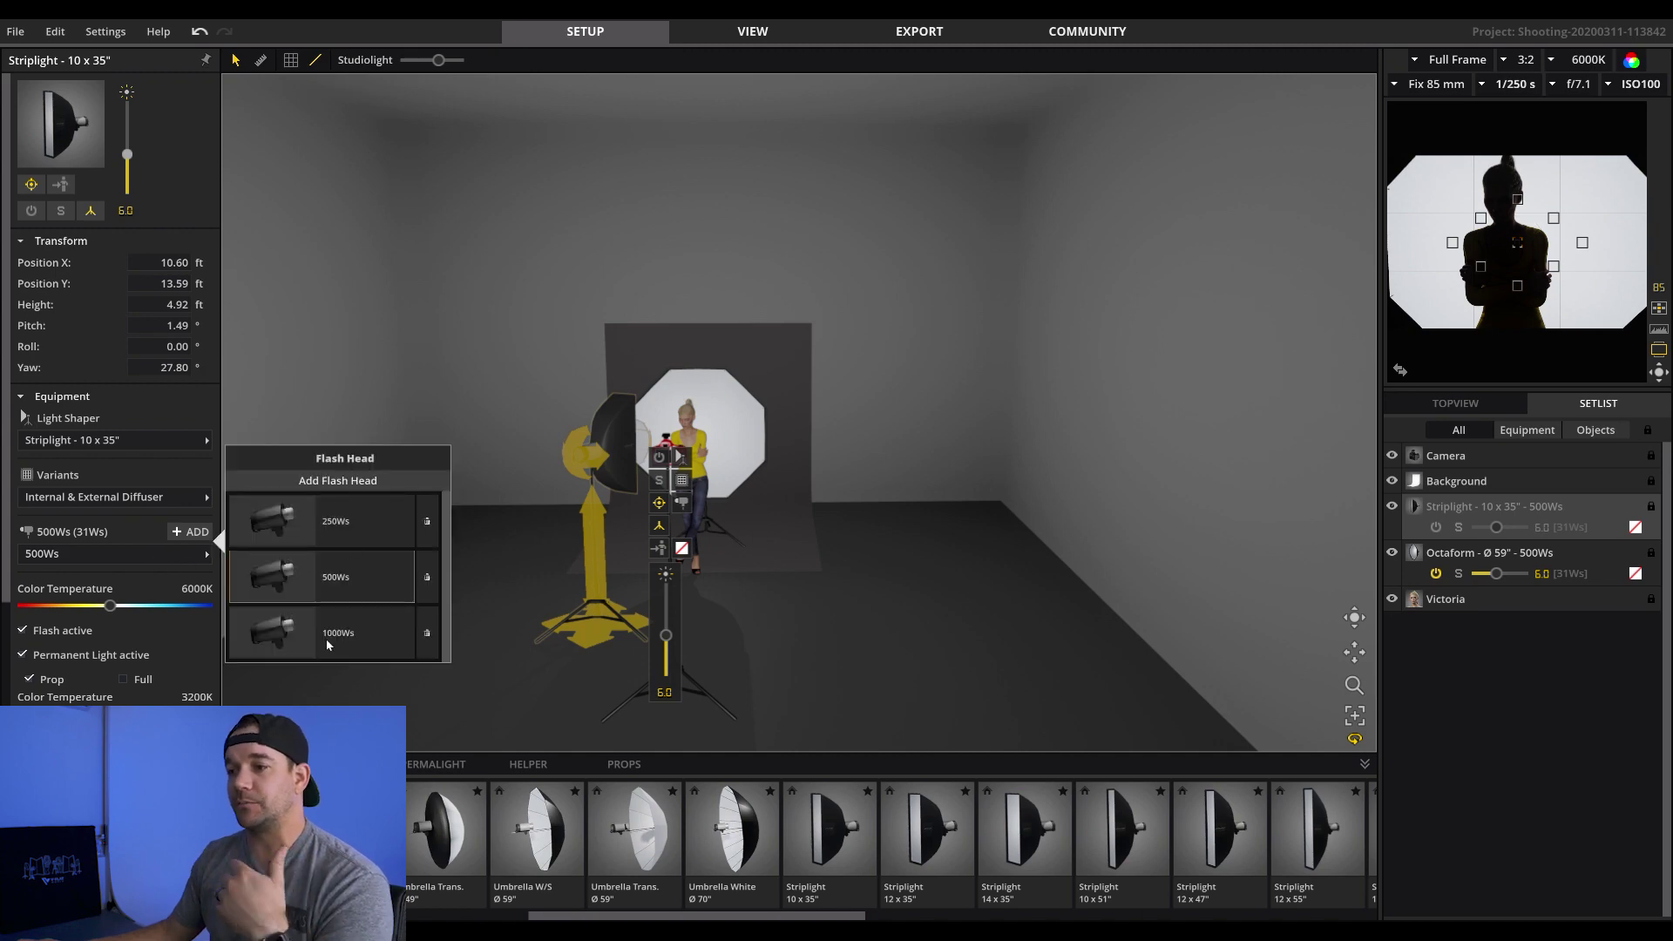
{"action": "left_click", "coordinate": [154, 510]}
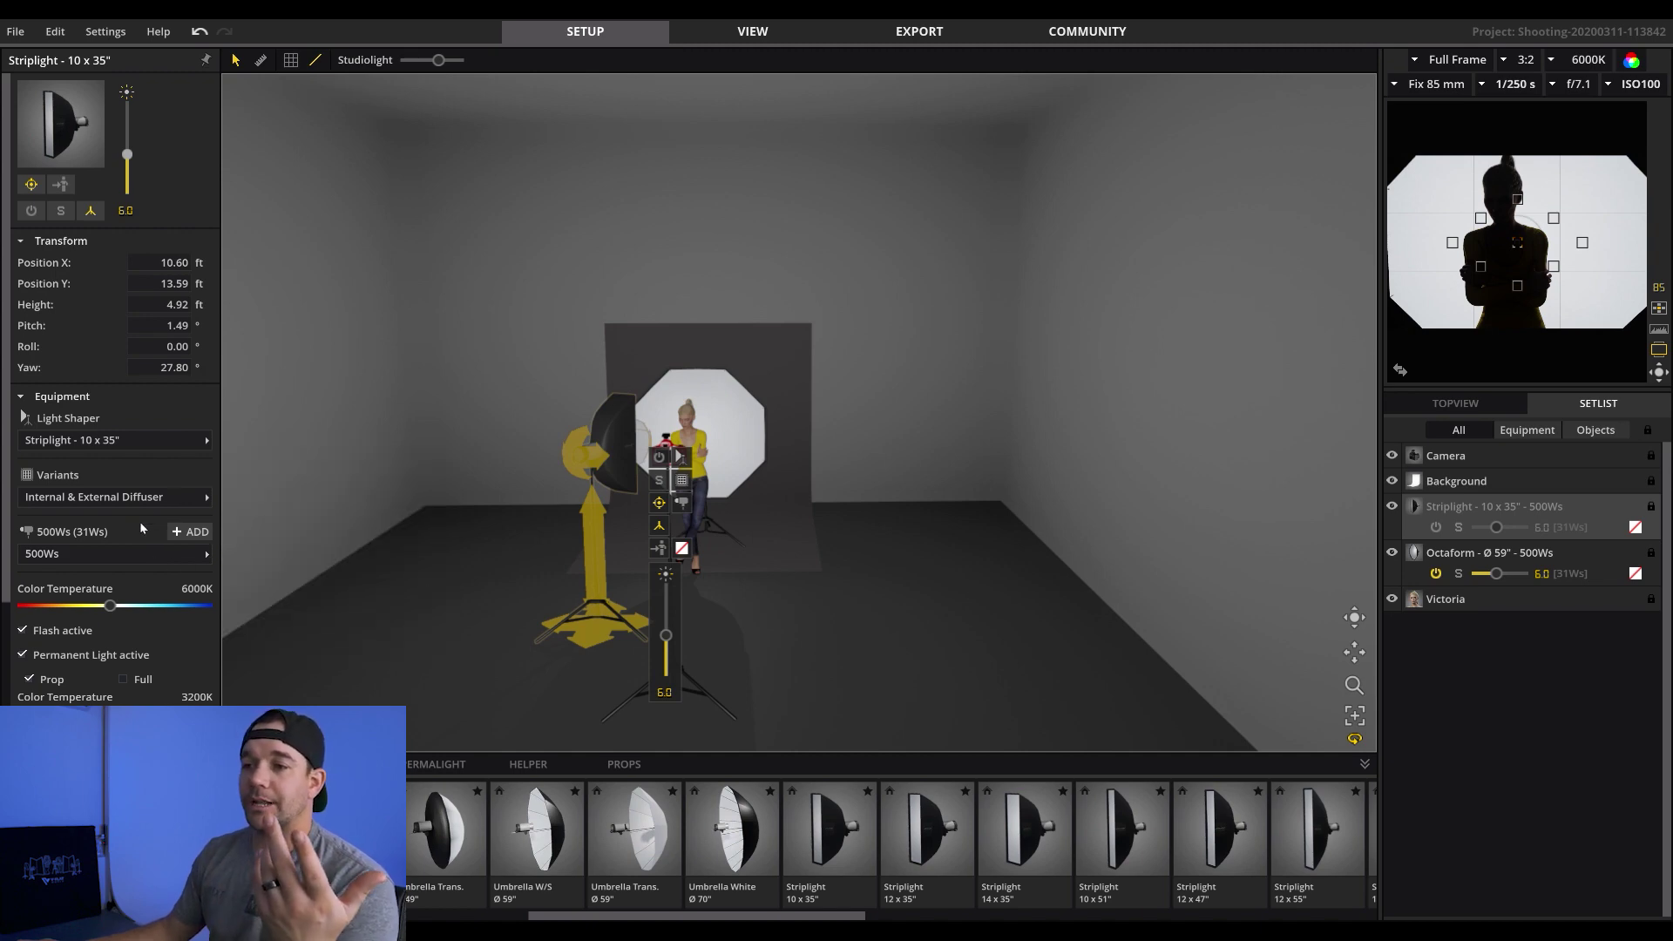
{"action": "left_click", "coordinate": [191, 535]}
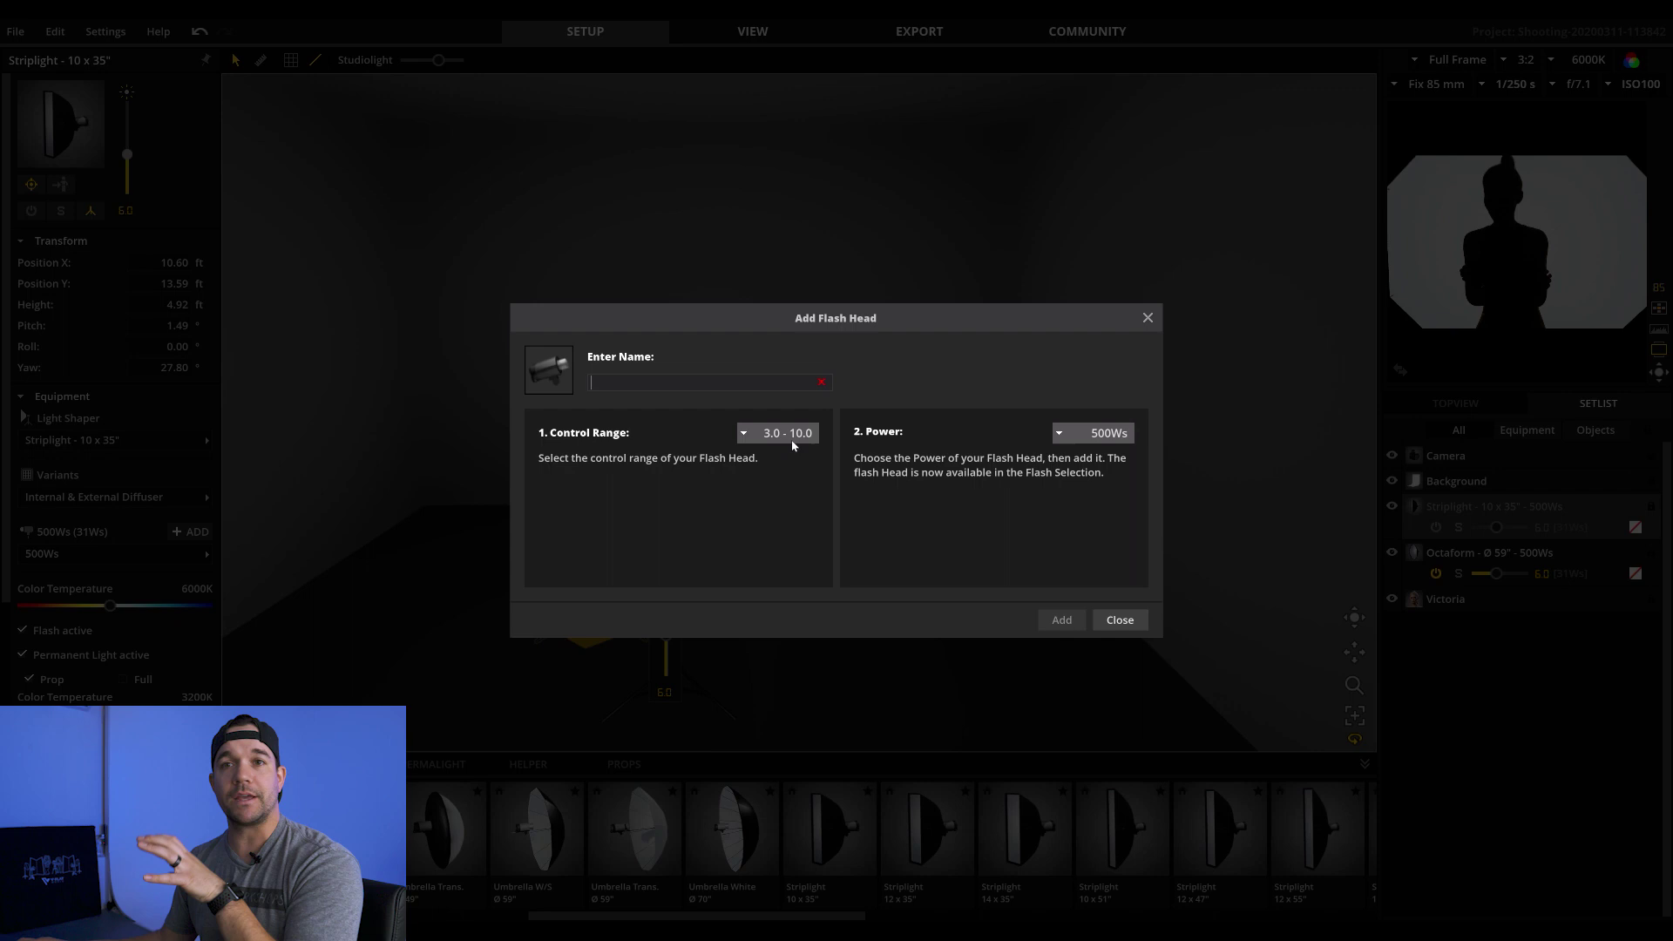
{"action": "left_click", "coordinate": [1116, 620]}
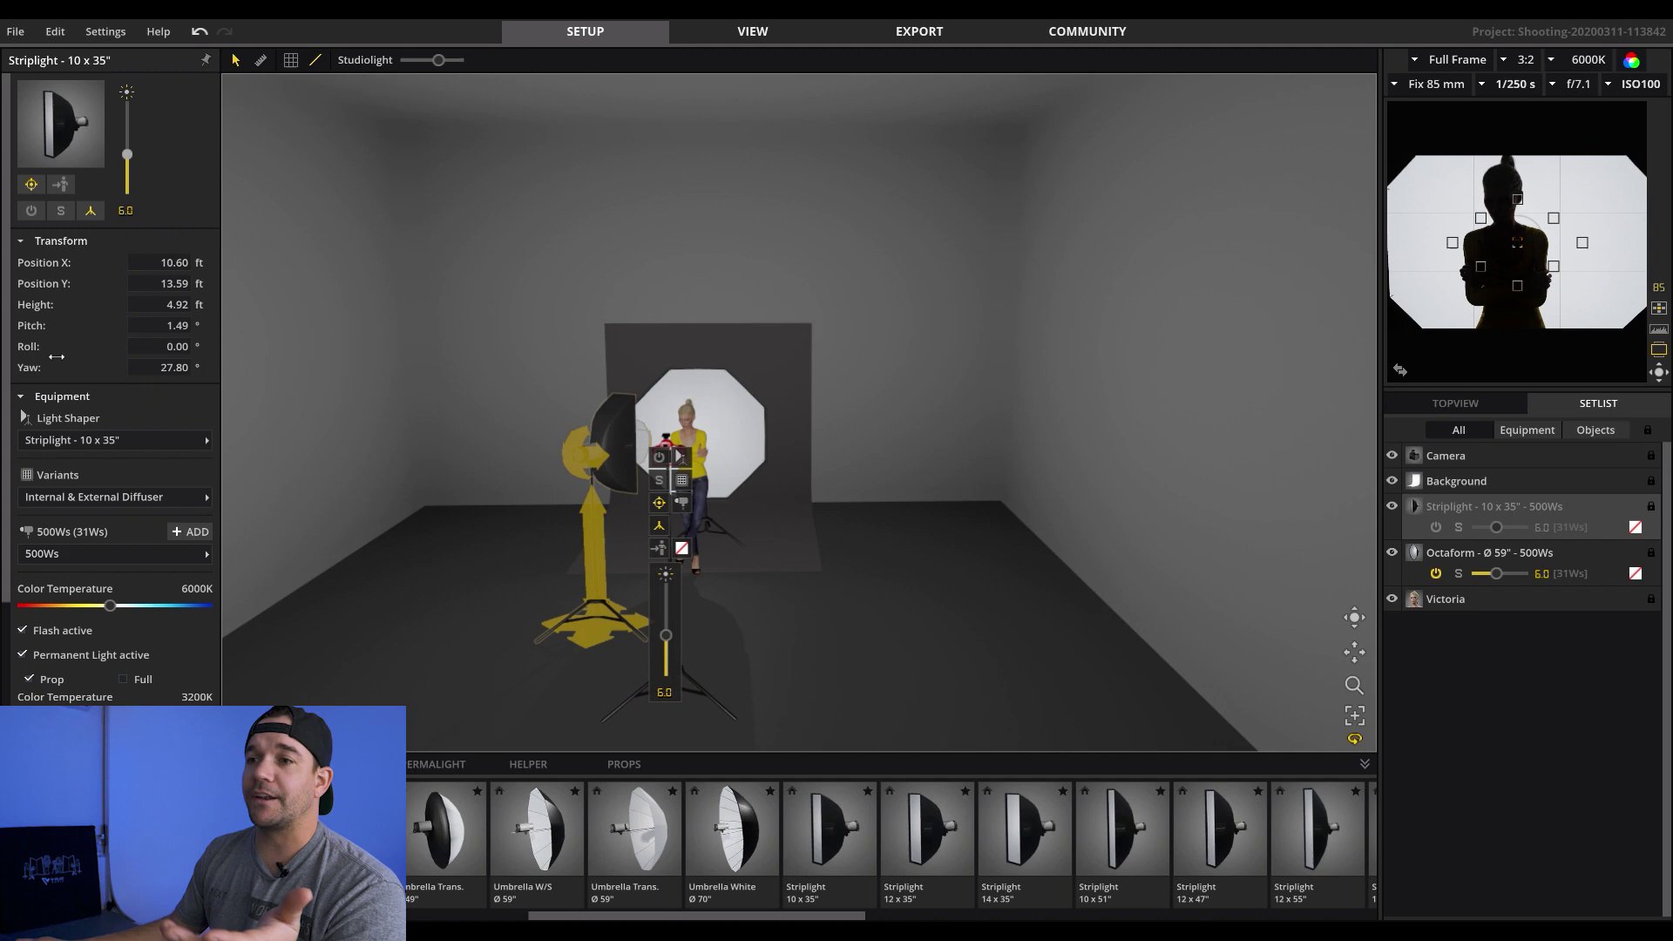
Roll the striplight to -22.68° and set Settings units to Imperial (ft)
{"action": "left_click_drag", "start_coordinate": [42, 353], "coordinate": [4, 334]}
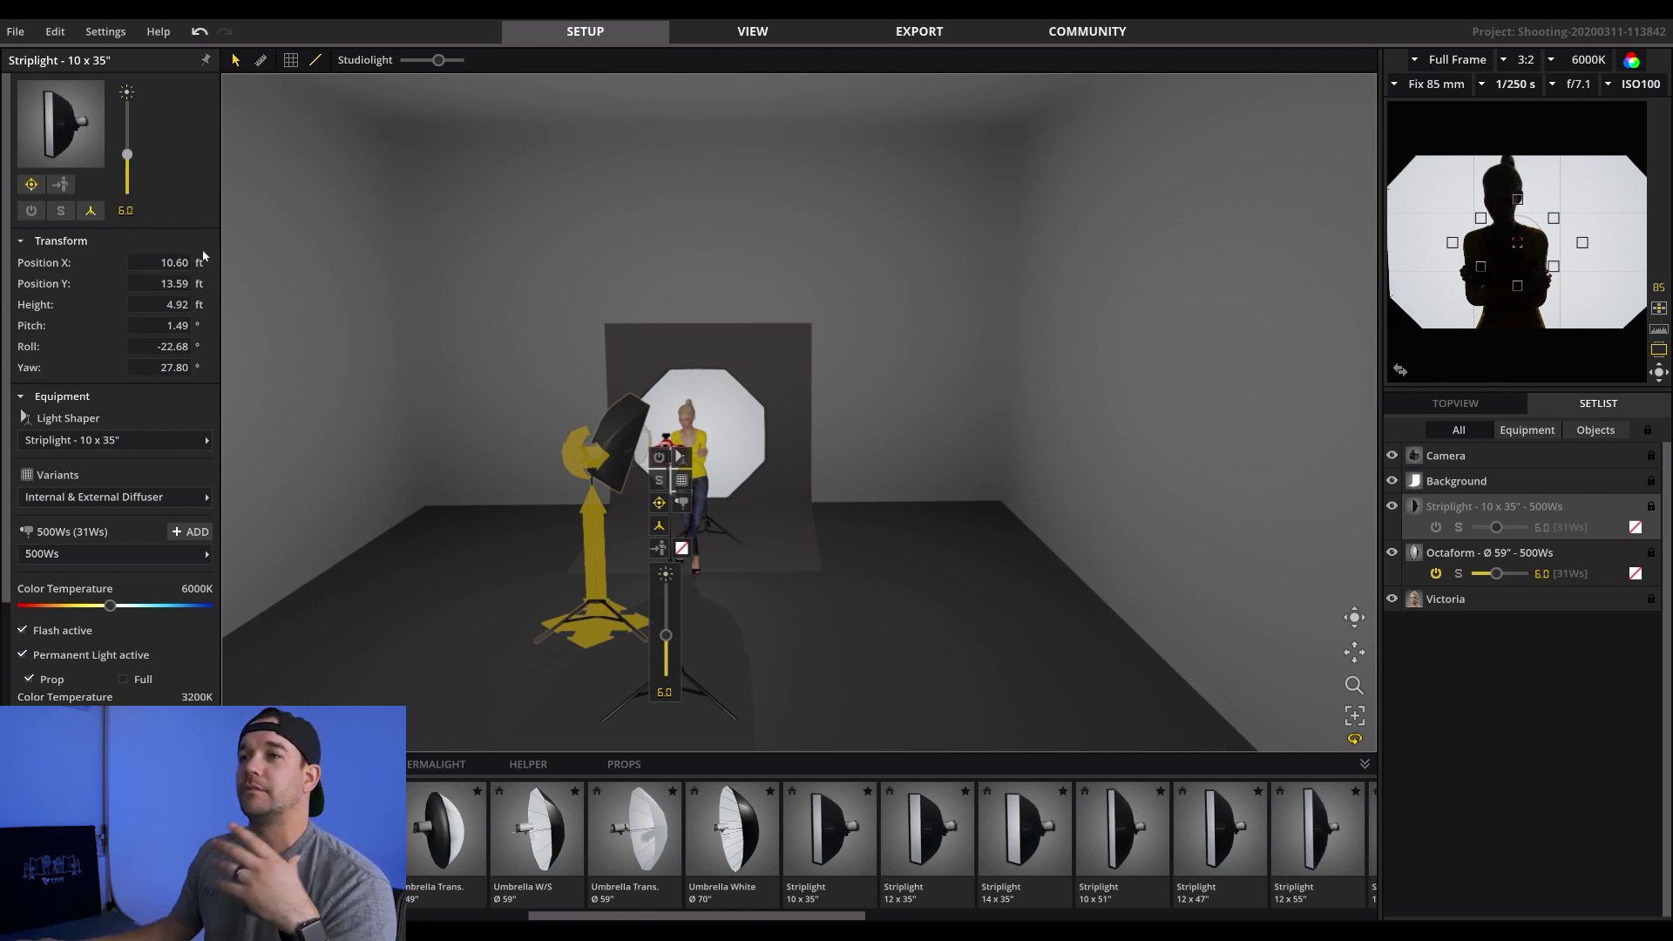
{"action": "left_click", "coordinate": [106, 35]}
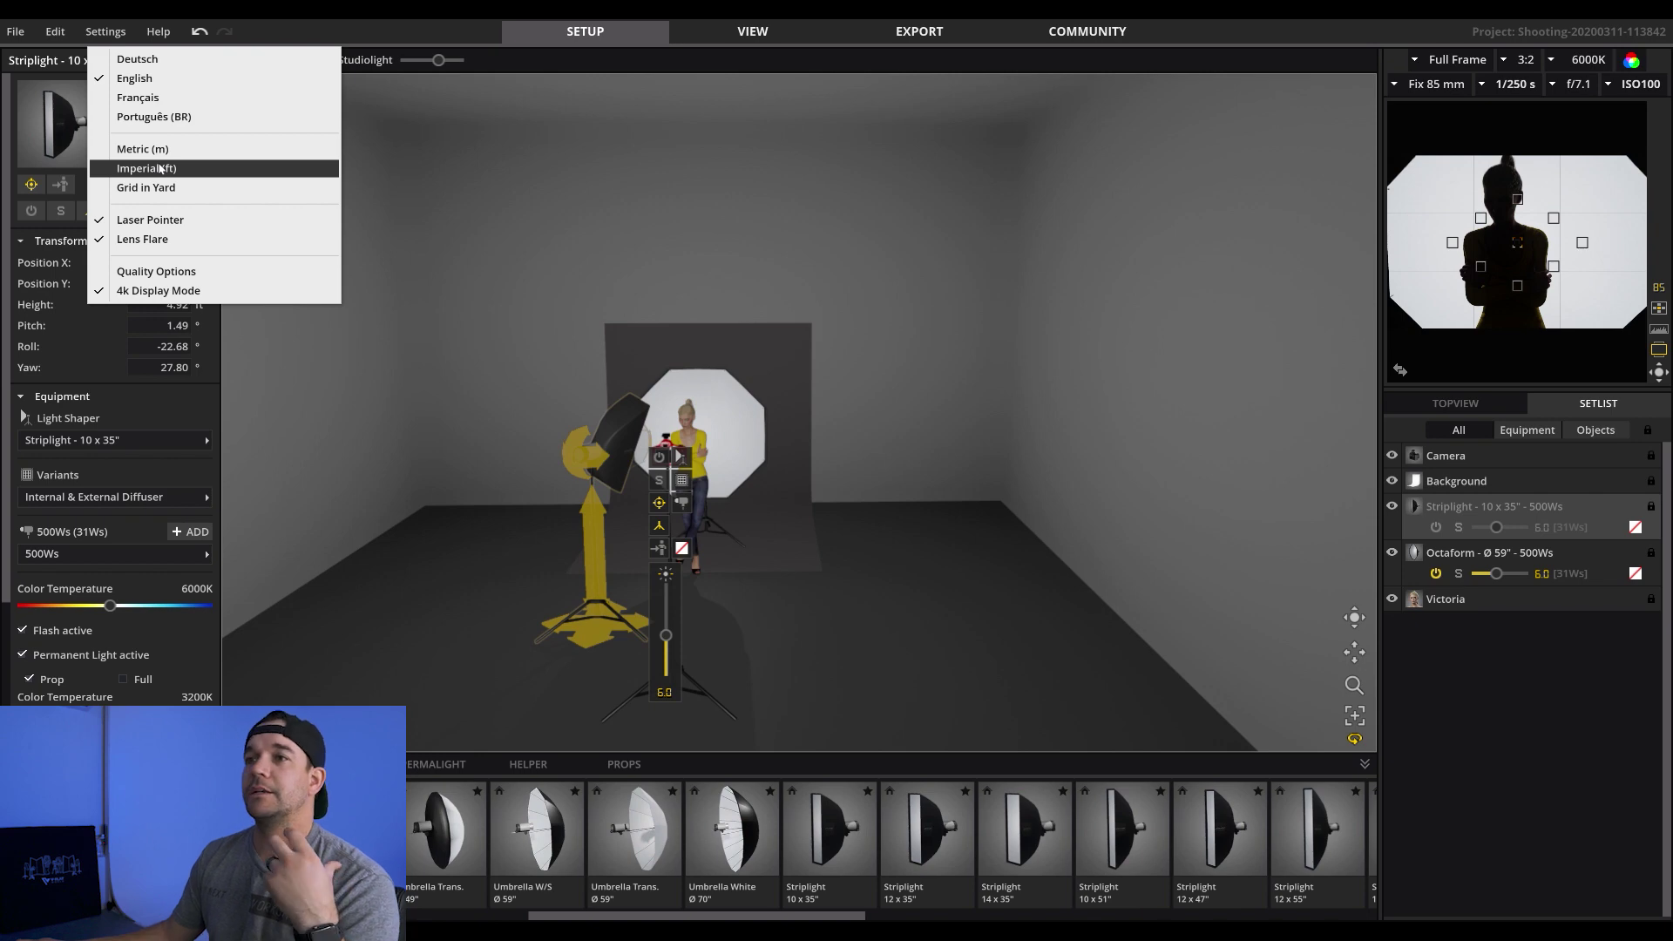
{"action": "left_click", "coordinate": [159, 168]}
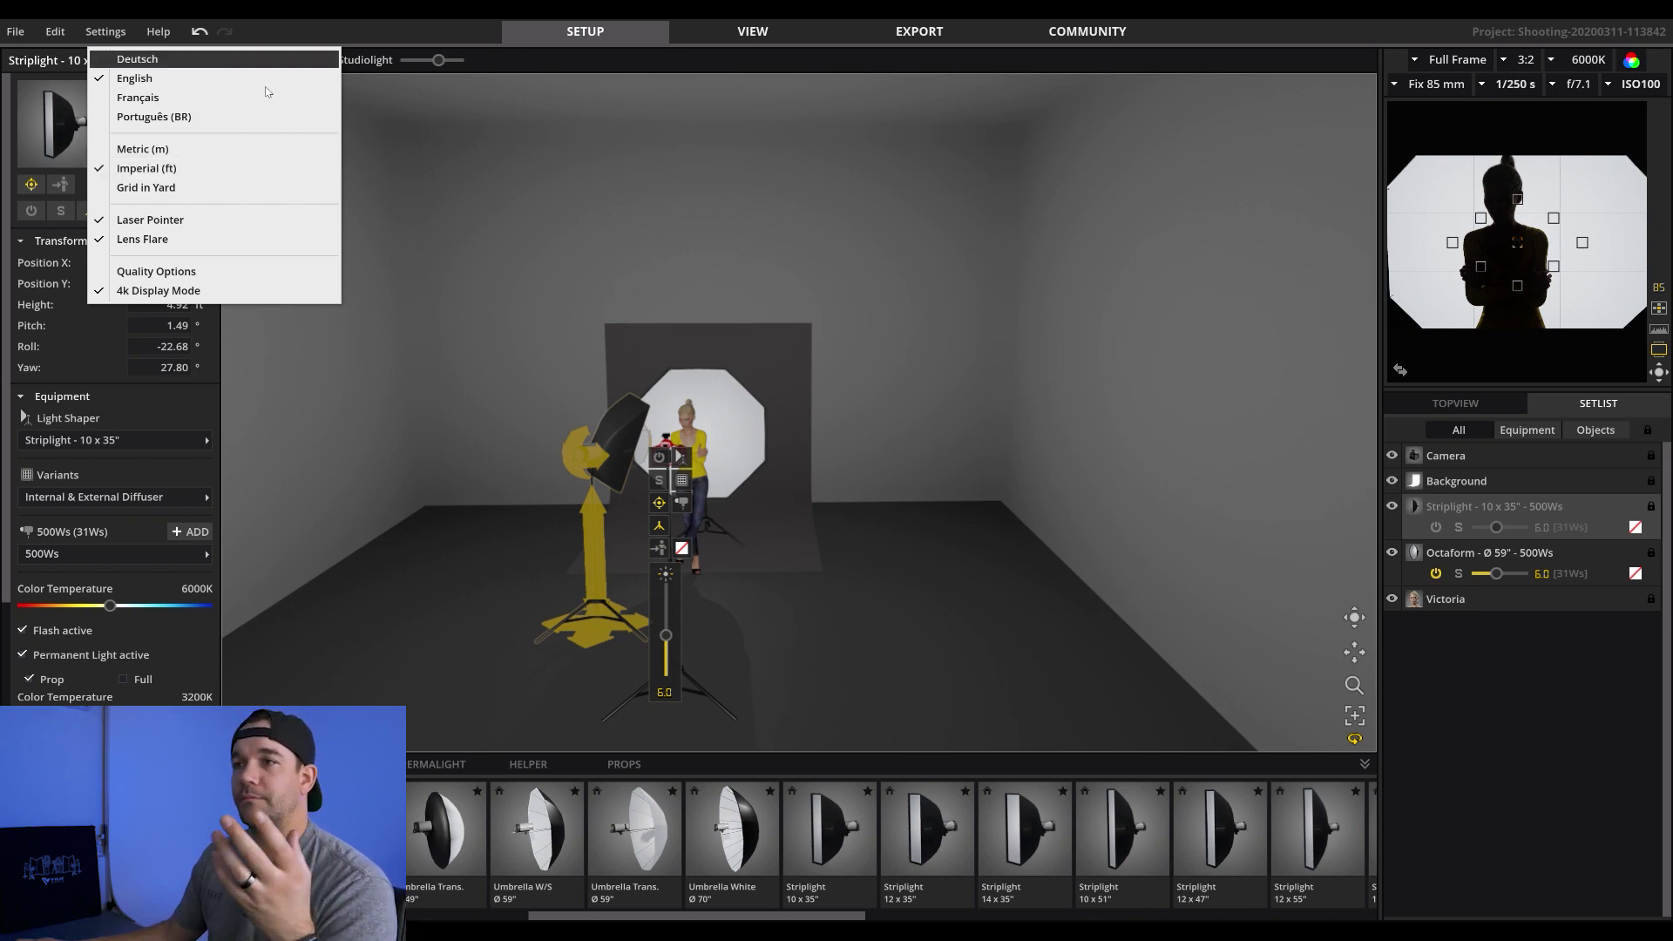
{"action": "left_click", "coordinate": [479, 149]}
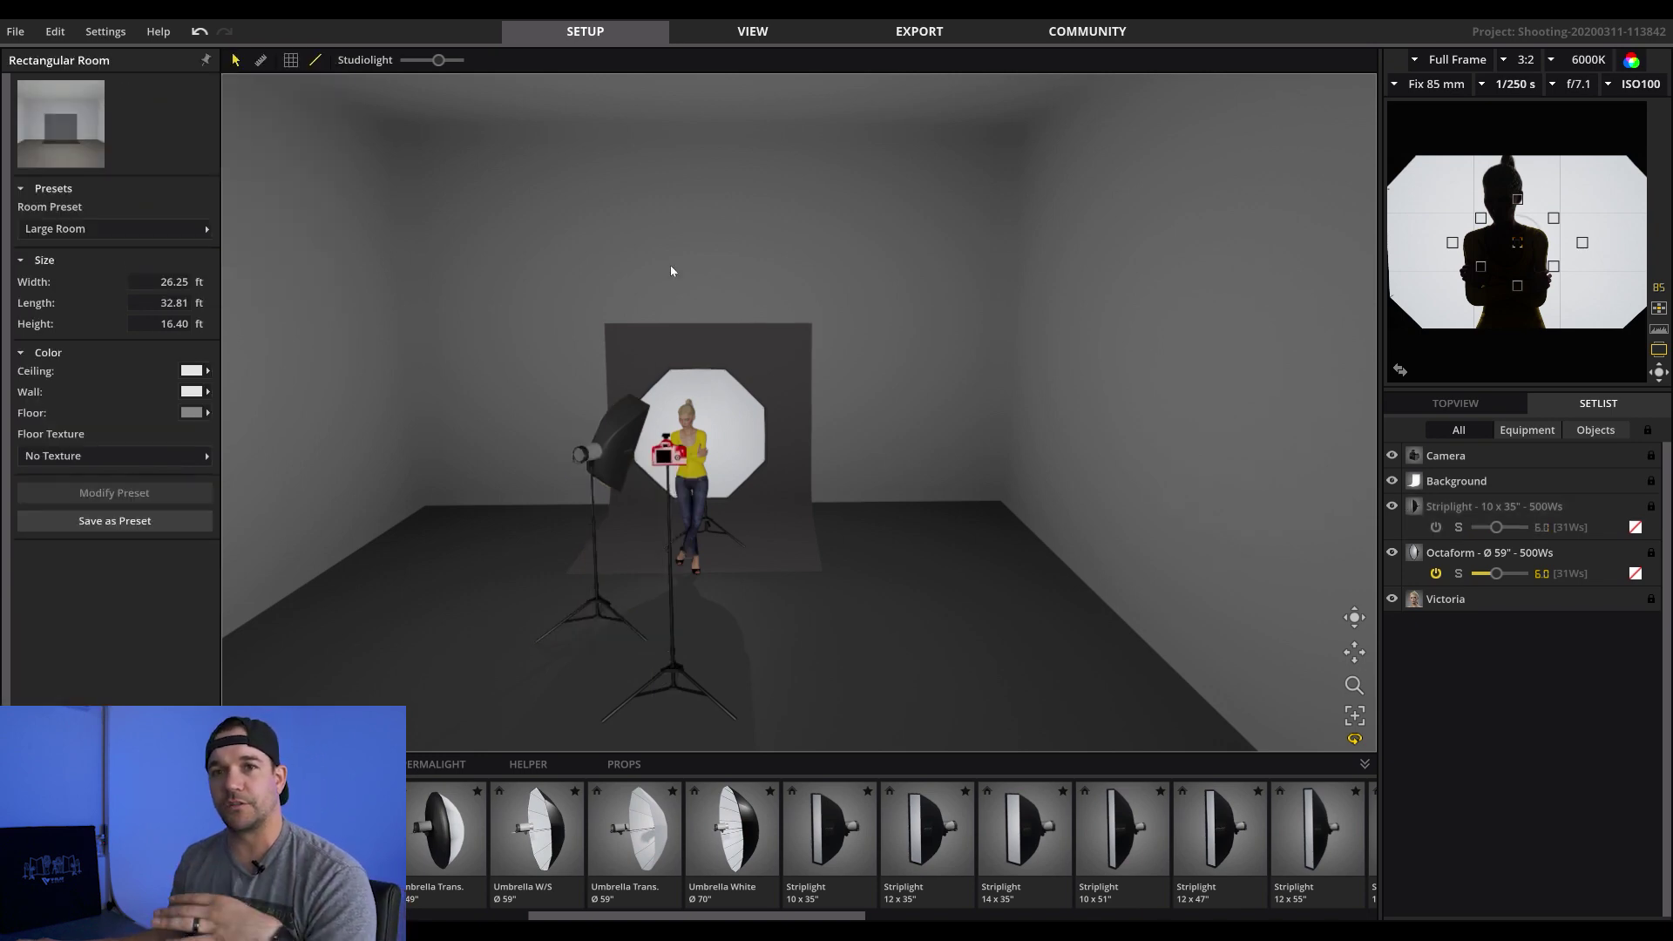
Raise the left striplight to 6.24 ft, angle it toward Victoria, and switch it on
{"action": "left_click_drag", "start_coordinate": [602, 631], "coordinate": [611, 624]}
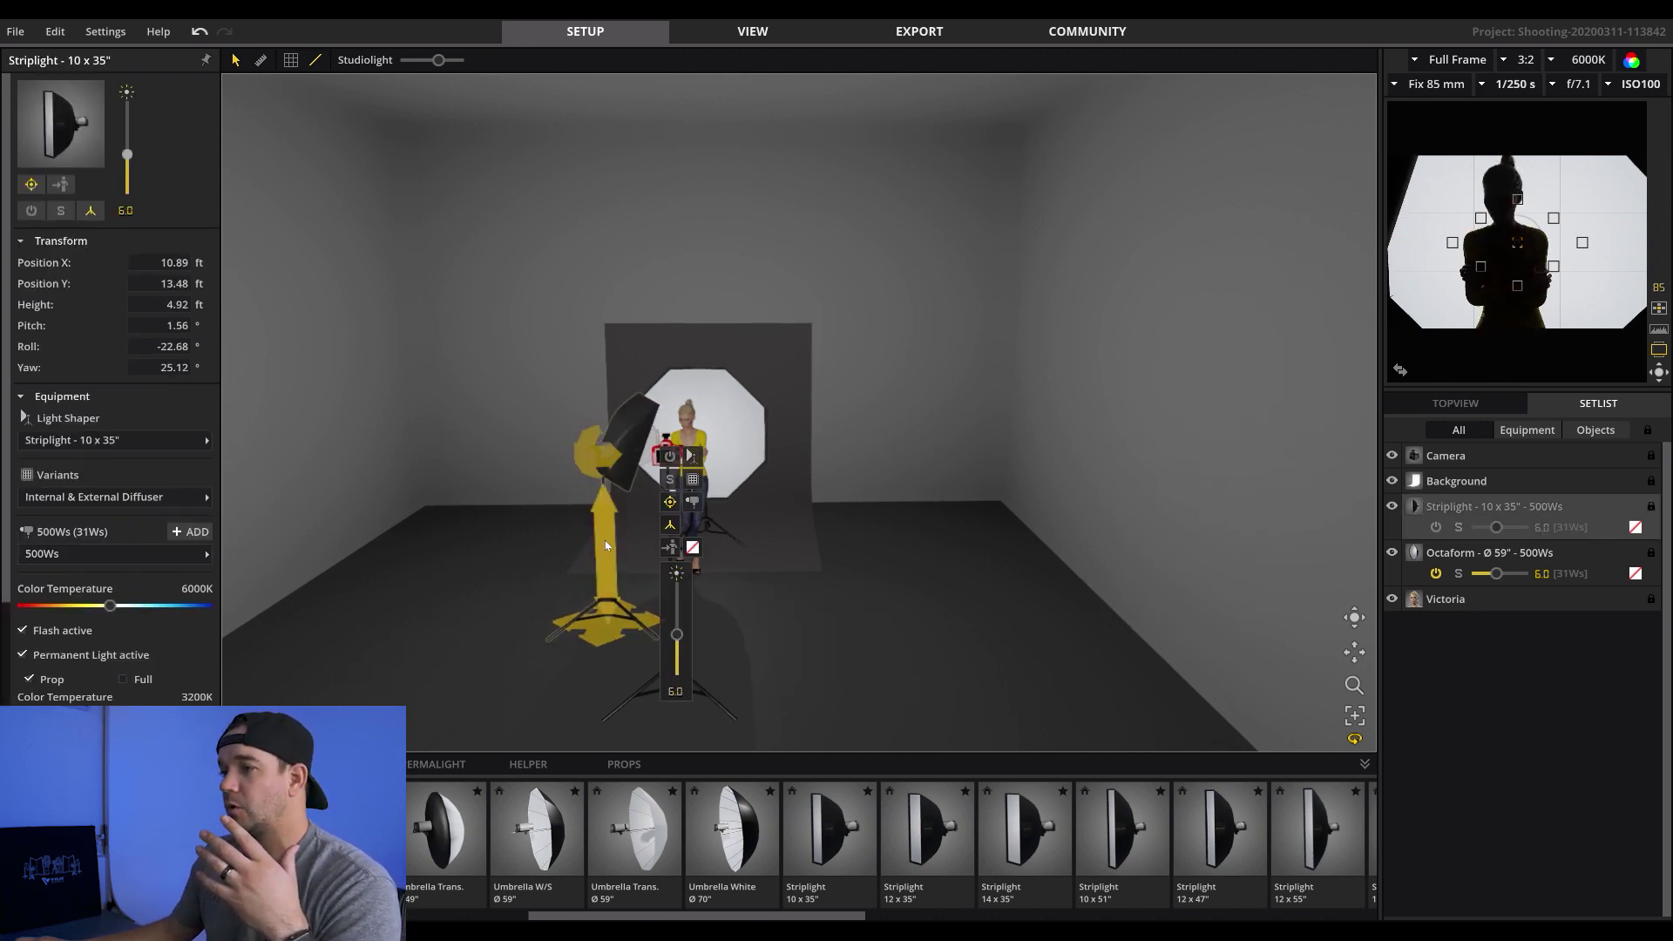
{"action": "left_click_drag", "start_coordinate": [603, 553], "coordinate": [601, 497]}
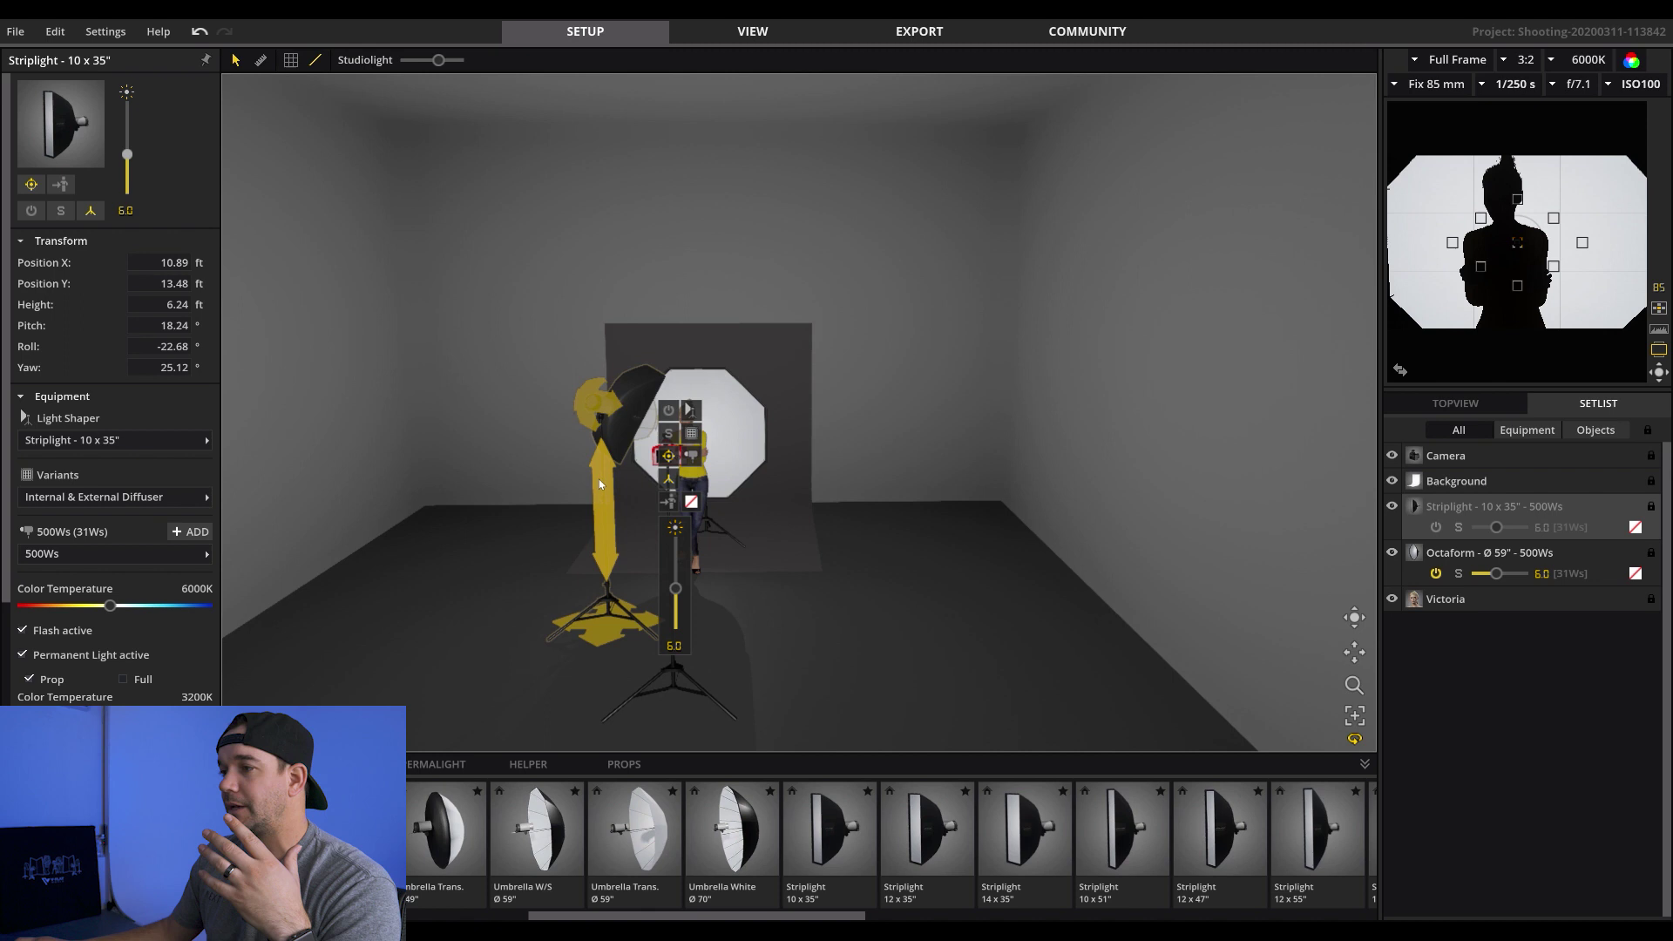
{"action": "left_click", "coordinate": [572, 402]}
{"action": "left_click_drag", "start_coordinate": [572, 401], "coordinate": [583, 399]}
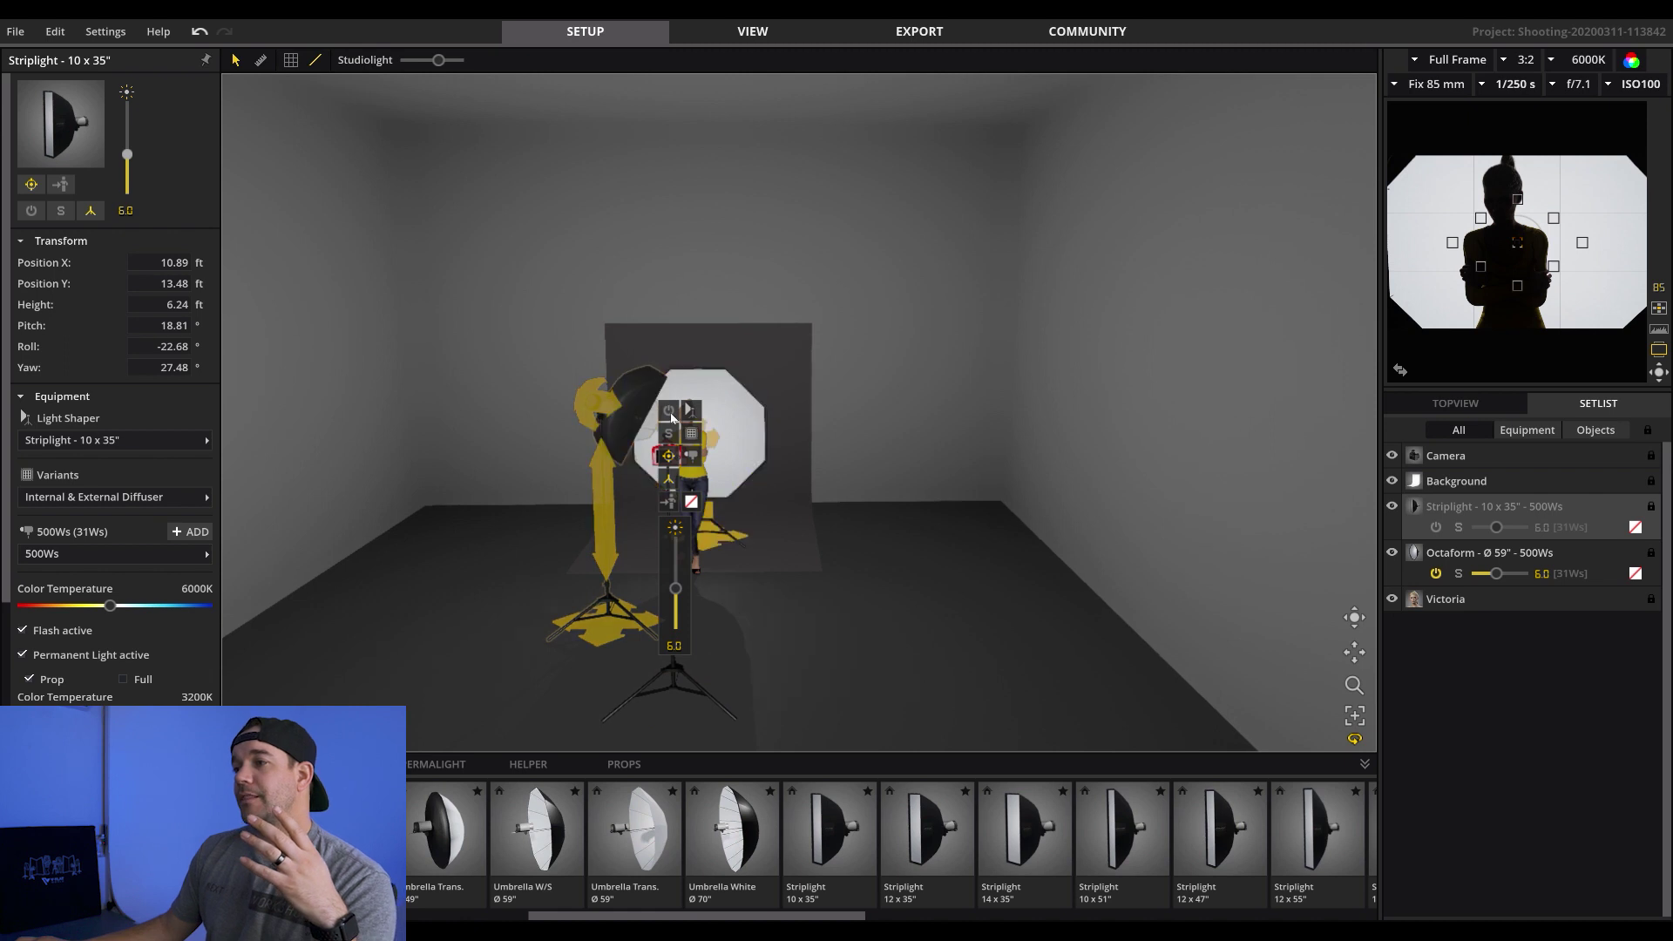
{"action": "left_click", "coordinate": [669, 411]}
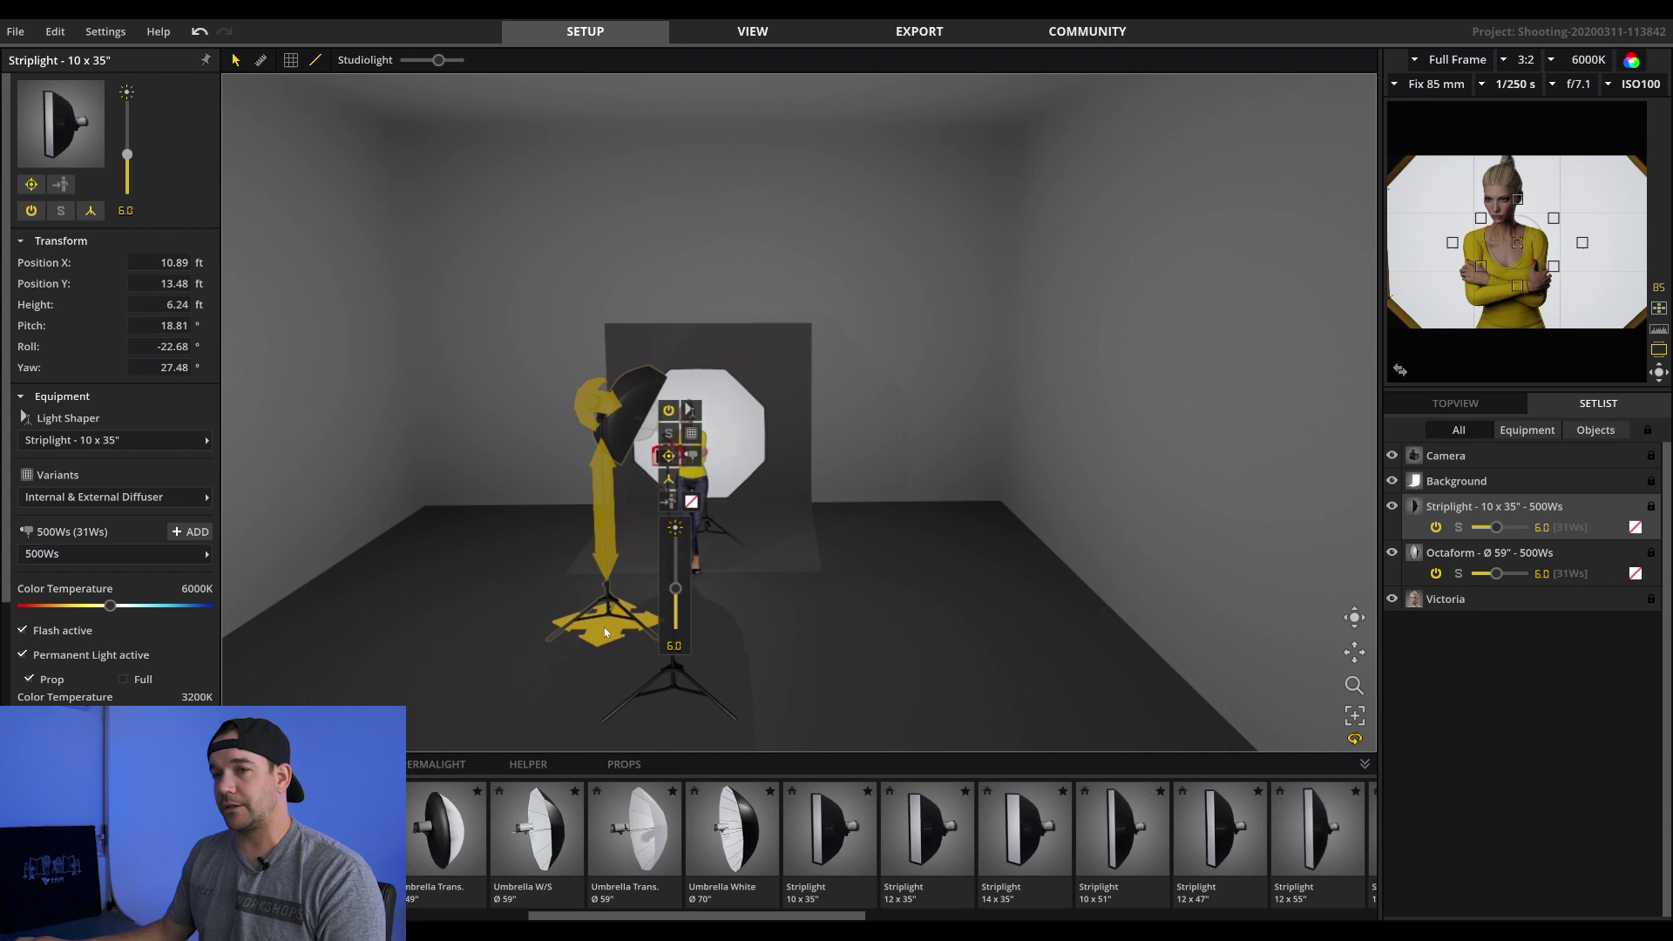
Alt-drag a copy of the striplight to the right and set its roll to 22.68°
{"action": "left_click_drag", "start_coordinate": [605, 632], "coordinate": [745, 631], "text": "ctrl"}
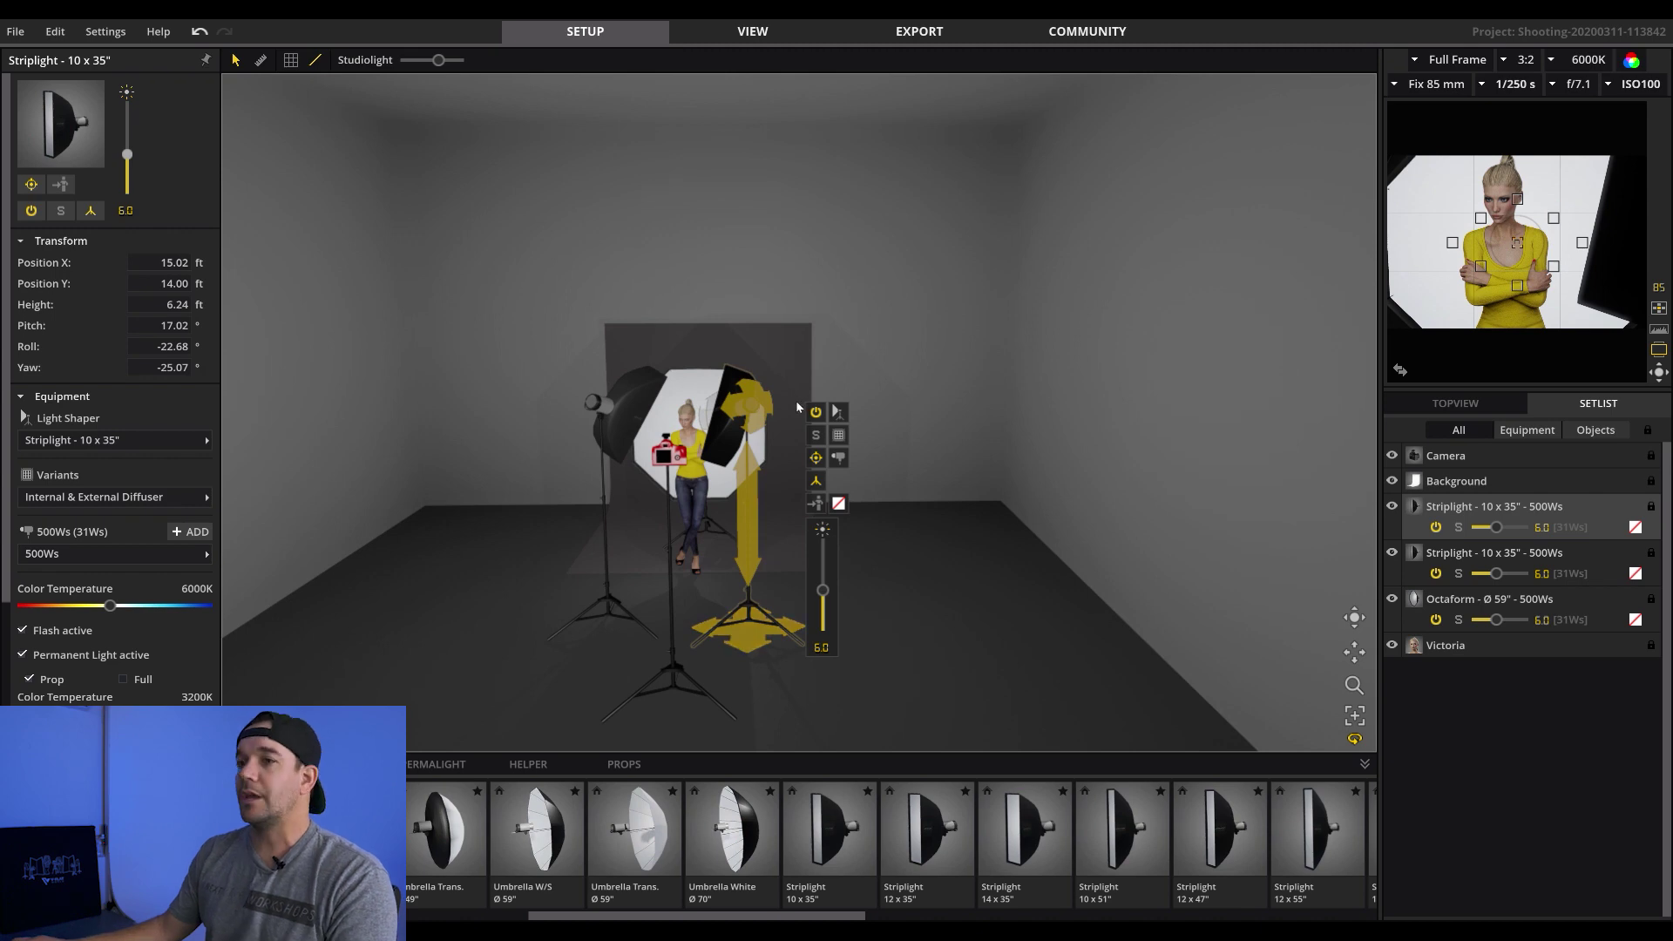
{"action": "left_click", "coordinate": [617, 406]}
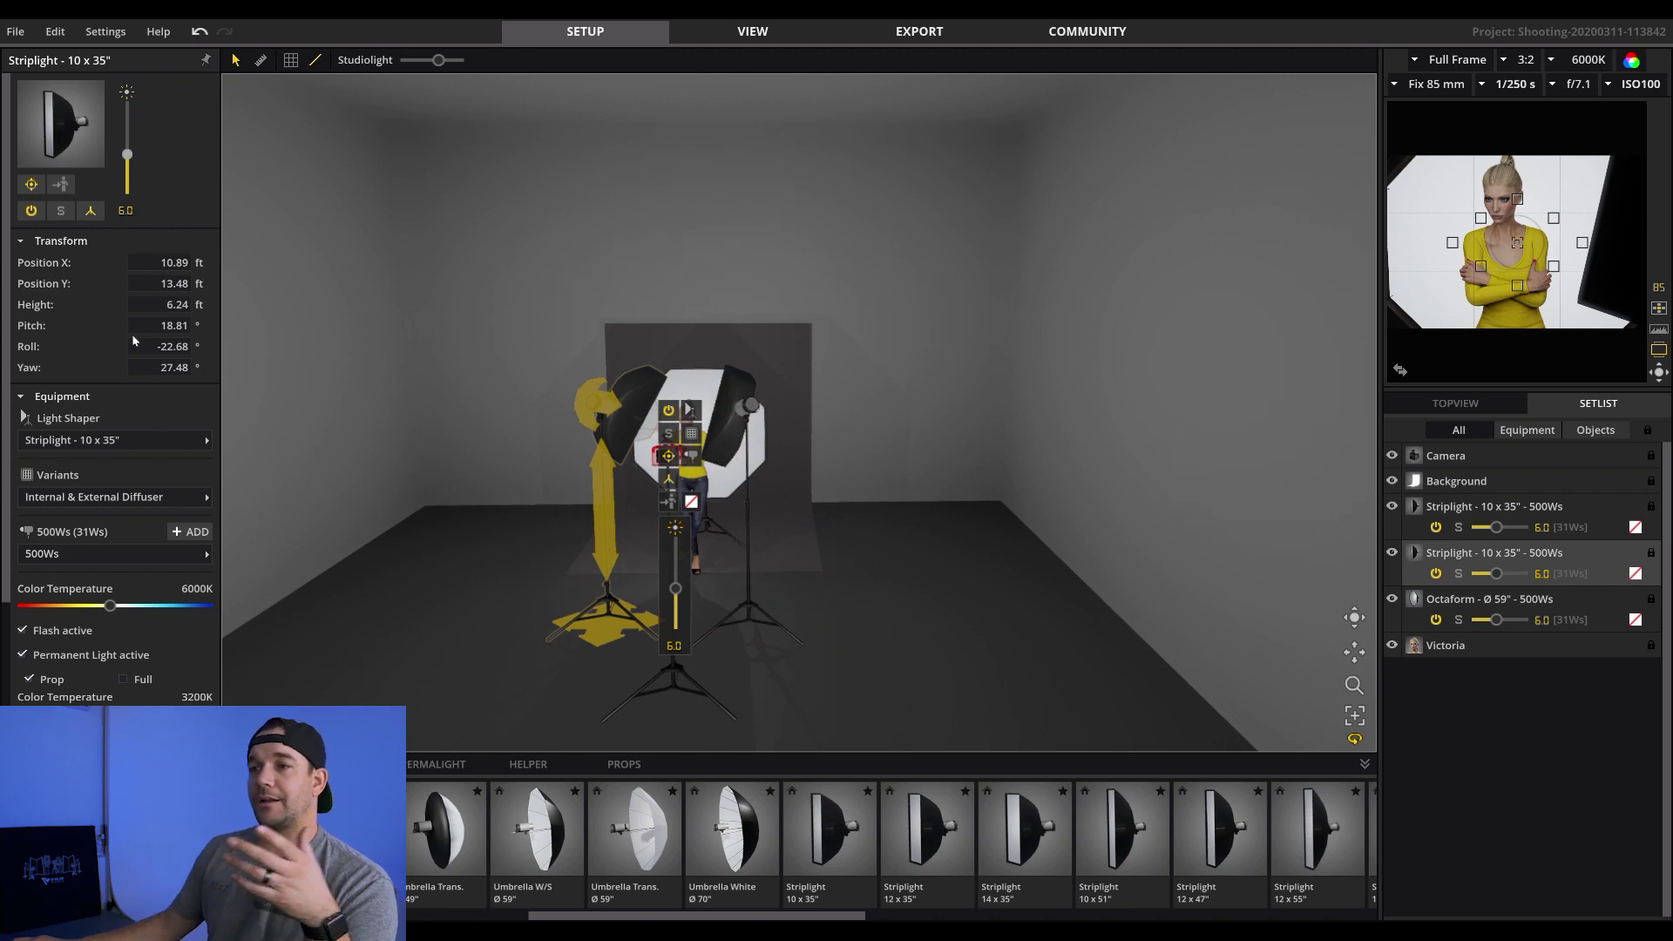
{"action": "left_click", "coordinate": [734, 425]}
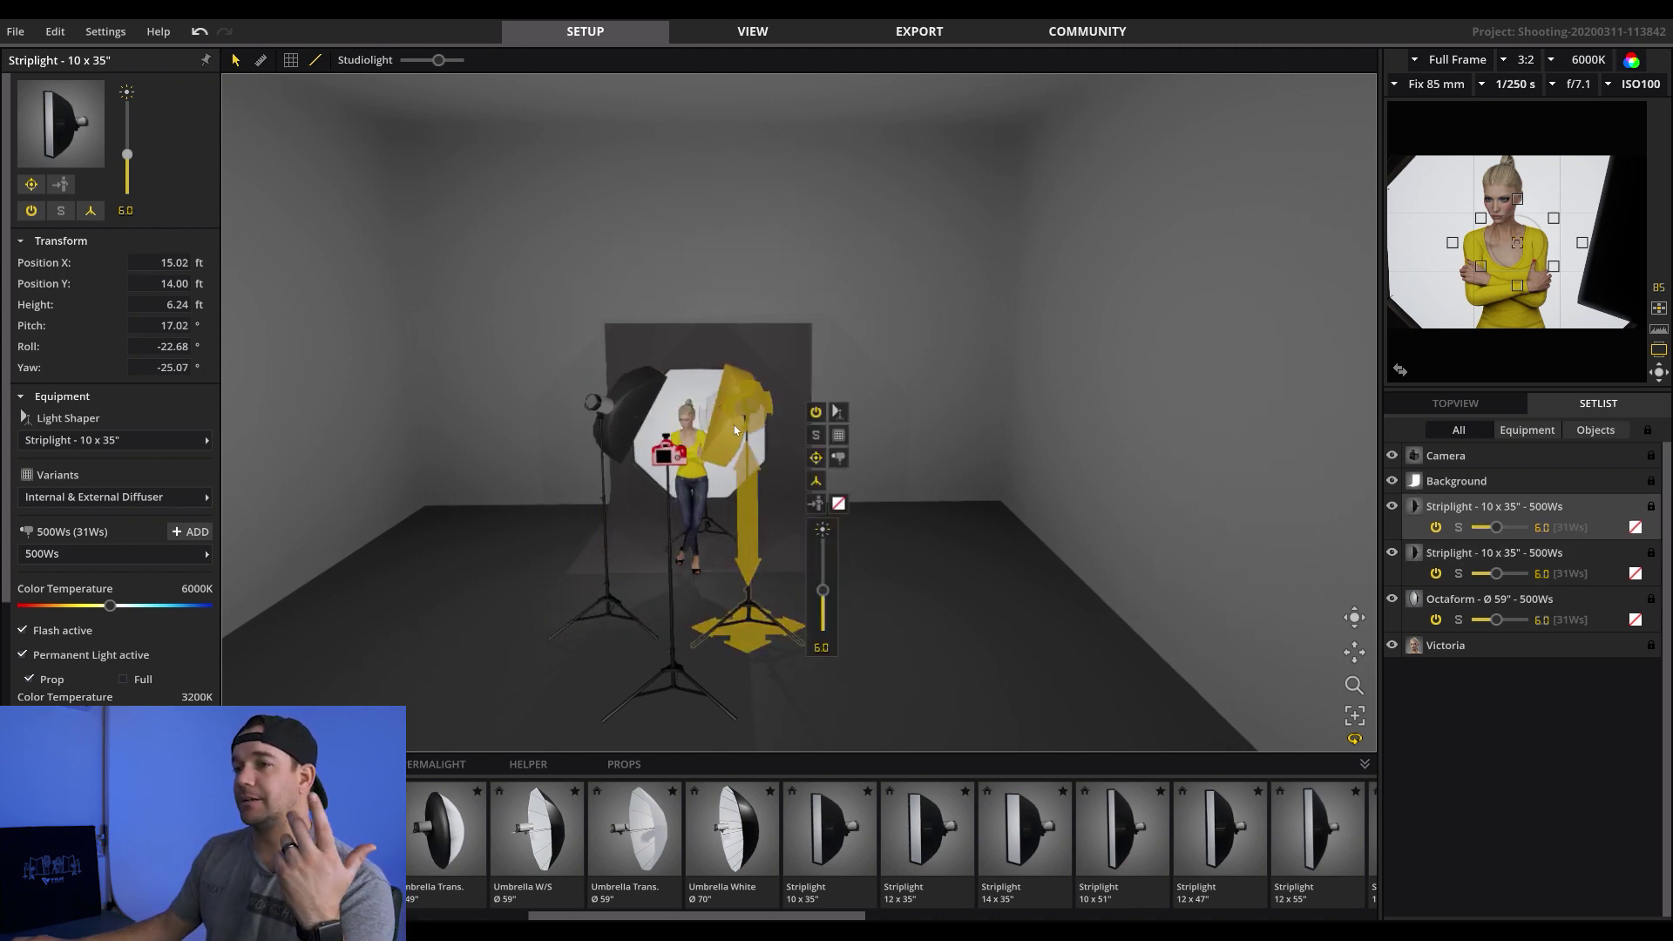
{"action": "left_click", "coordinate": [150, 349]}
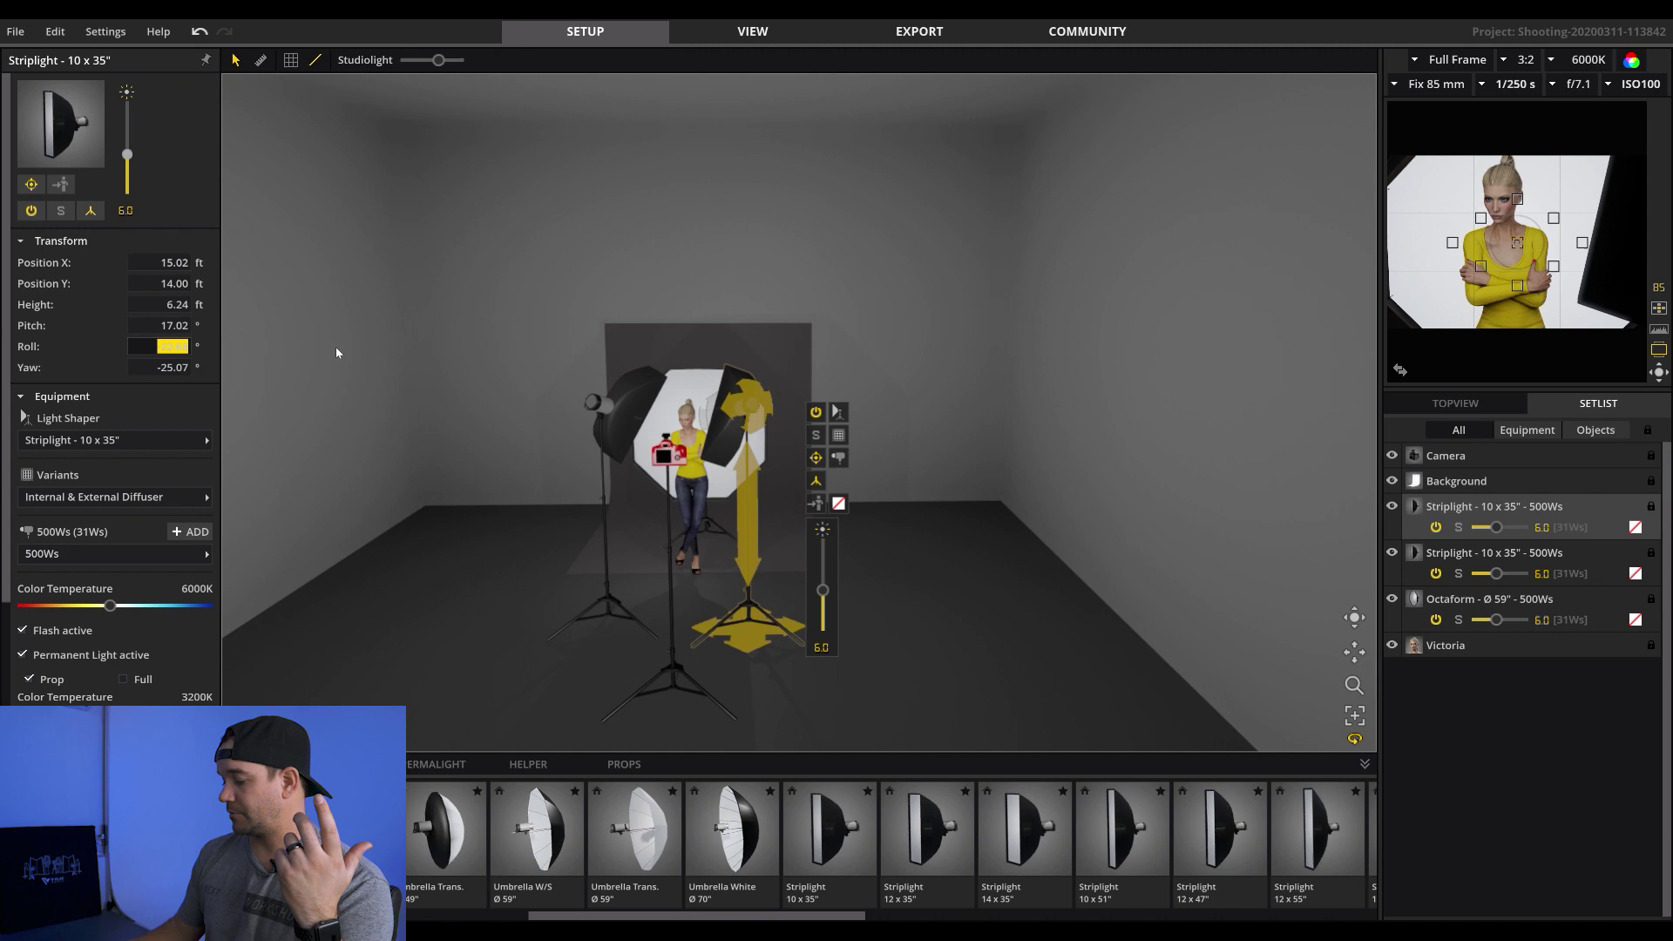
{"action": "type", "text": "22.68"}
{"action": "key", "text": "Return"}
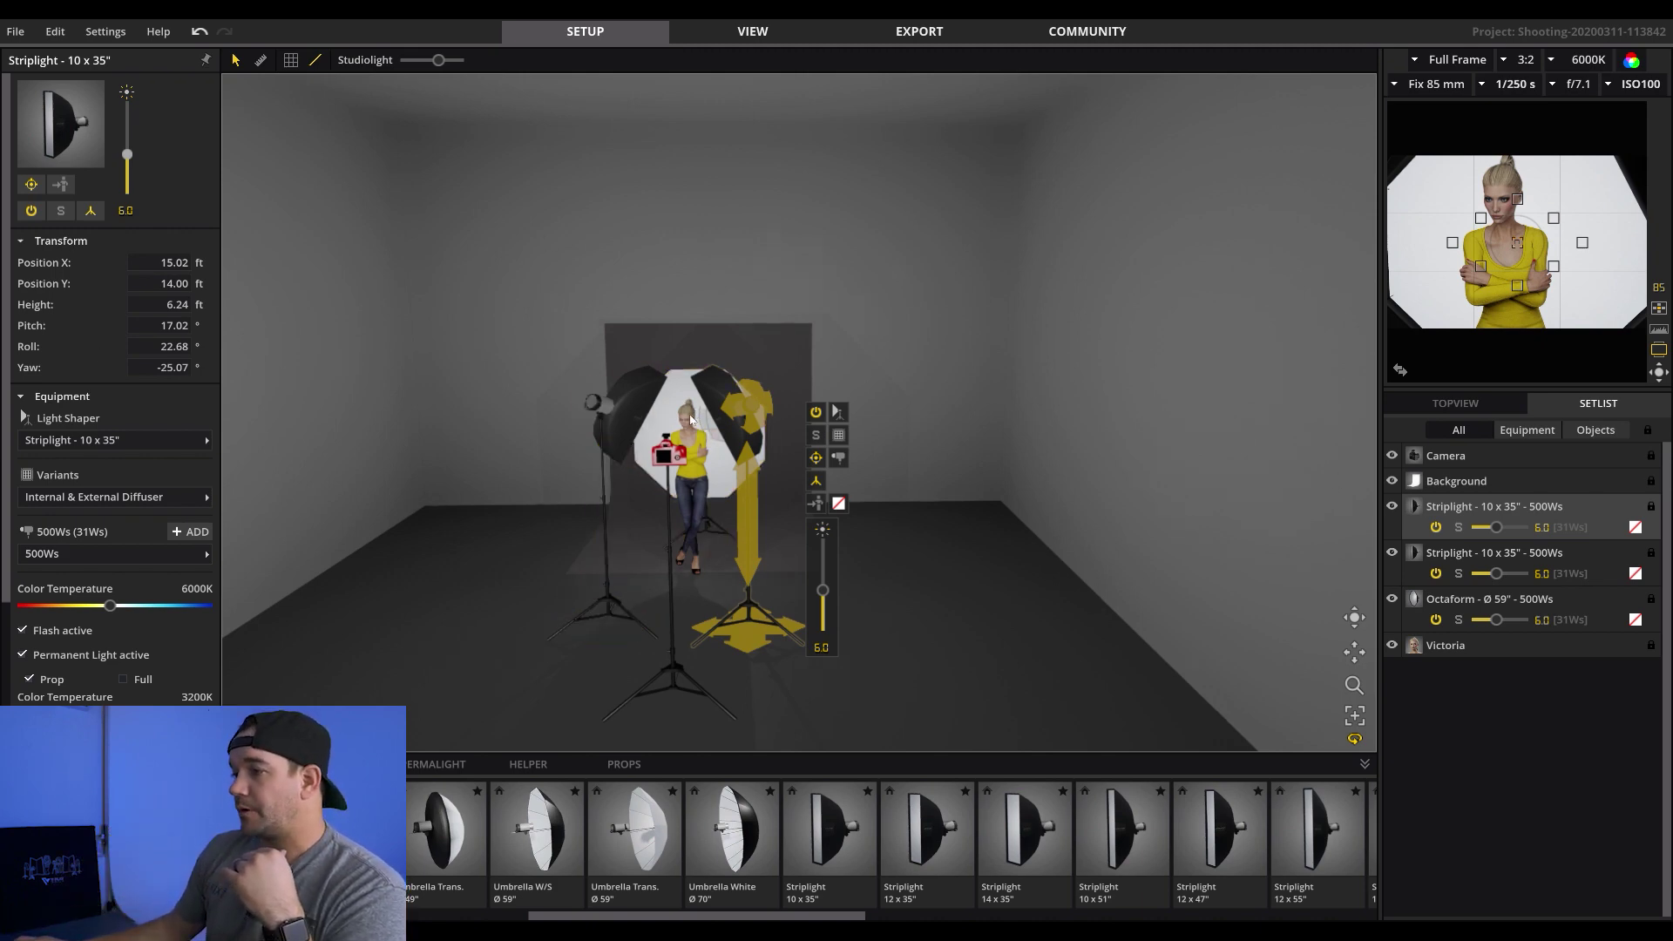
{"action": "left_click", "coordinate": [684, 488]}
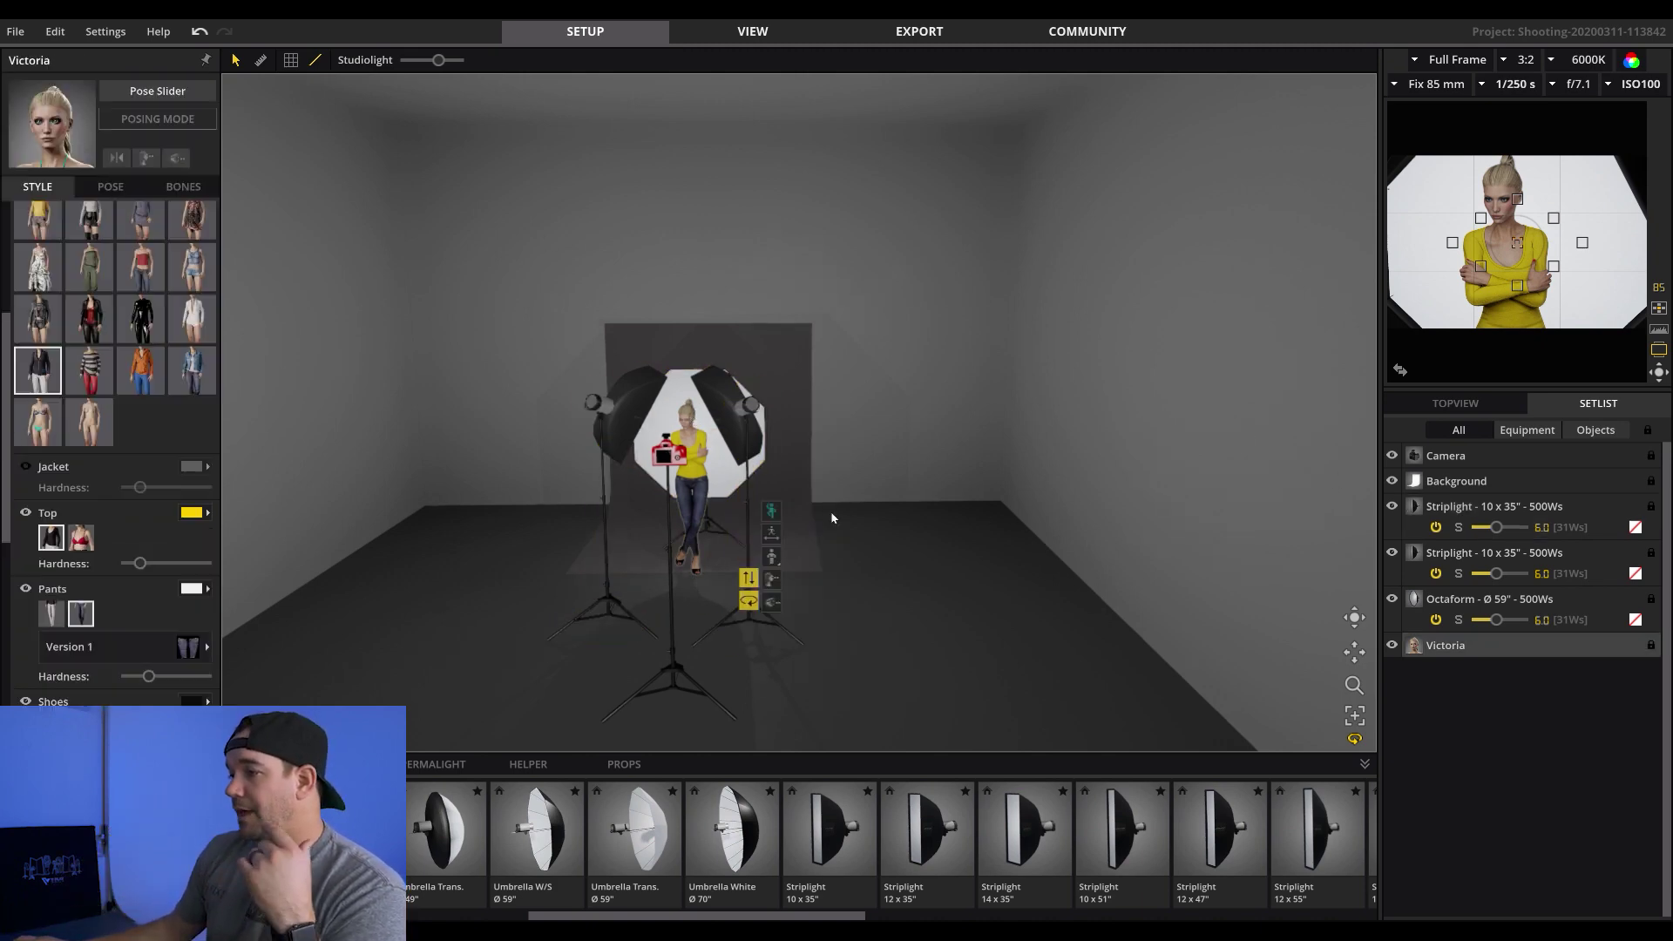
Turn on Rotate Eyes towards Camera so the model looks into the lens
{"action": "left_click", "coordinate": [771, 581]}
{"action": "left_click", "coordinate": [772, 601]}
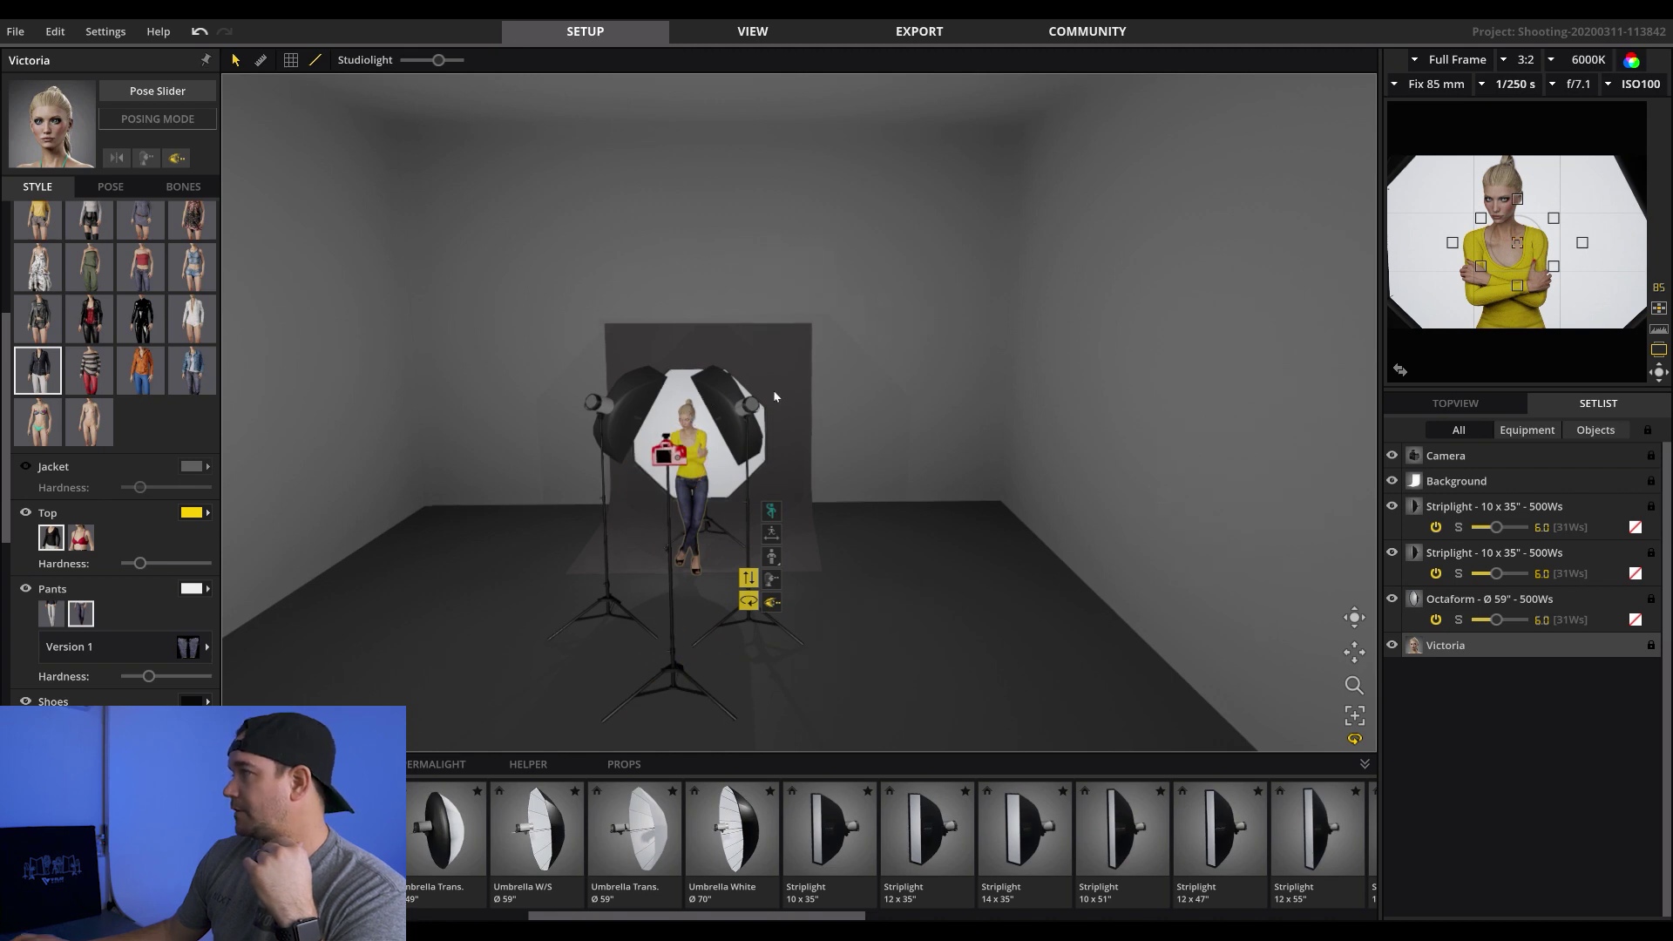
{"action": "left_click", "coordinate": [772, 603]}
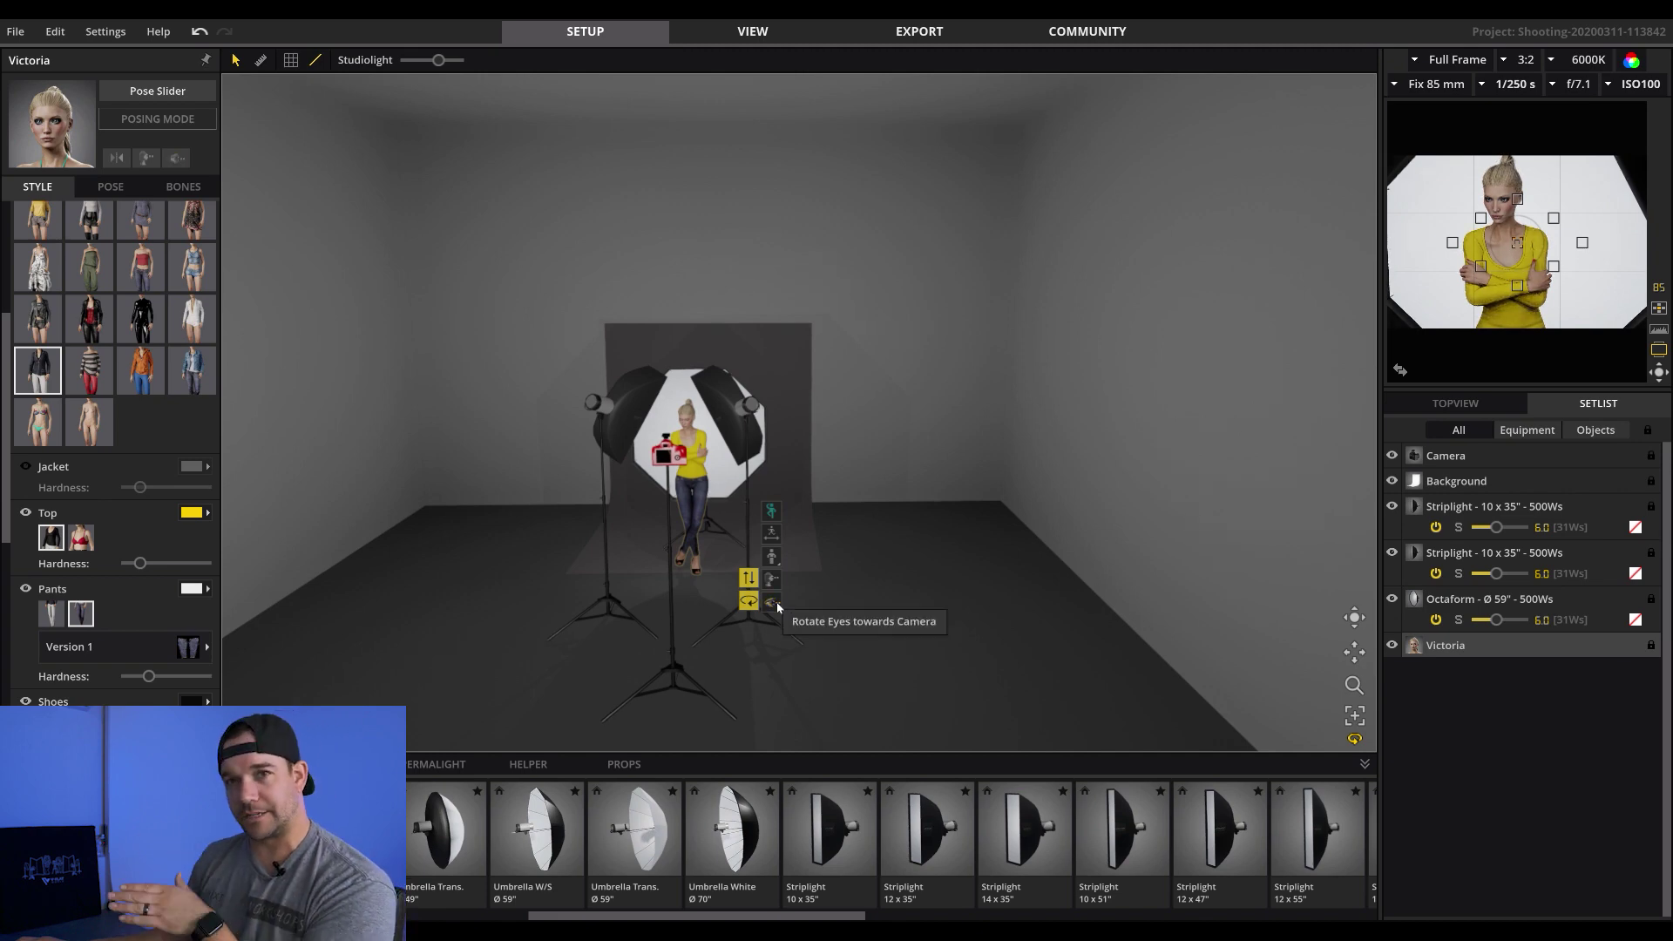
{"action": "left_click", "coordinate": [772, 603]}
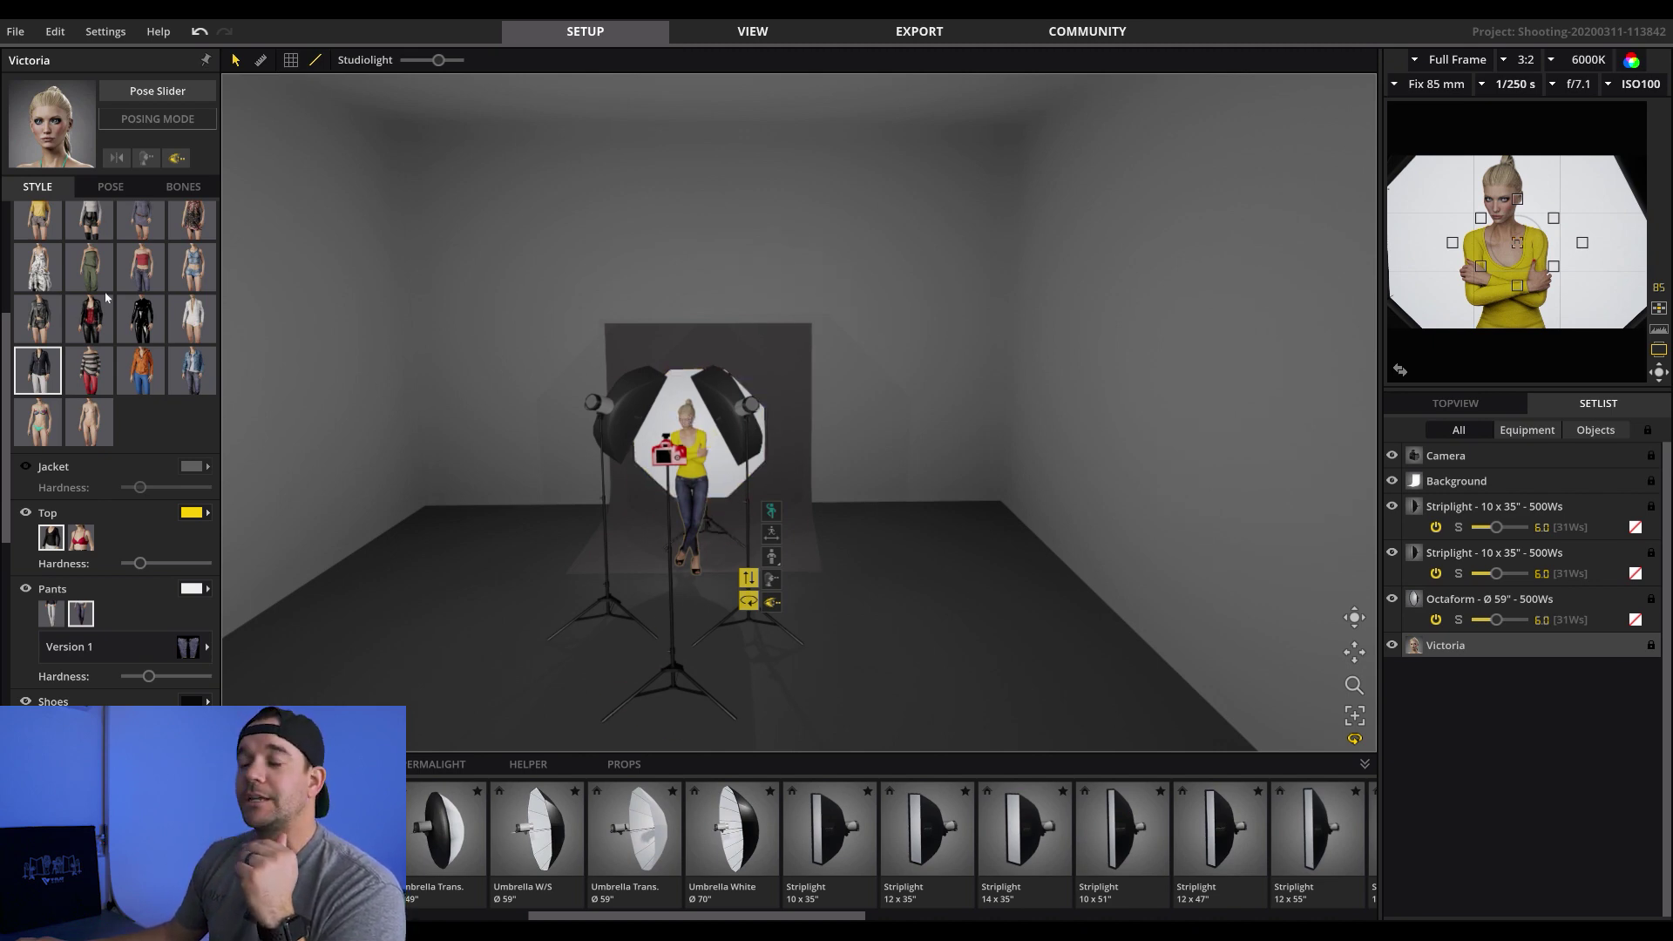
Try a head tilt in Posing Mode, undo it, and leave Posing Mode
{"action": "left_click", "coordinate": [157, 120]}
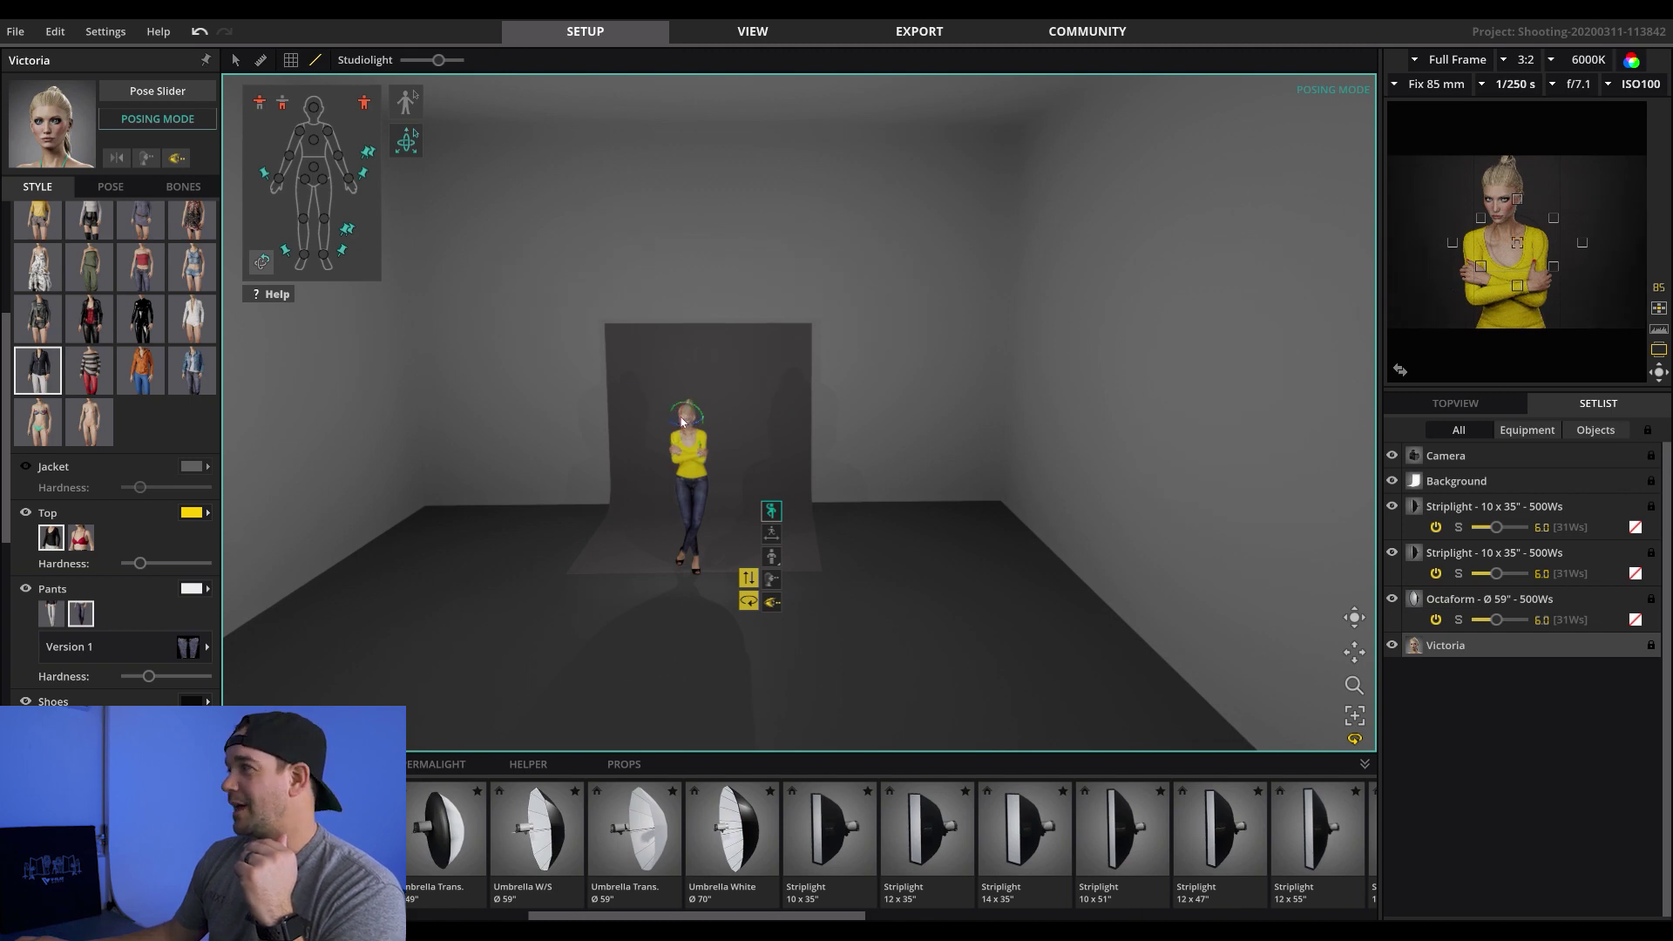
{"action": "mouse_move", "coordinate": [683, 420]}
{"action": "left_mouse_down"}
{"action": "mouse_move", "coordinate": [674, 387]}
{"action": "mouse_move", "coordinate": [692, 419]}
{"action": "left_mouse_up"}
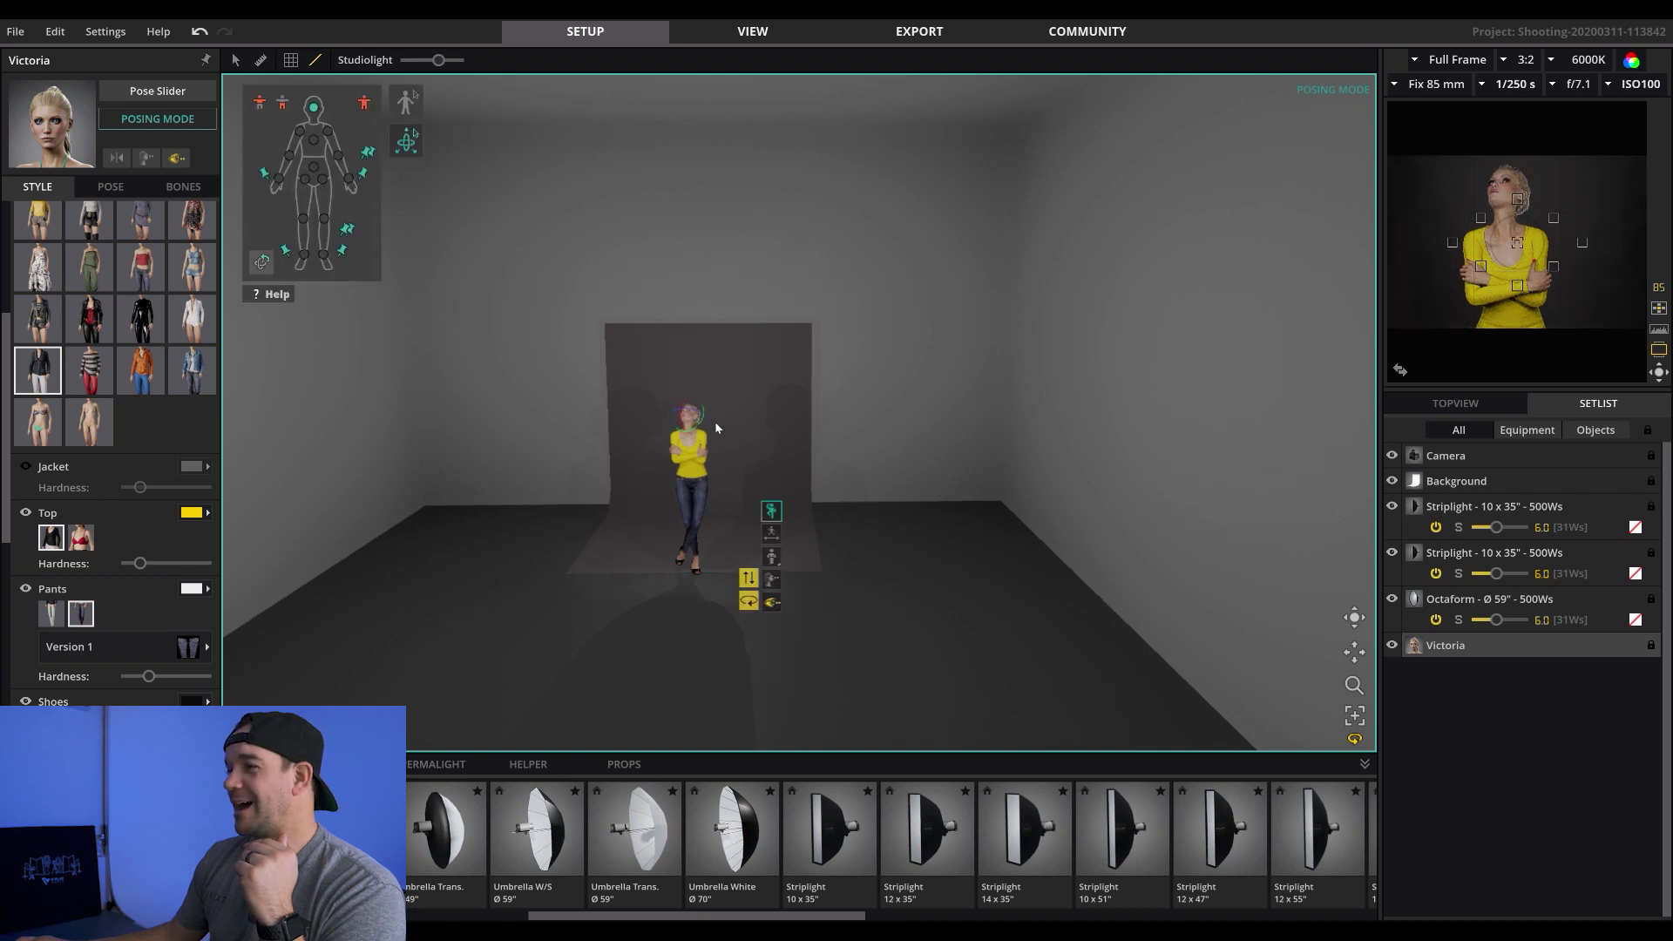
{"action": "left_click", "coordinate": [197, 32]}
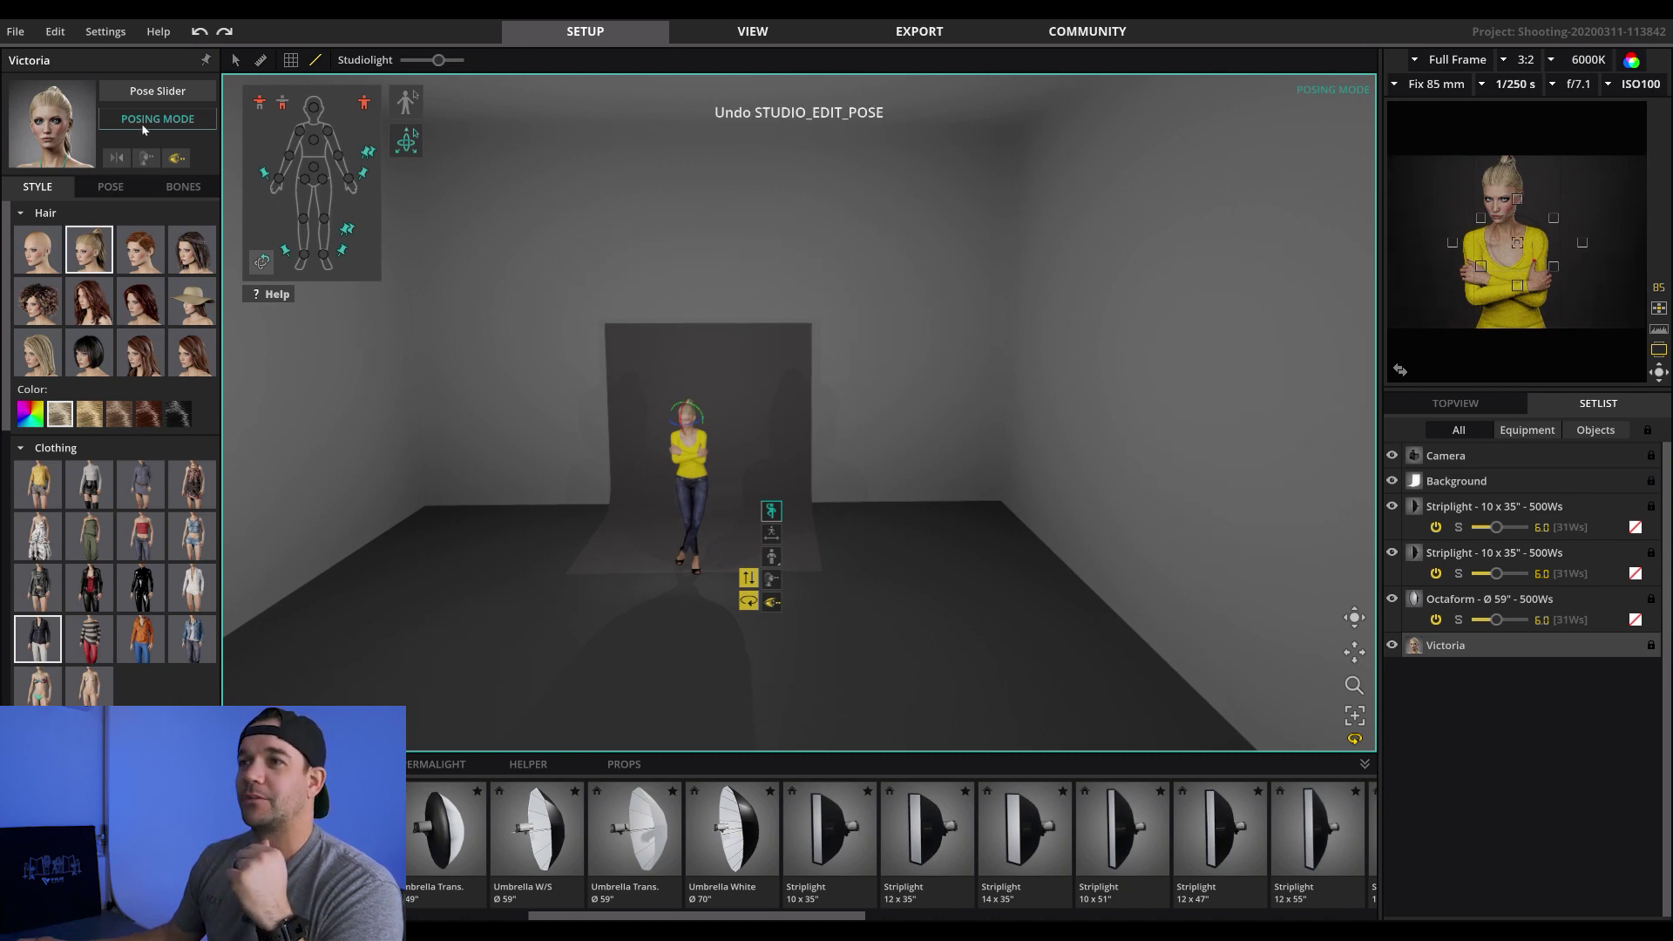
{"action": "left_click", "coordinate": [144, 125]}
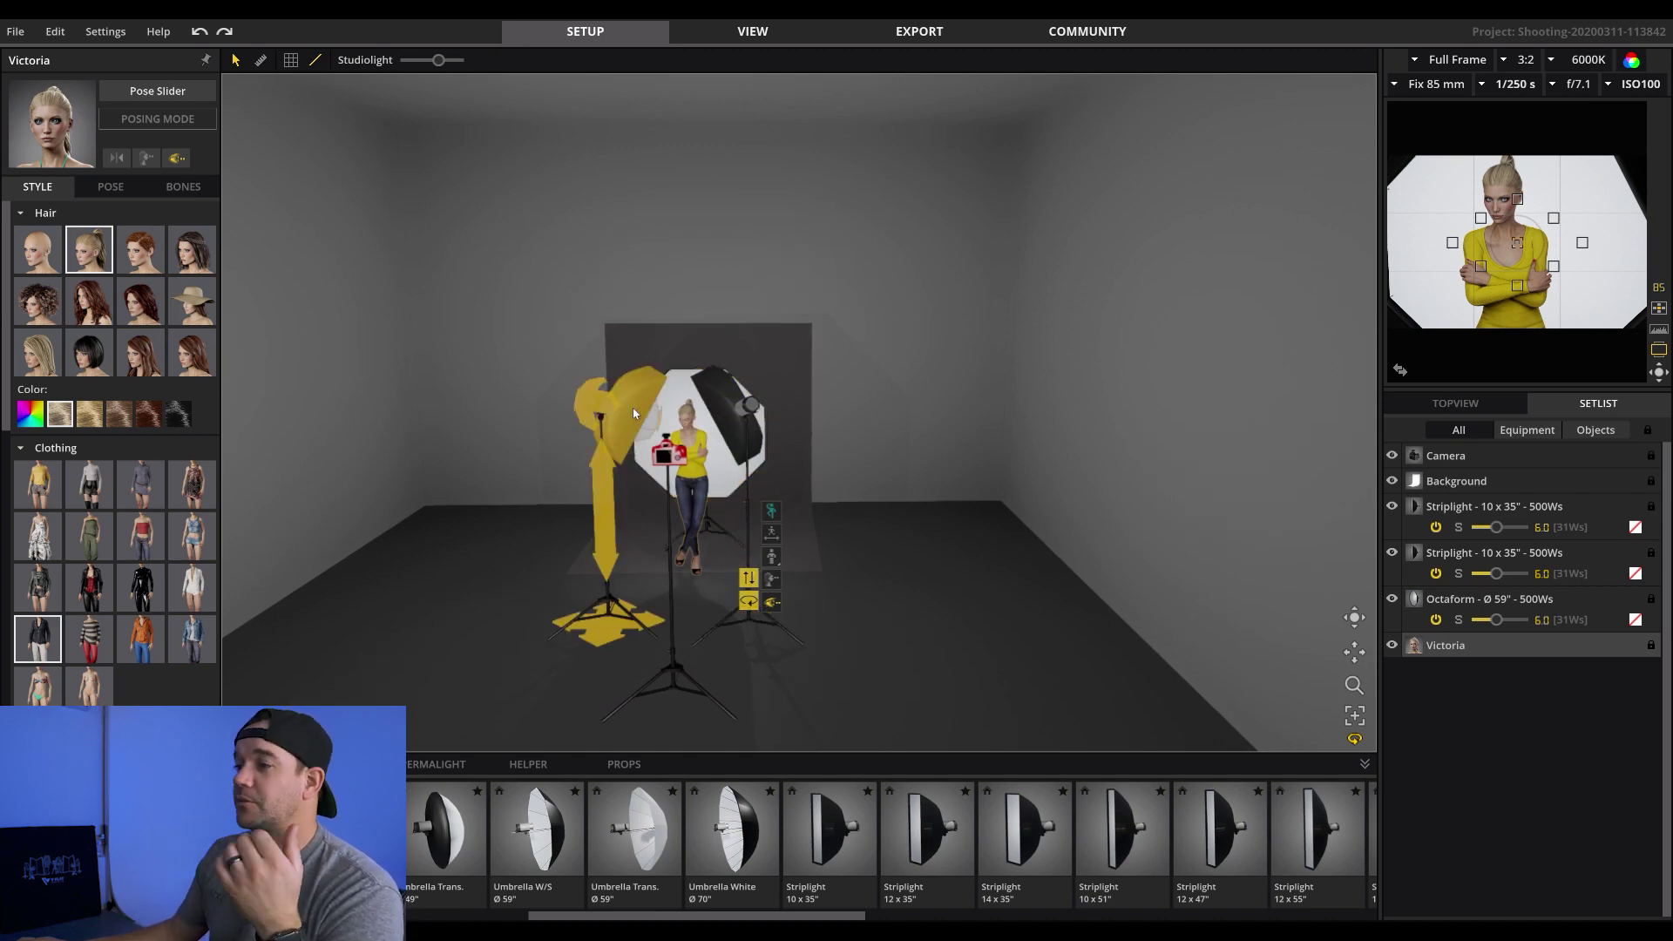
{"action": "left_click", "coordinate": [745, 427]}
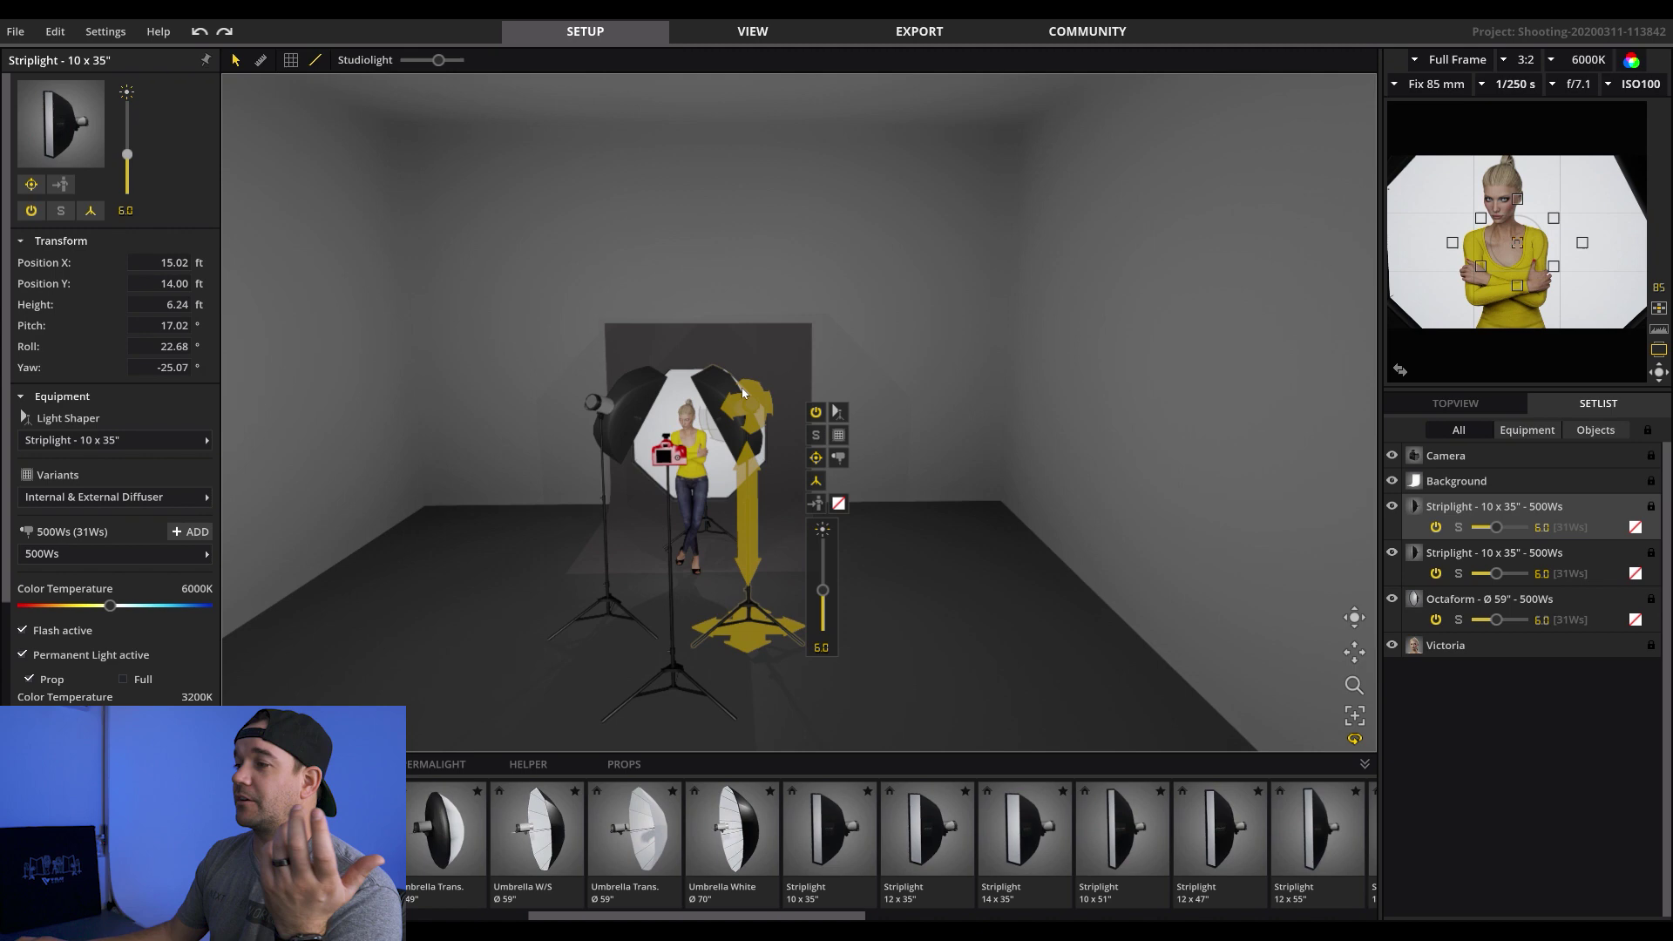
{"action": "left_click", "coordinate": [817, 435]}
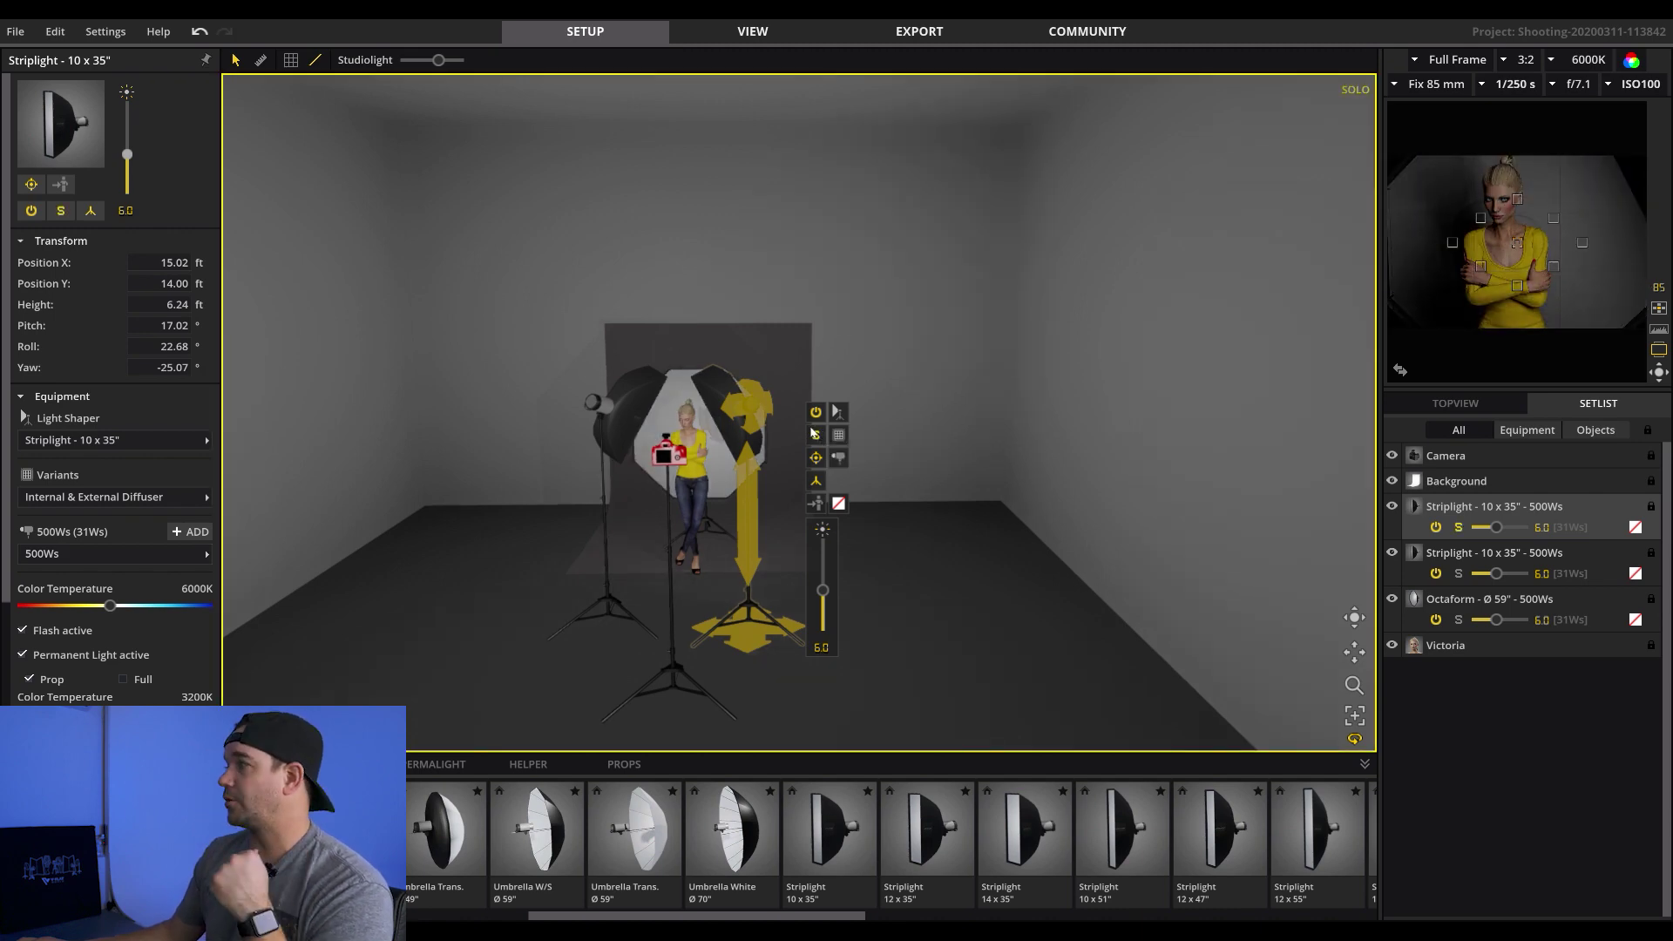
{"action": "left_click", "coordinate": [614, 432]}
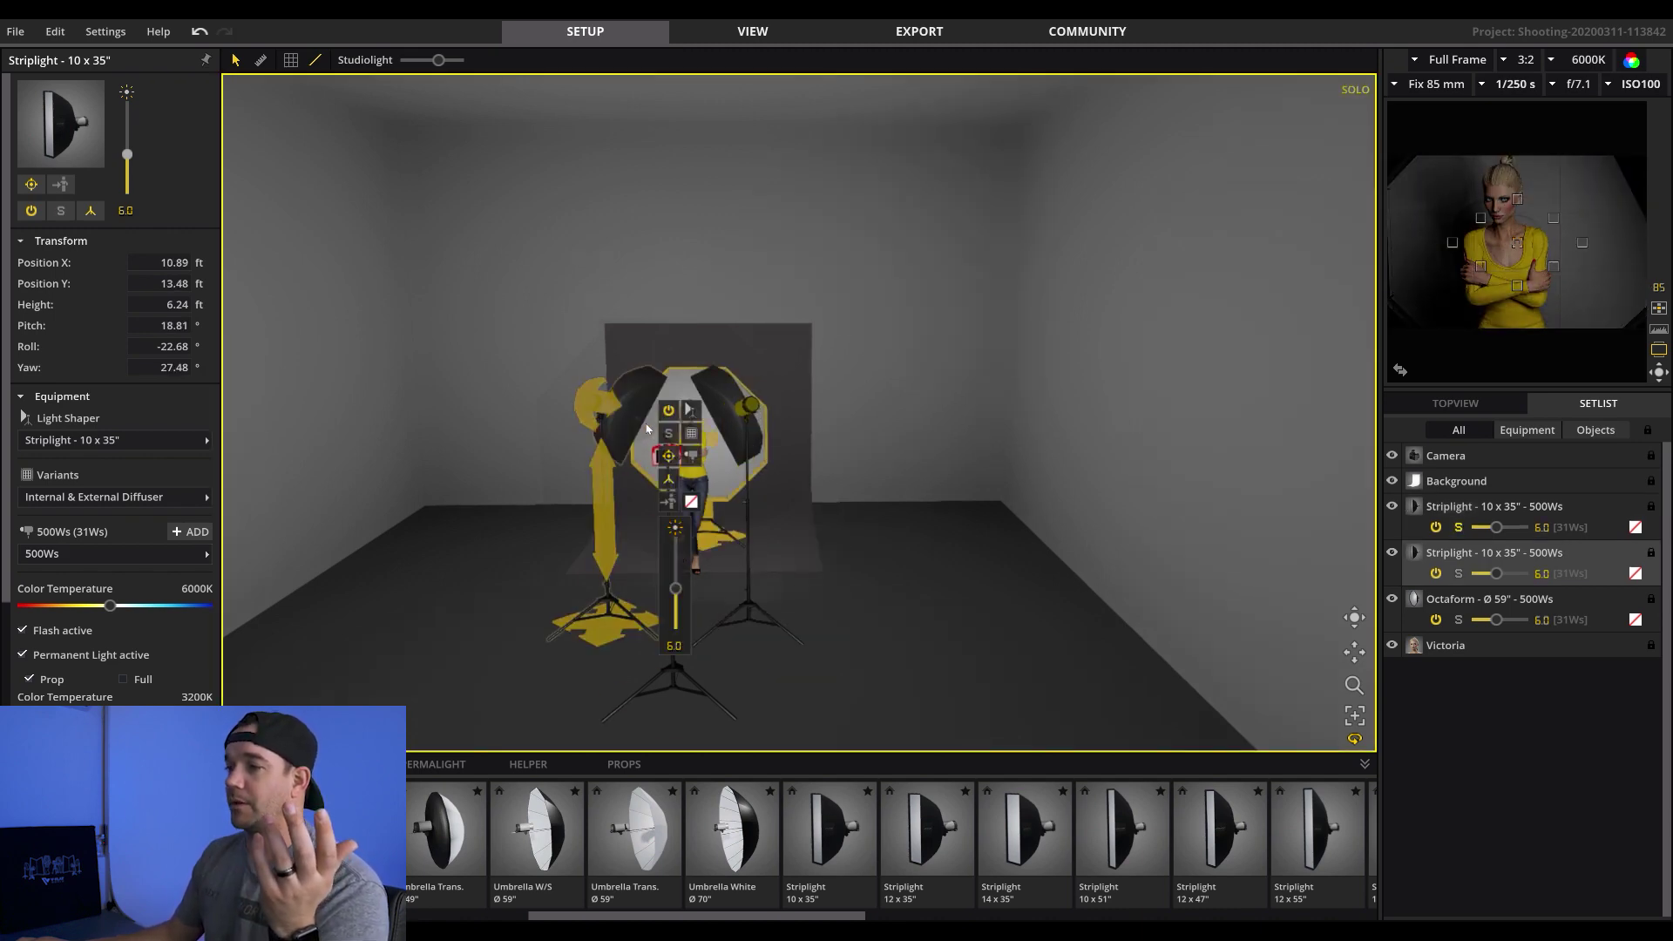
{"action": "left_click", "coordinate": [672, 433]}
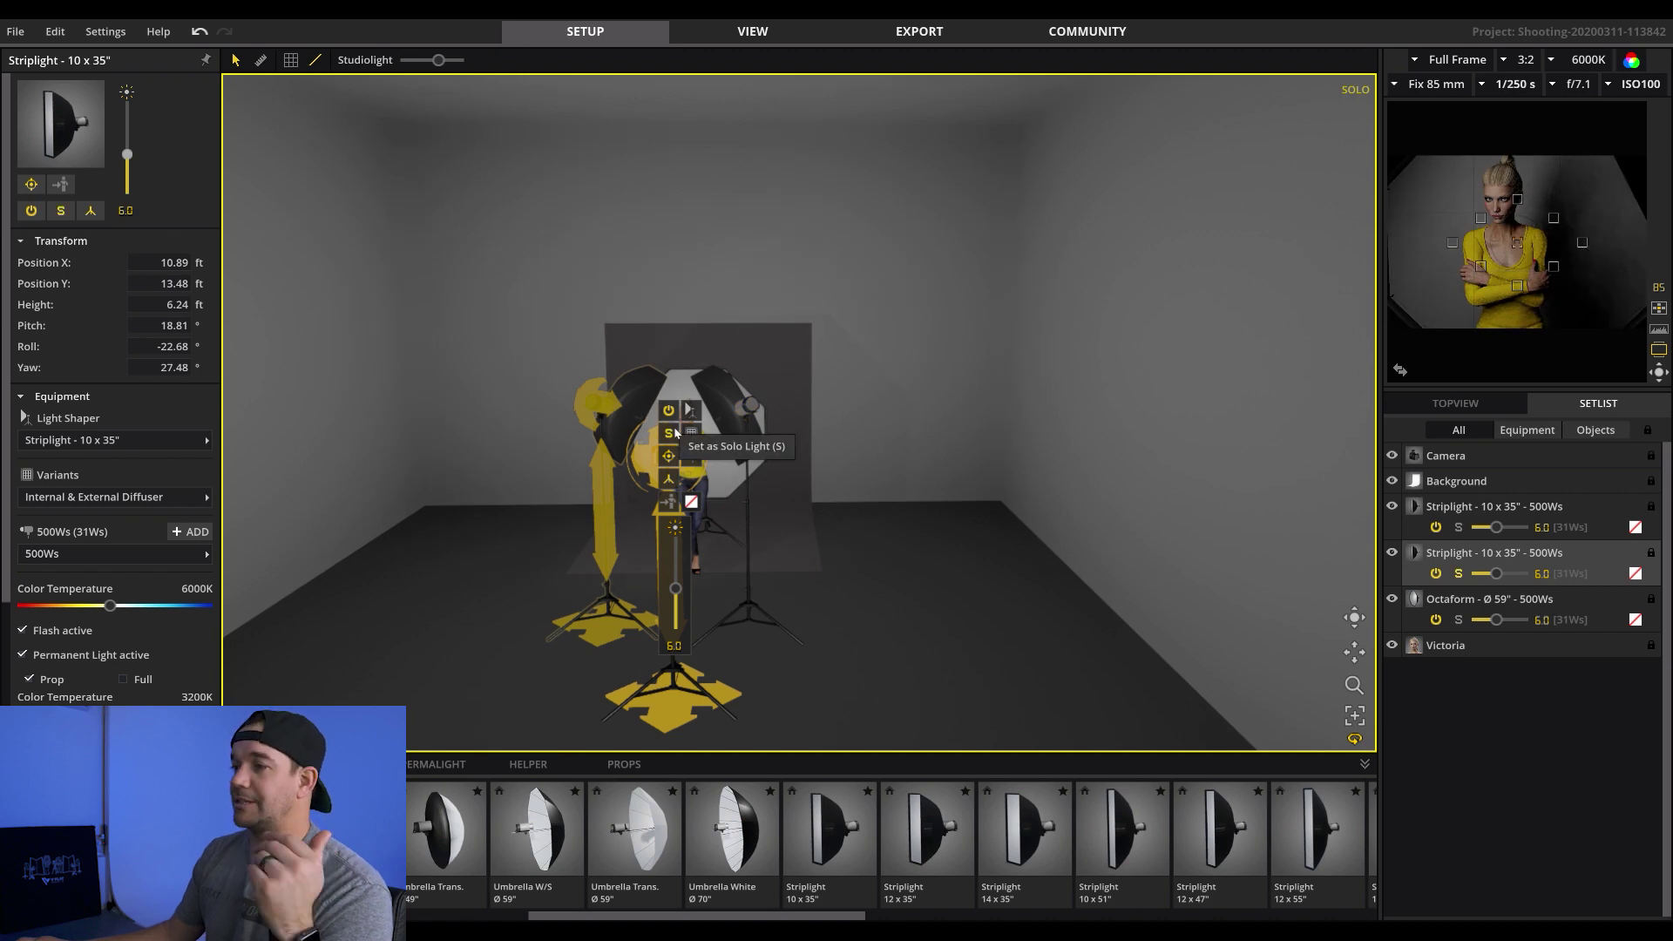
{"action": "left_click", "coordinate": [670, 433]}
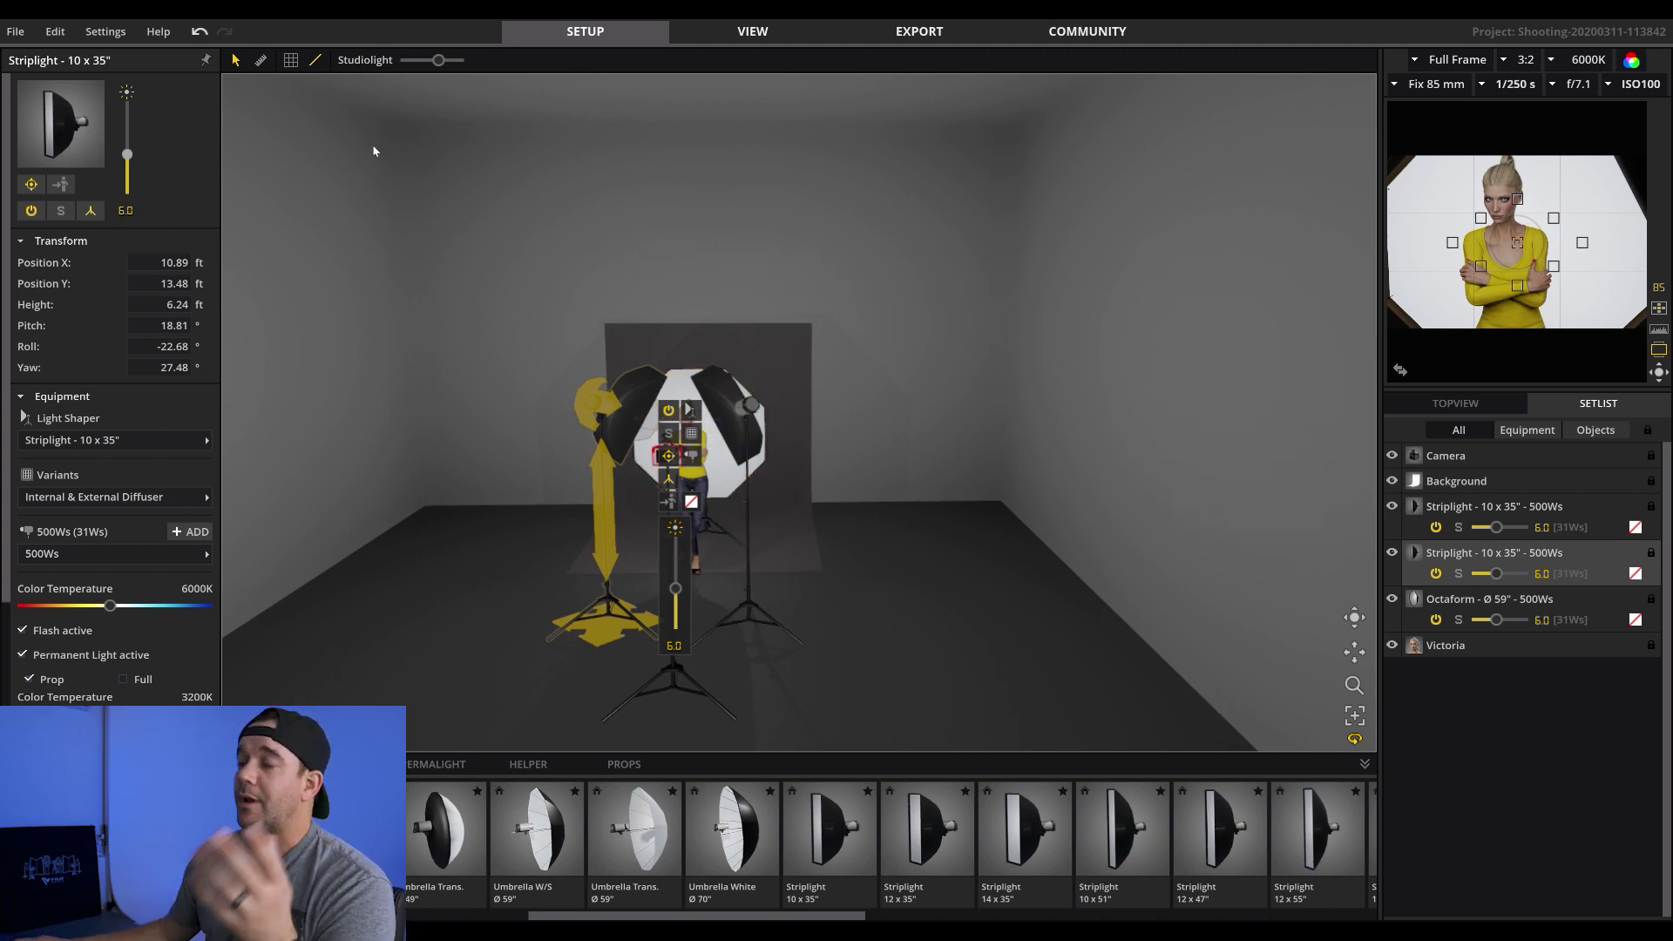
Place a HELPER Reflector in front of Victoria and size it 3.33 by 3.33 ft
{"action": "left_click", "coordinate": [528, 764]}
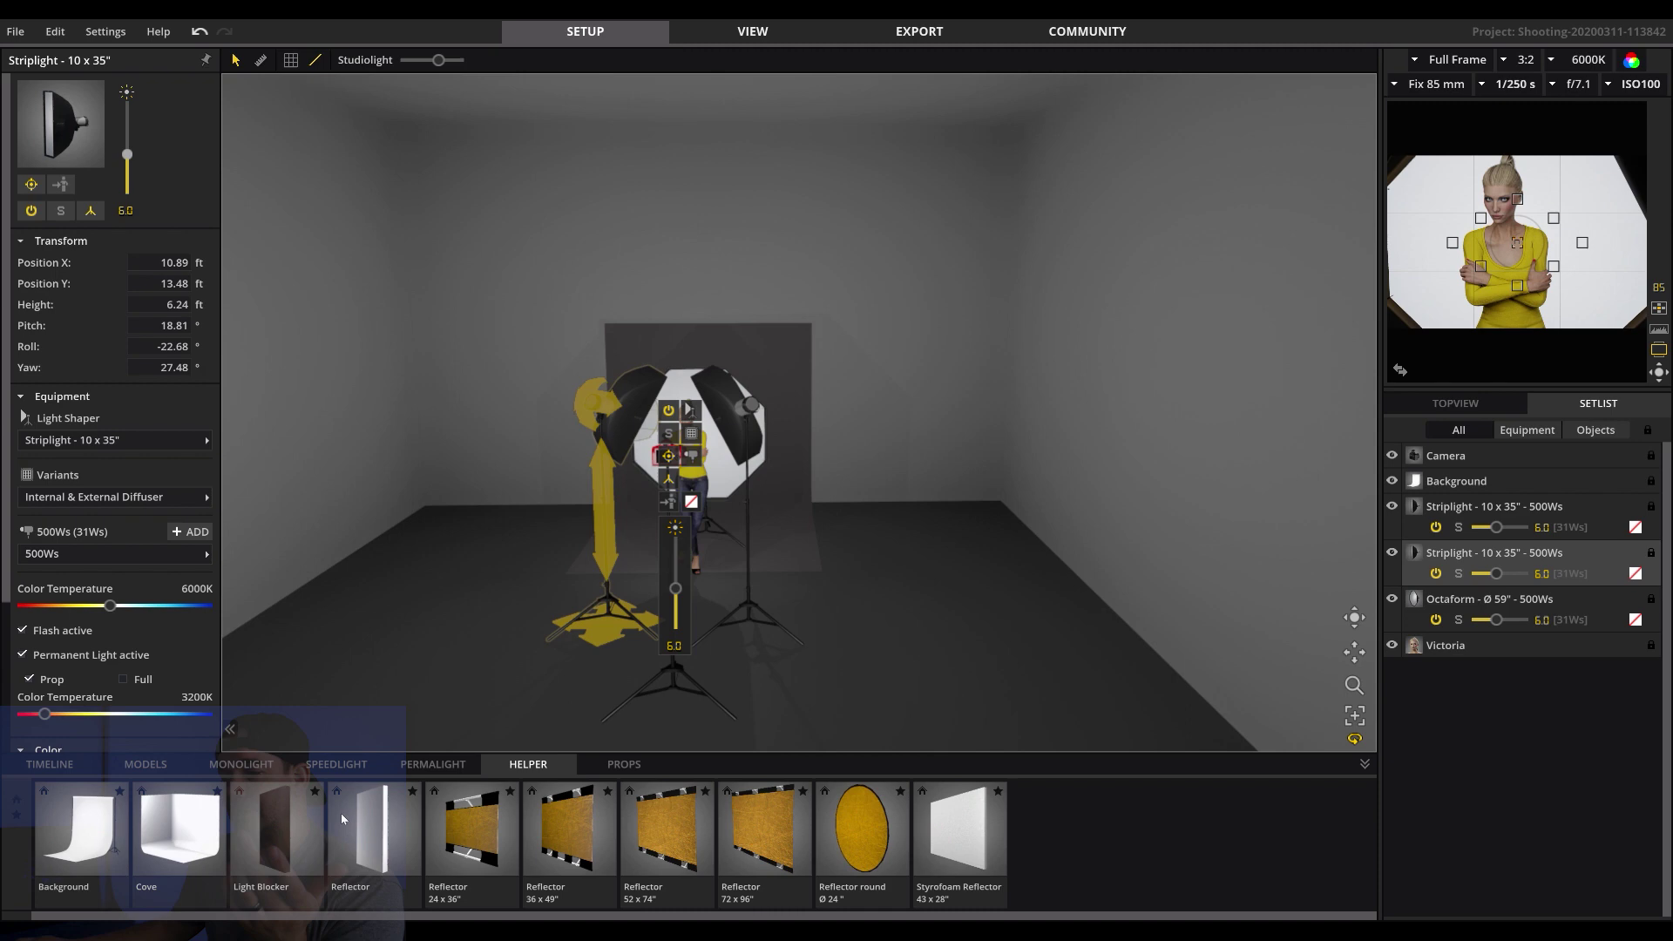
{"action": "left_click_drag", "start_coordinate": [369, 822], "coordinate": [690, 651]}
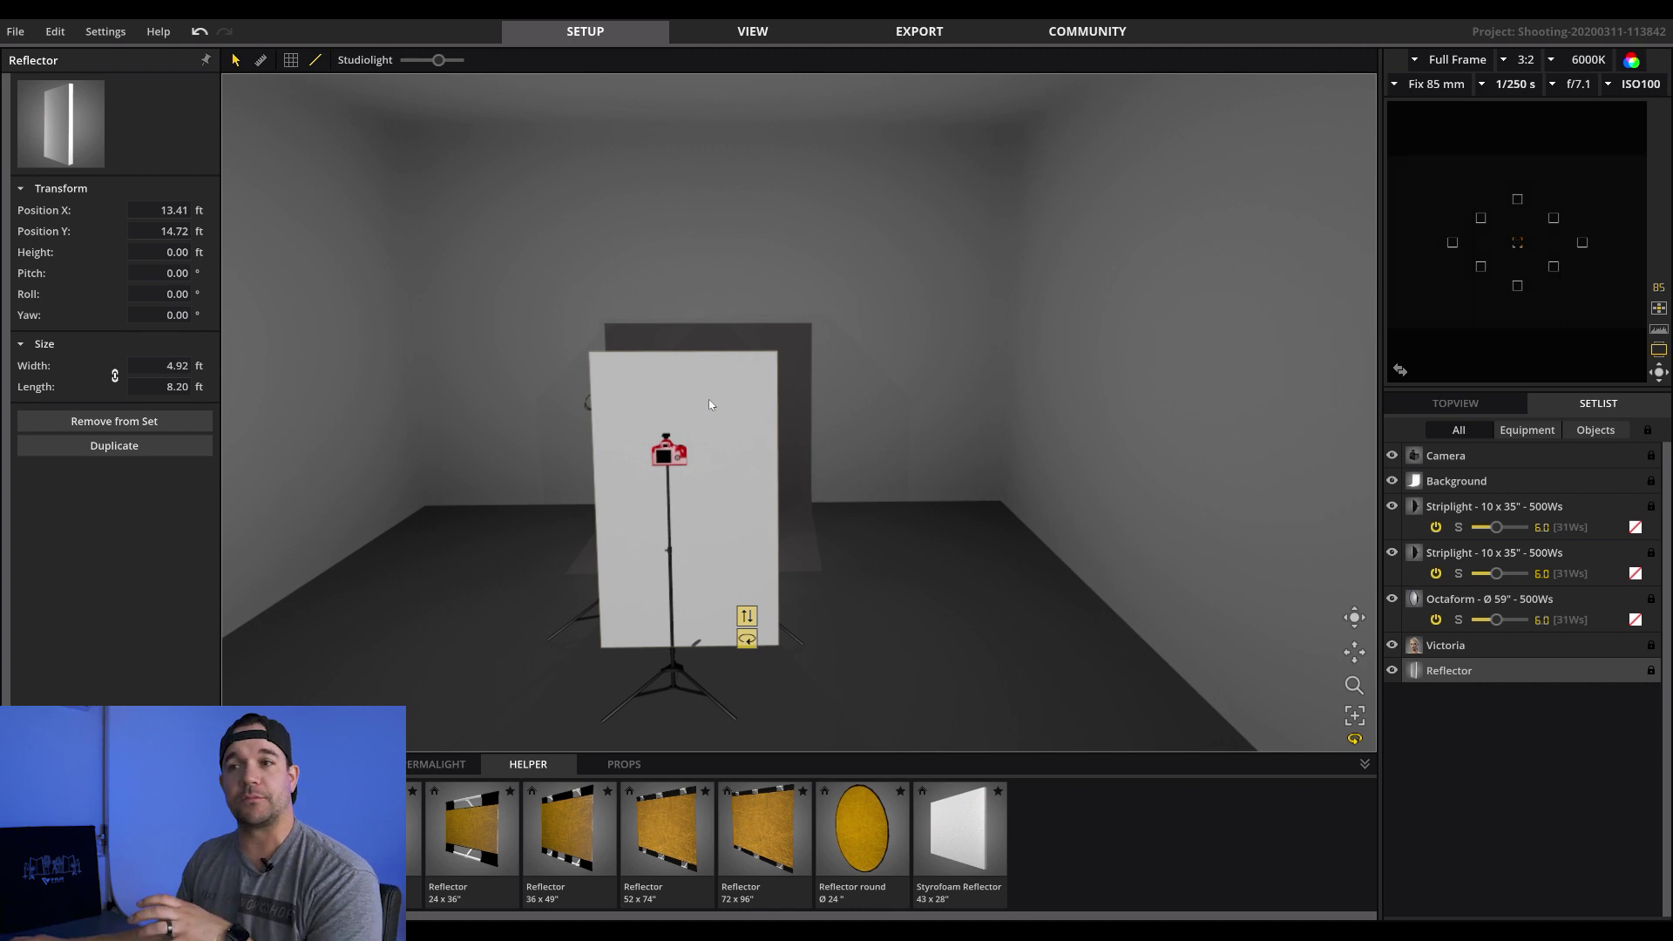
{"action": "left_click", "coordinate": [186, 367]}
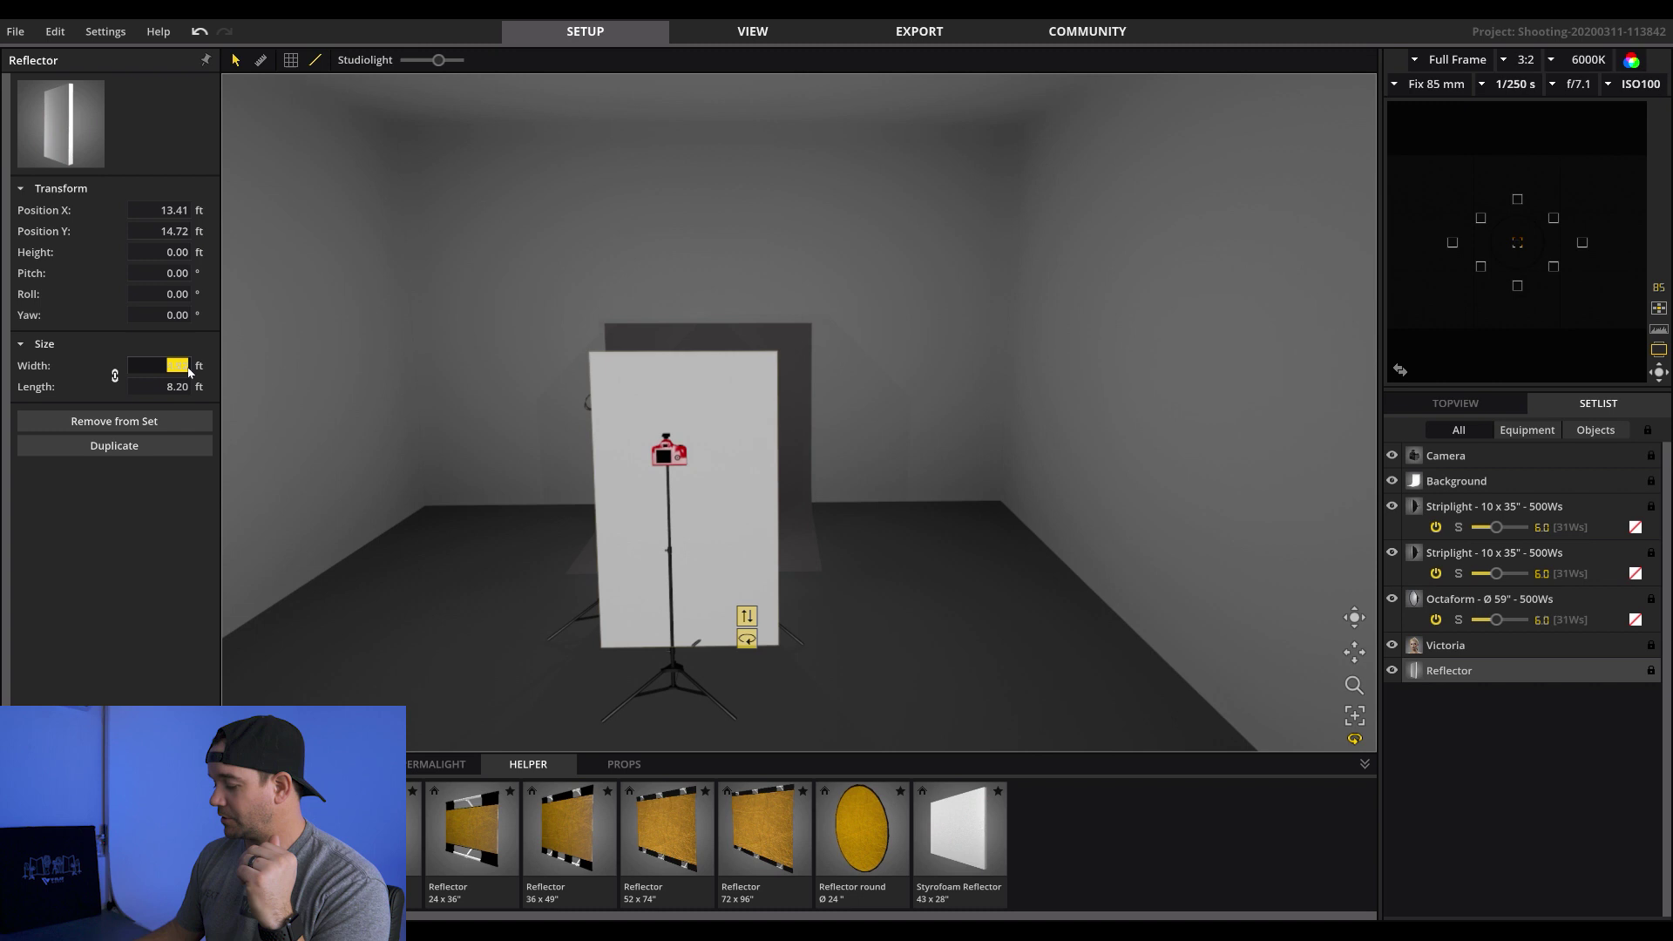
{"action": "left_click", "coordinate": [188, 371]}
{"action": "key", "text": "Return"}
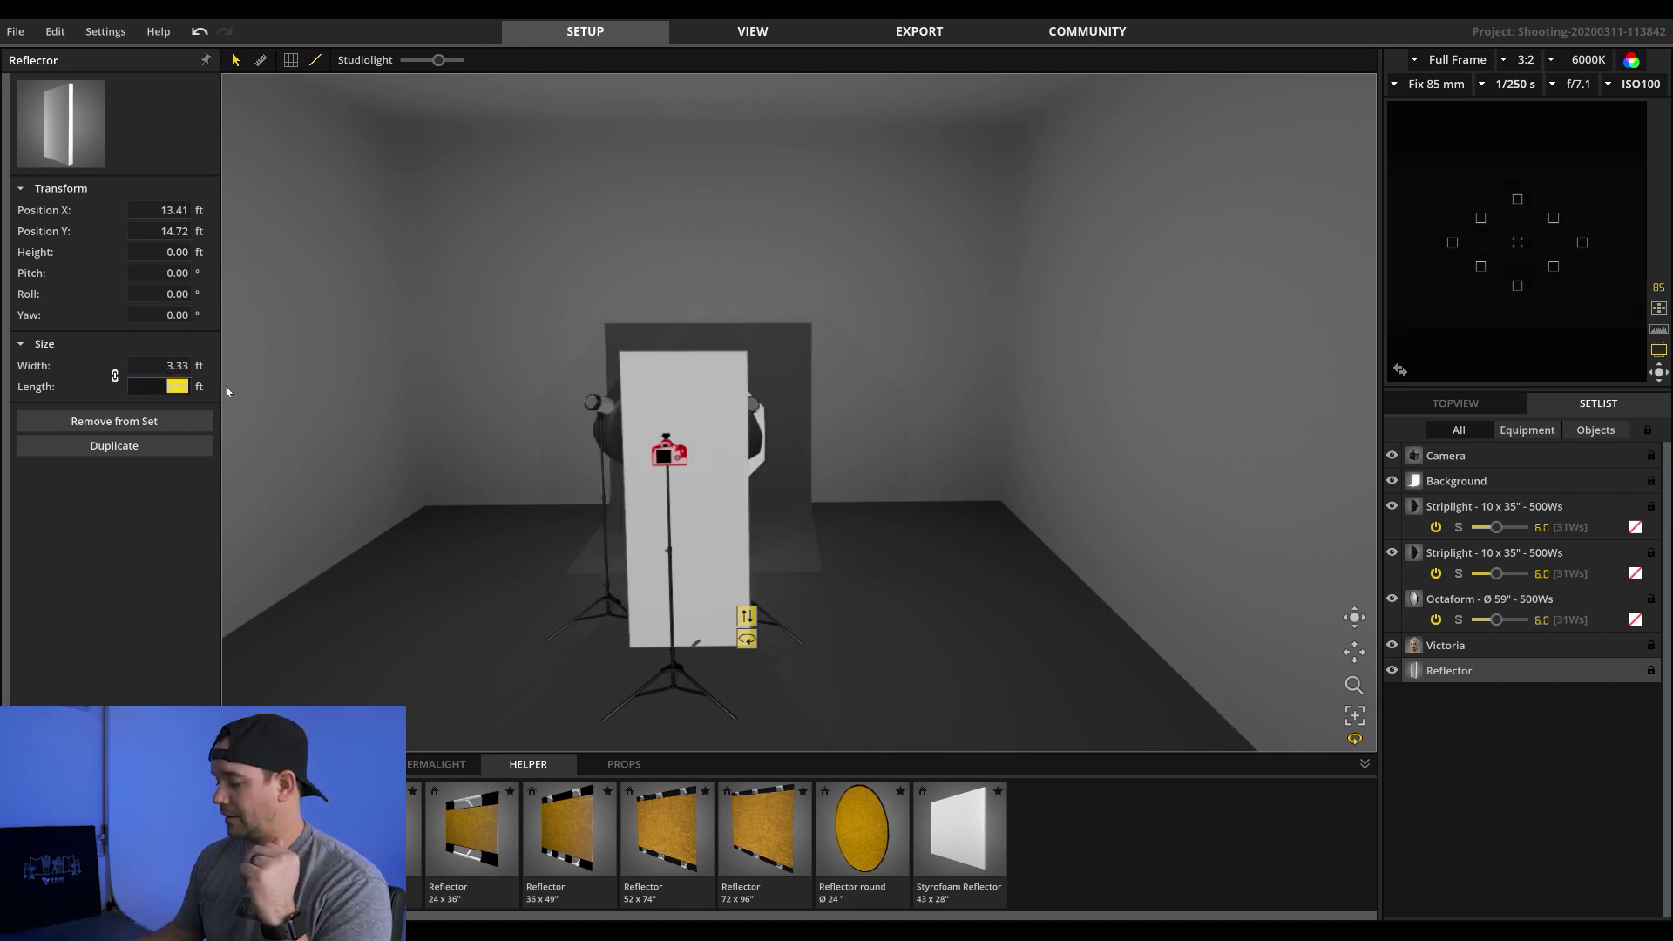
{"action": "type", "text": "6.67"}
{"action": "key", "text": "Return"}
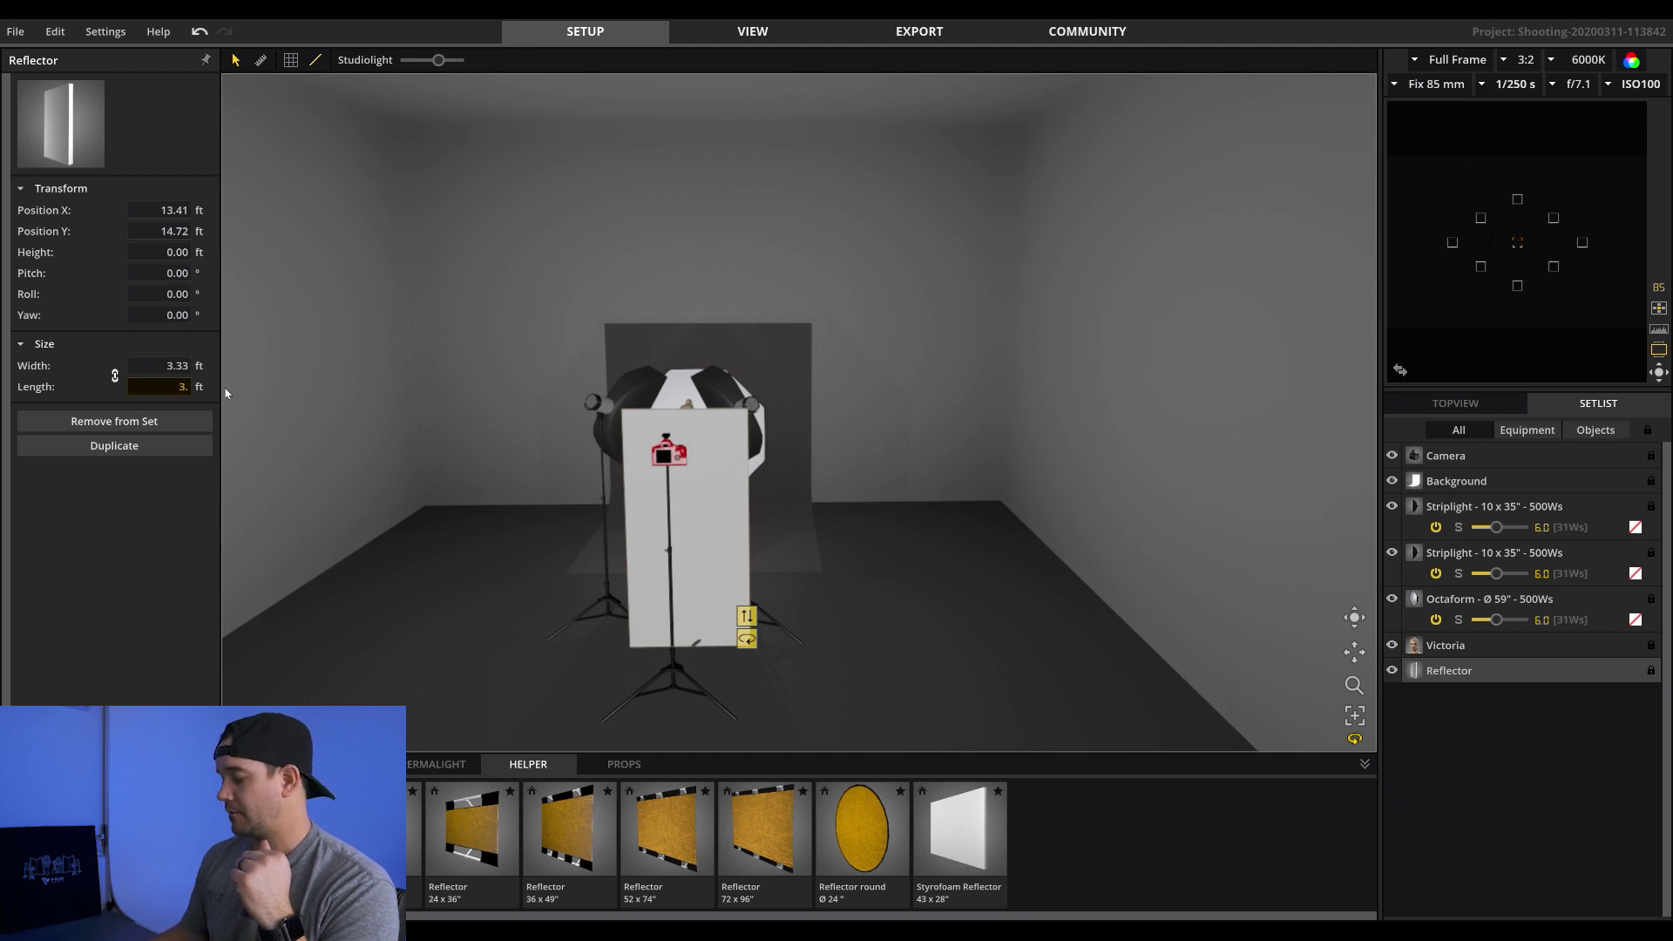
{"action": "key", "text": "Return"}
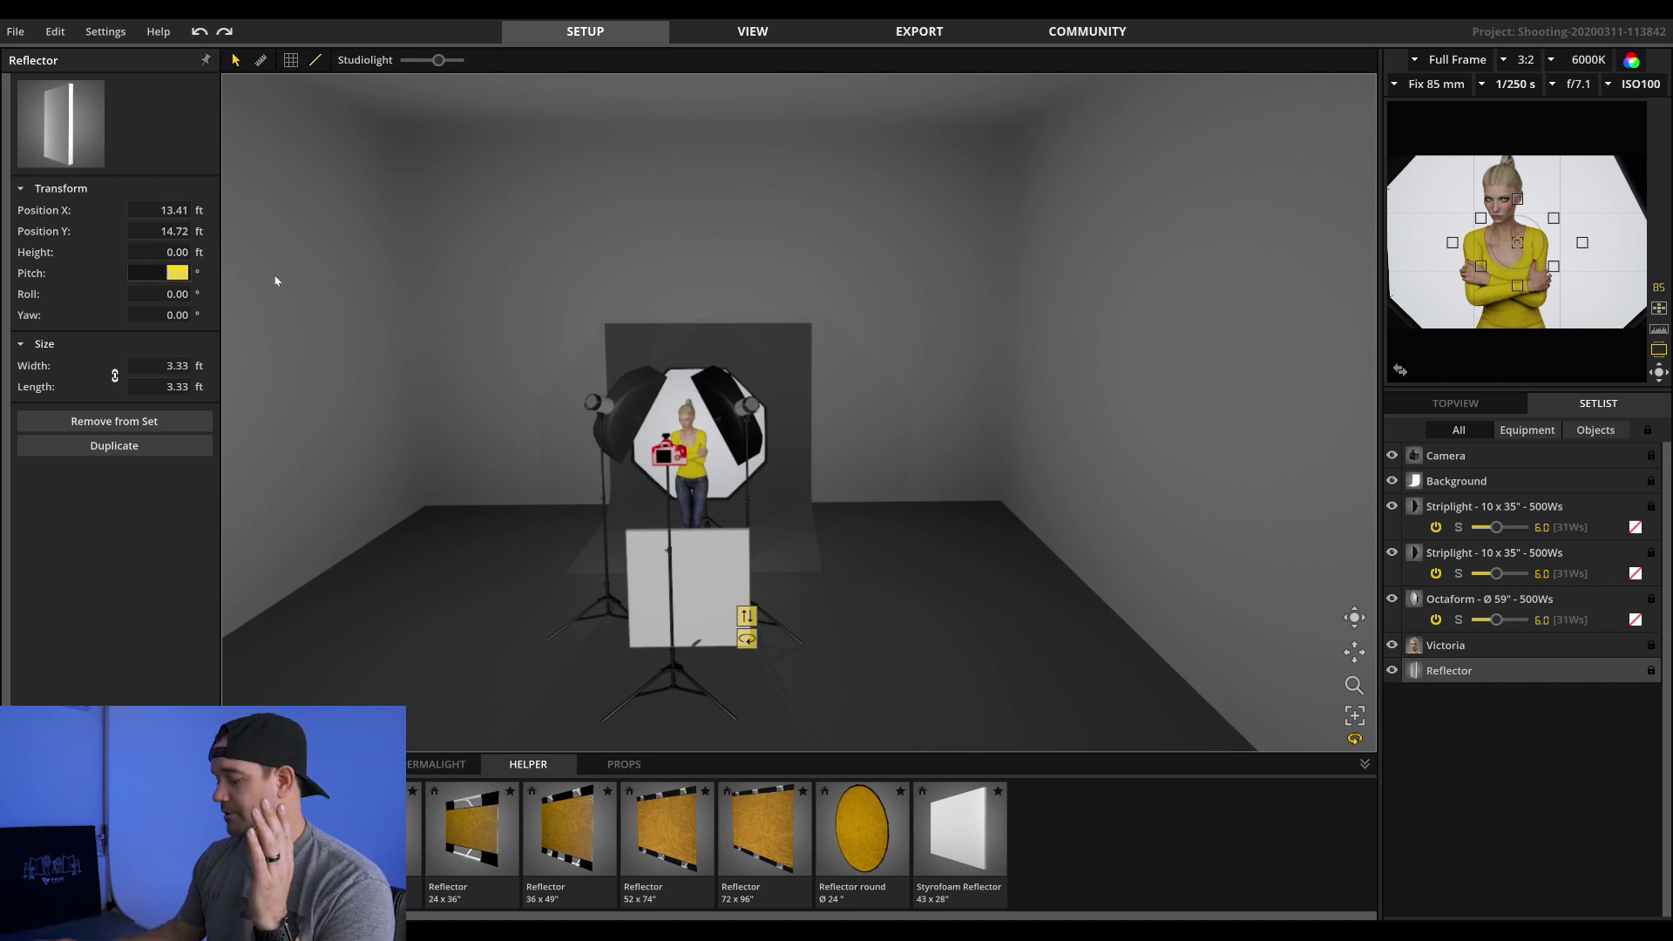
Tip the reflector flat at 90° pitch, raise it to 3.33 ft, and orbit to check
{"action": "key", "text": "Return"}
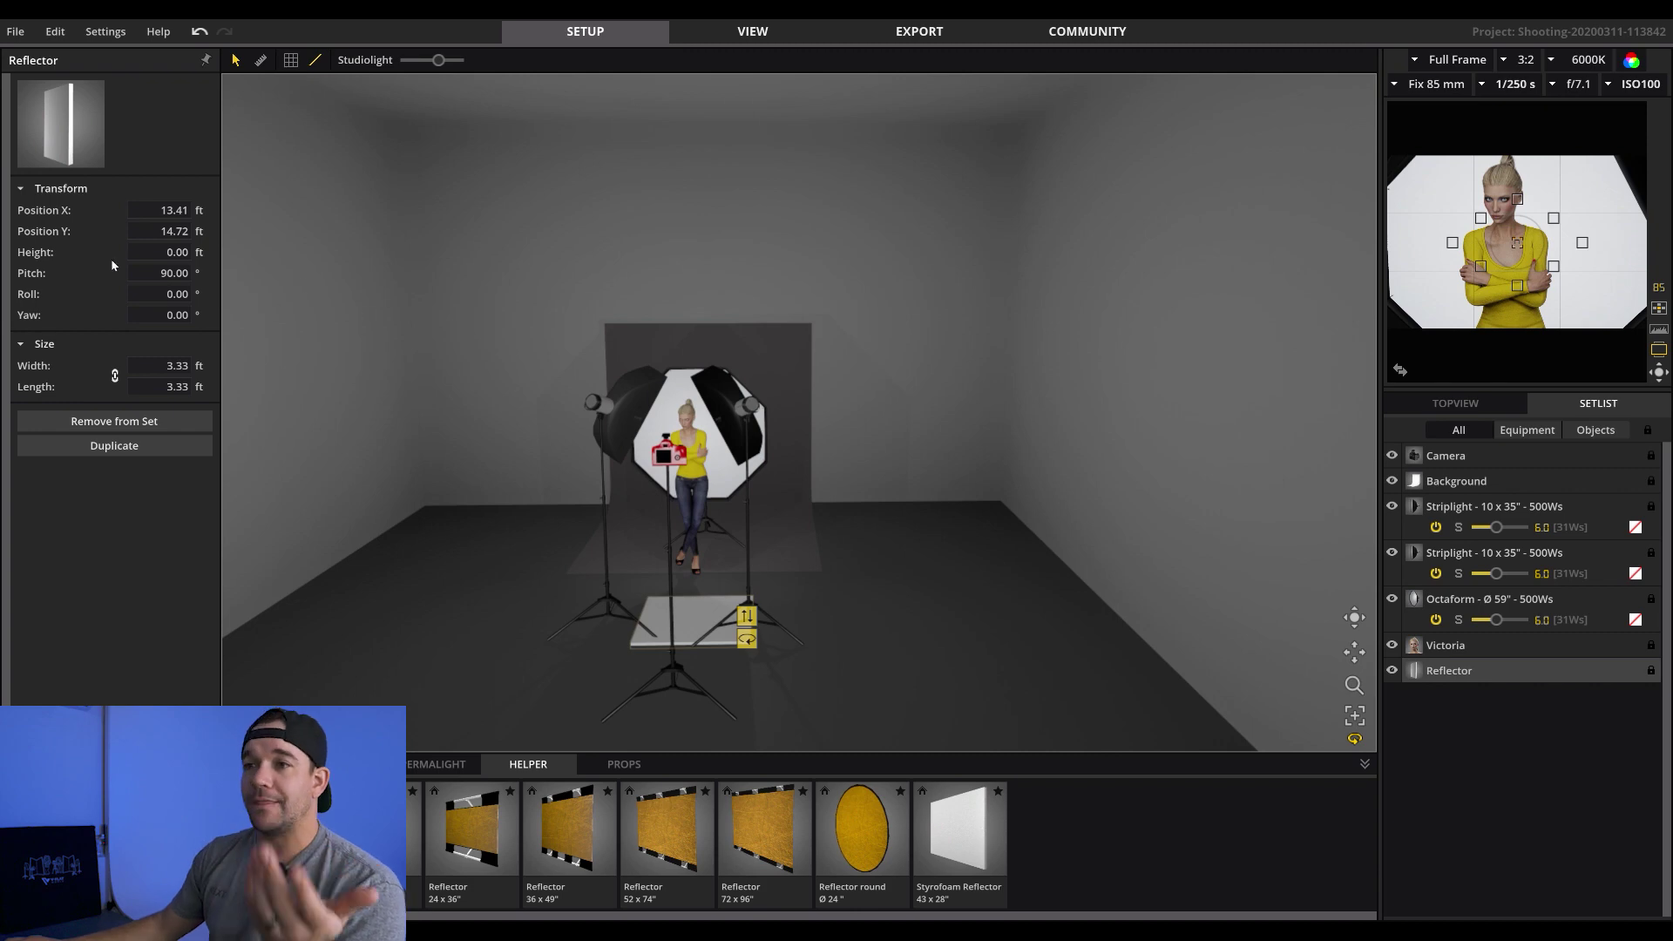
{"action": "left_click_drag", "start_coordinate": [42, 262], "coordinate": [180, 235]}
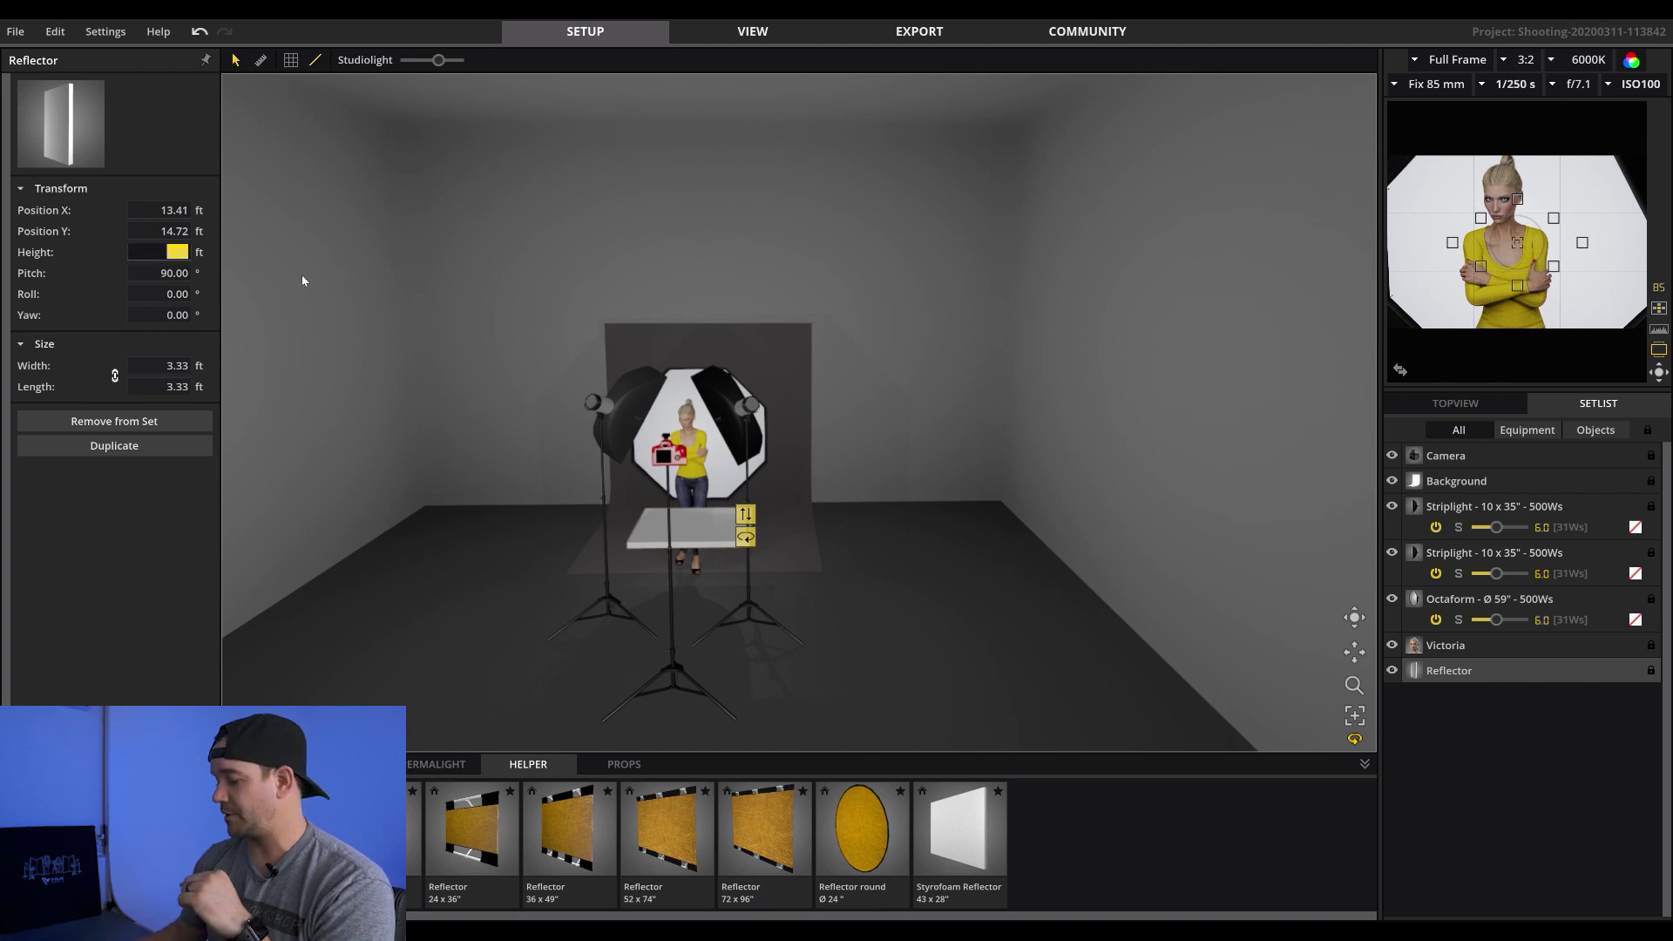
{"action": "type", "text": "3.33"}
{"action": "key", "text": "Return"}
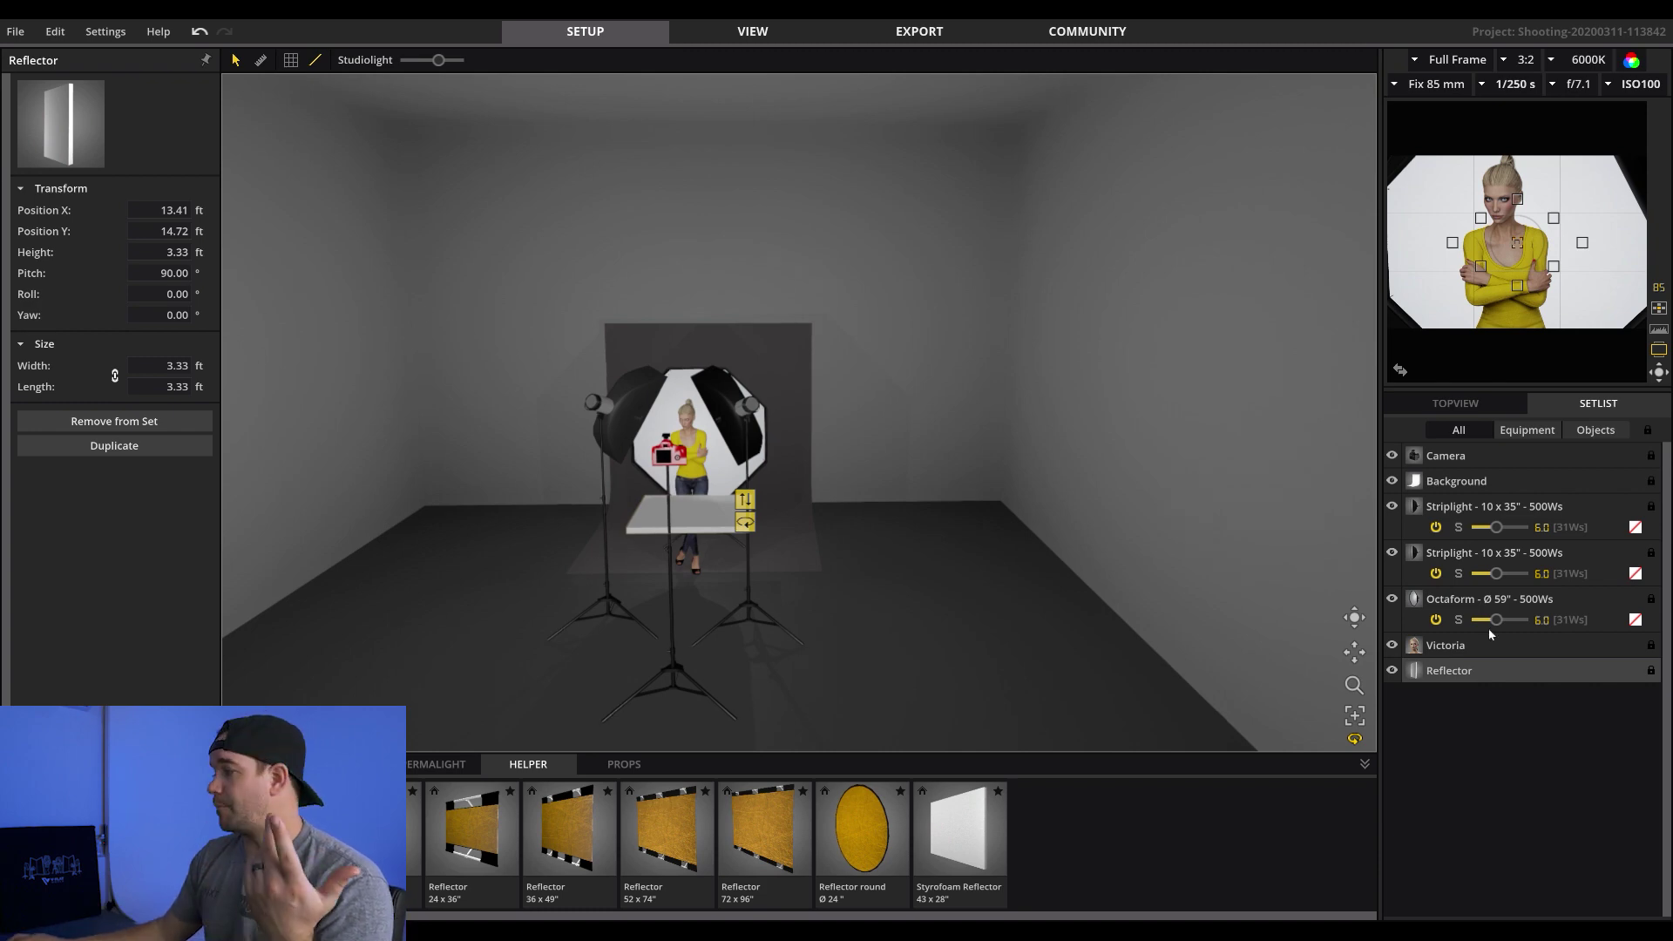
{"action": "left_click_drag", "start_coordinate": [1356, 618], "coordinate": [1206, 620]}
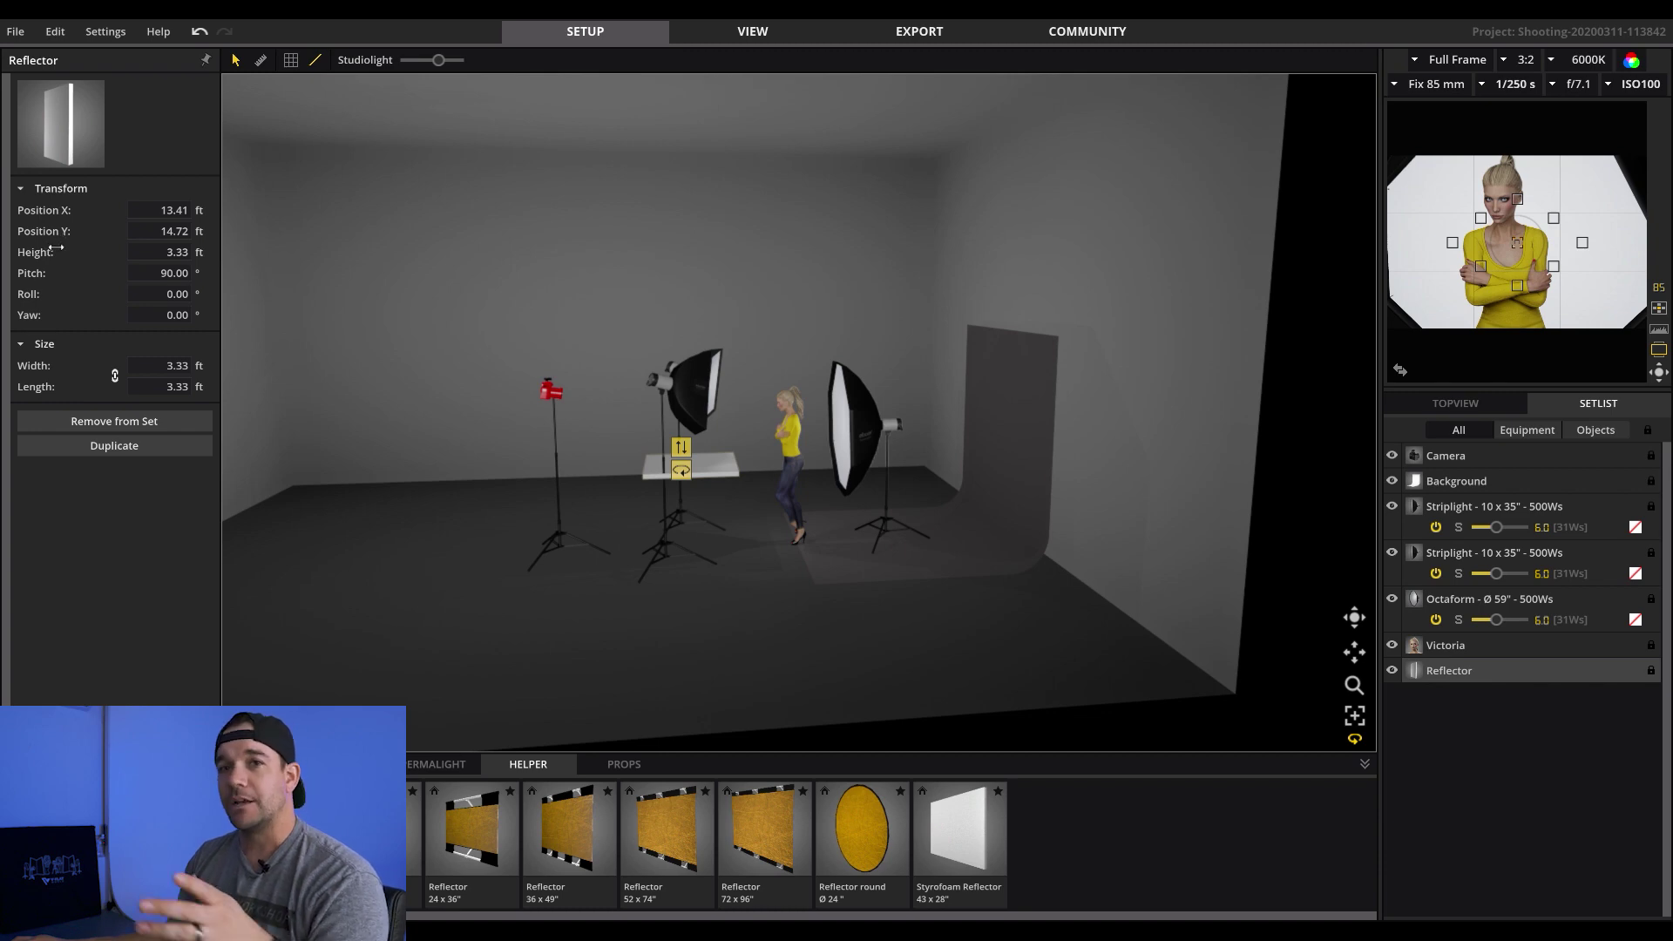
{"action": "left_click_drag", "start_coordinate": [1364, 615], "coordinate": [1549, 625]}
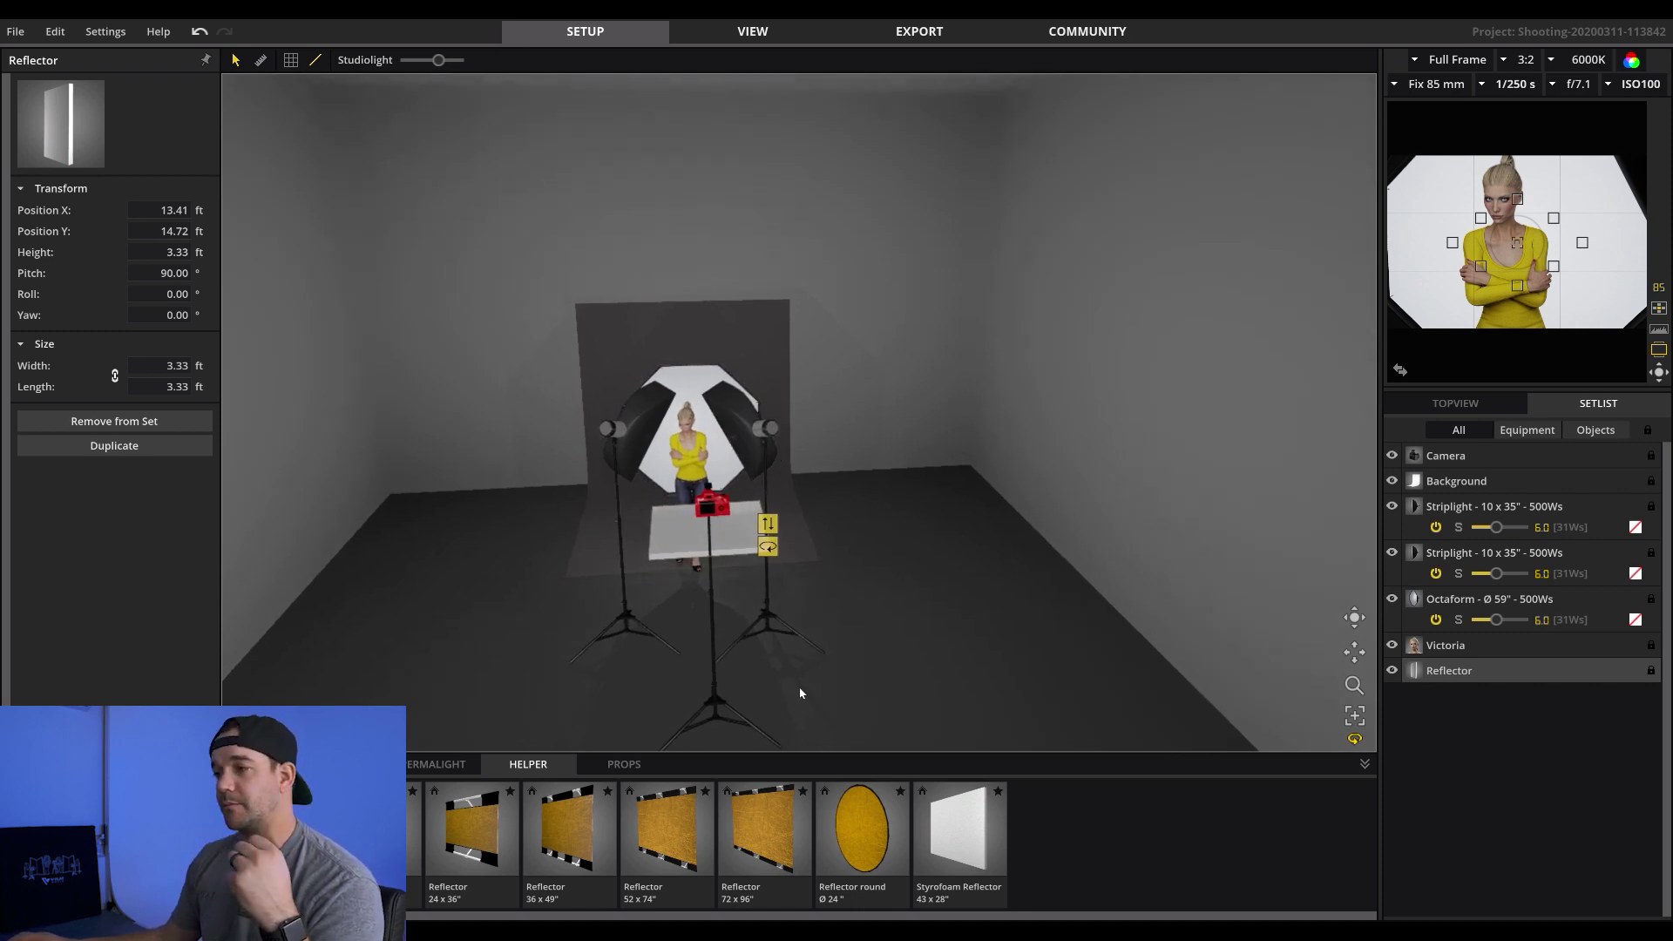
Nudge the reflector's Position Y, then move Victoria back to Position Y about 9.83 ft
{"action": "left_click_drag", "start_coordinate": [1356, 616], "coordinate": [1189, 607]}
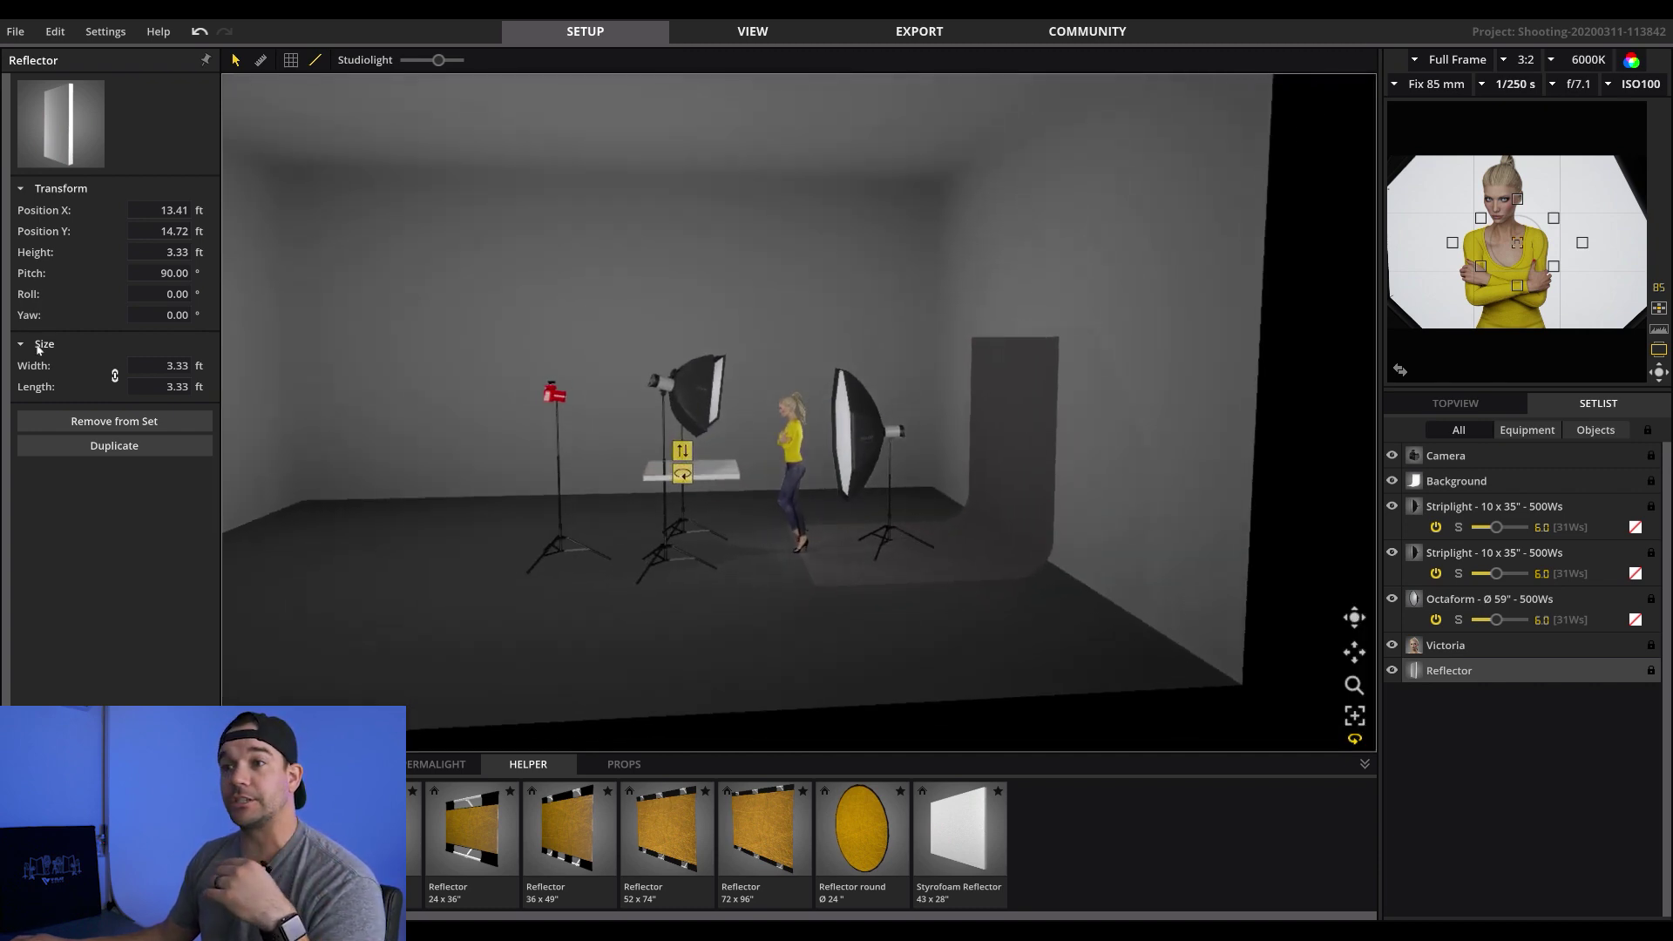
{"action": "left_click_drag", "start_coordinate": [62, 243], "coordinate": [13, 233]}
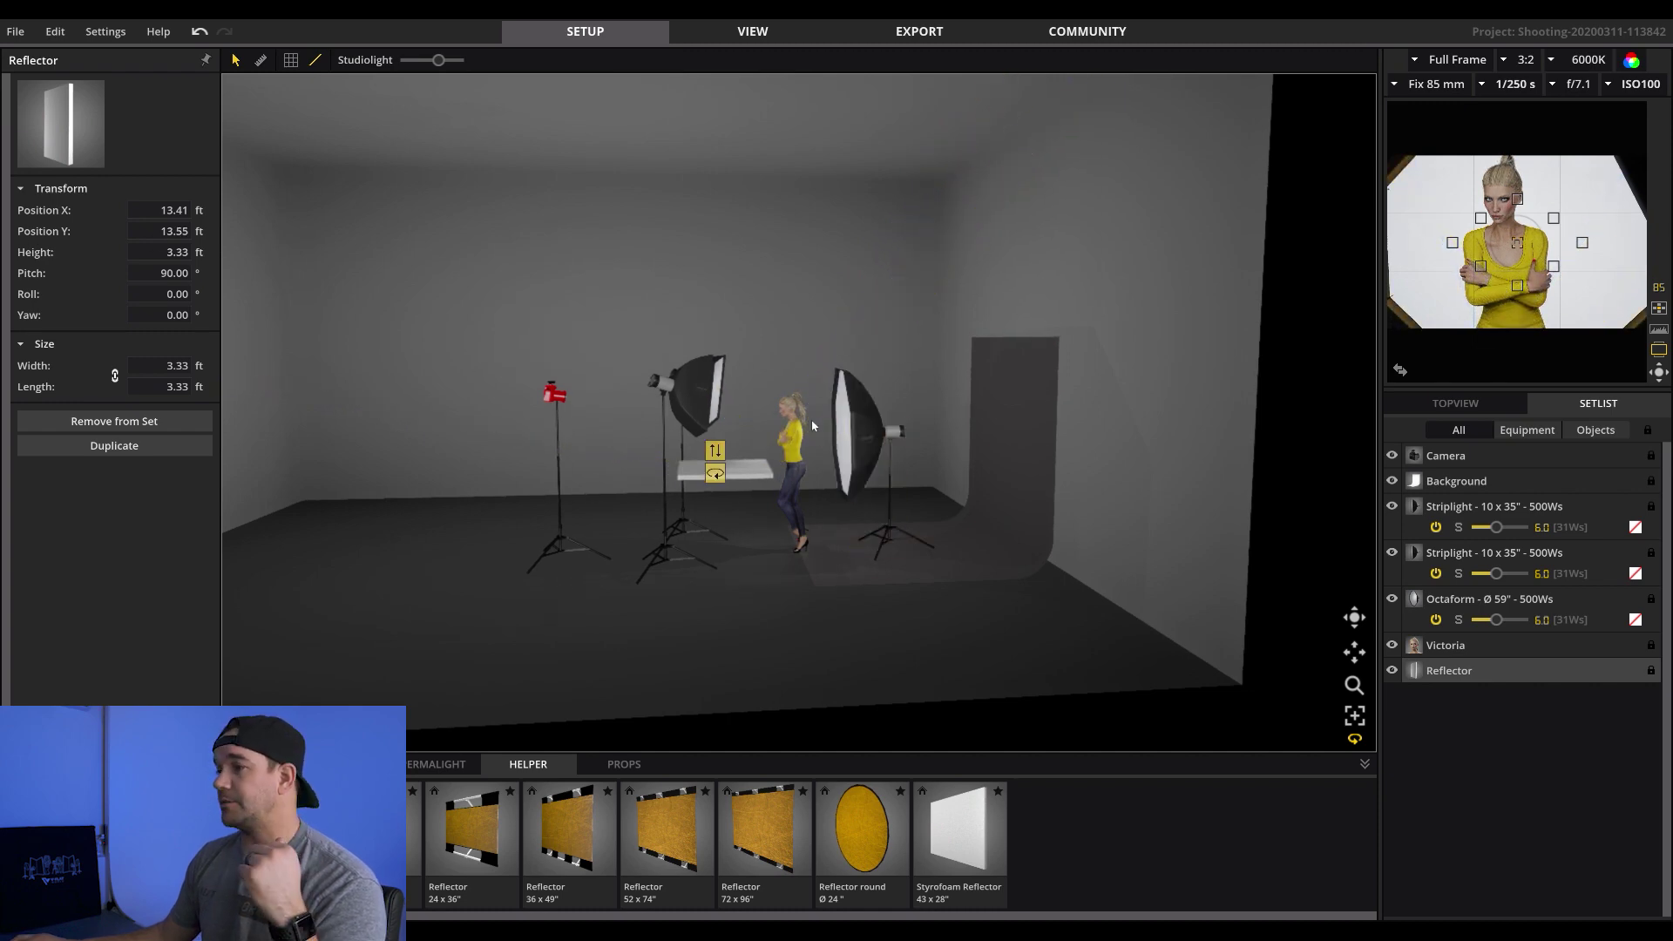
{"action": "left_click", "coordinate": [795, 444]}
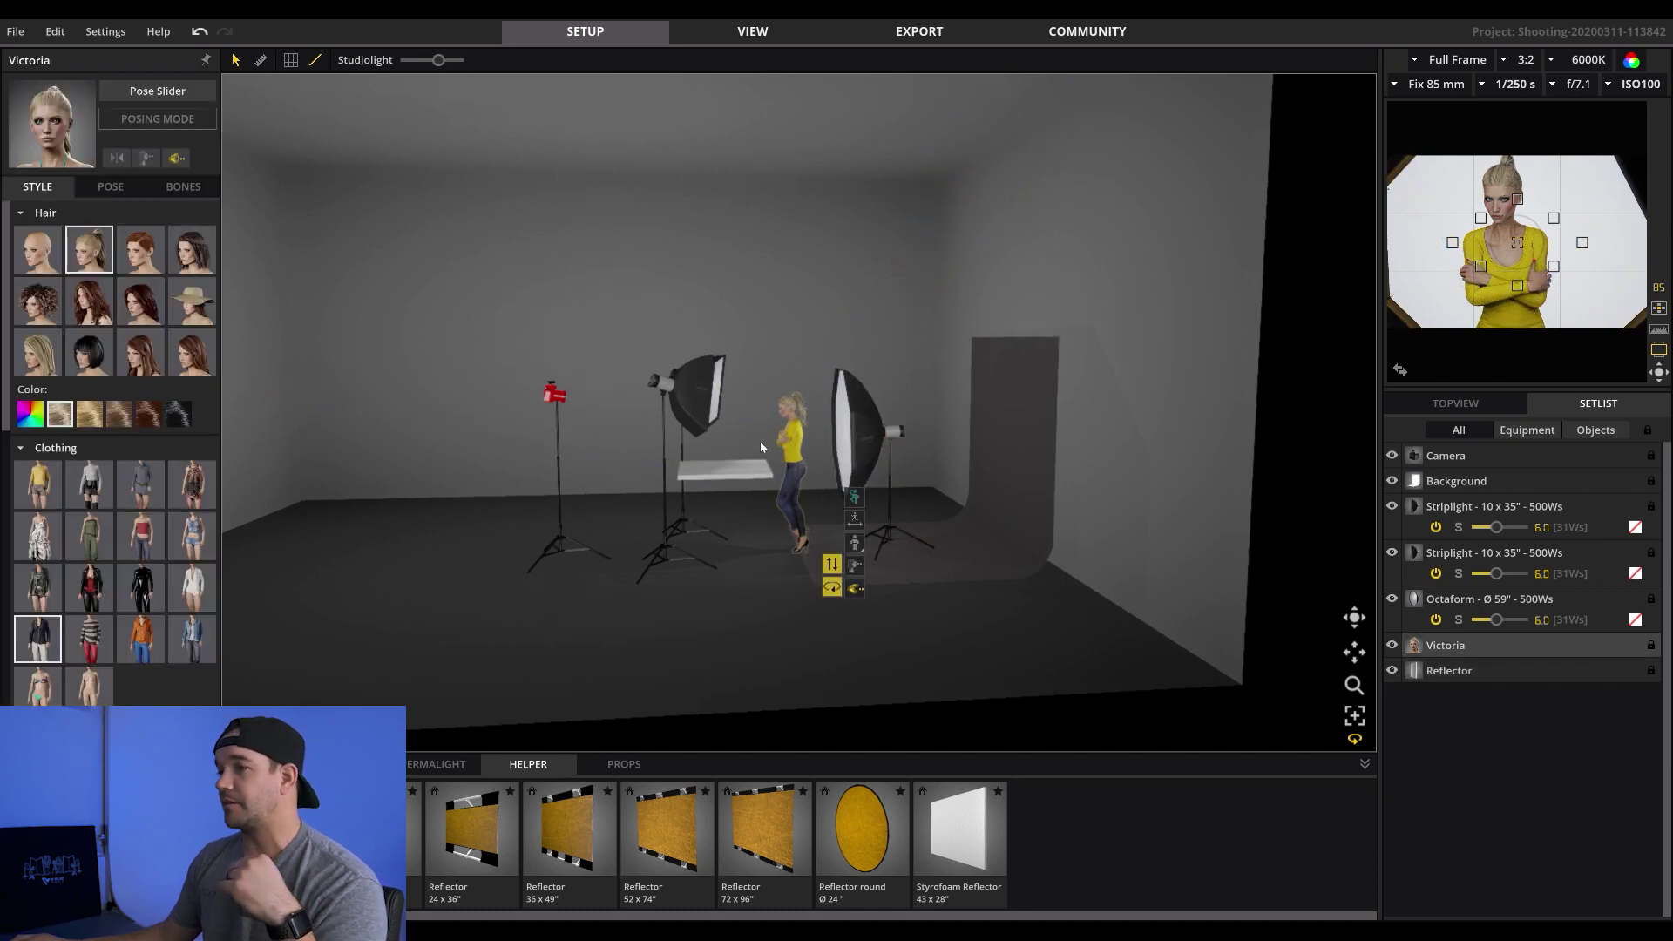
{"action": "left_click", "coordinate": [112, 186]}
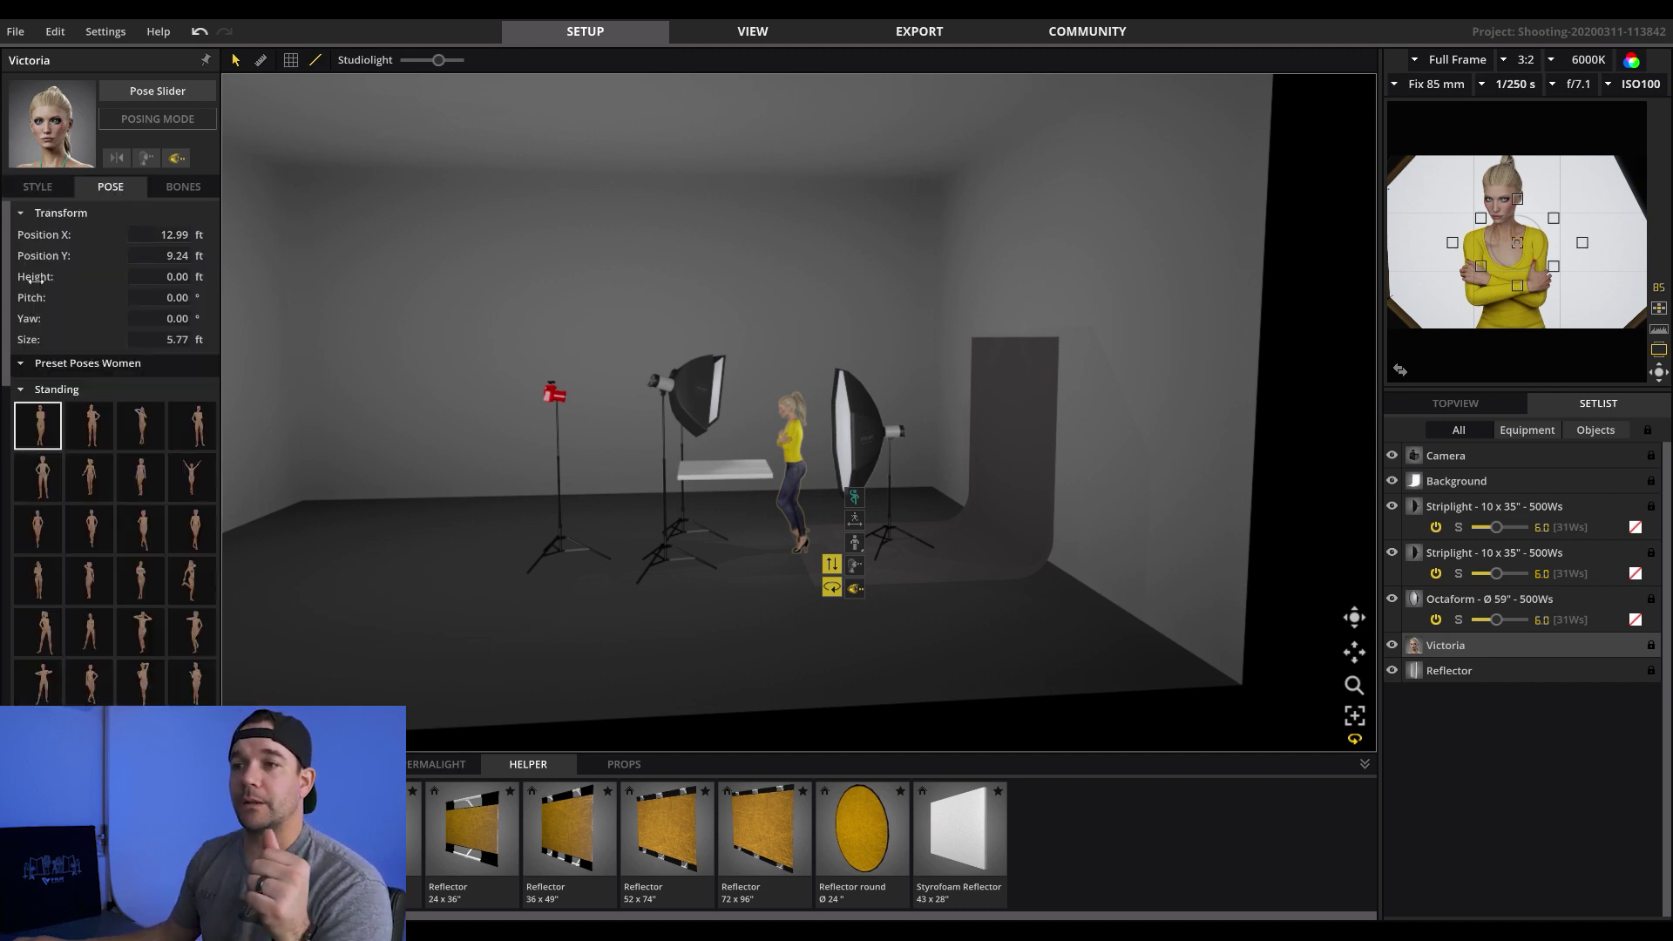
{"action": "left_click_drag", "start_coordinate": [50, 258], "coordinate": [79, 274]}
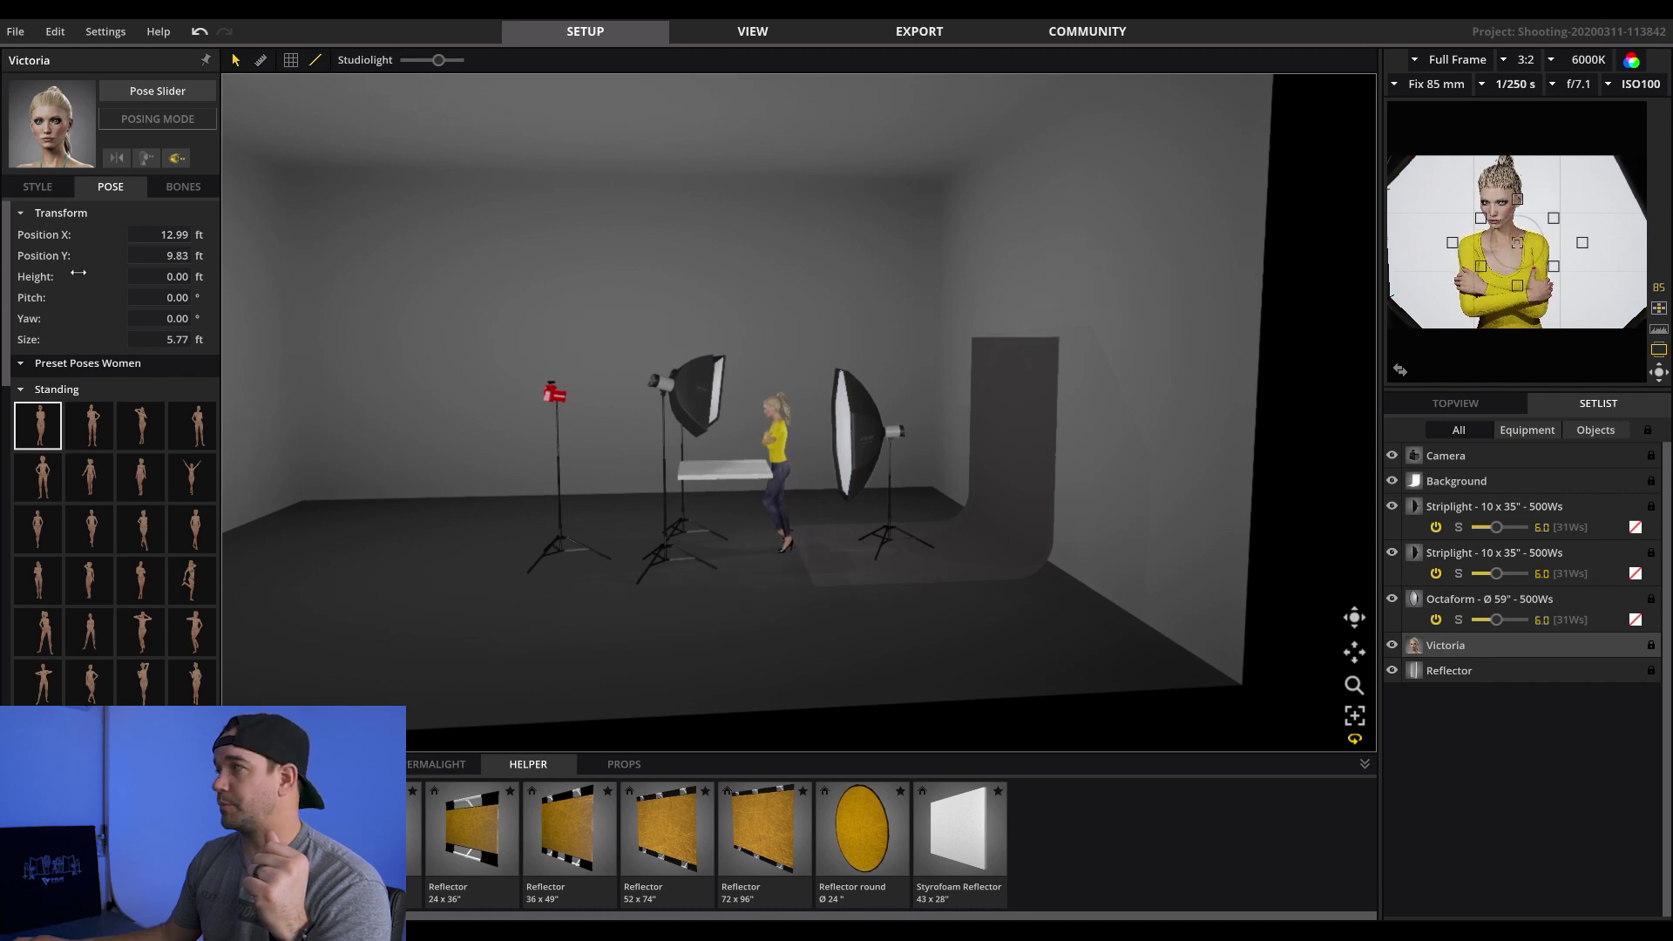
{"action": "left_click_drag", "start_coordinate": [1354, 618], "coordinate": [1502, 630]}
{"action": "left_click", "coordinate": [612, 422]}
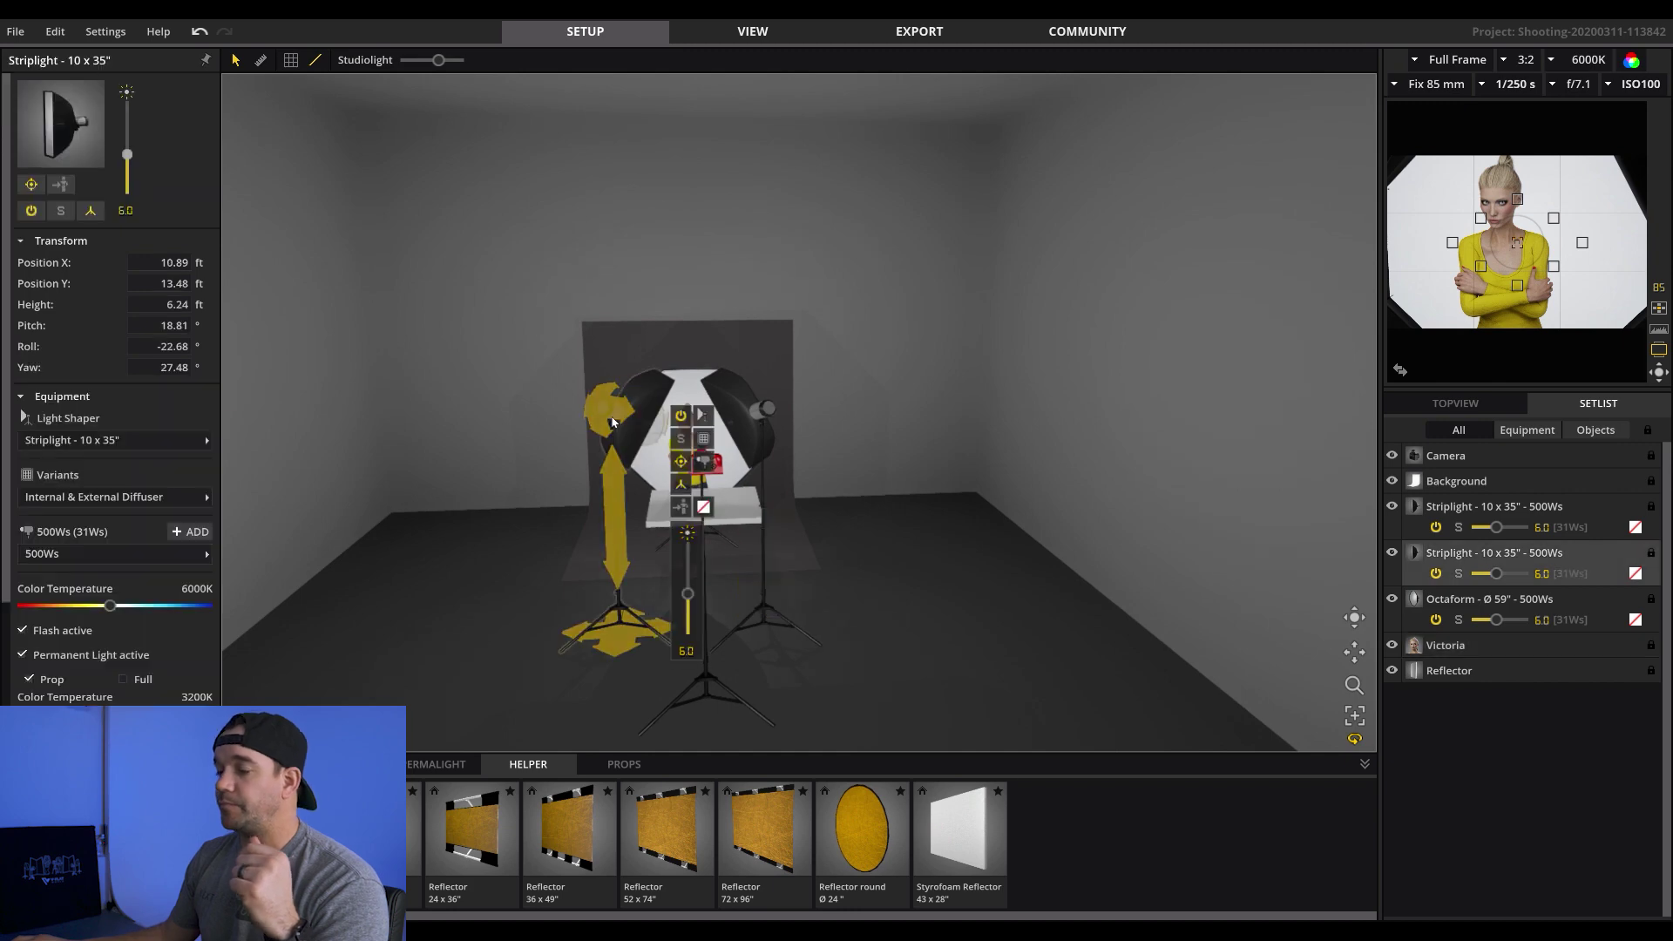
{"action": "left_click", "coordinate": [763, 575], "text": "shift"}
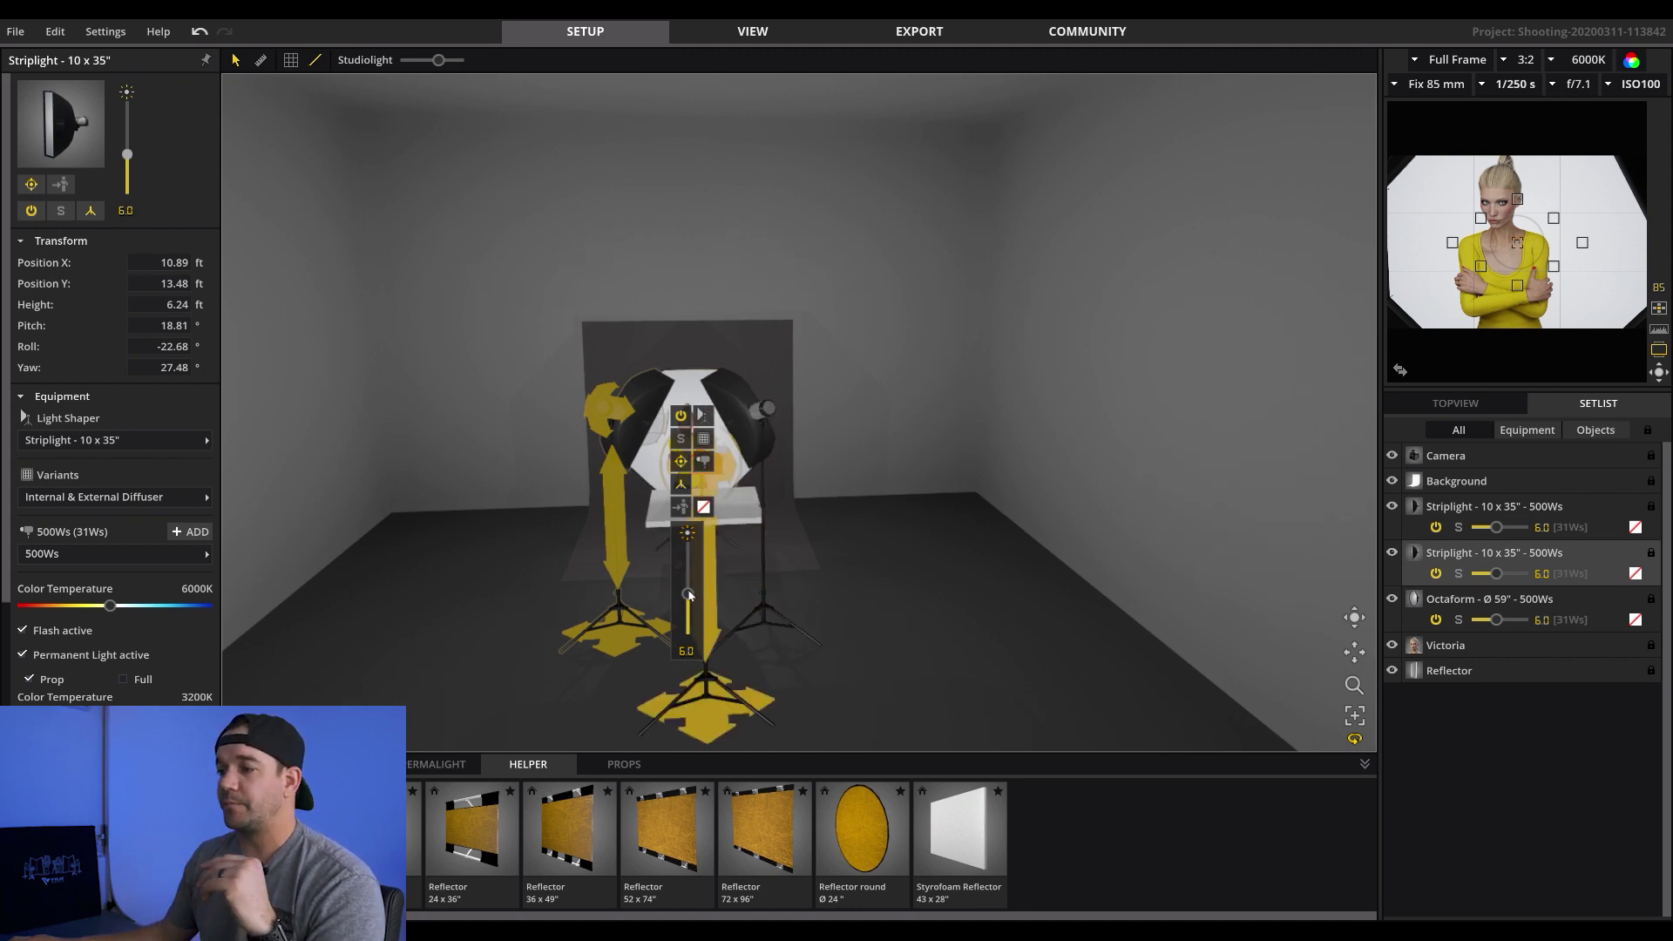
{"action": "left_click_drag", "start_coordinate": [689, 595], "coordinate": [687, 618]}
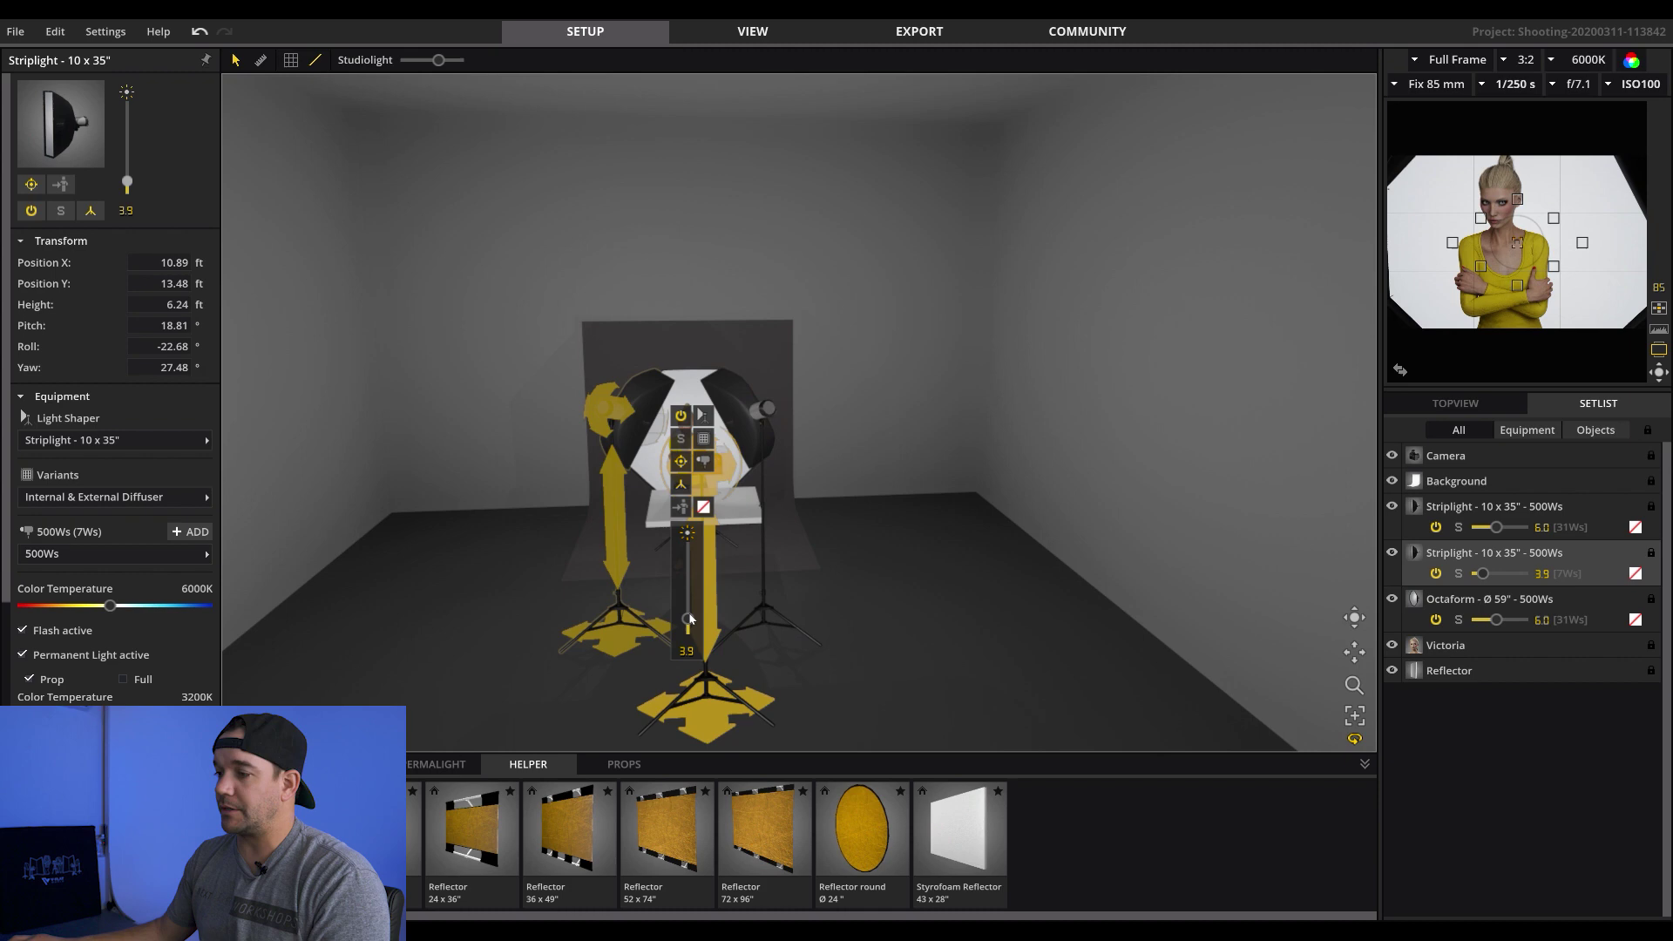
{"action": "mouse_move", "coordinate": [687, 619]}
{"action": "left_mouse_down"}
{"action": "mouse_move", "coordinate": [691, 544]}
{"action": "mouse_move", "coordinate": [688, 600]}
{"action": "left_mouse_up"}
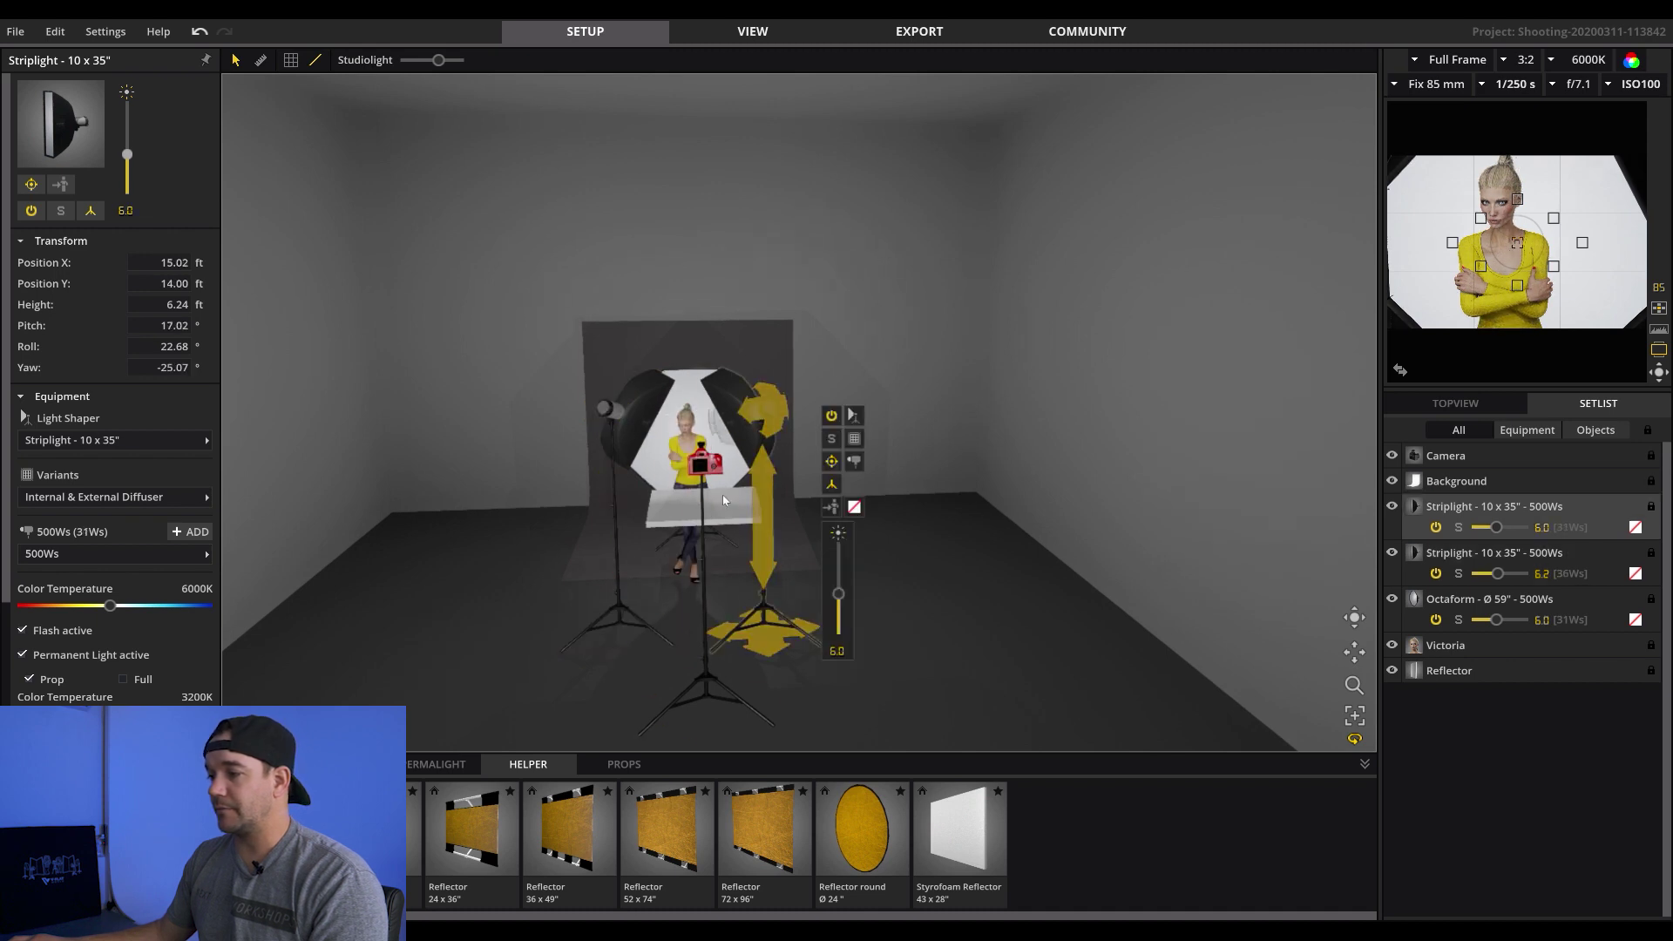
{"action": "left_click_drag", "start_coordinate": [688, 605], "coordinate": [691, 602]}
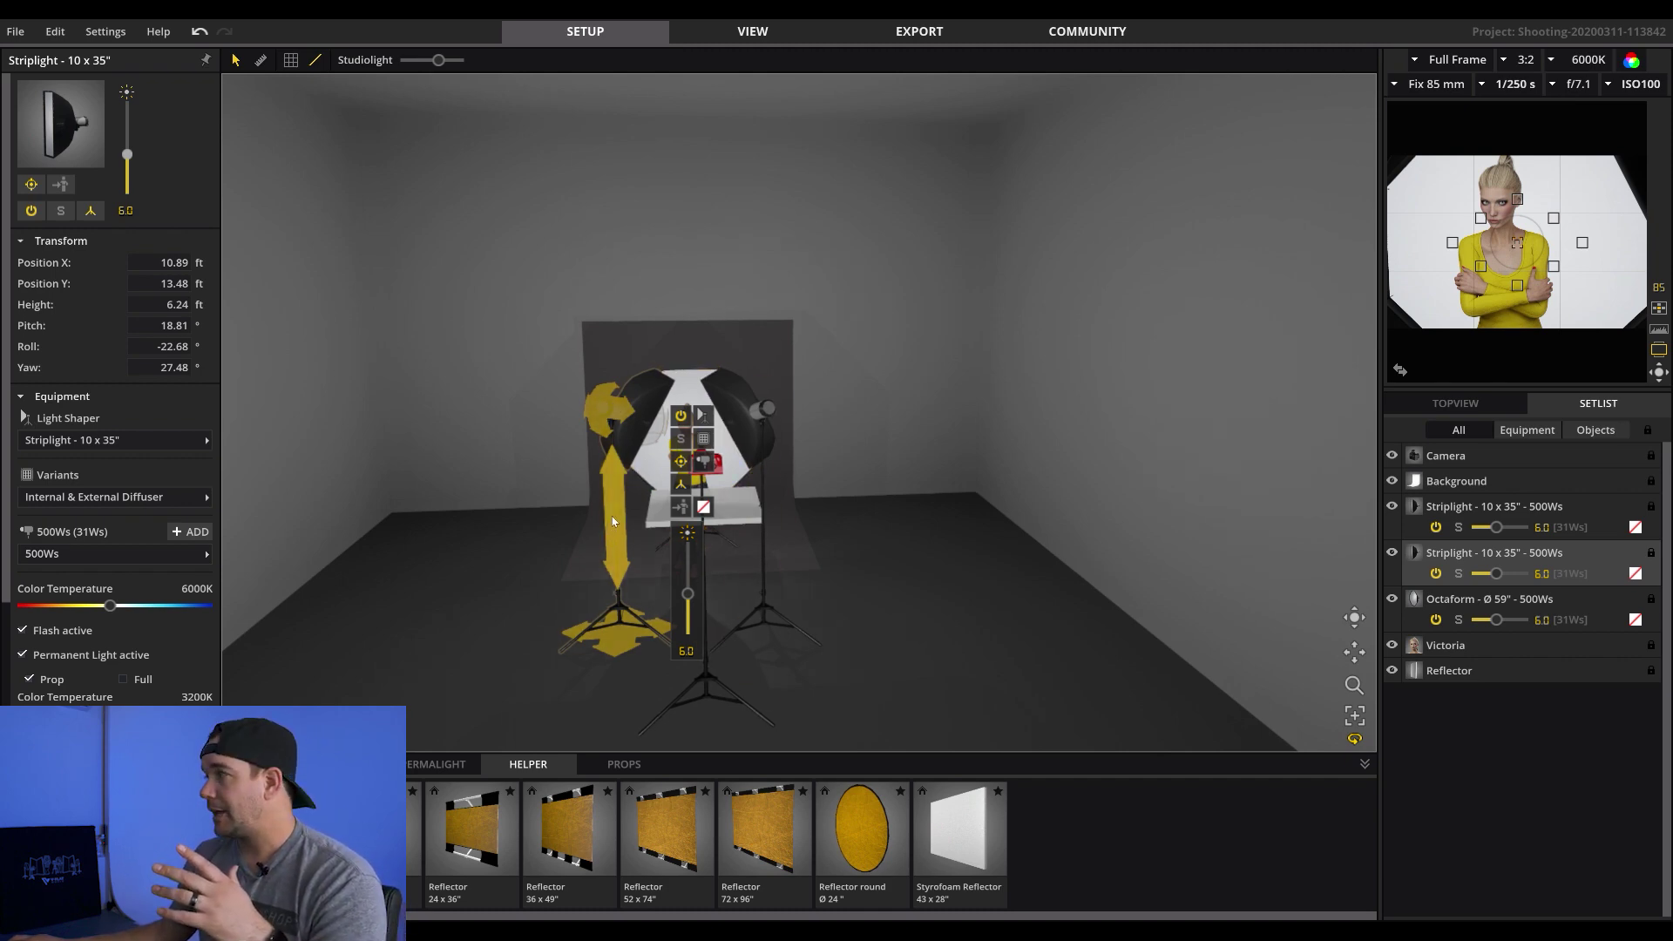
Re-aim the left and right striplights at the model with the rotate and height gizmos
{"action": "left_click_drag", "start_coordinate": [1361, 621], "coordinate": [1056, 548]}
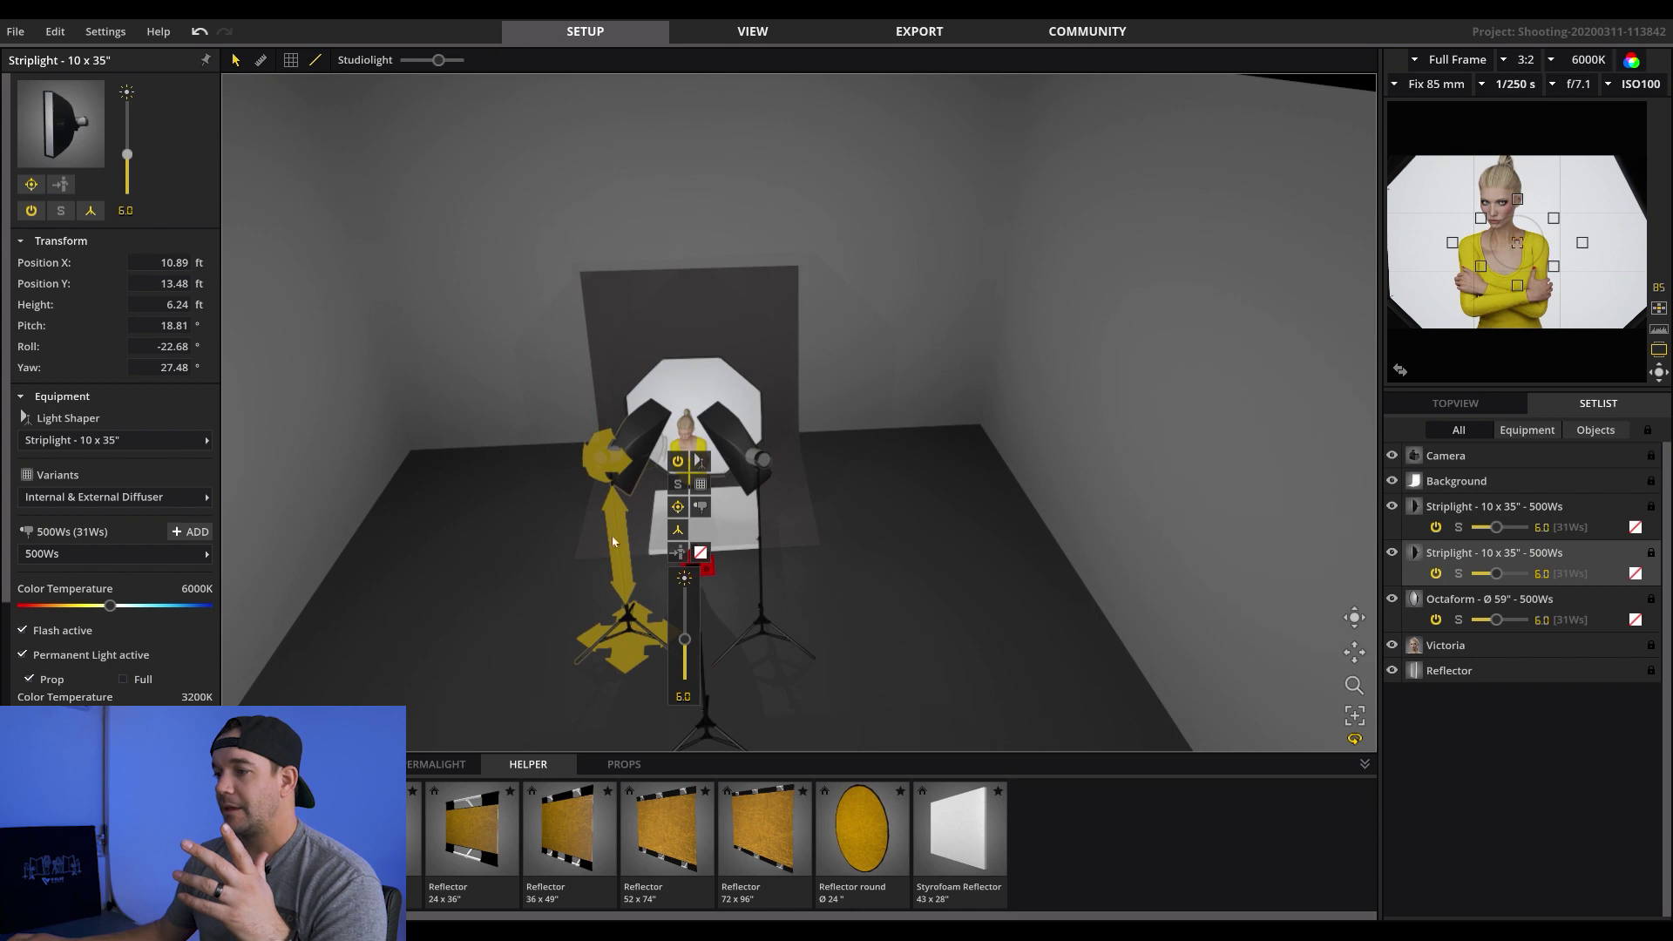
{"action": "left_click_drag", "start_coordinate": [612, 542], "coordinate": [556, 377]}
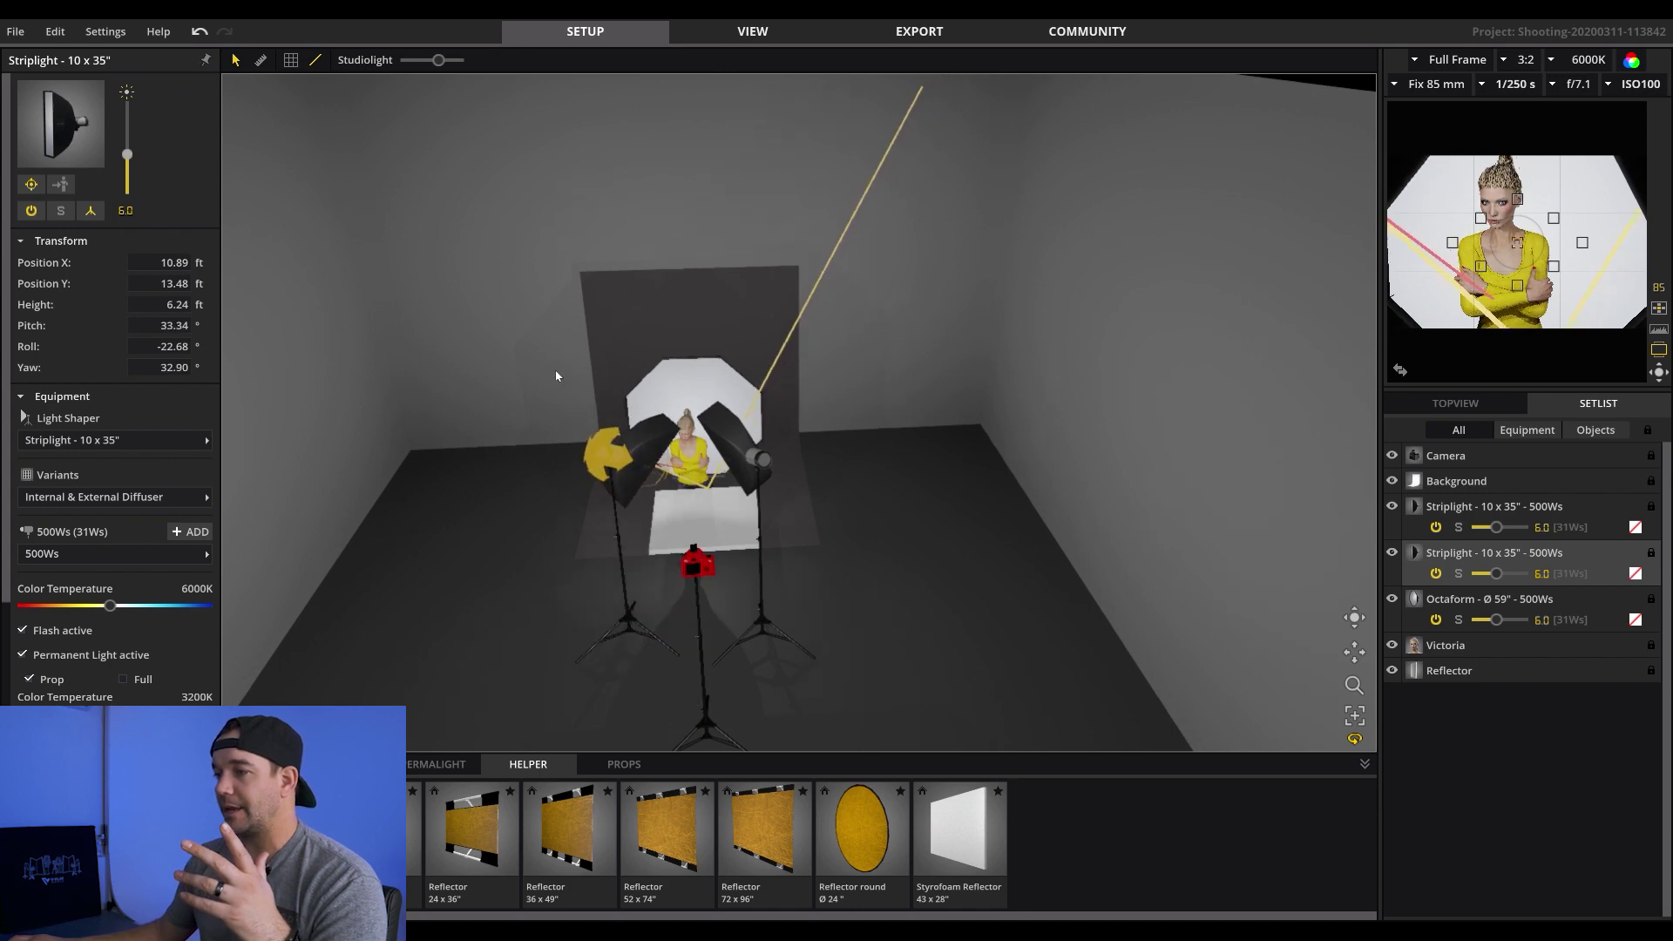
{"action": "left_click", "coordinate": [748, 444]}
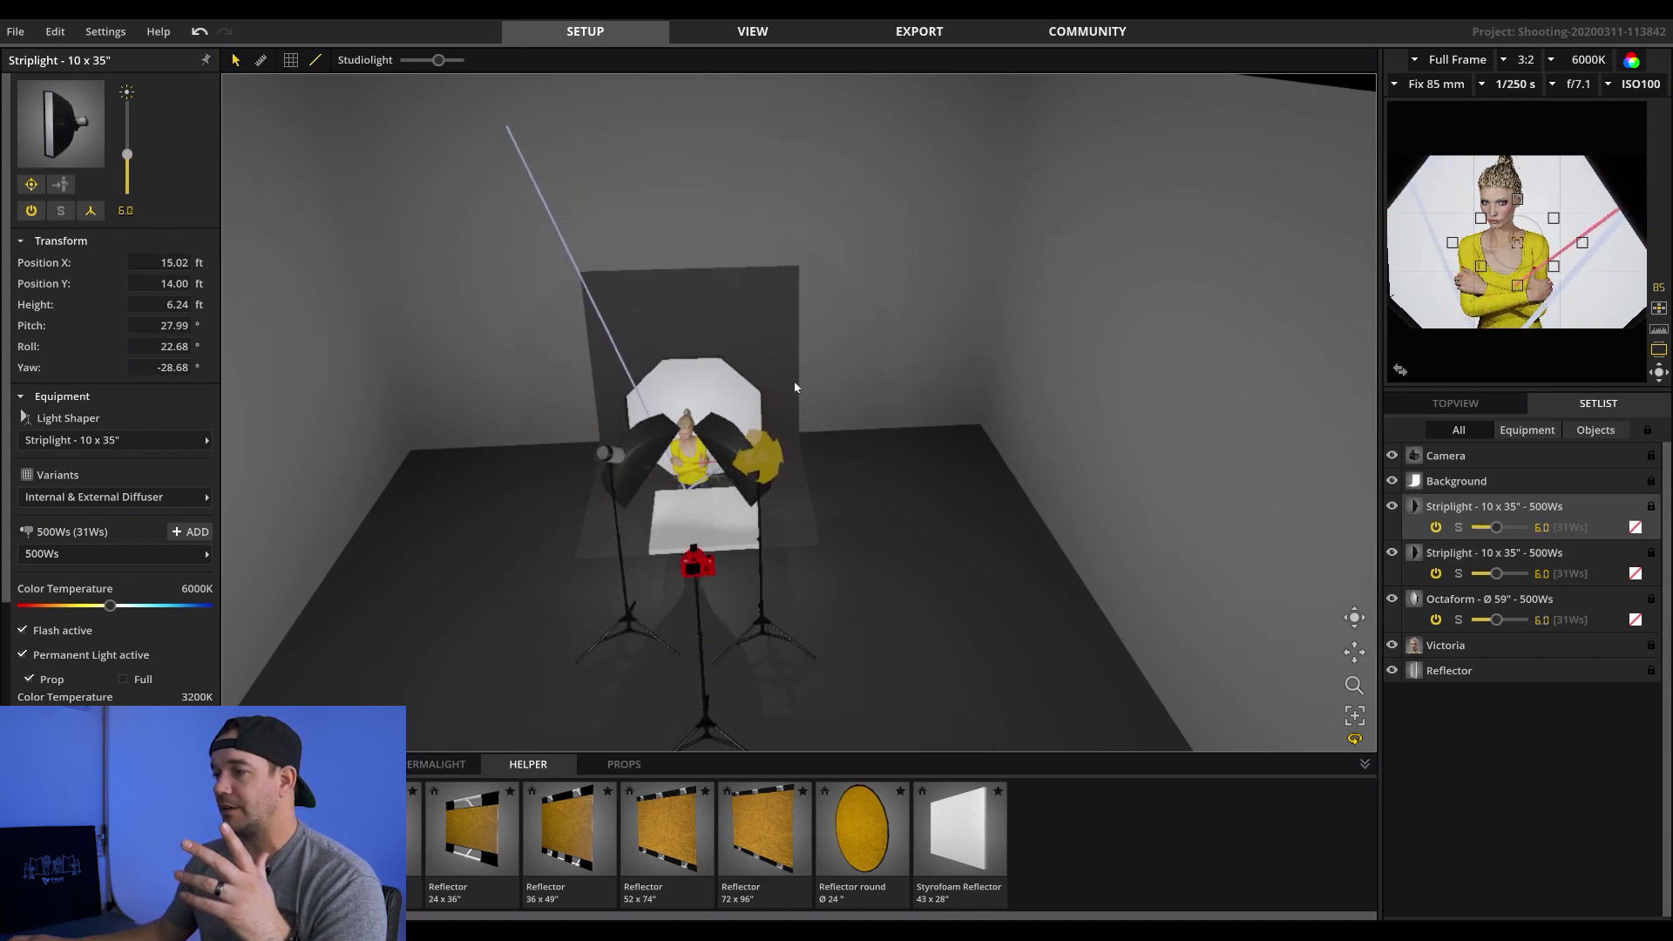
{"action": "left_click_drag", "start_coordinate": [770, 531], "coordinate": [778, 511]}
{"action": "right_click_drag", "start_coordinate": [1373, 625], "coordinate": [746, 628]}
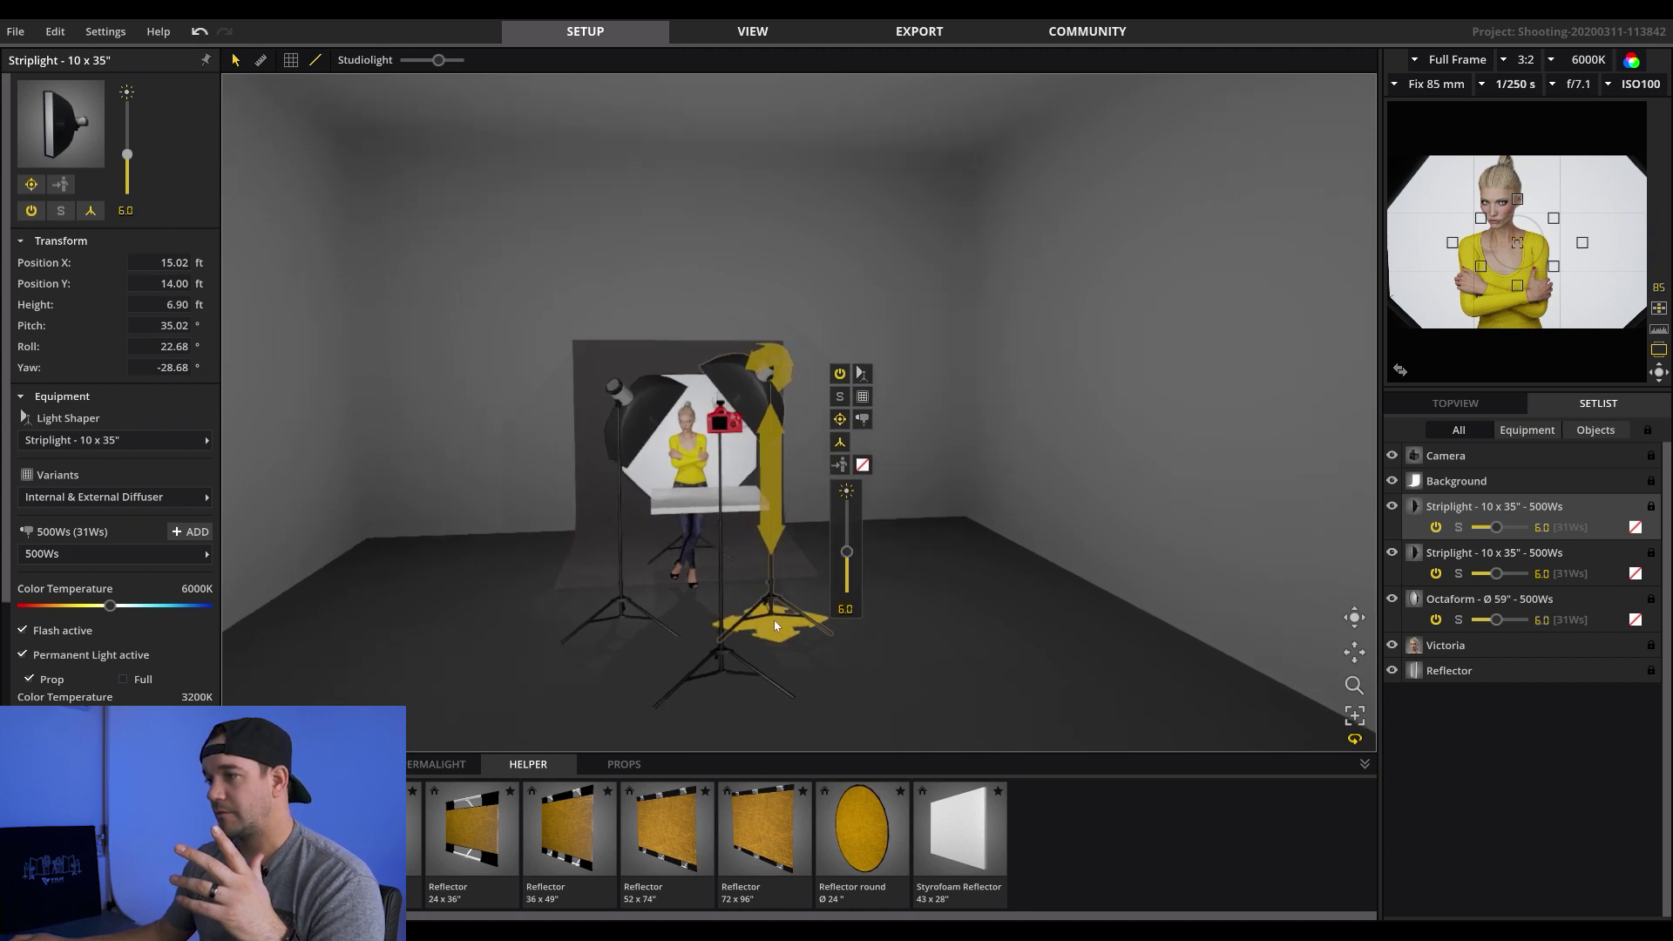
{"action": "left_click", "coordinate": [628, 631]}
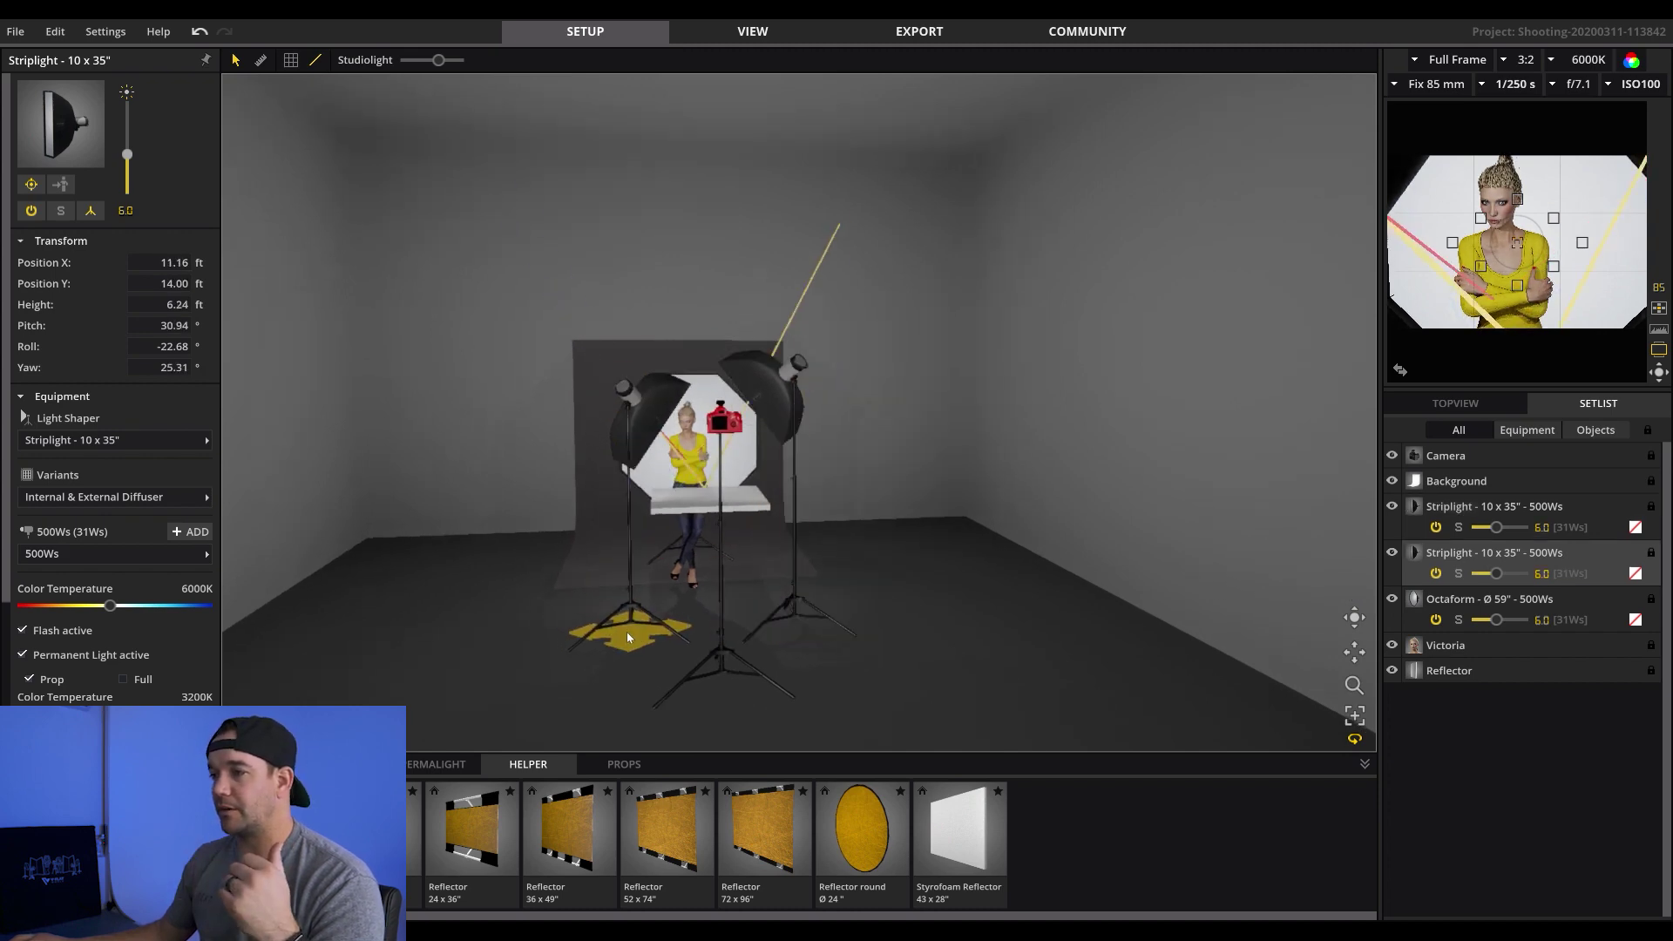
{"action": "left_click_drag", "start_coordinate": [623, 420], "coordinate": [618, 479]}
Select the reflector and take a rendered shot of the lit scene
{"action": "left_click_drag", "start_coordinate": [1355, 620], "coordinate": [956, 664]}
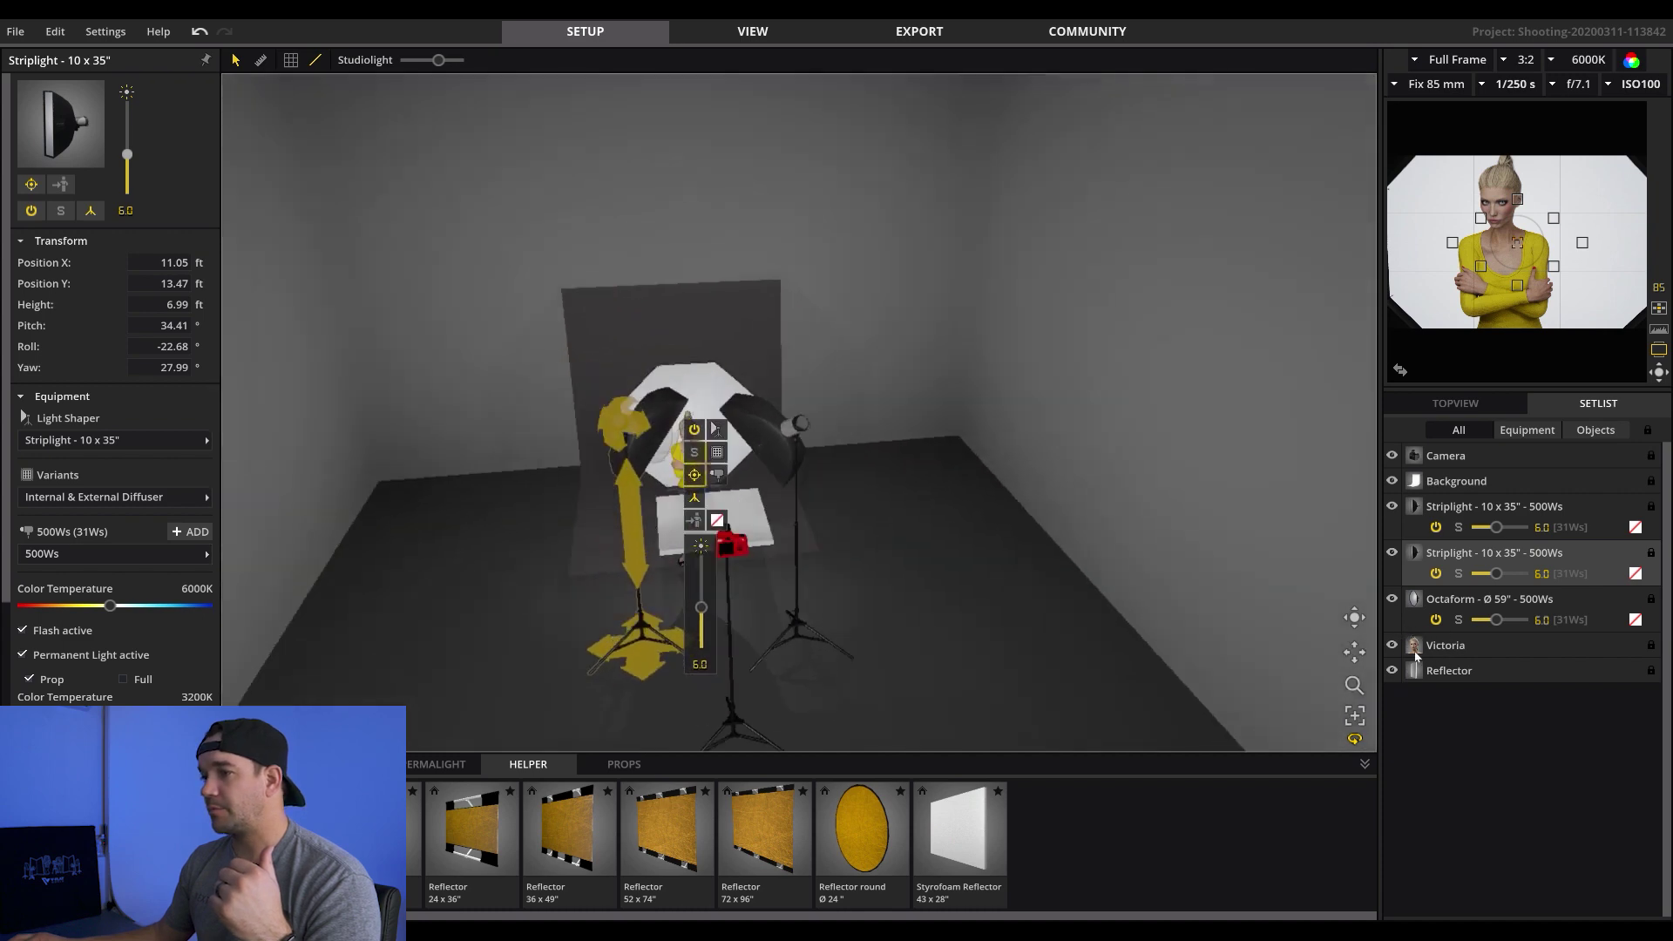
{"action": "left_click", "coordinate": [737, 506]}
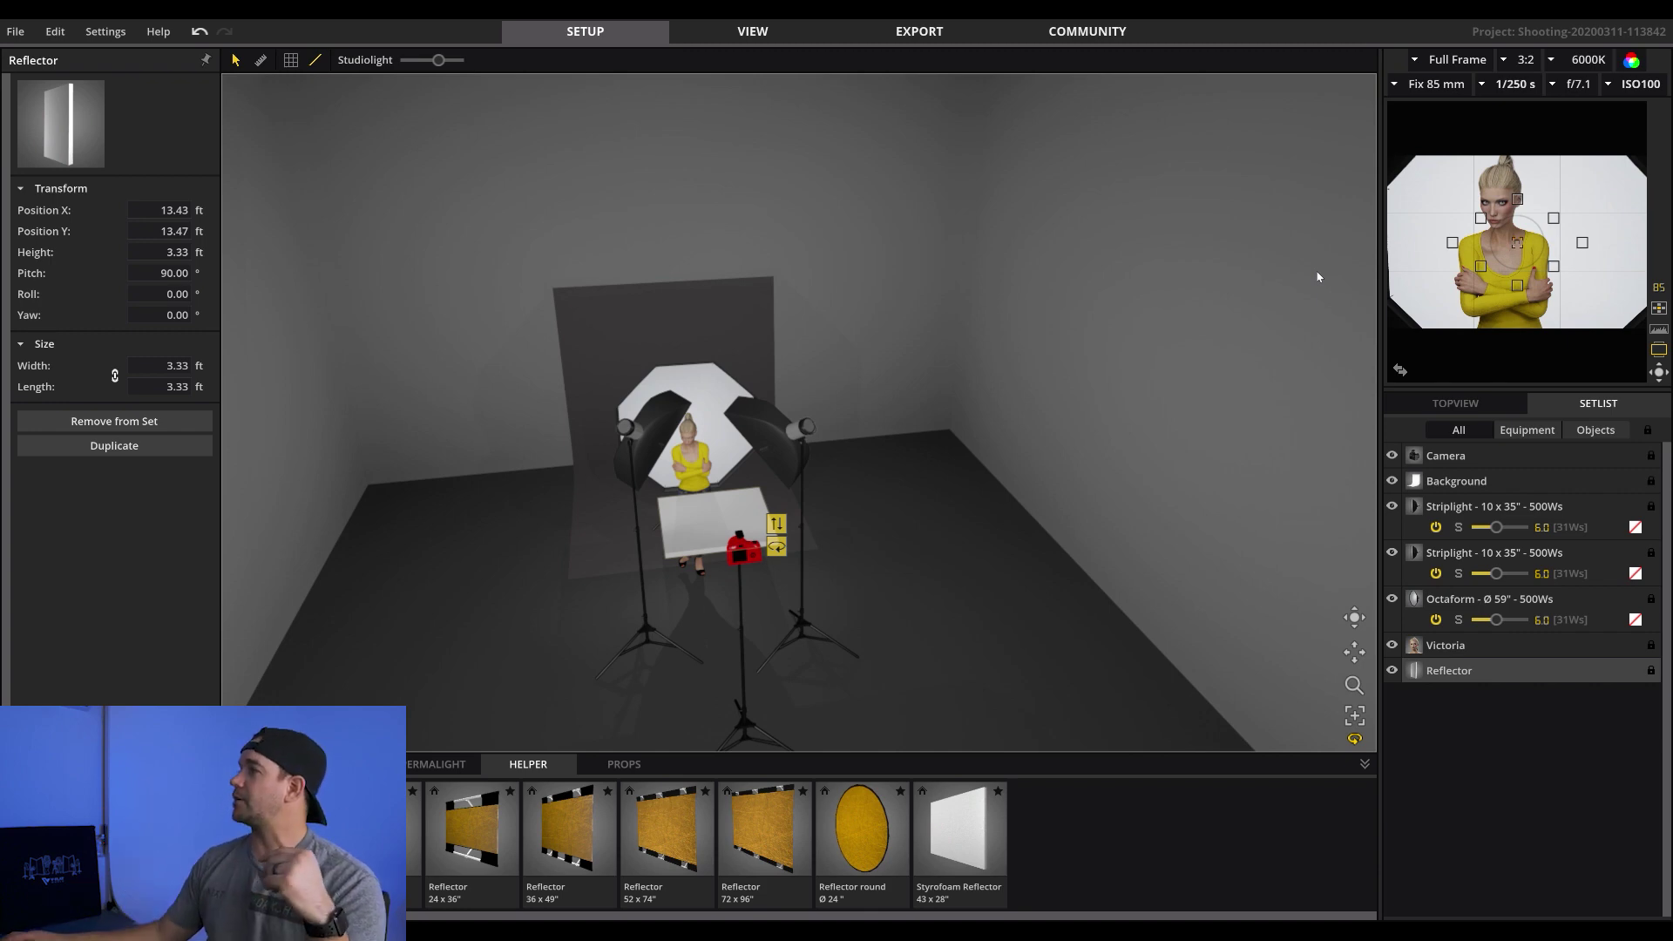
{"action": "mouse_move", "coordinate": [1512, 256]}
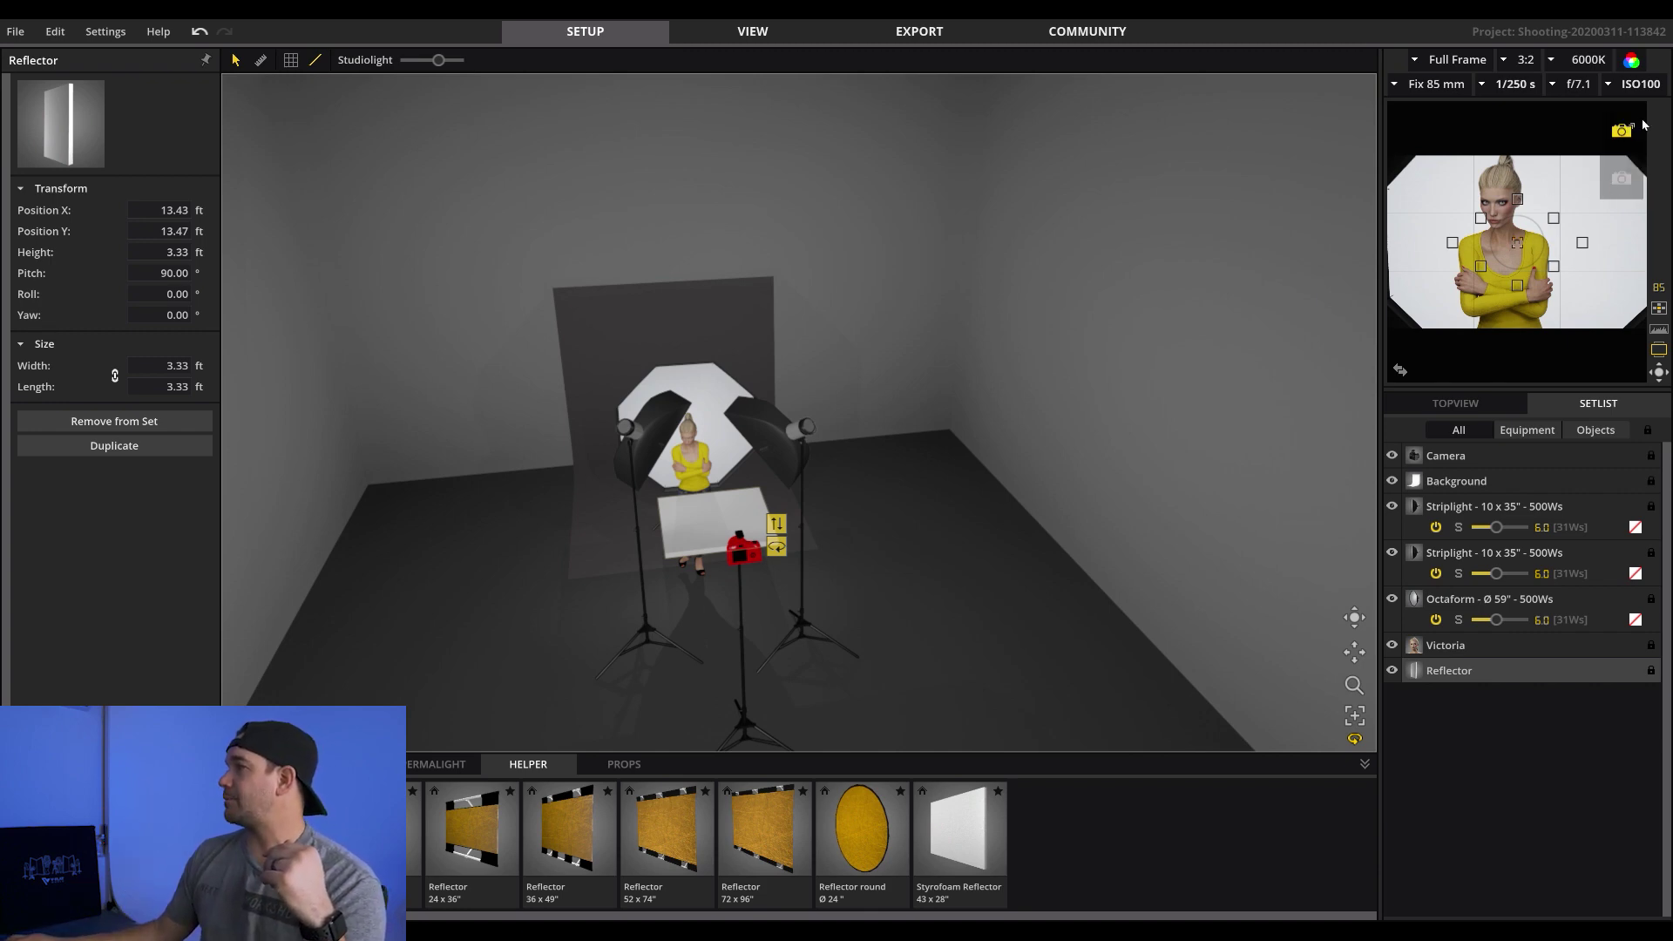
{"action": "left_click", "coordinate": [1619, 179]}
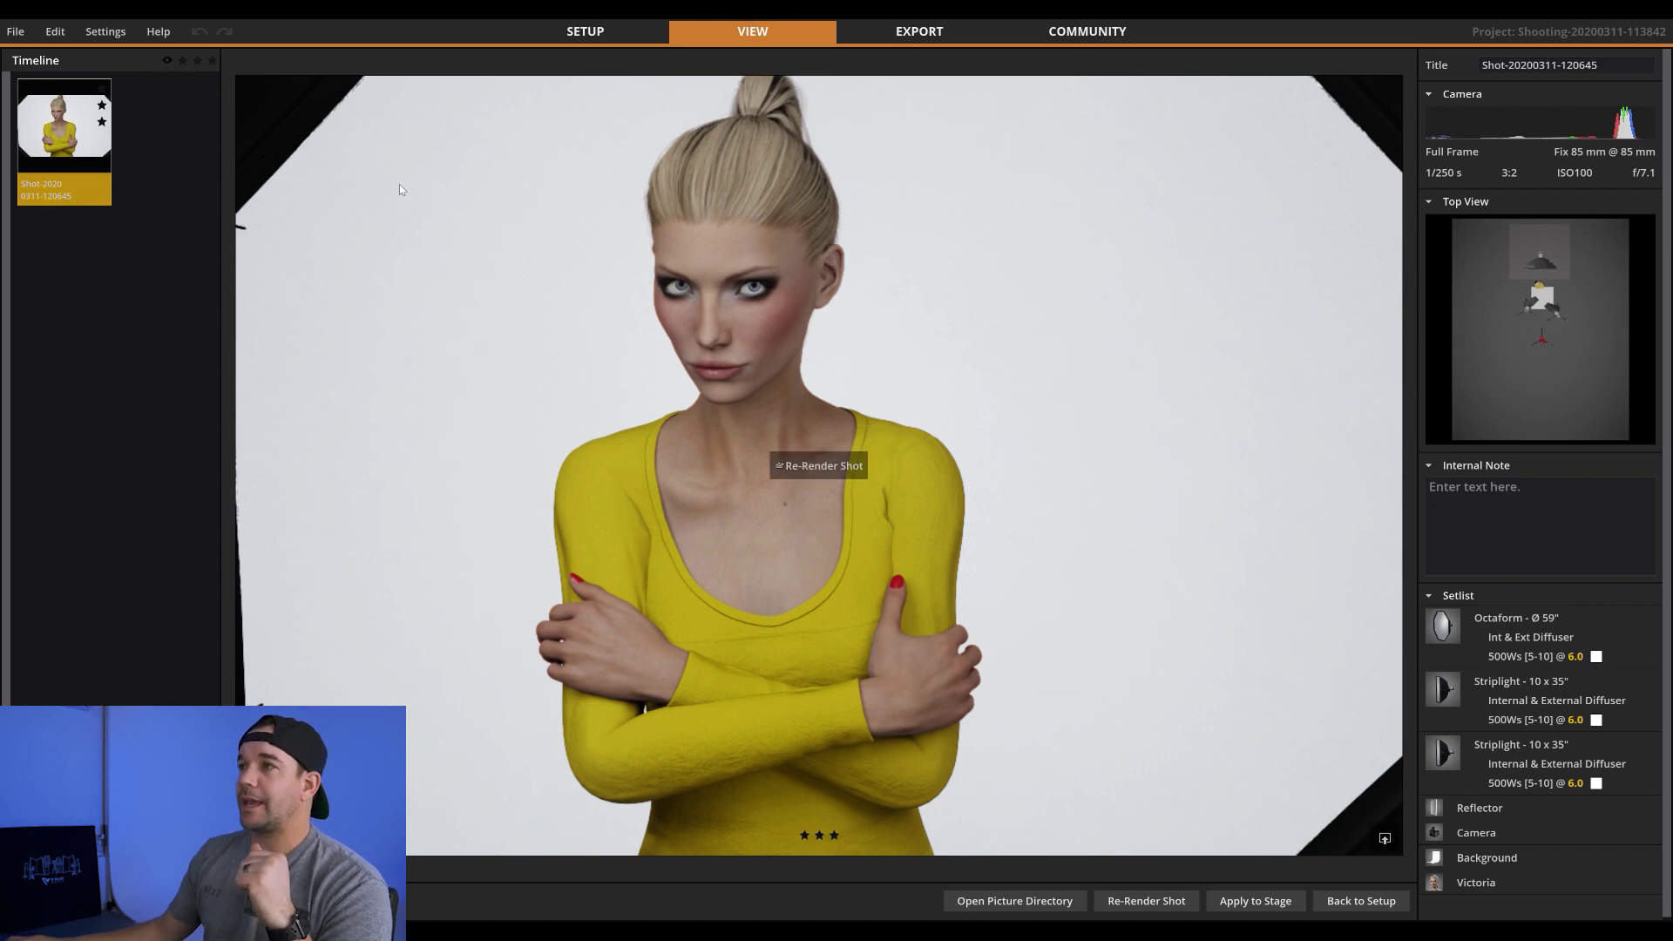
In SETUP, hide the reflector via its Setlist eye icon, keeping the model visible
{"action": "left_click", "coordinate": [578, 32]}
{"action": "left_click", "coordinate": [678, 521]}
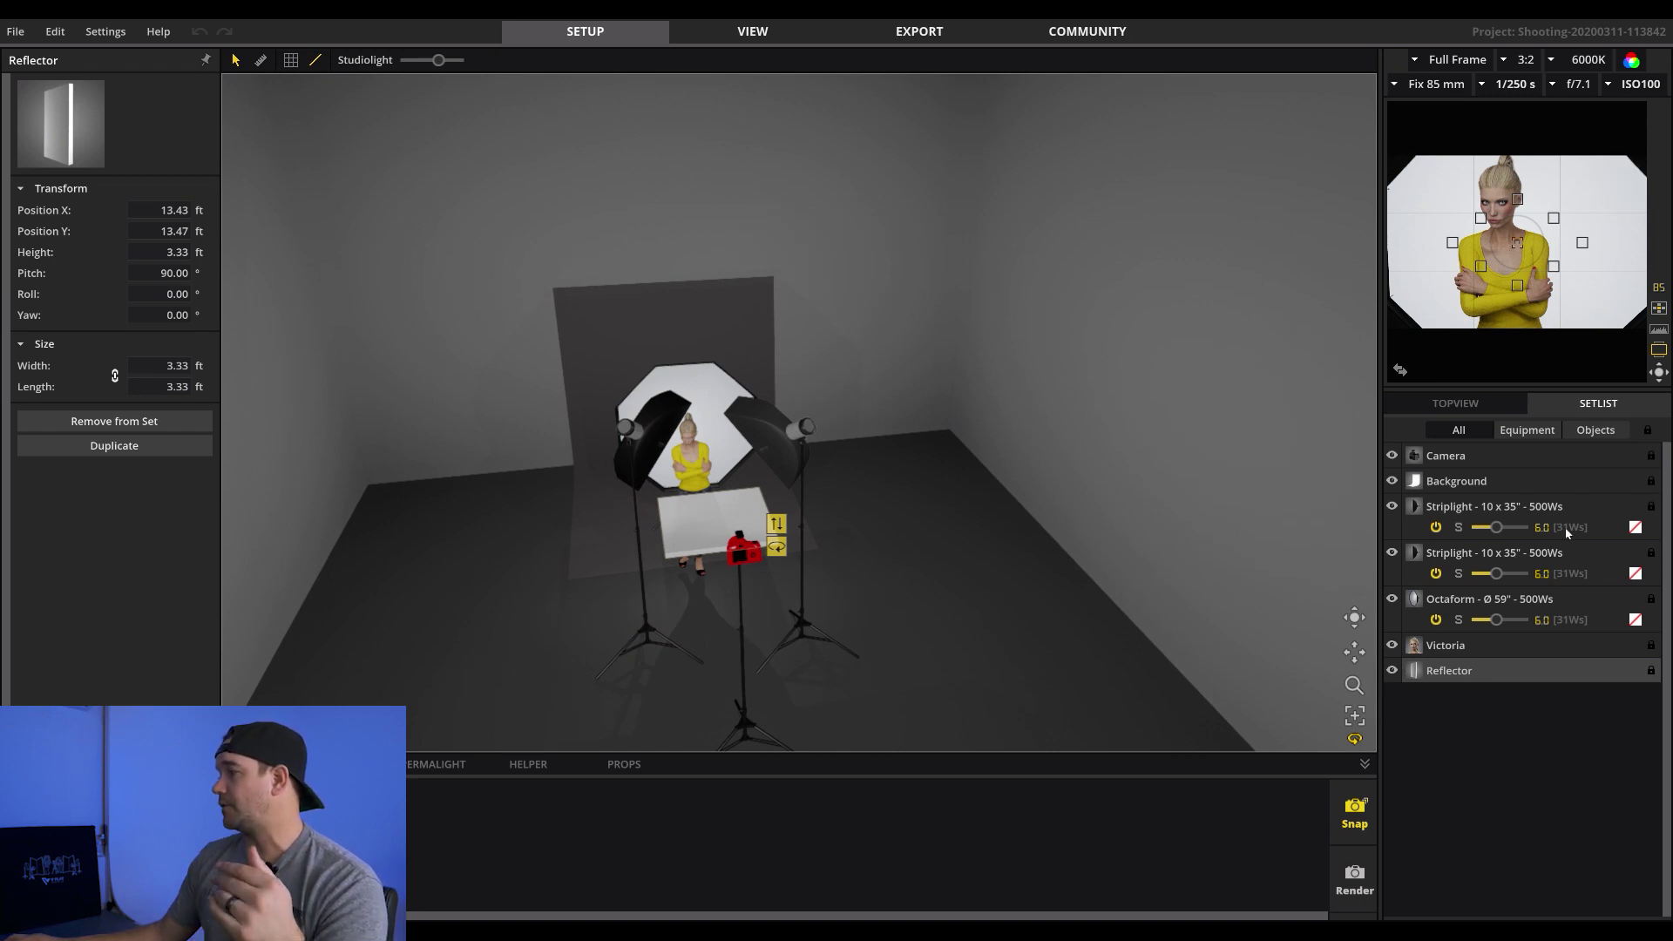
{"action": "left_click", "coordinate": [1392, 649]}
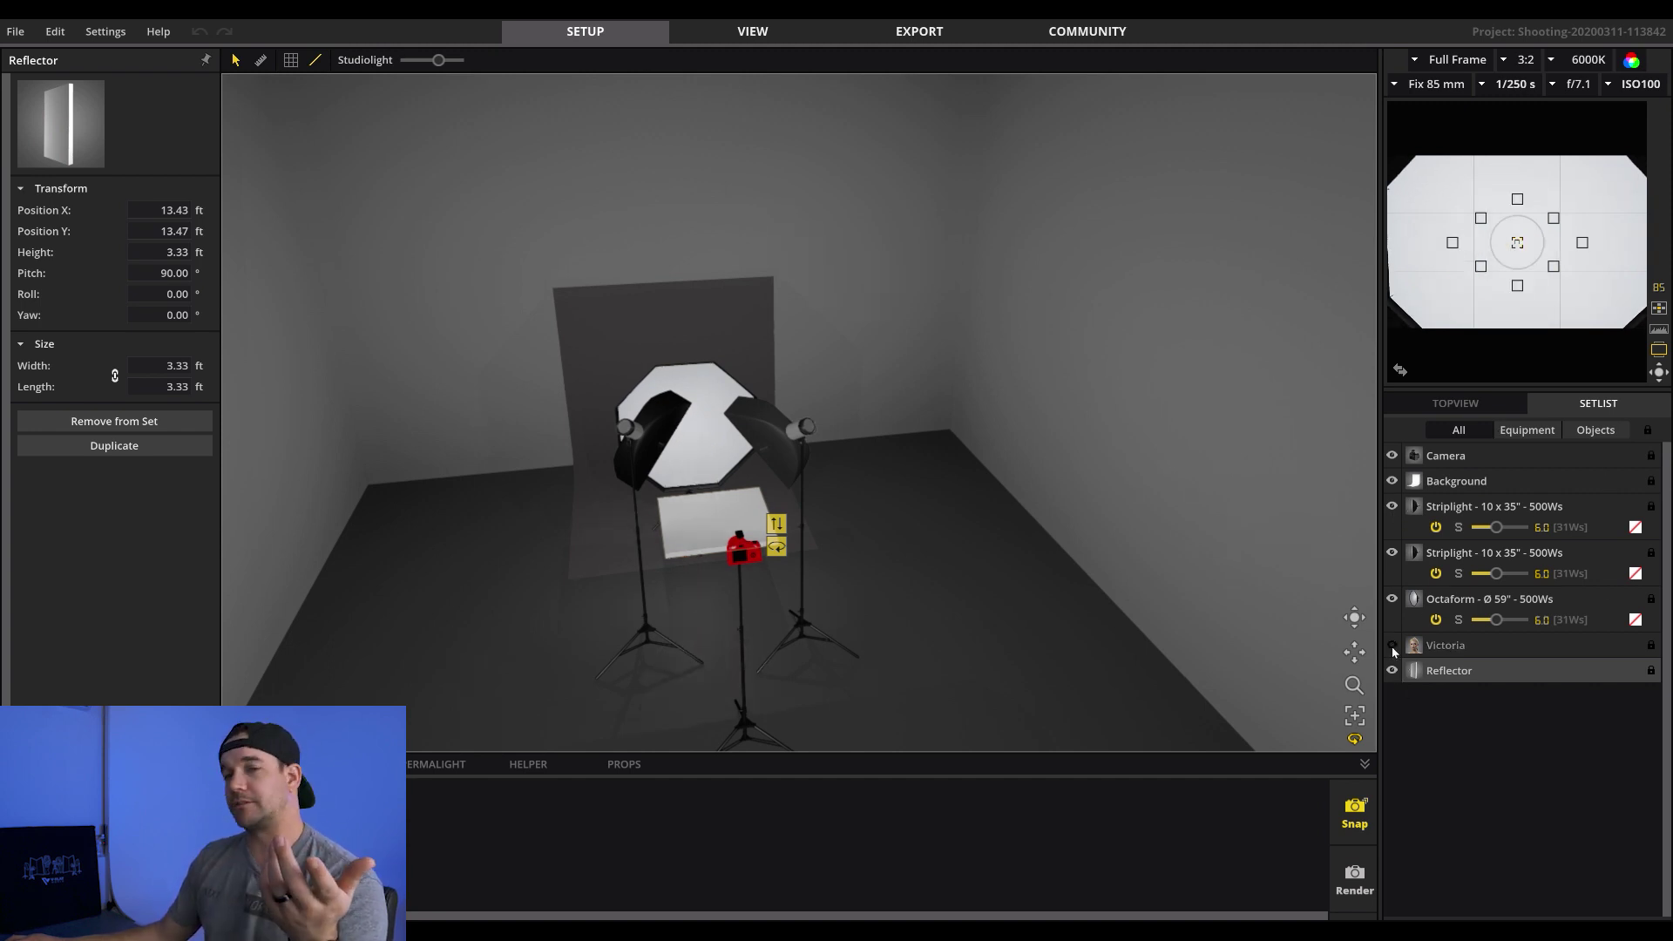
{"action": "left_click", "coordinate": [1392, 647]}
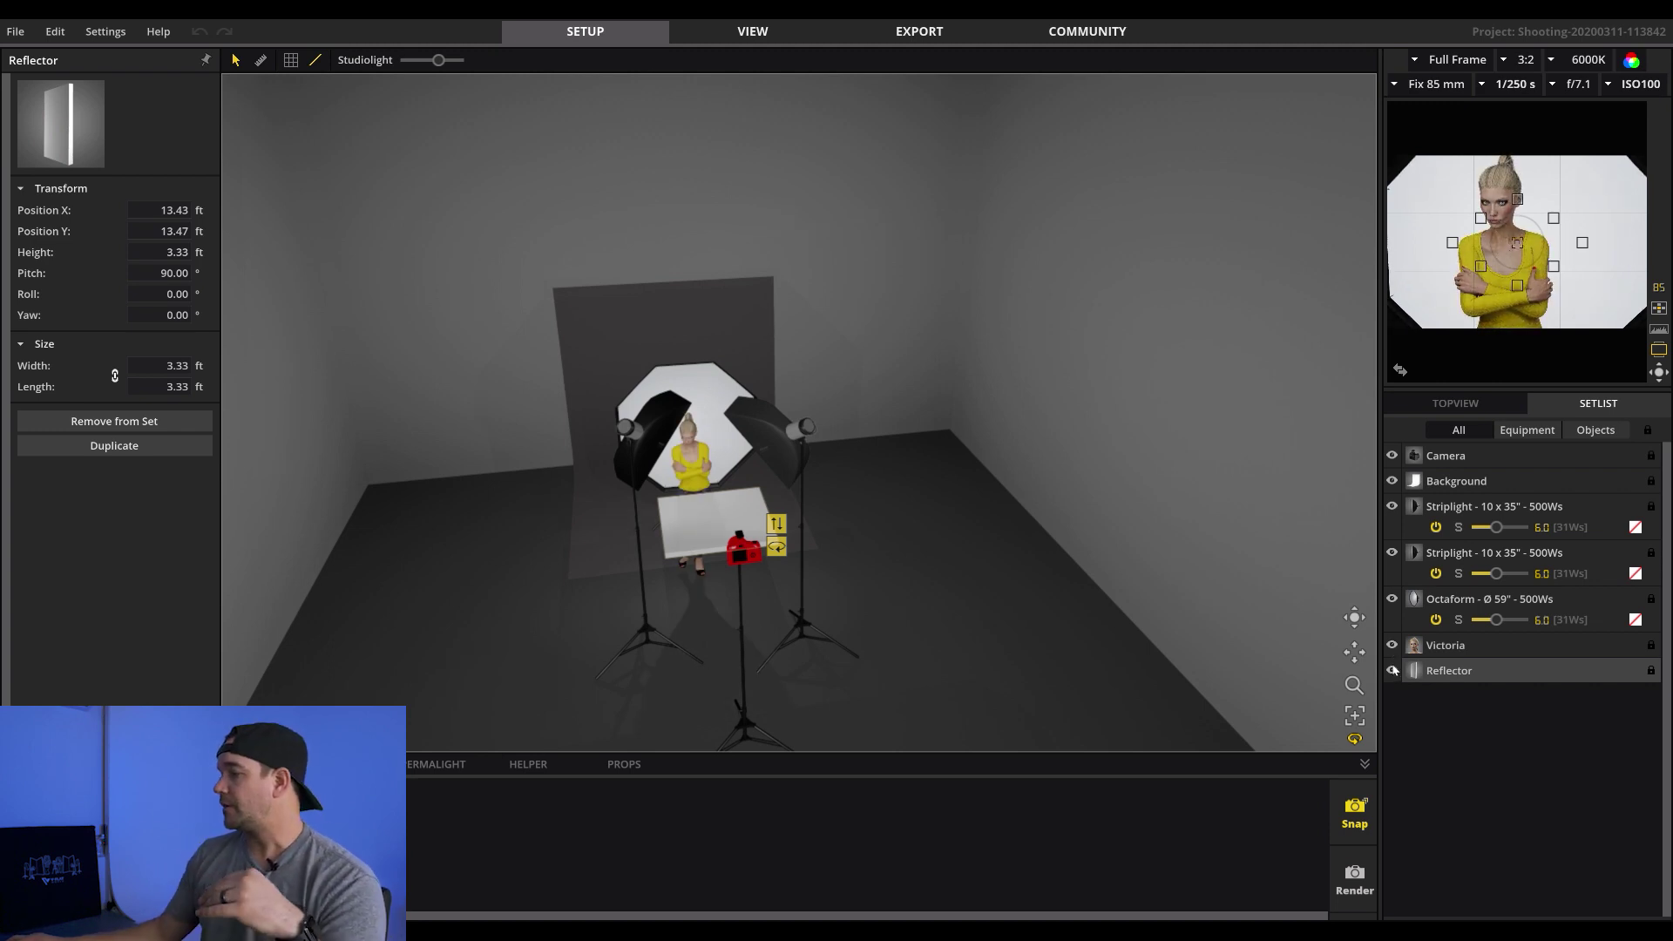
{"action": "left_click", "coordinate": [1391, 671]}
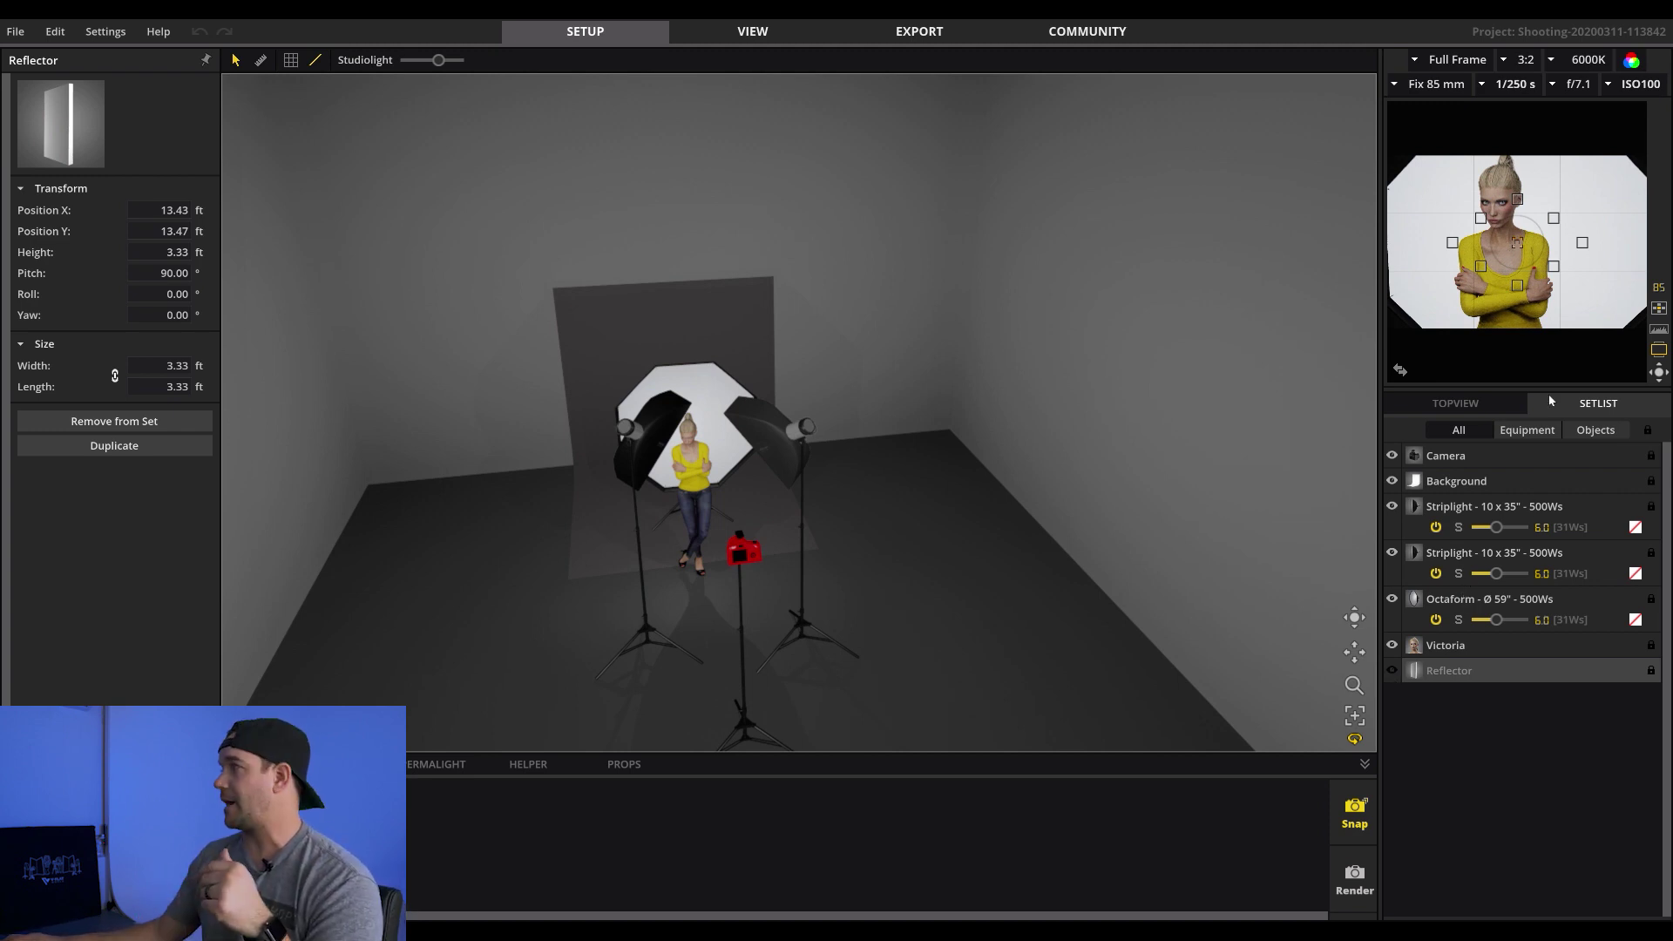
Take the no-reflector shot and flip between the two Timeline shots to compare
{"action": "mouse_move", "coordinate": [1585, 156]}
{"action": "left_click", "coordinate": [1612, 180]}
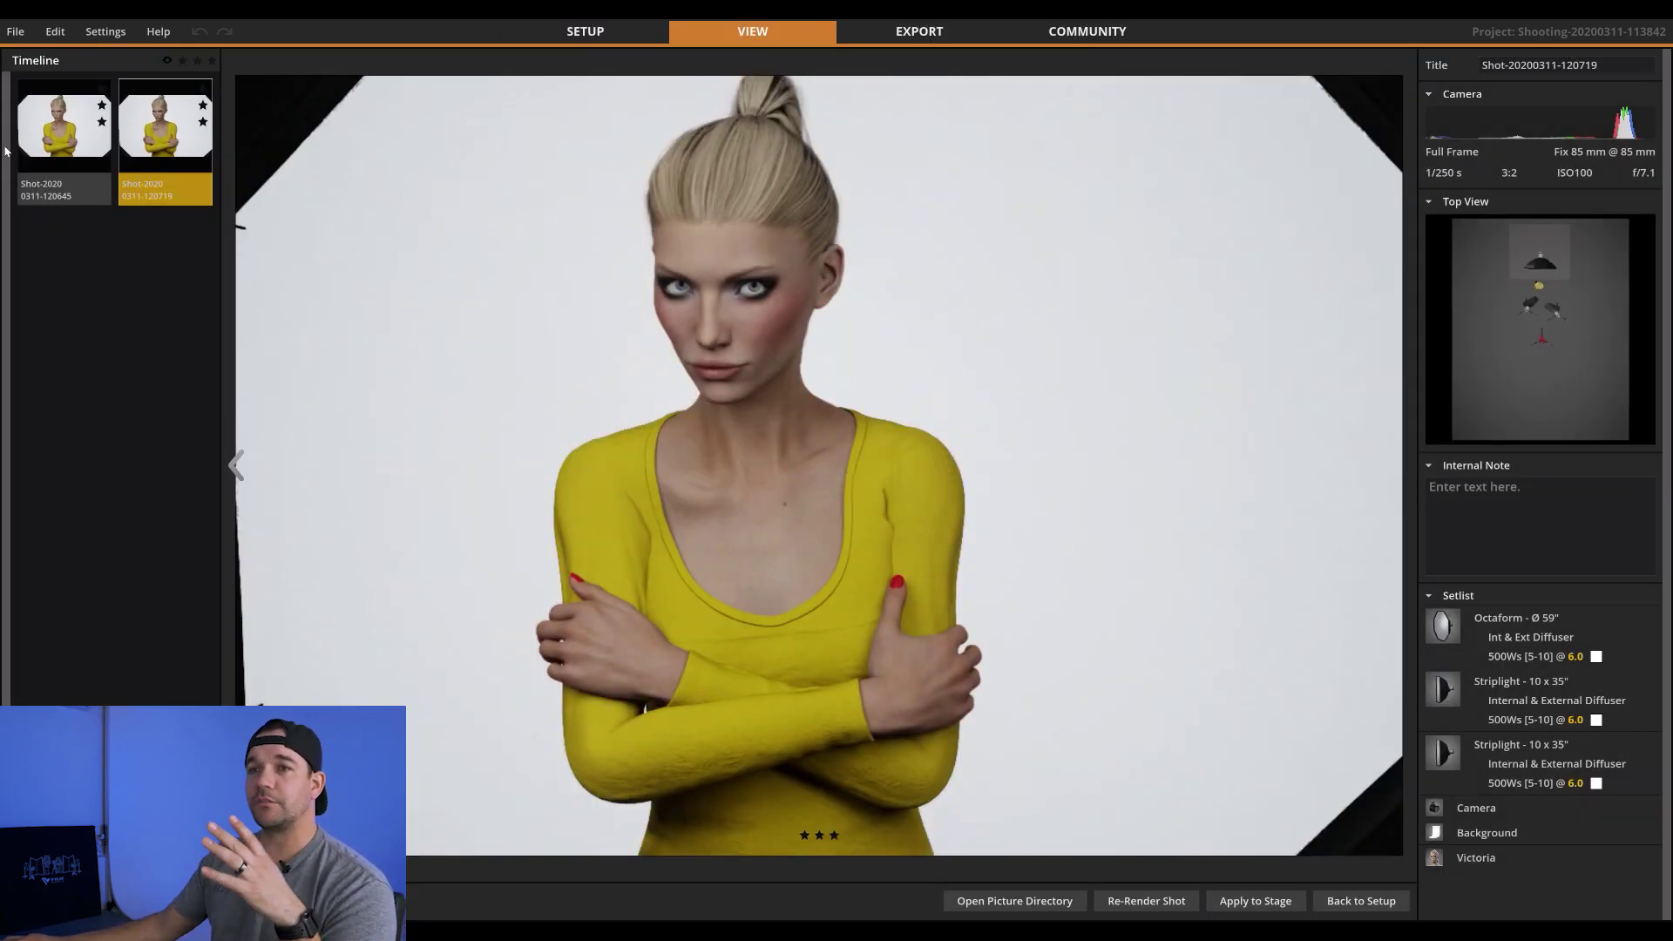
{"action": "left_click", "coordinate": [57, 128]}
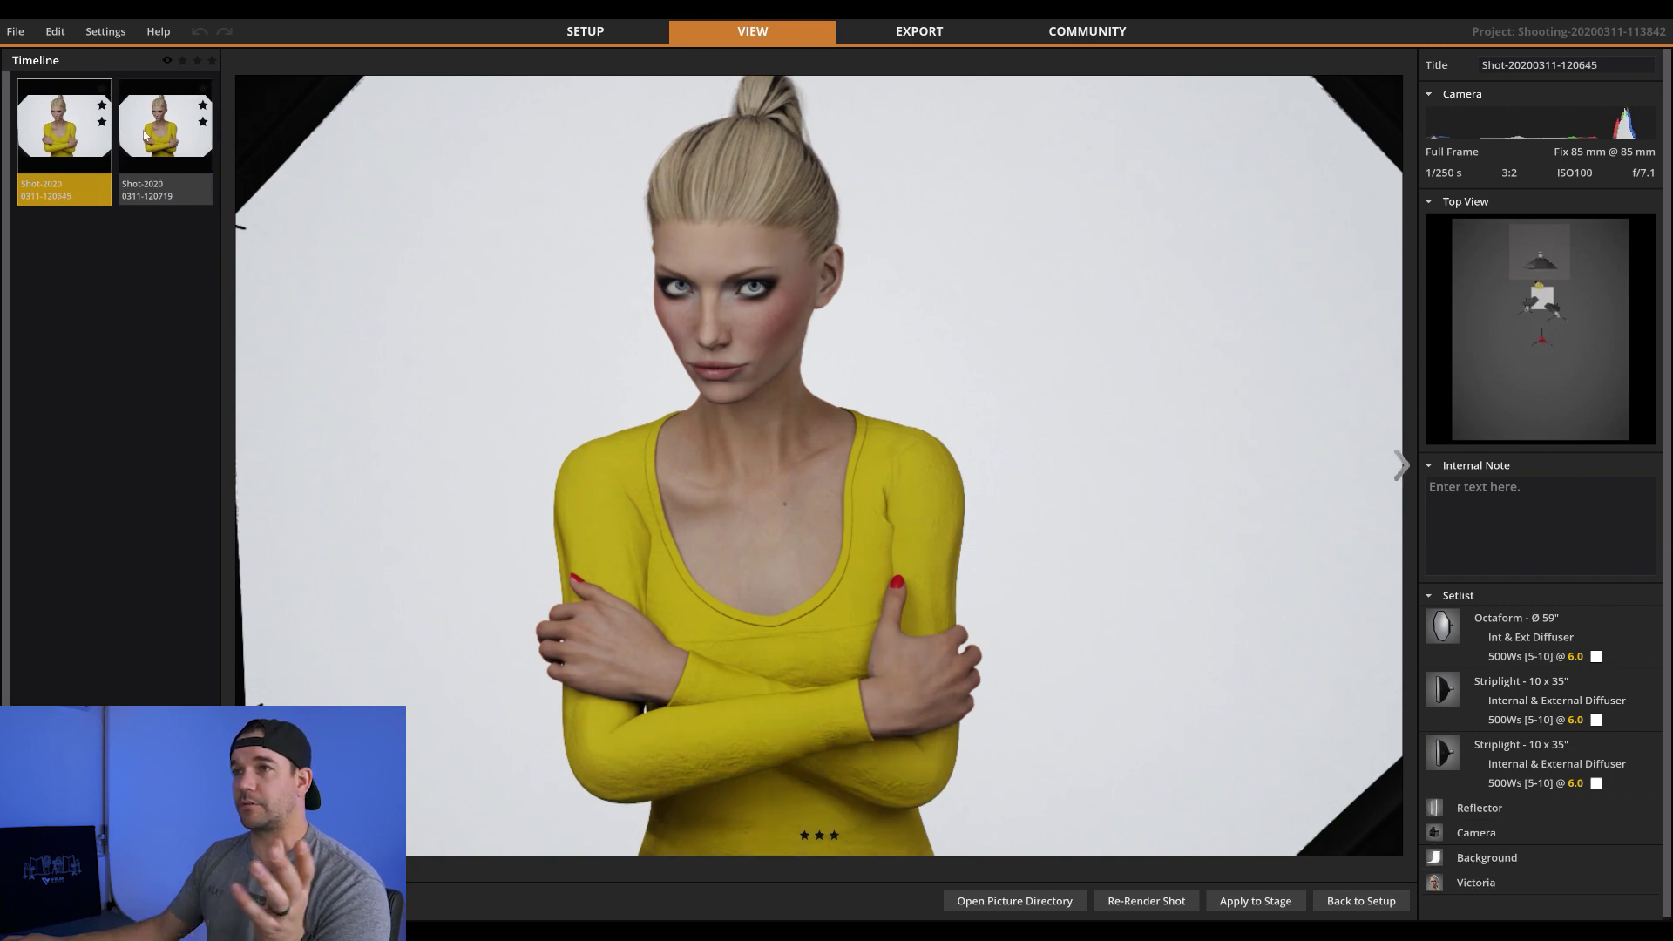
{"action": "left_click", "coordinate": [145, 133]}
{"action": "left_click", "coordinate": [59, 137]}
{"action": "left_click", "coordinate": [171, 139]}
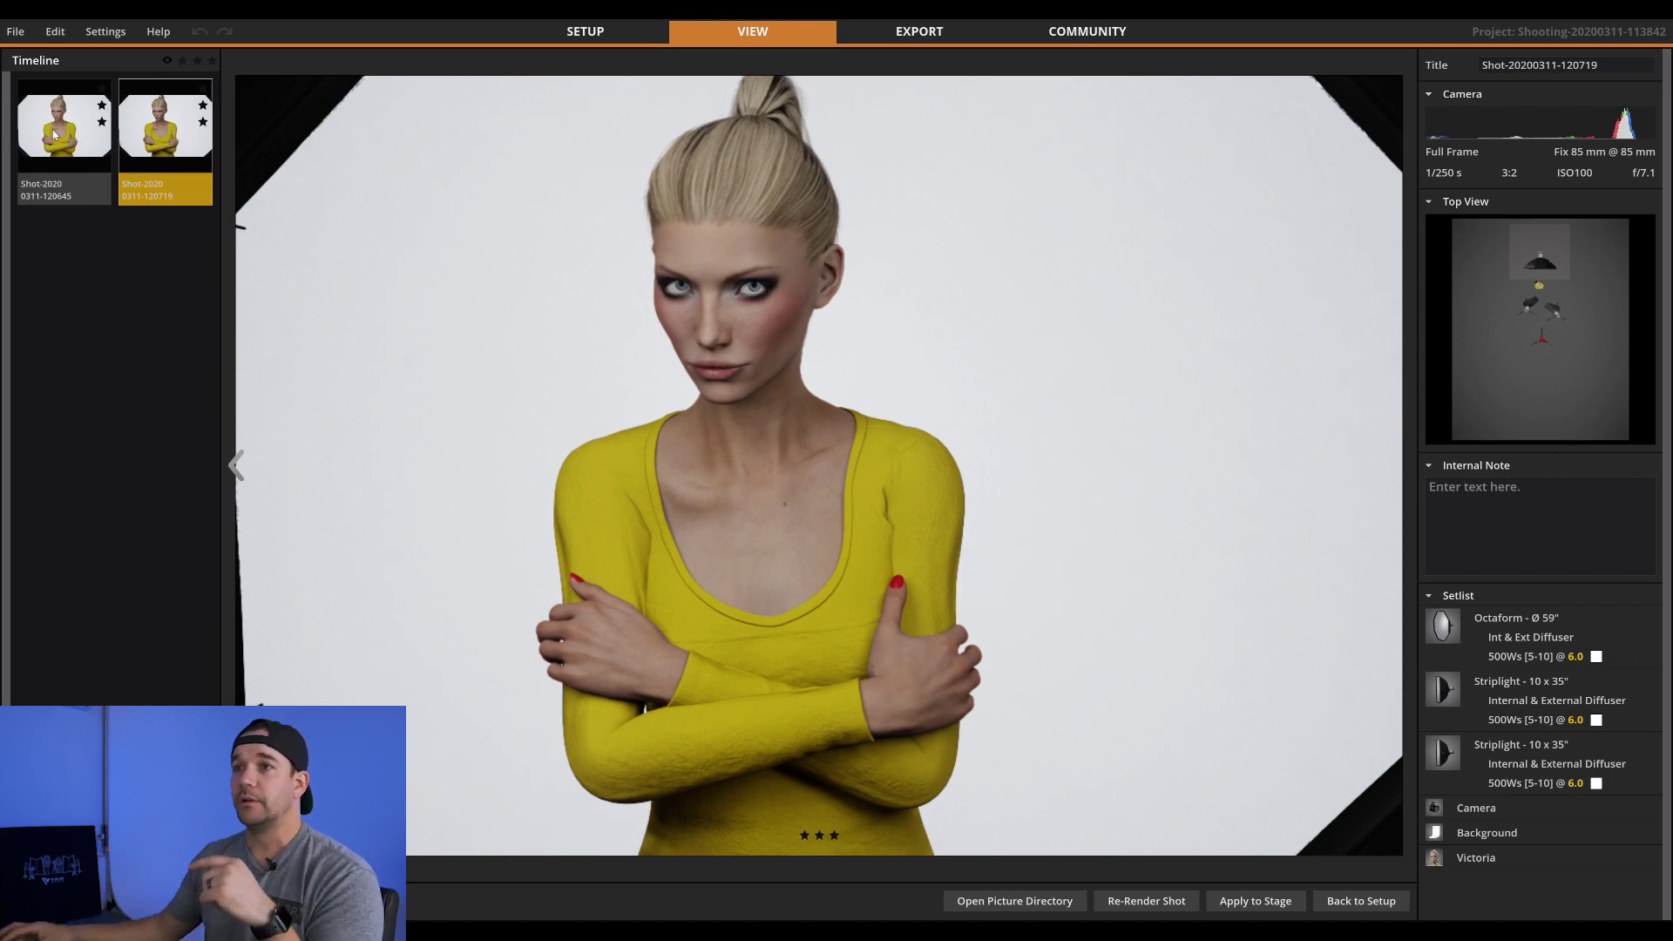
Select the reflector shot and show its lighting diagram on the Export page
{"action": "mouse_move", "coordinate": [457, 637]}
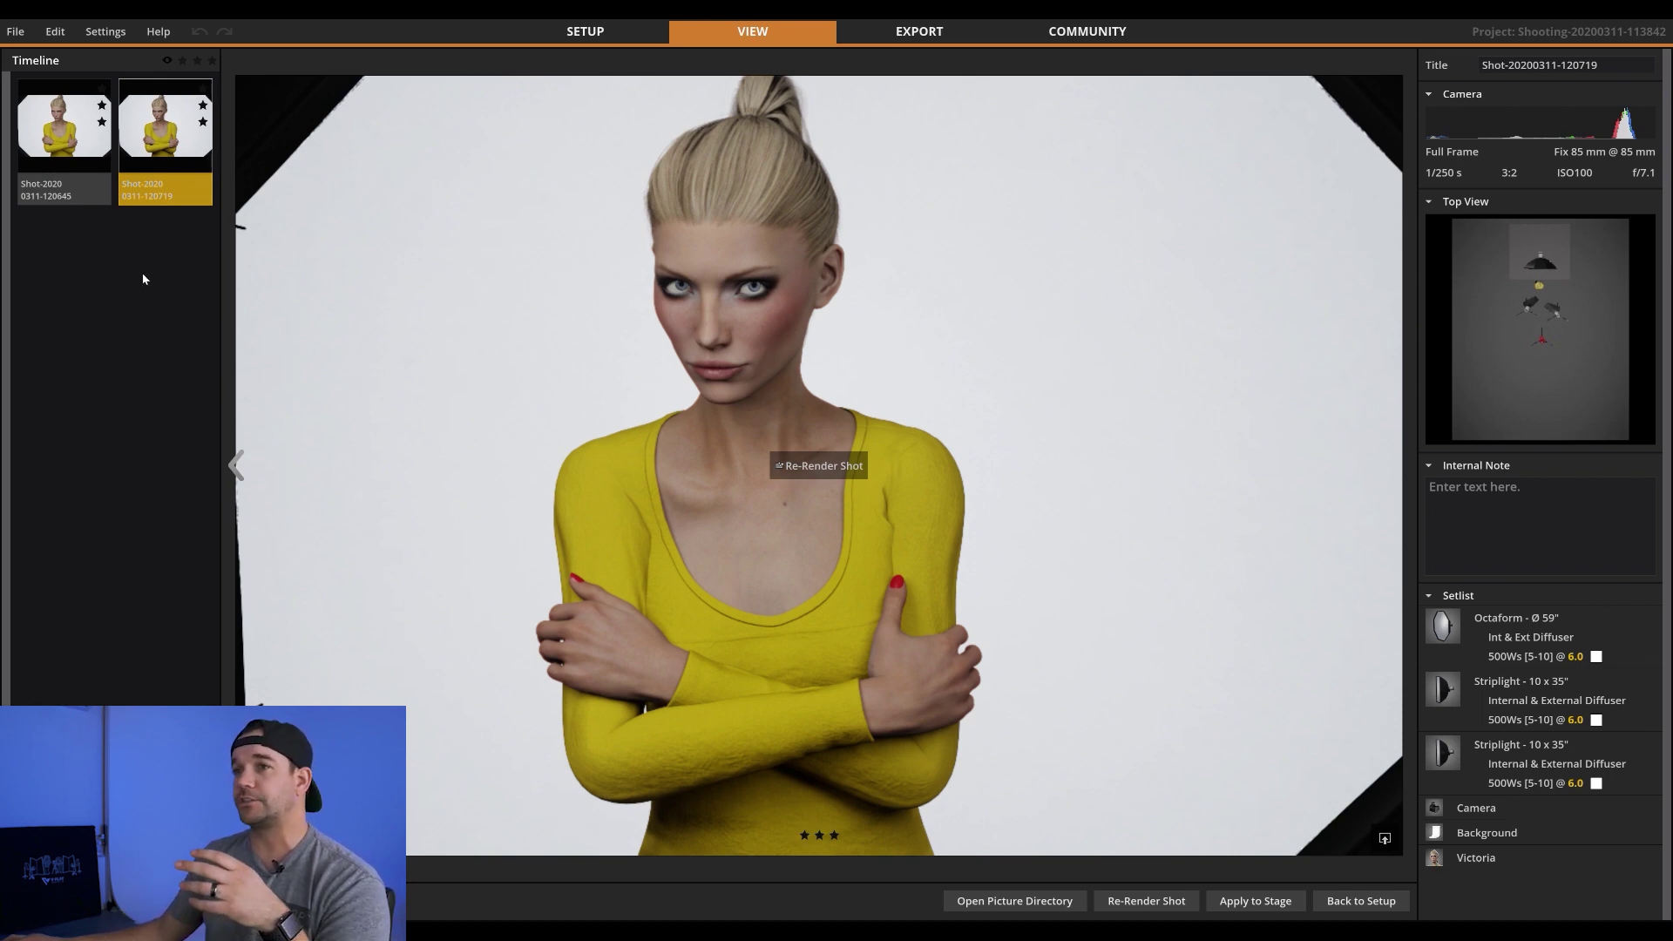
{"action": "left_click", "coordinate": [54, 128]}
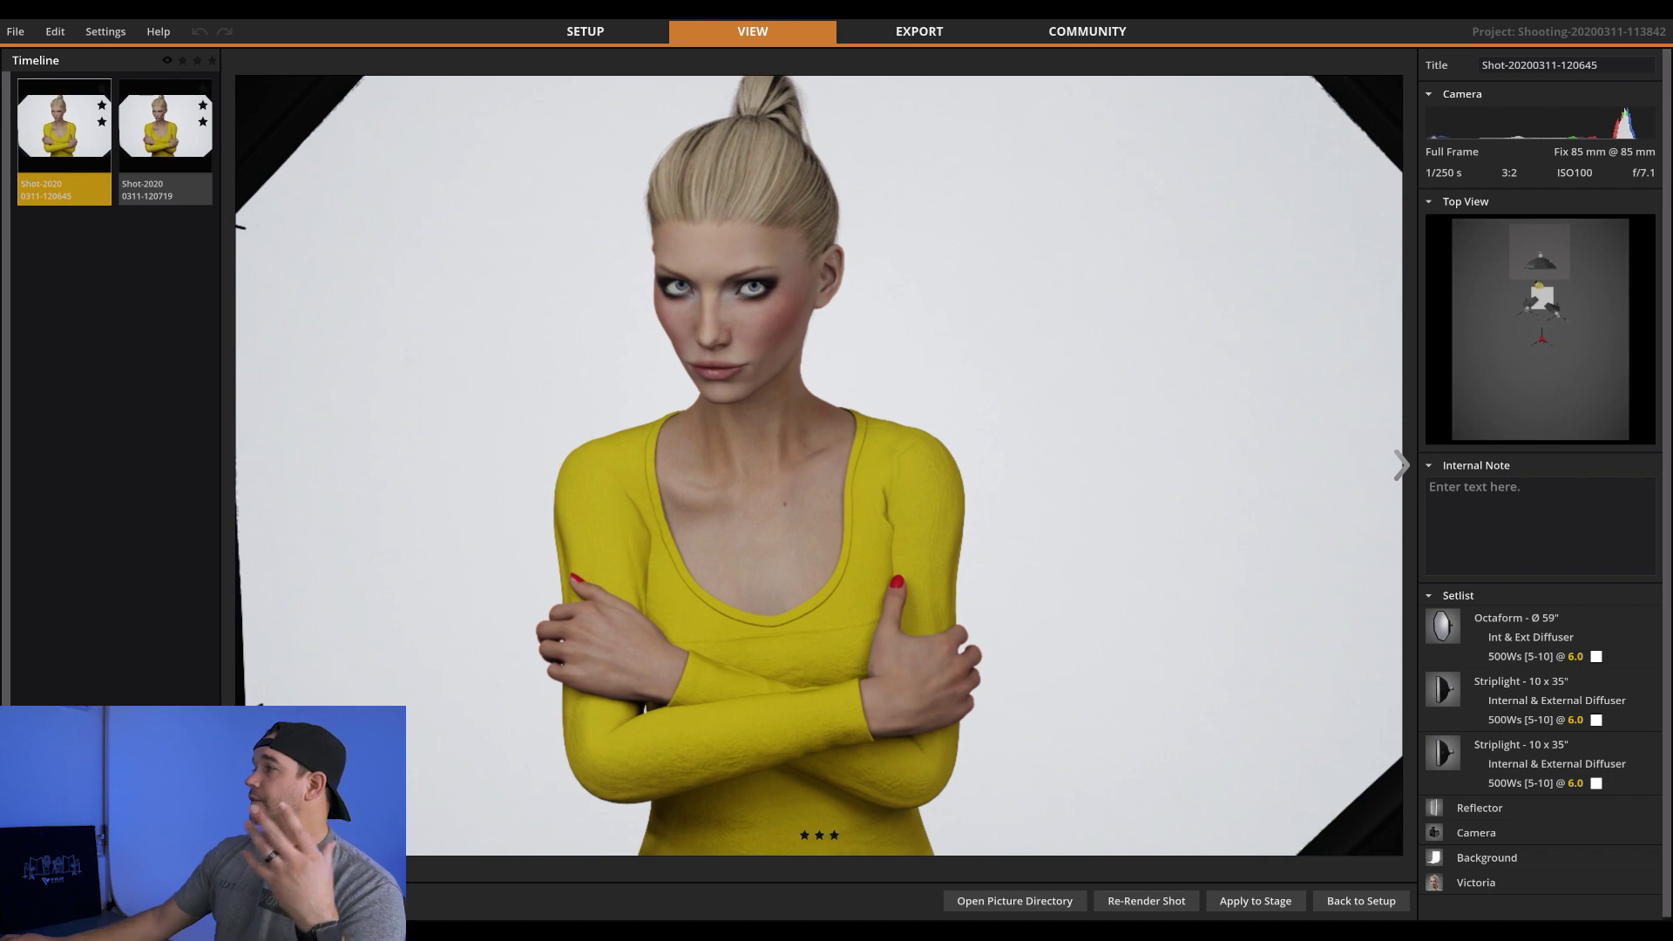
{"action": "left_click", "coordinate": [872, 34]}
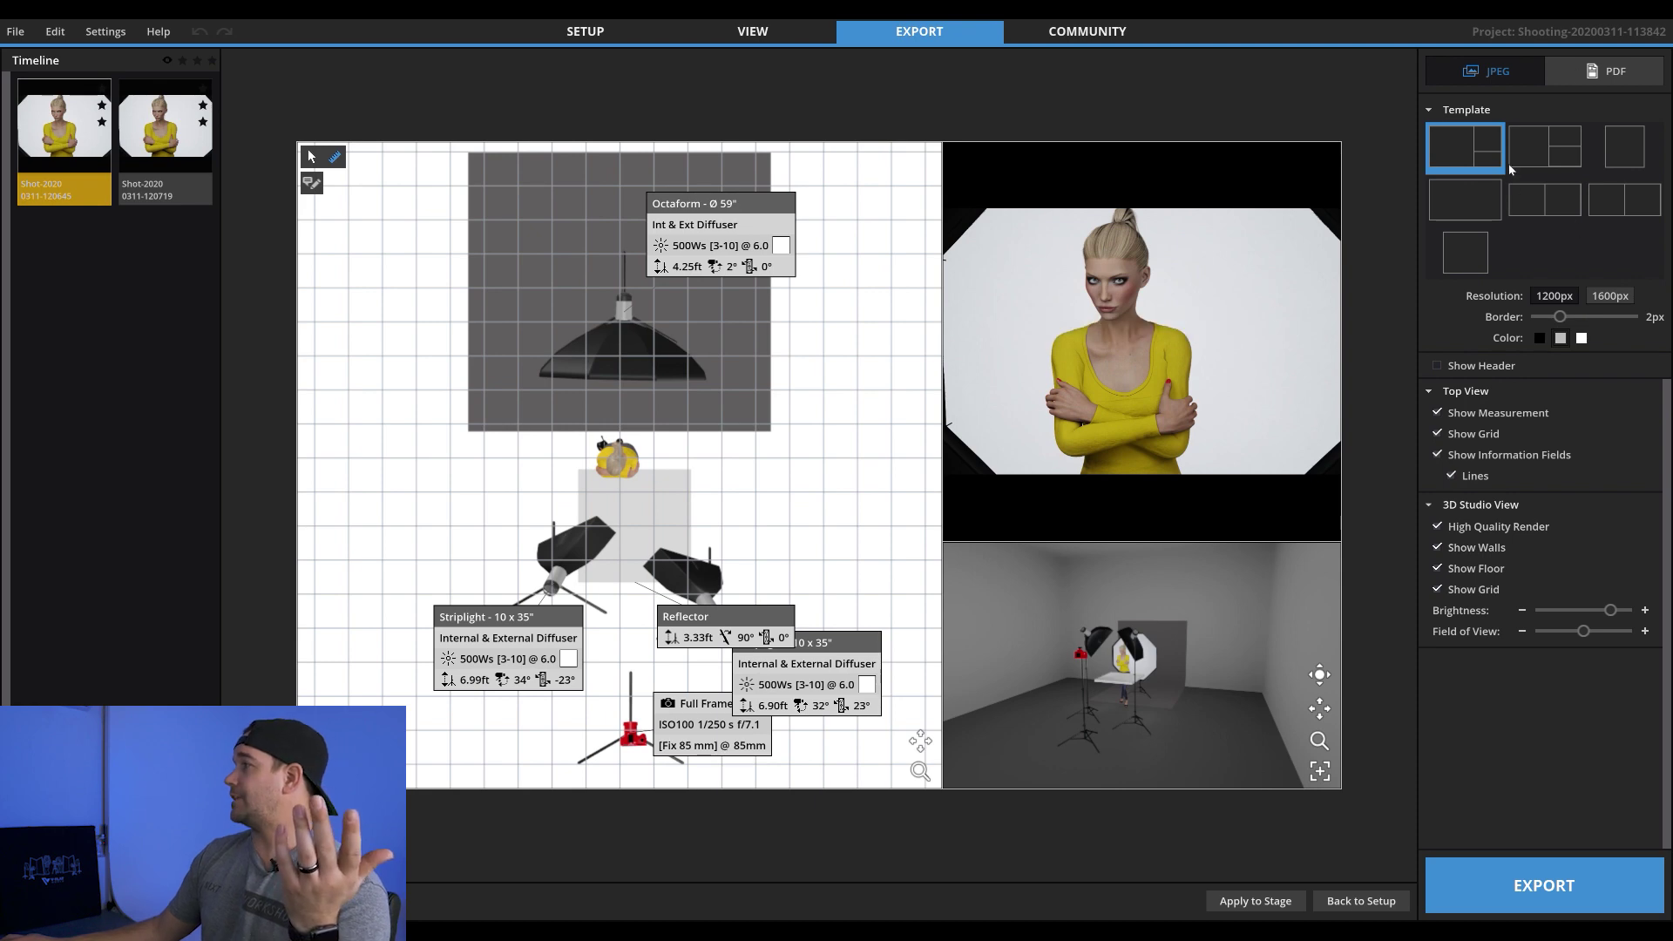
Try the other diagram templates, keep the top view, render and studio layout, then go to Community
{"action": "left_click", "coordinate": [1534, 157]}
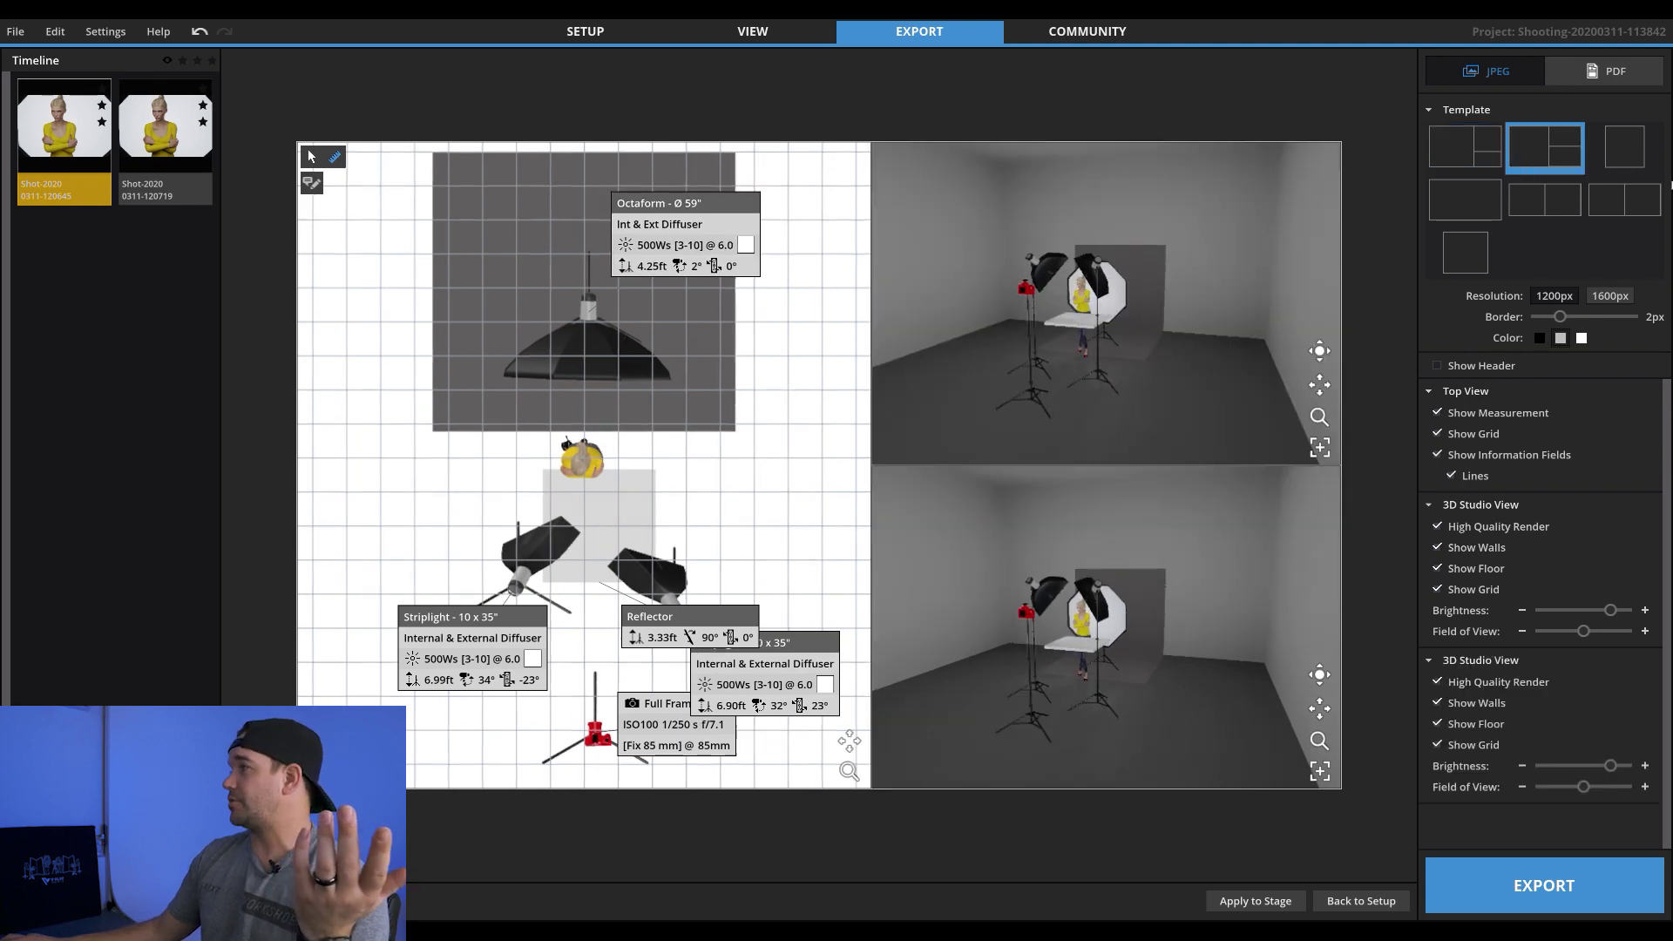
{"action": "left_click", "coordinate": [1481, 213]}
{"action": "left_click", "coordinate": [1555, 208]}
{"action": "left_click", "coordinate": [1624, 200]}
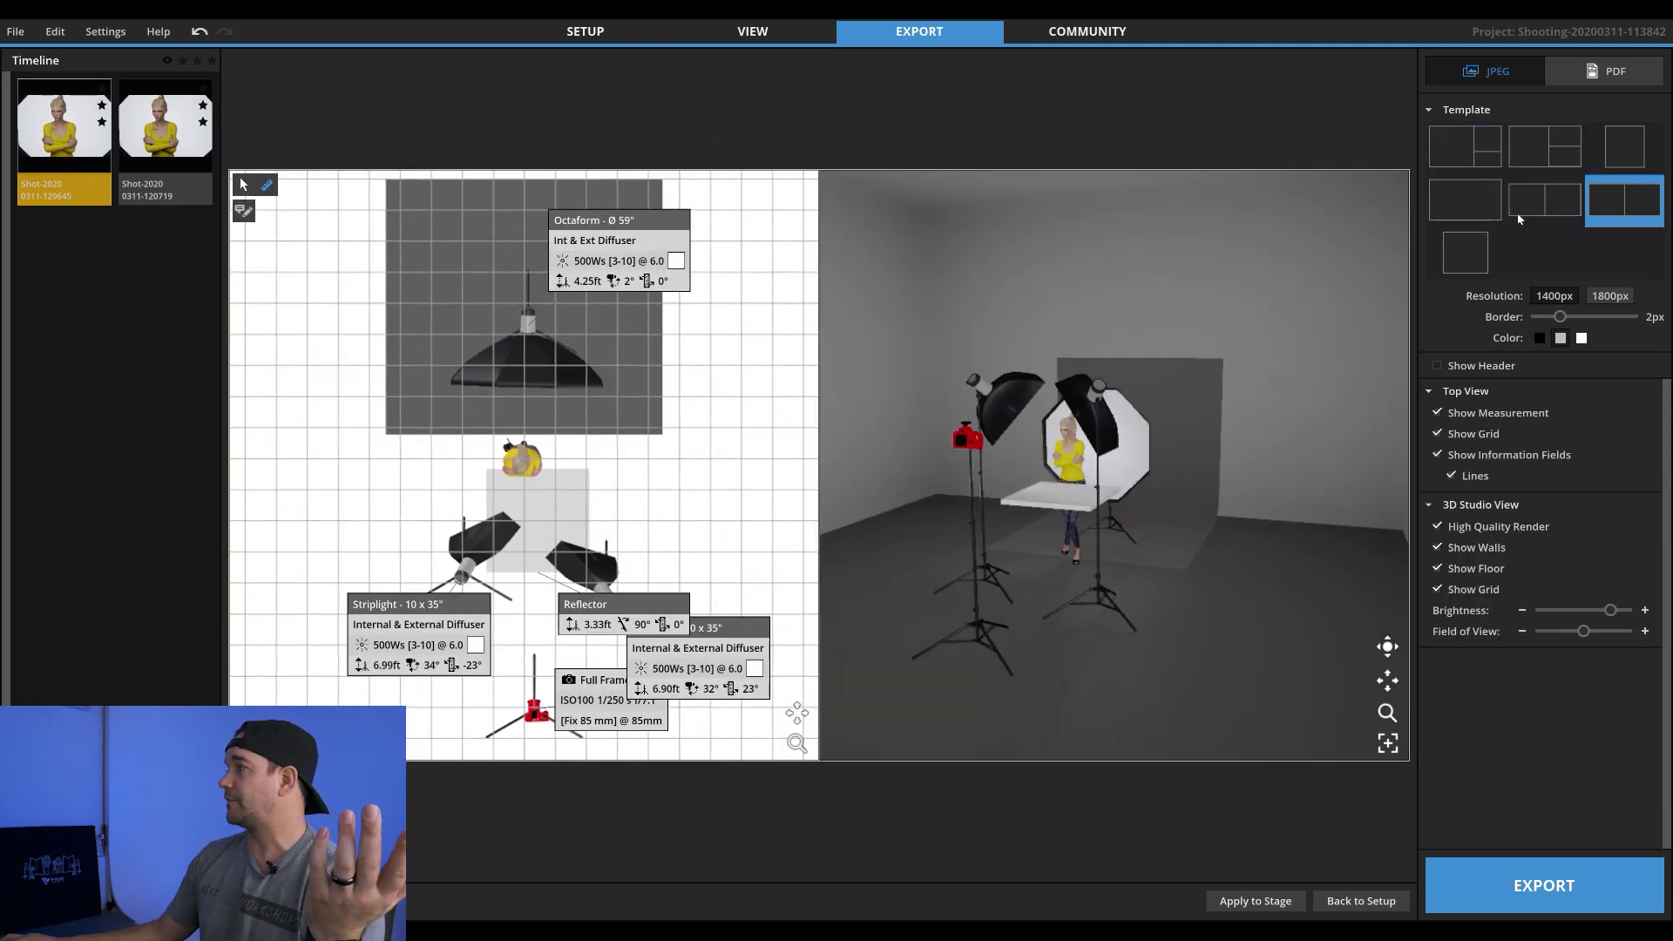
{"action": "left_click", "coordinate": [1455, 150]}
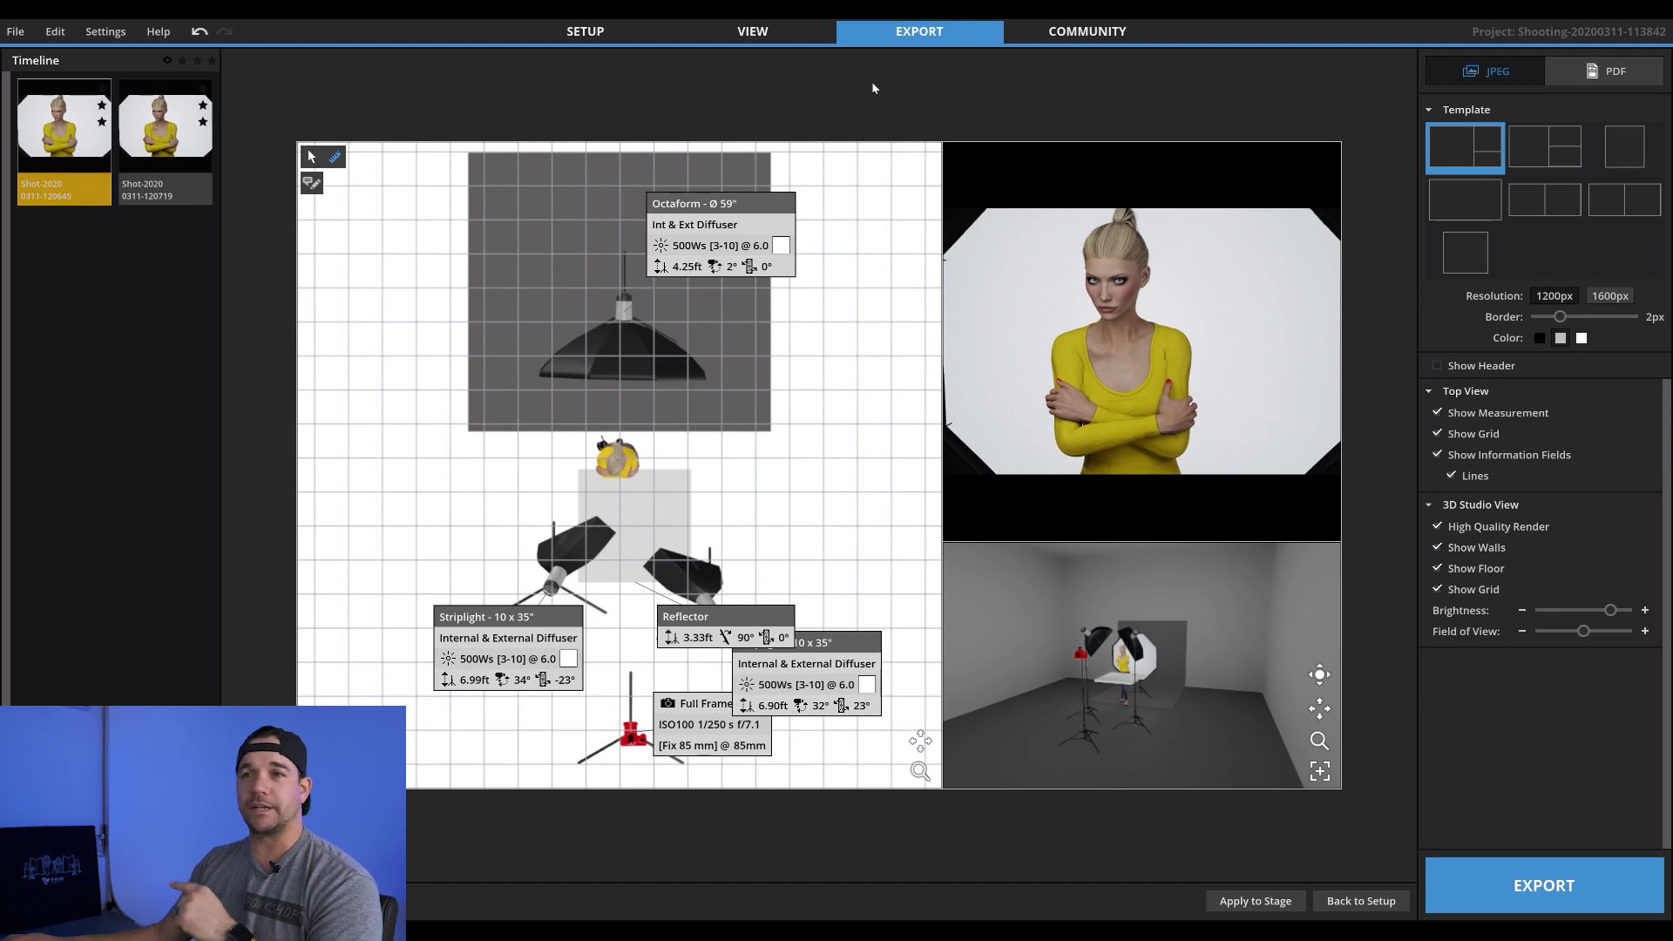
{"action": "left_click", "coordinate": [1084, 32]}
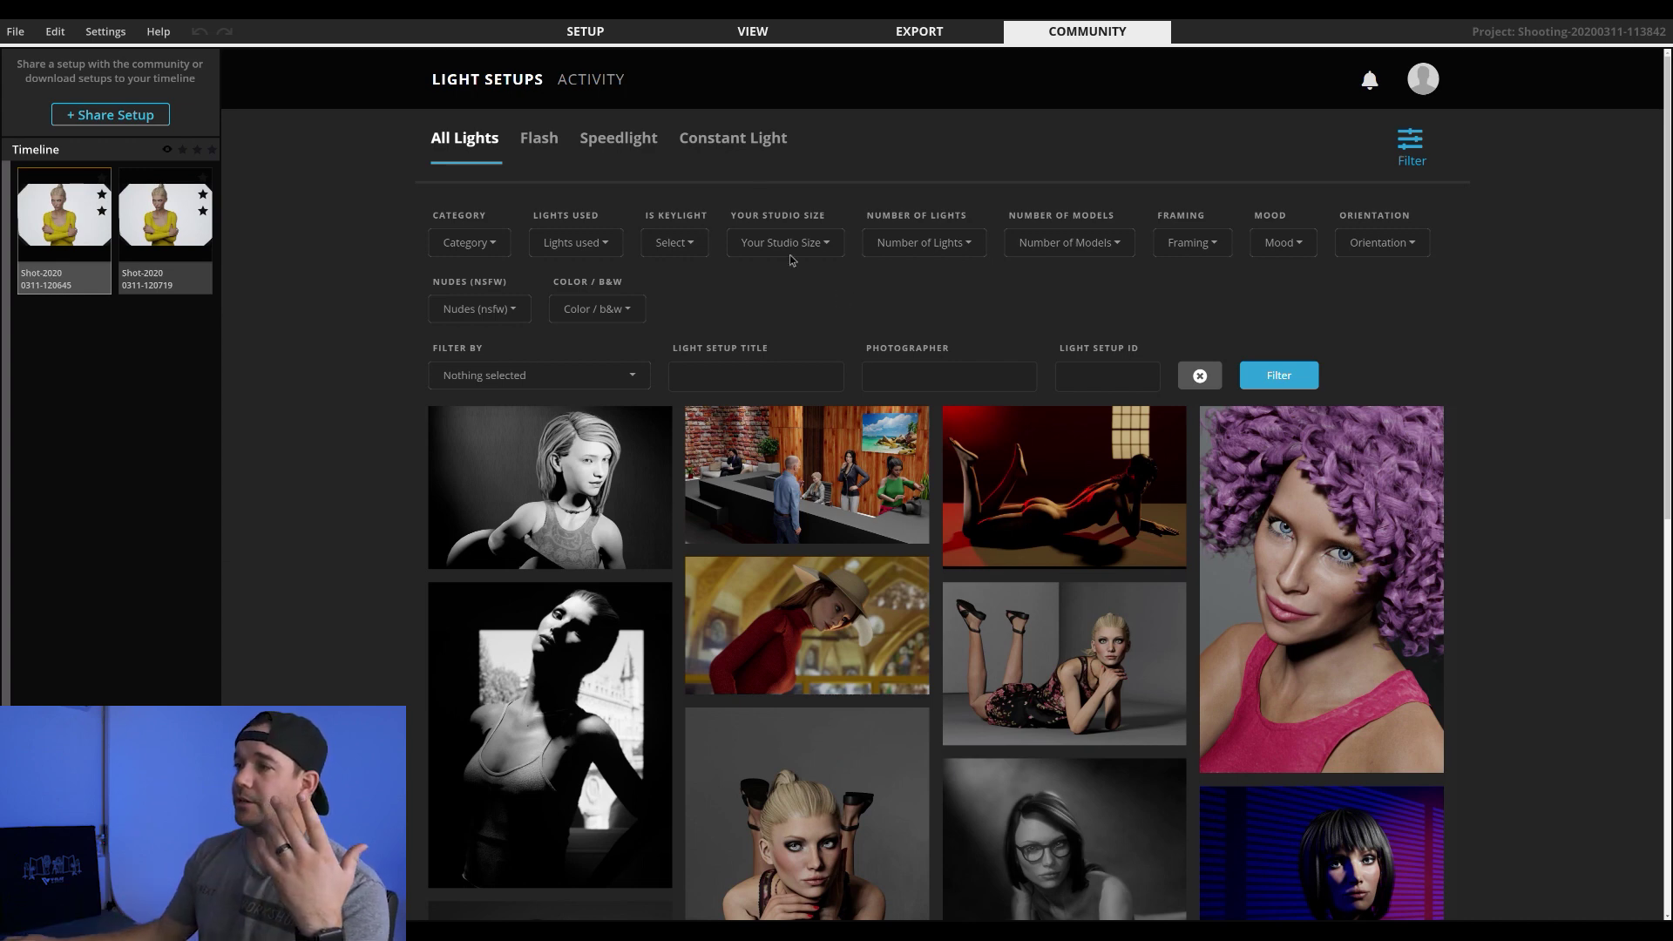
Browse the lights-used list without choosing, then set Number of Lights to Two Lights
{"action": "left_click", "coordinate": [581, 247]}
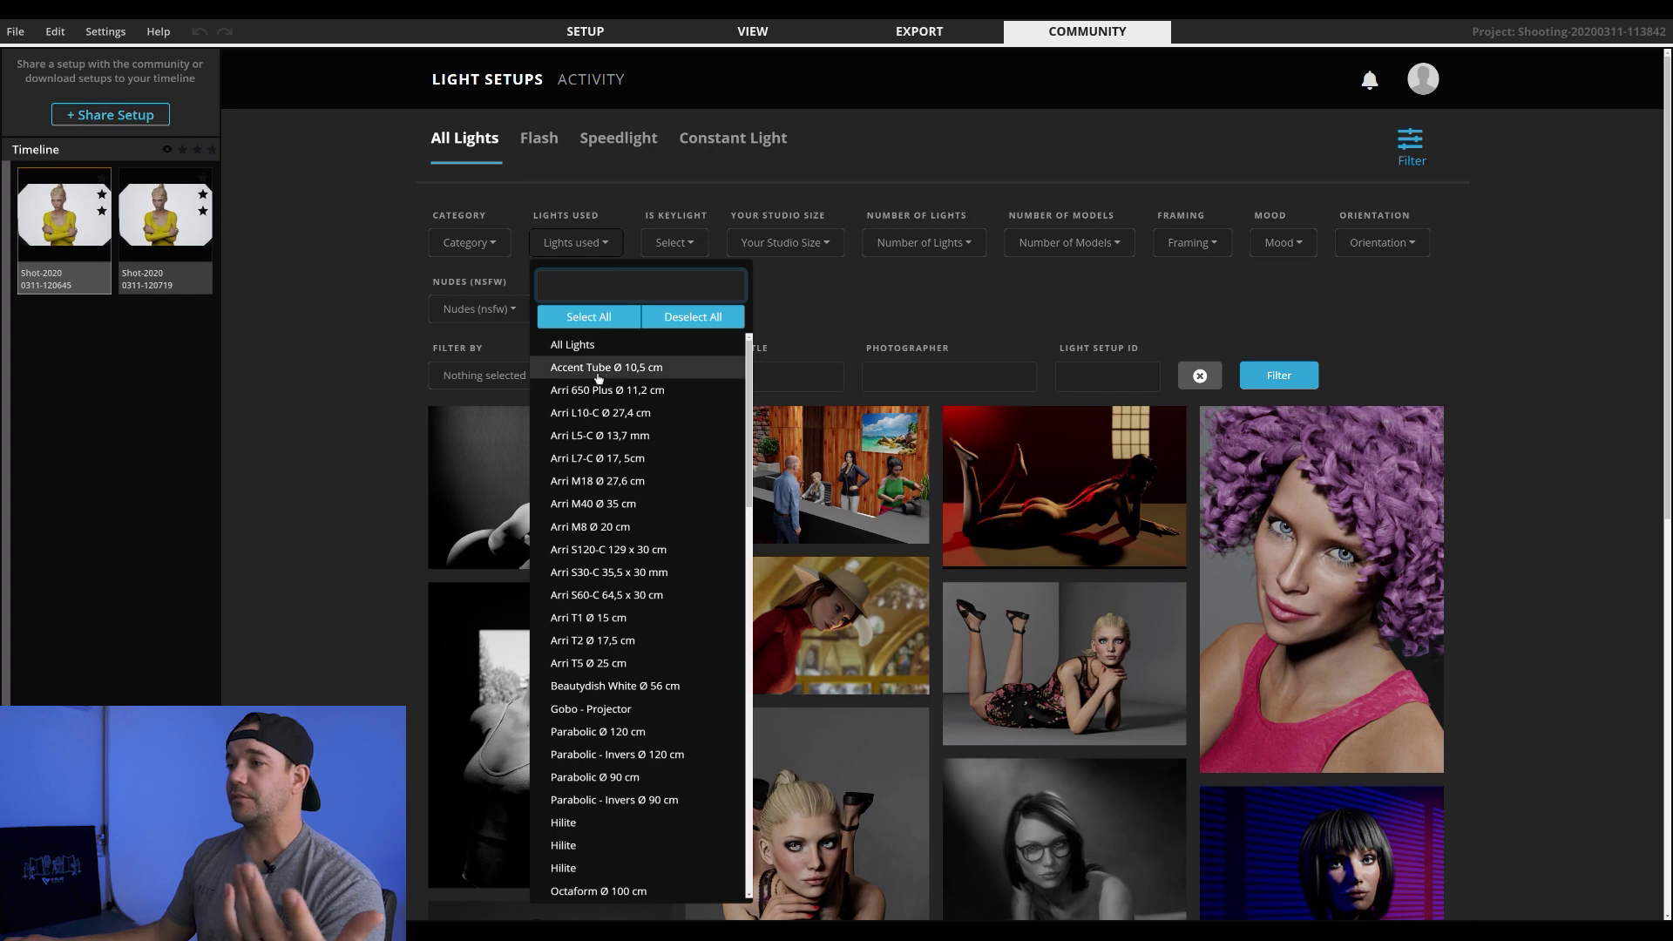
{"action": "scroll", "coordinate": [619, 654], "scroll_direction": "down", "scroll_amount": 8}
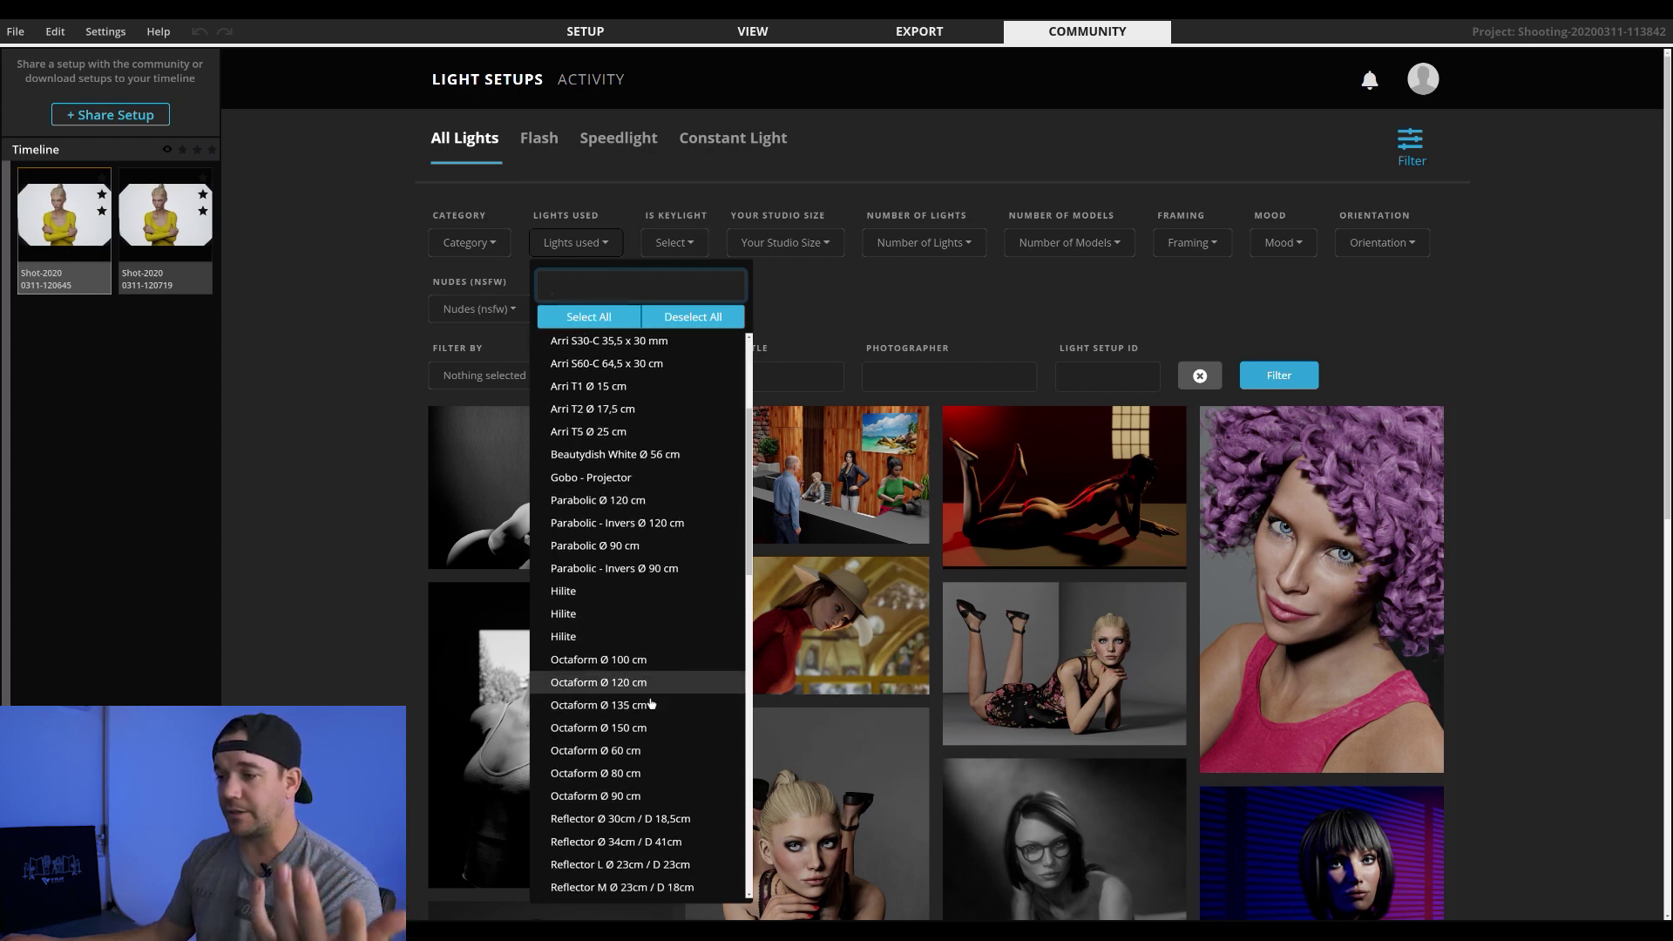
{"action": "scroll", "coordinate": [644, 698], "scroll_direction": "up", "scroll_amount": 5}
{"action": "scroll", "coordinate": [650, 697], "scroll_direction": "up", "scroll_amount": 2}
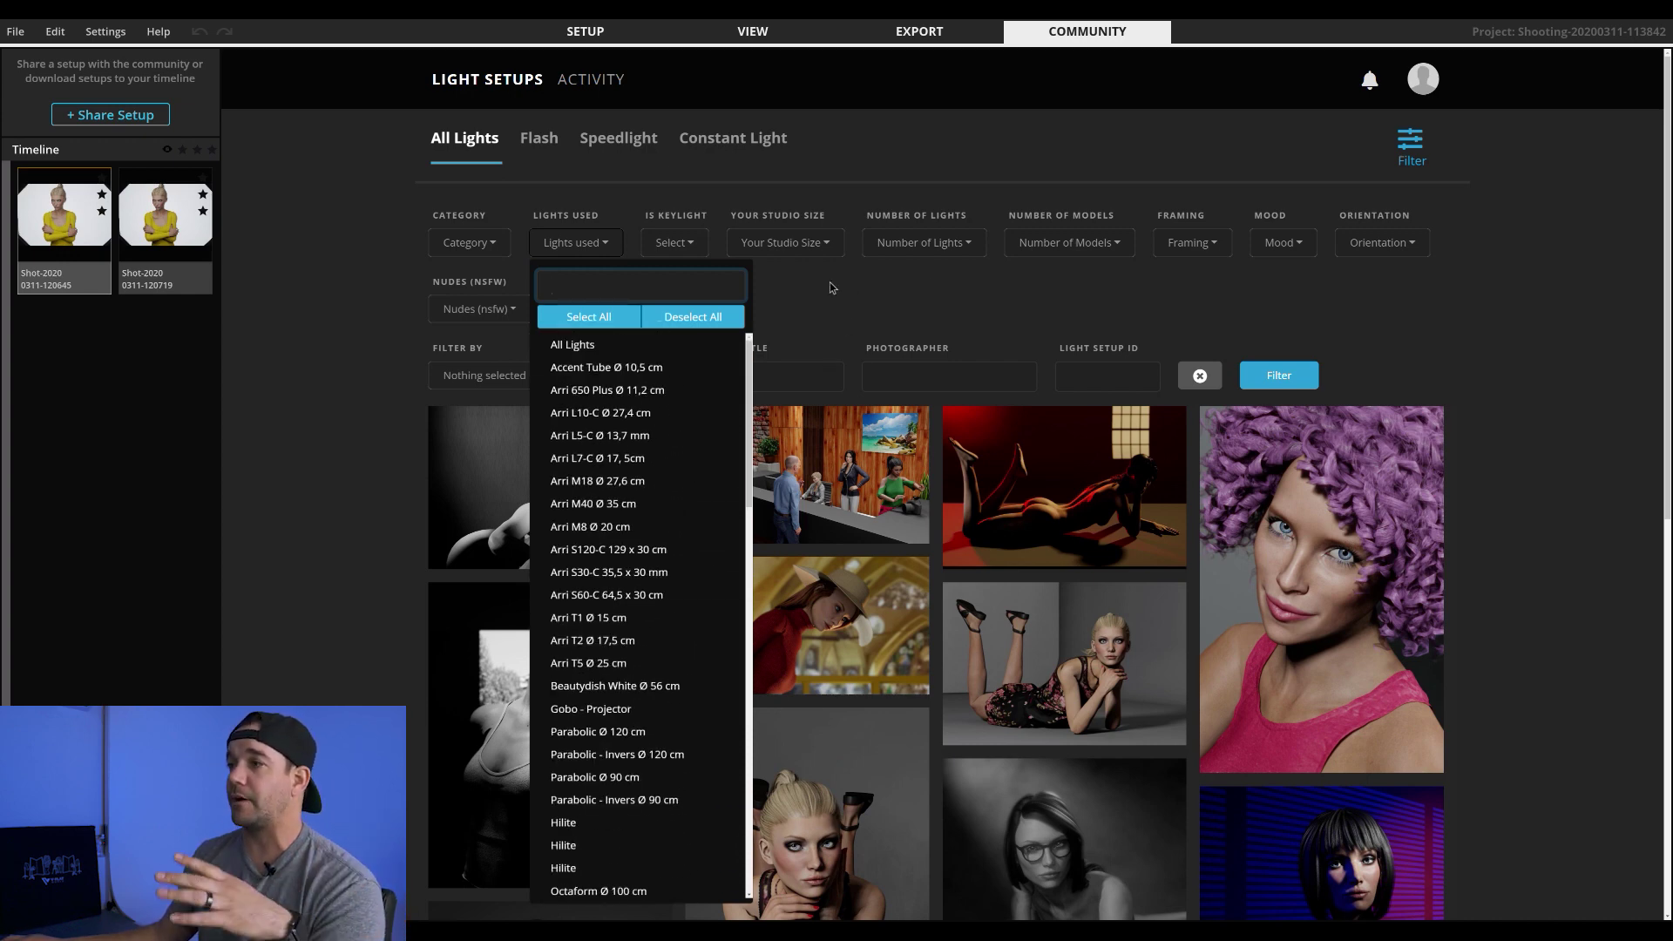
{"action": "left_click", "coordinate": [830, 283]}
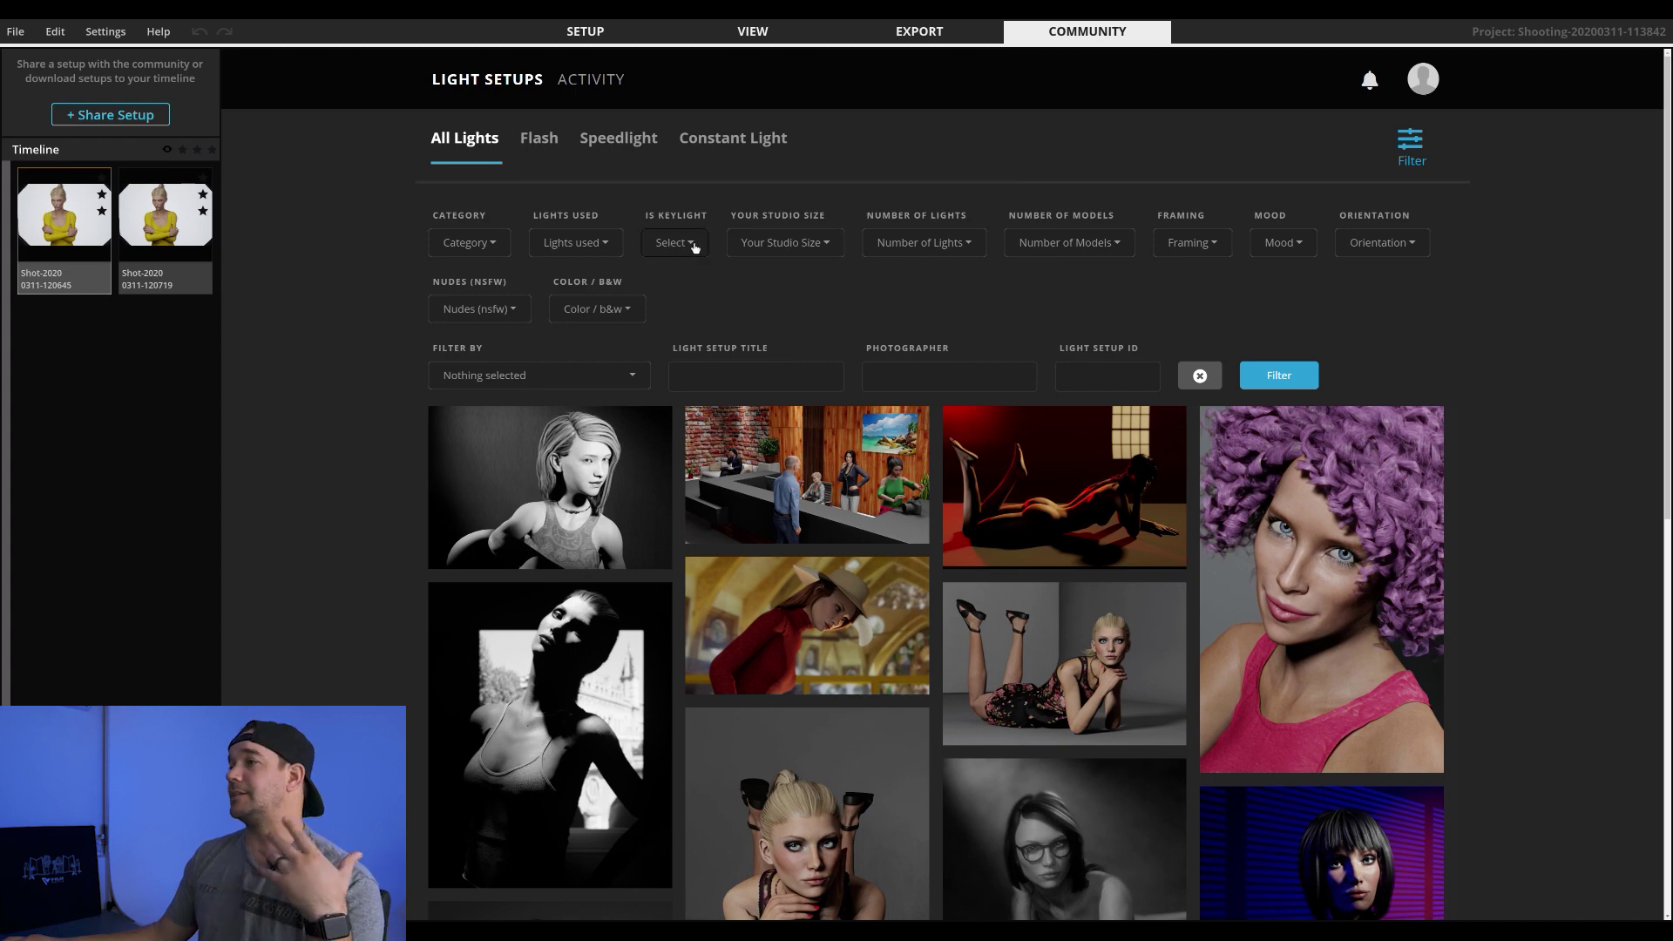
{"action": "left_click", "coordinate": [970, 244]}
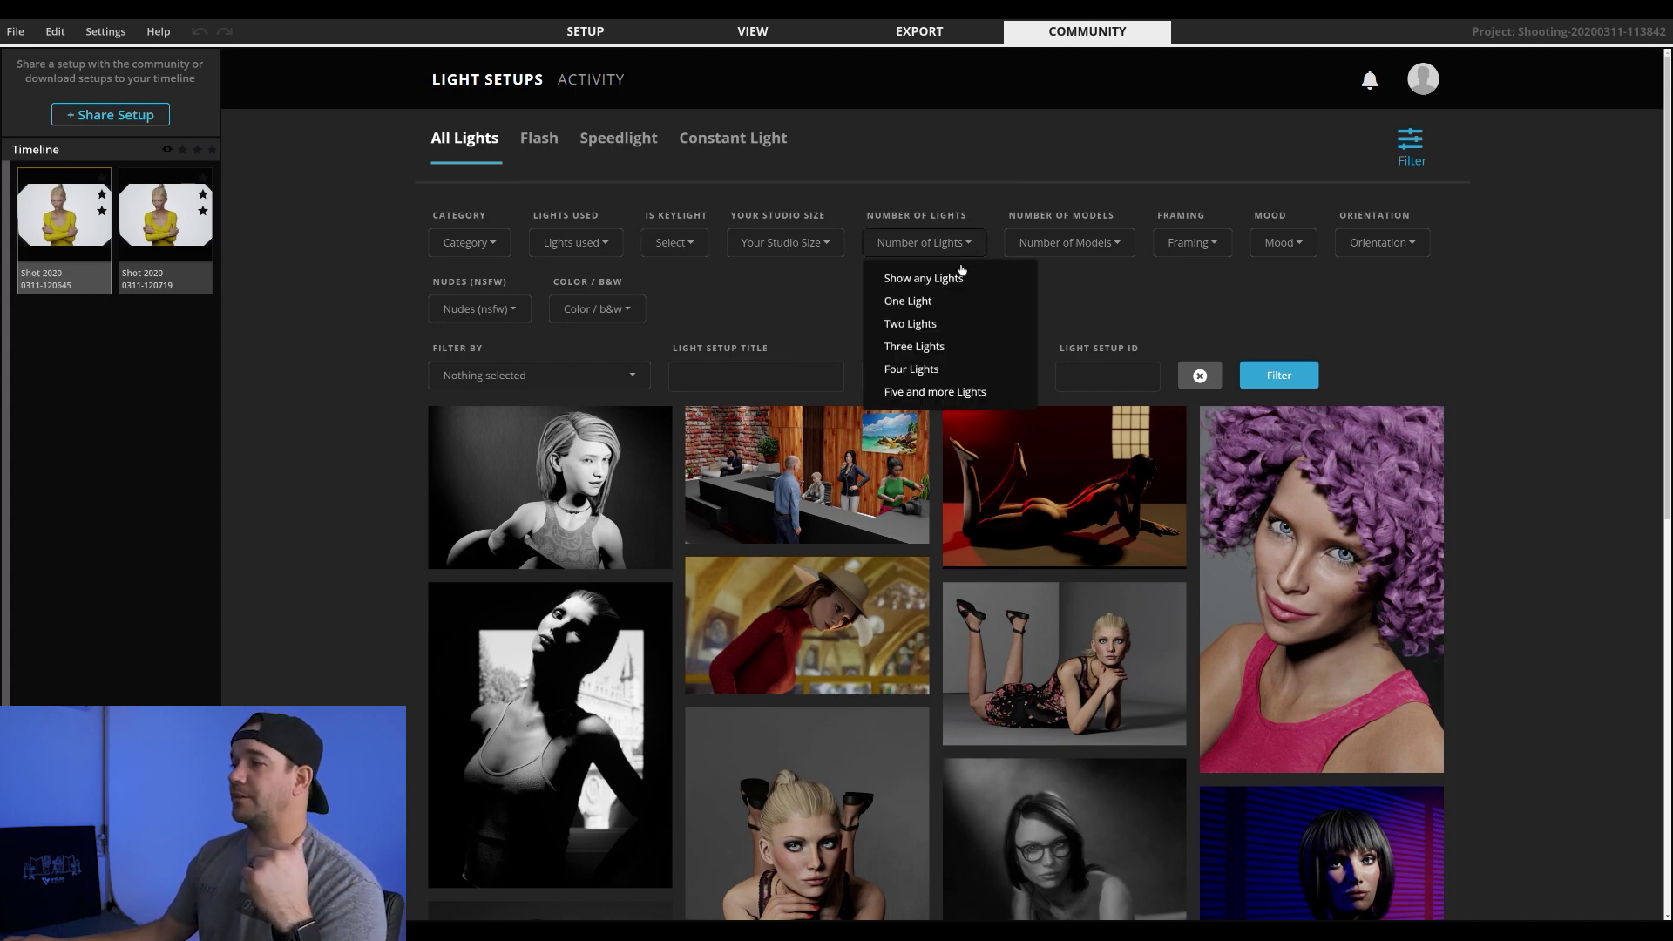
{"action": "left_click", "coordinate": [952, 319]}
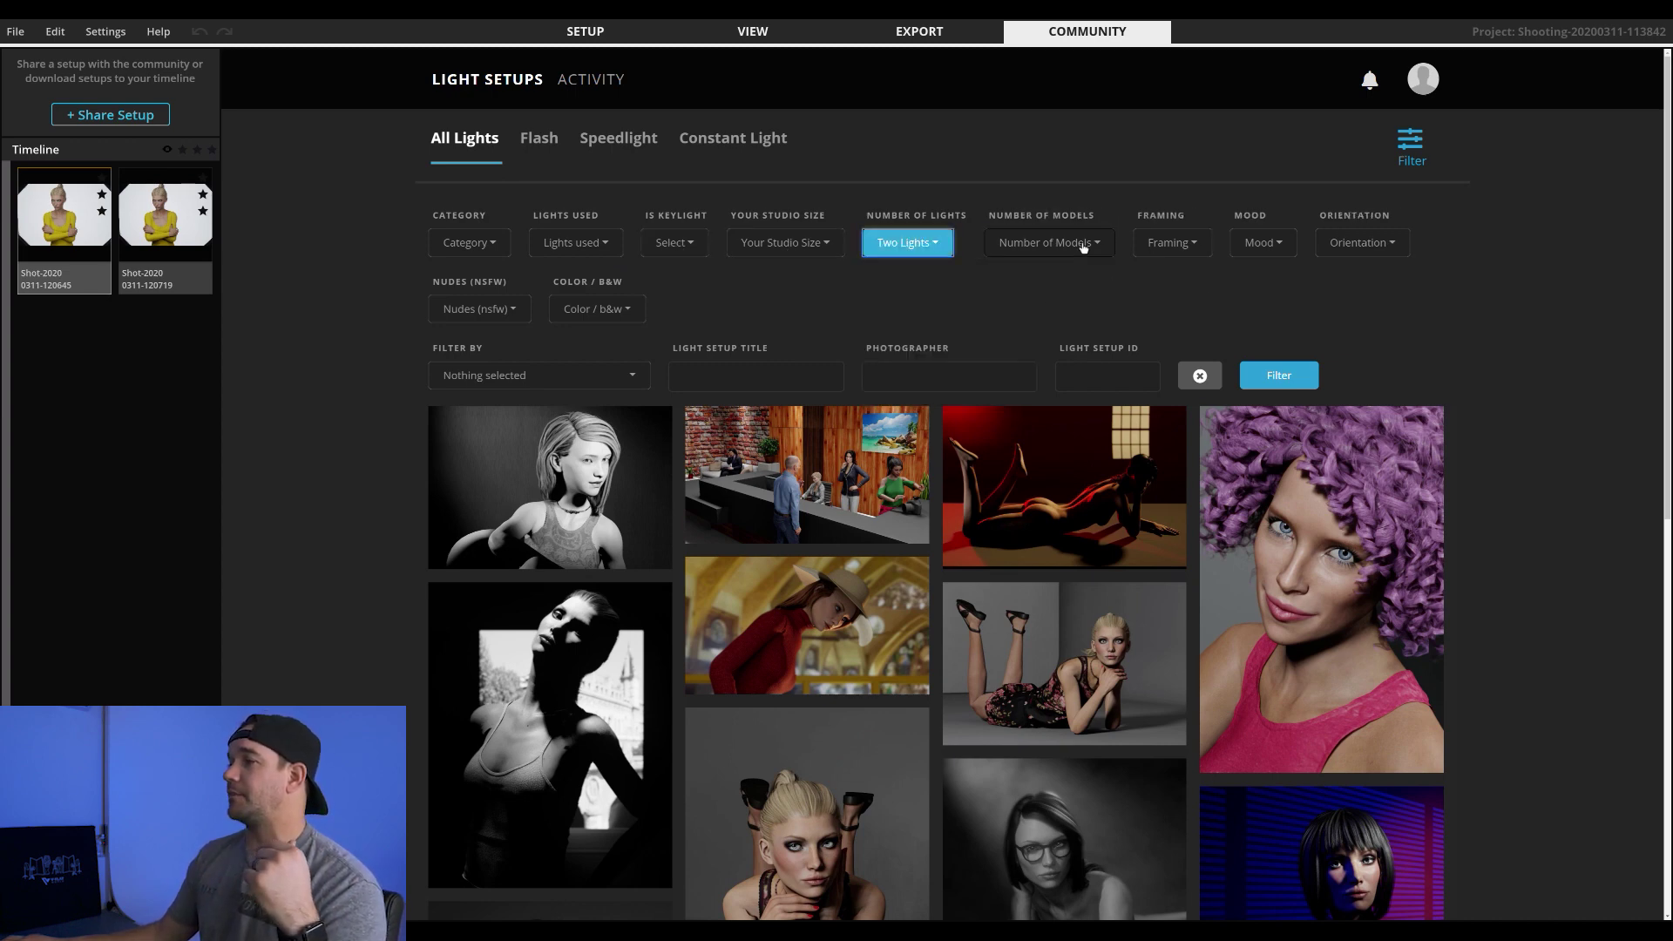
Set One Model, Low Key mood and No nudes, then apply the filter
{"action": "left_click", "coordinate": [1083, 245]}
{"action": "left_click", "coordinate": [1045, 302]}
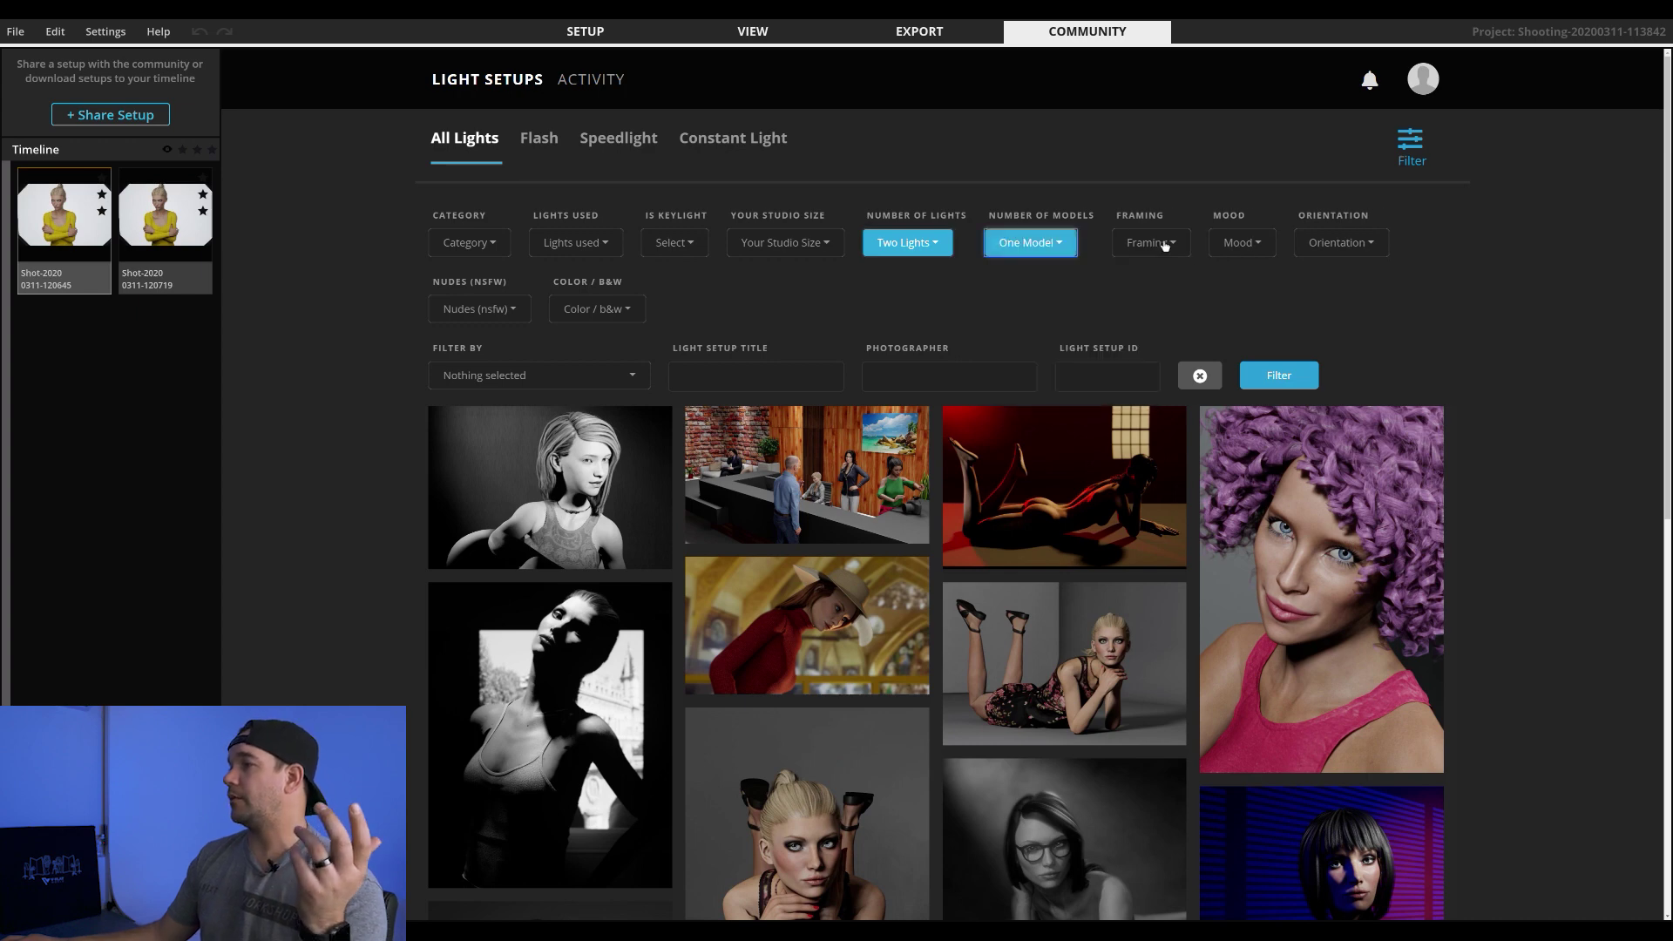
{"action": "left_click", "coordinate": [1271, 254]}
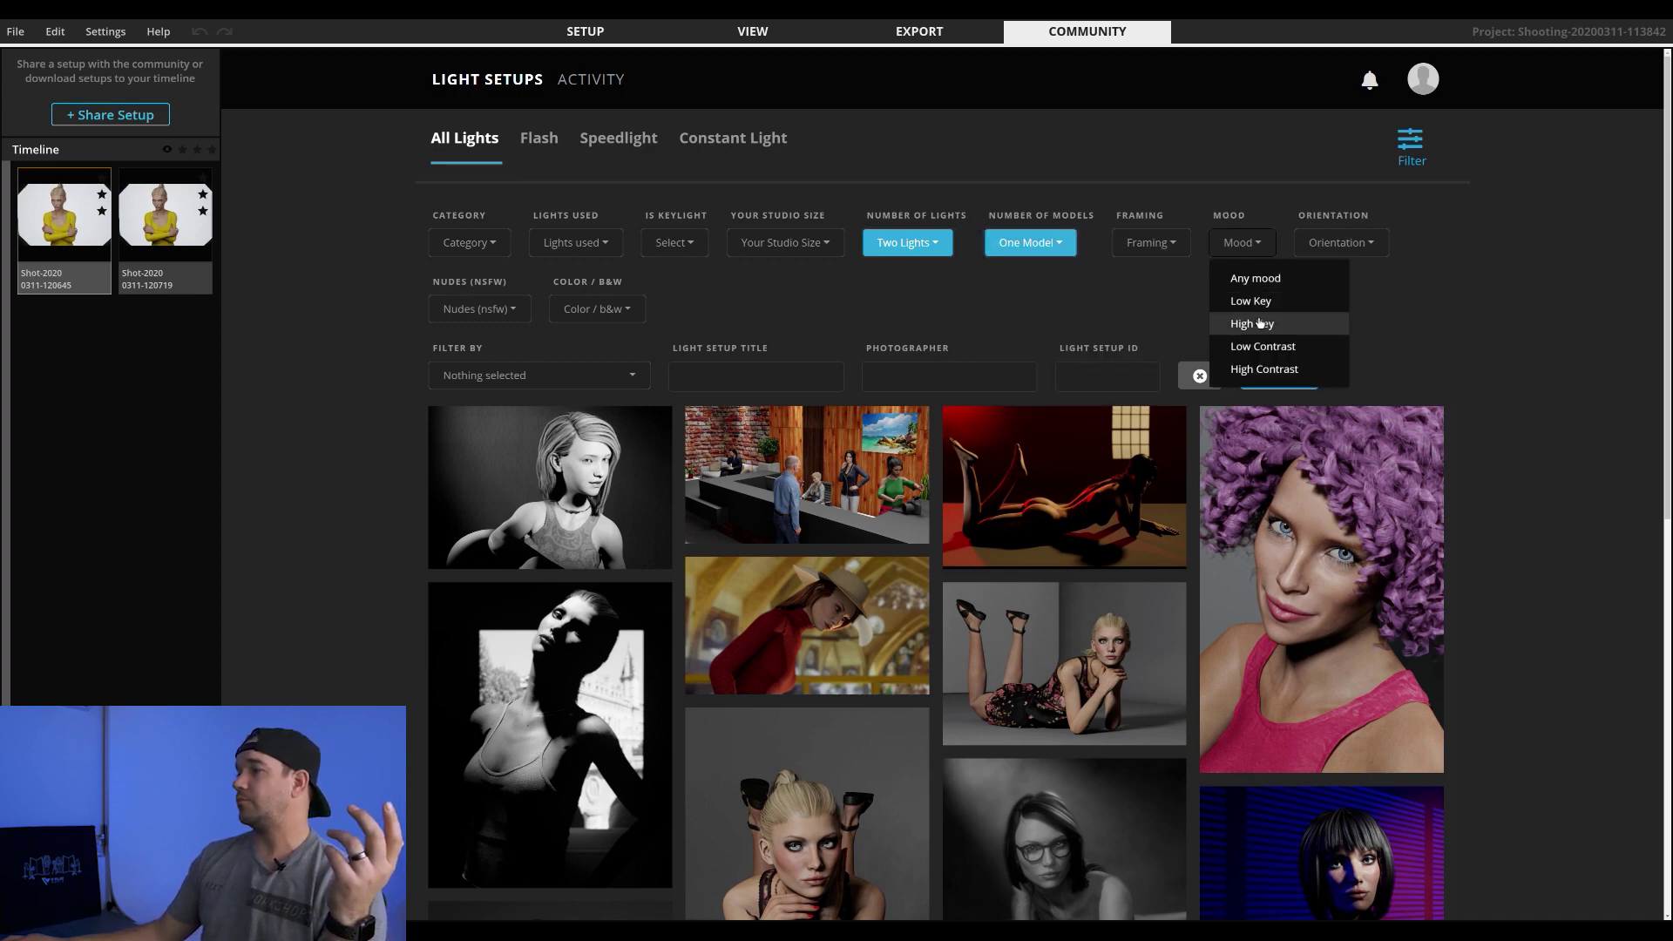
{"action": "left_click", "coordinate": [1265, 298]}
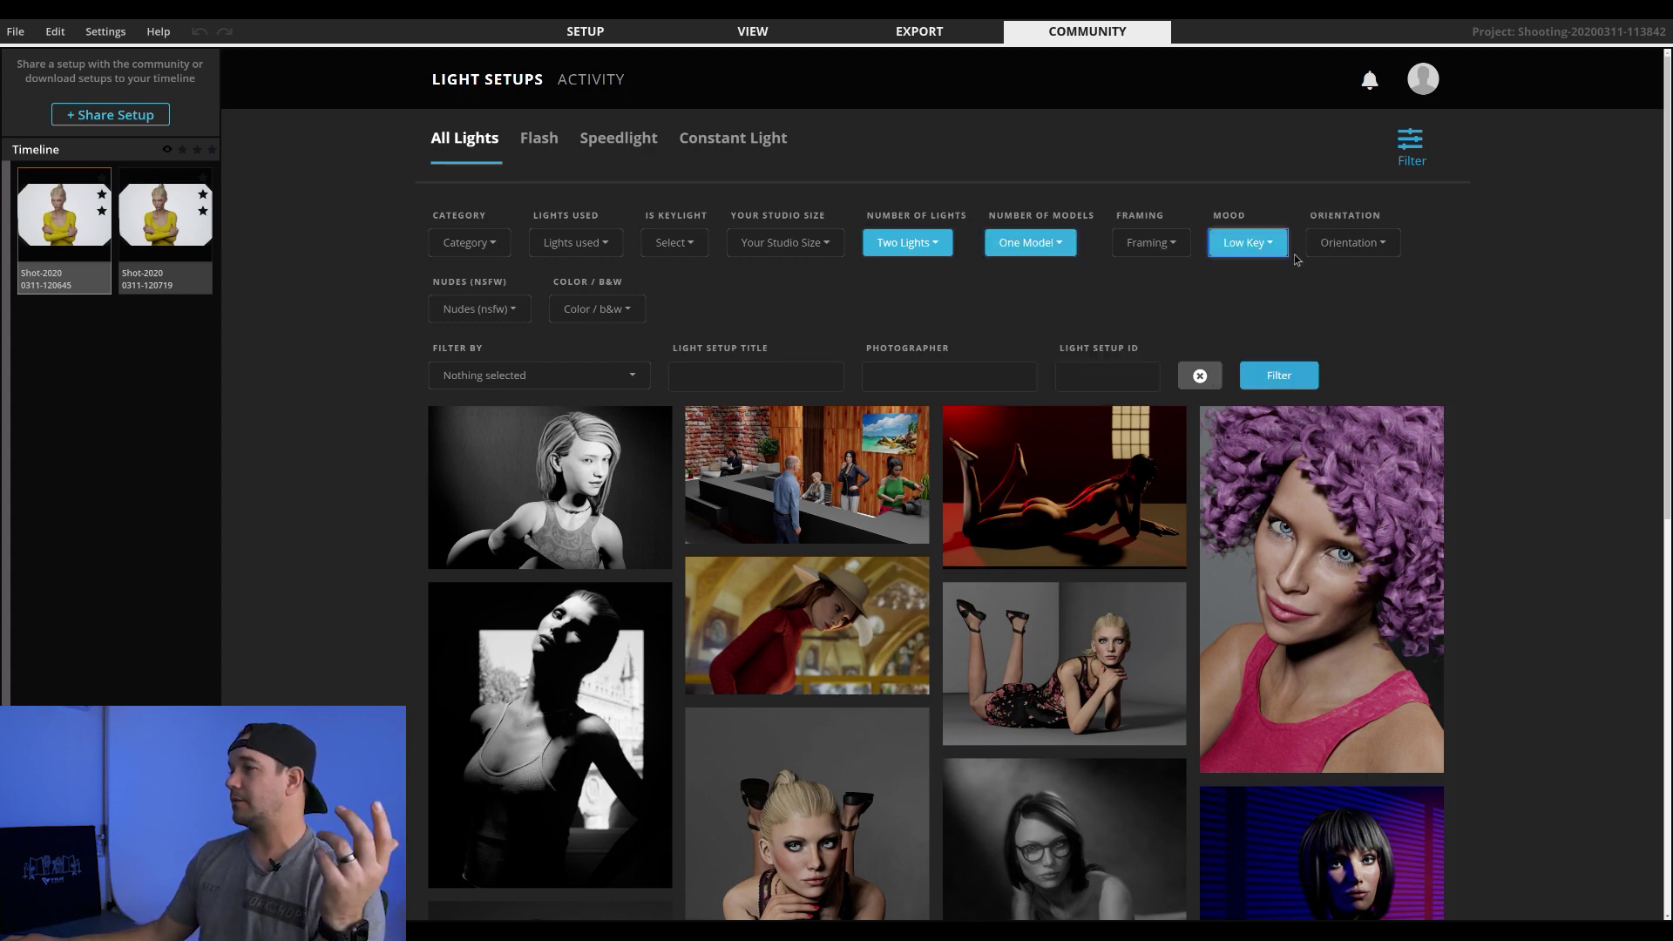
{"action": "left_click", "coordinate": [453, 312]}
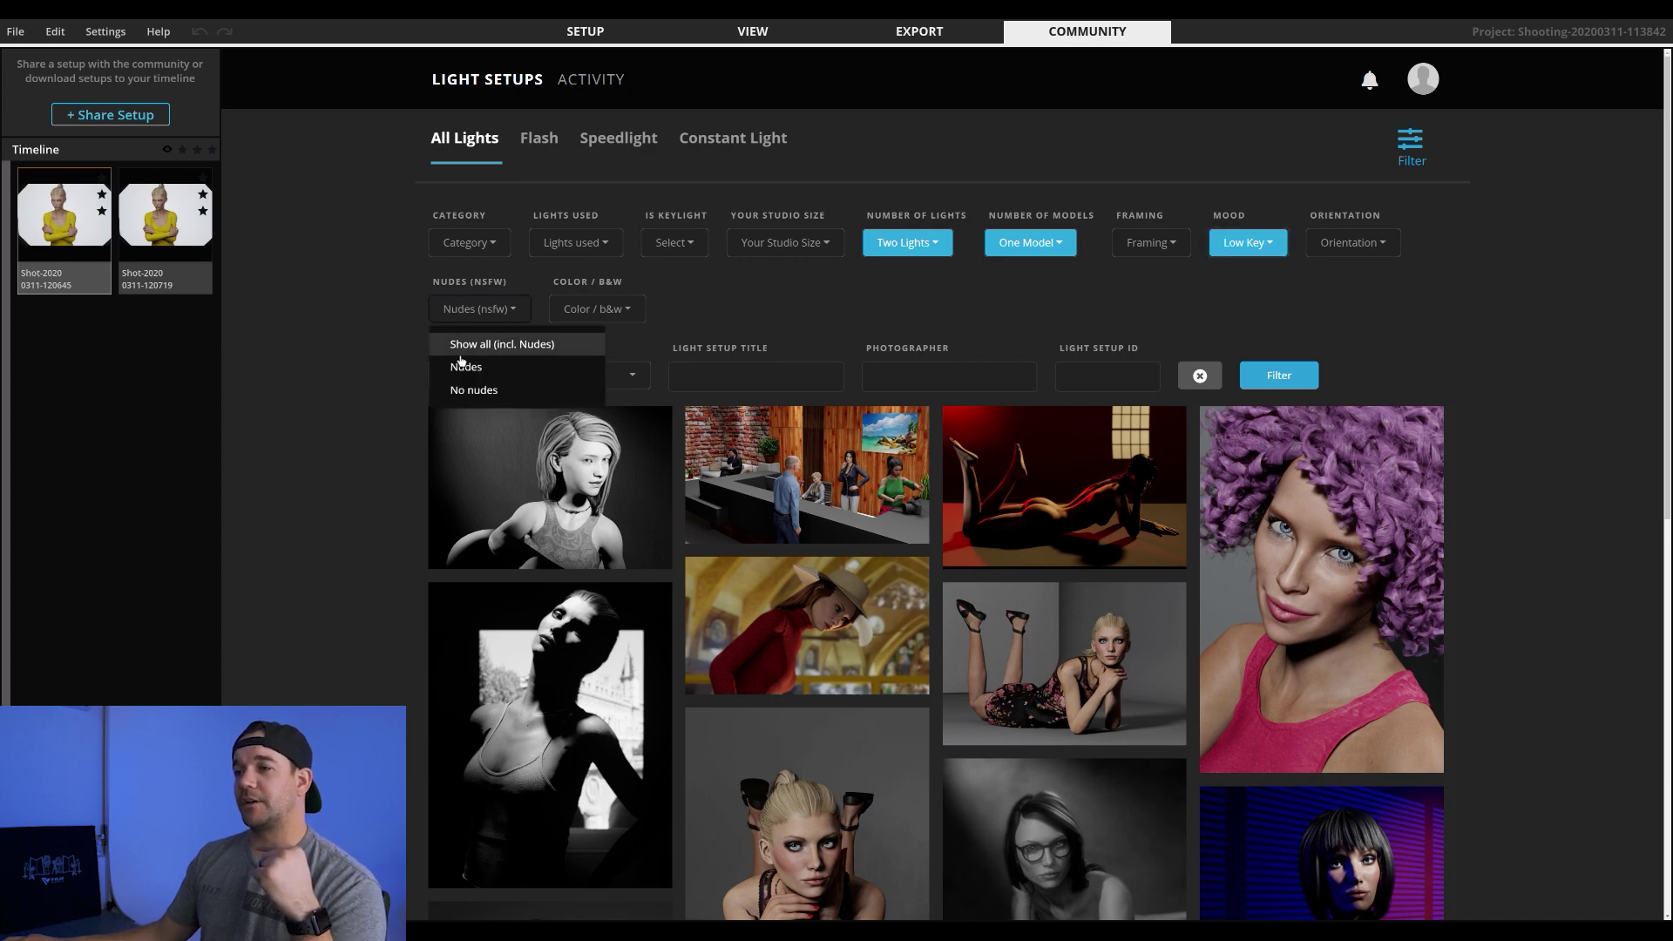
{"action": "left_click", "coordinate": [452, 388]}
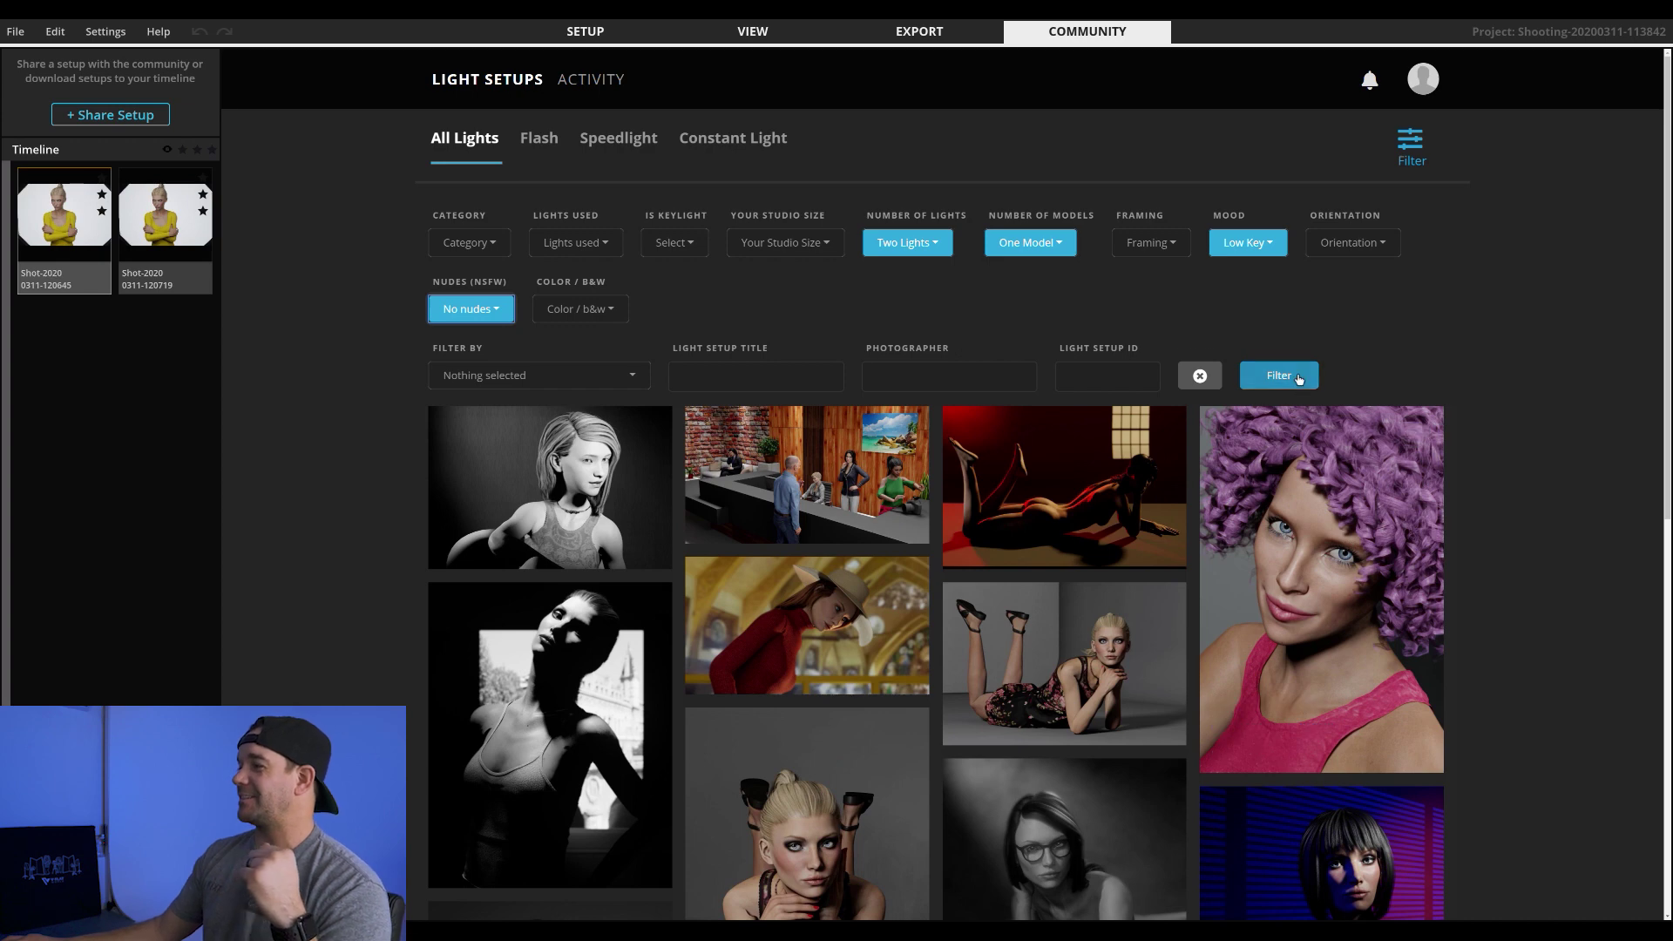
{"action": "left_click", "coordinate": [1297, 376]}
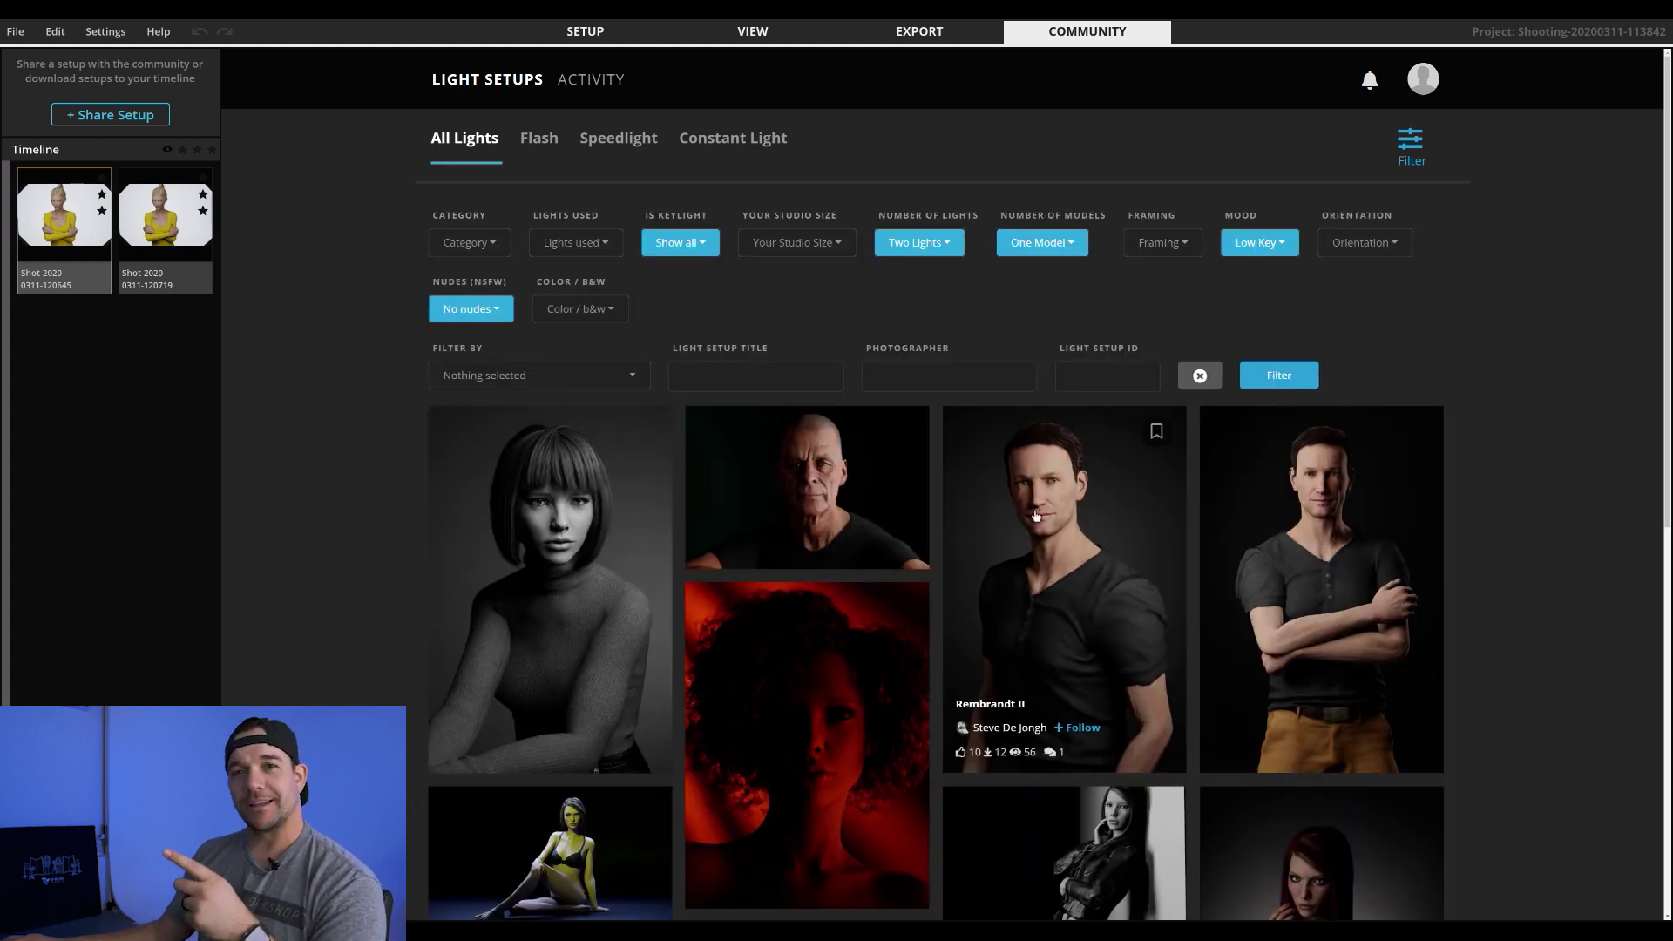
Scroll through the filtered results and open 'Rembrandt - Godox AD600, Speedlight'
{"action": "scroll", "coordinate": [1060, 449], "scroll_direction": "down", "scroll_amount": 3}
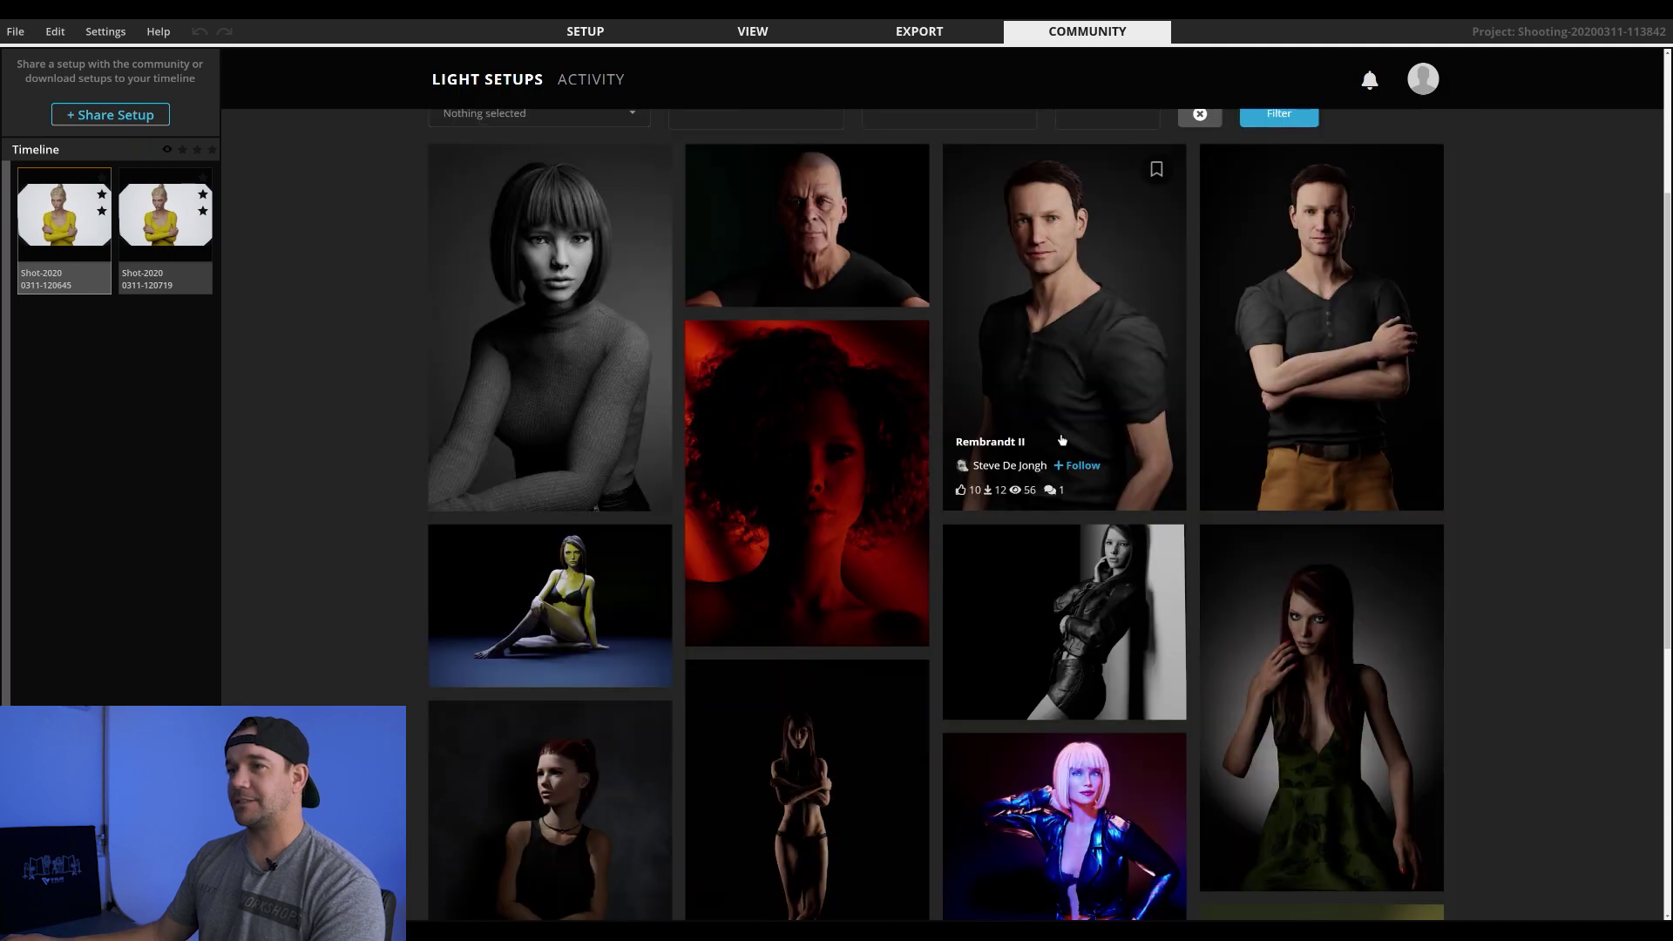
{"action": "scroll", "coordinate": [1065, 429], "scroll_direction": "down", "scroll_amount": 2}
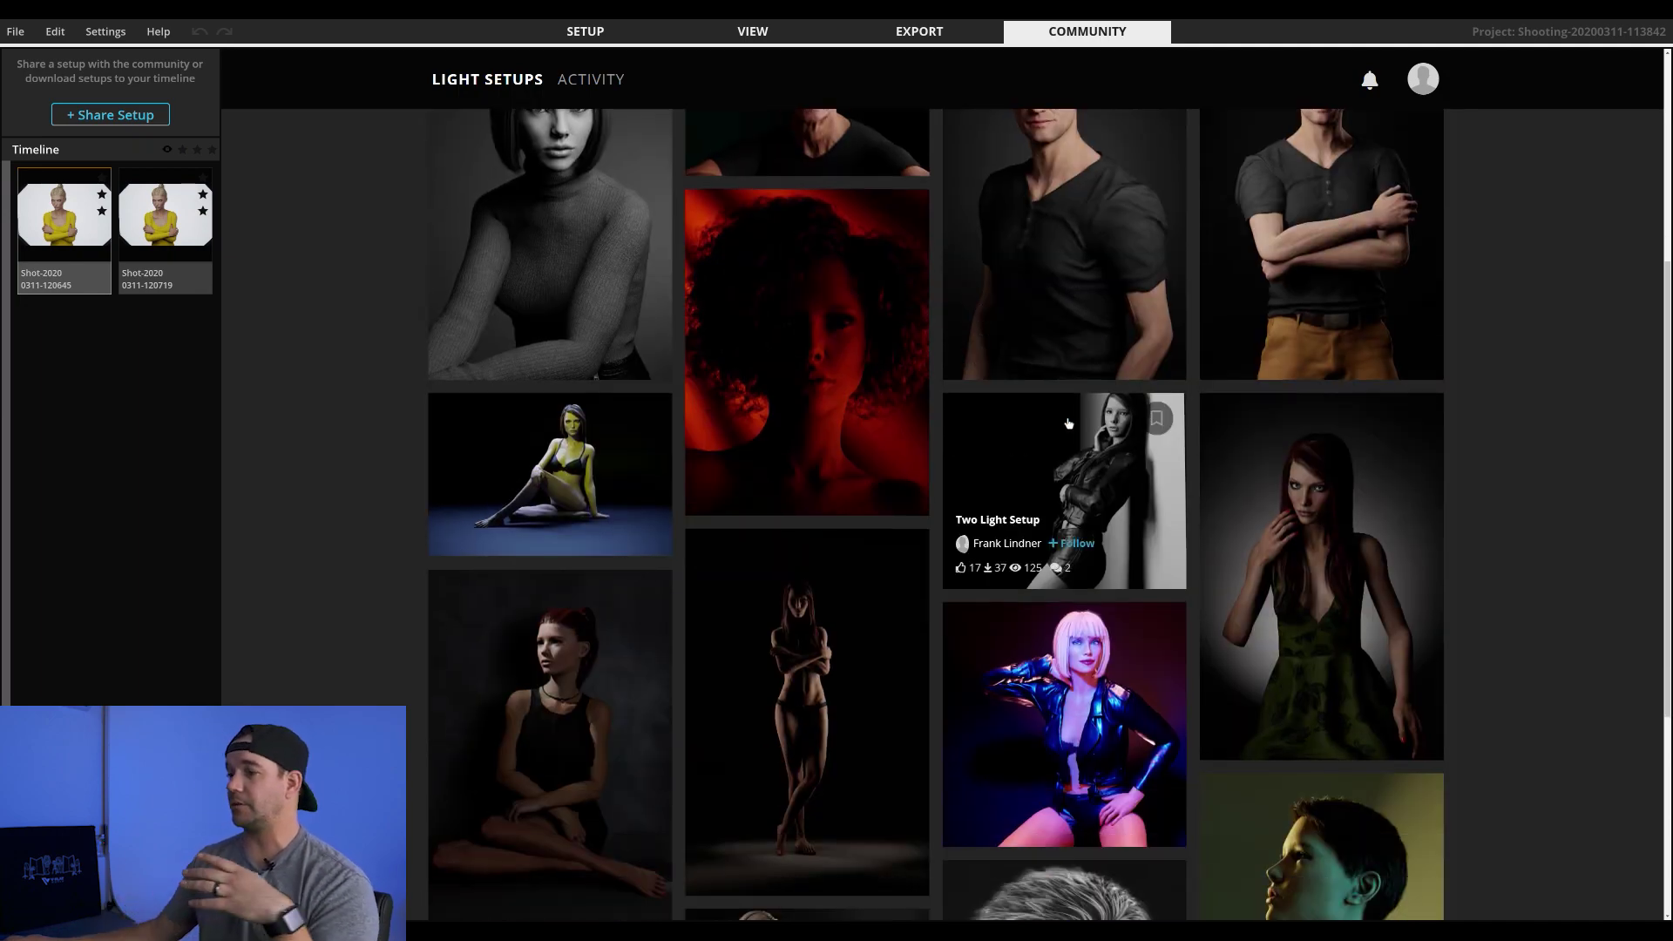
{"action": "scroll", "coordinate": [1065, 418], "scroll_direction": "down", "scroll_amount": 7}
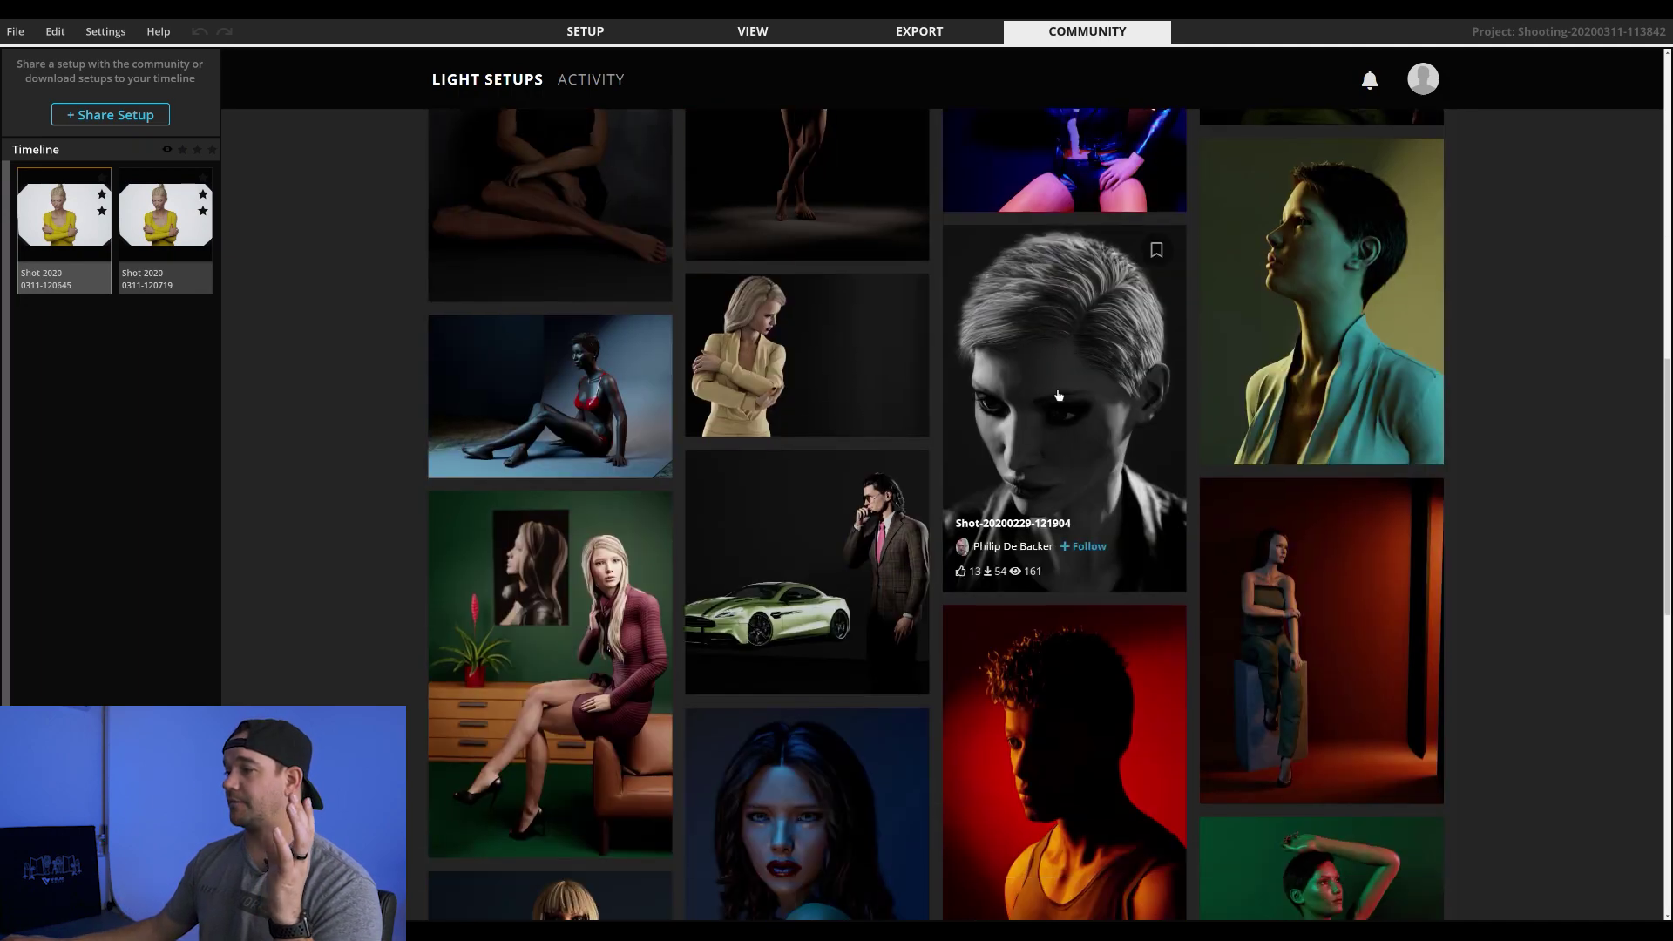
{"action": "scroll", "coordinate": [1059, 395], "scroll_direction": "down", "scroll_amount": 6}
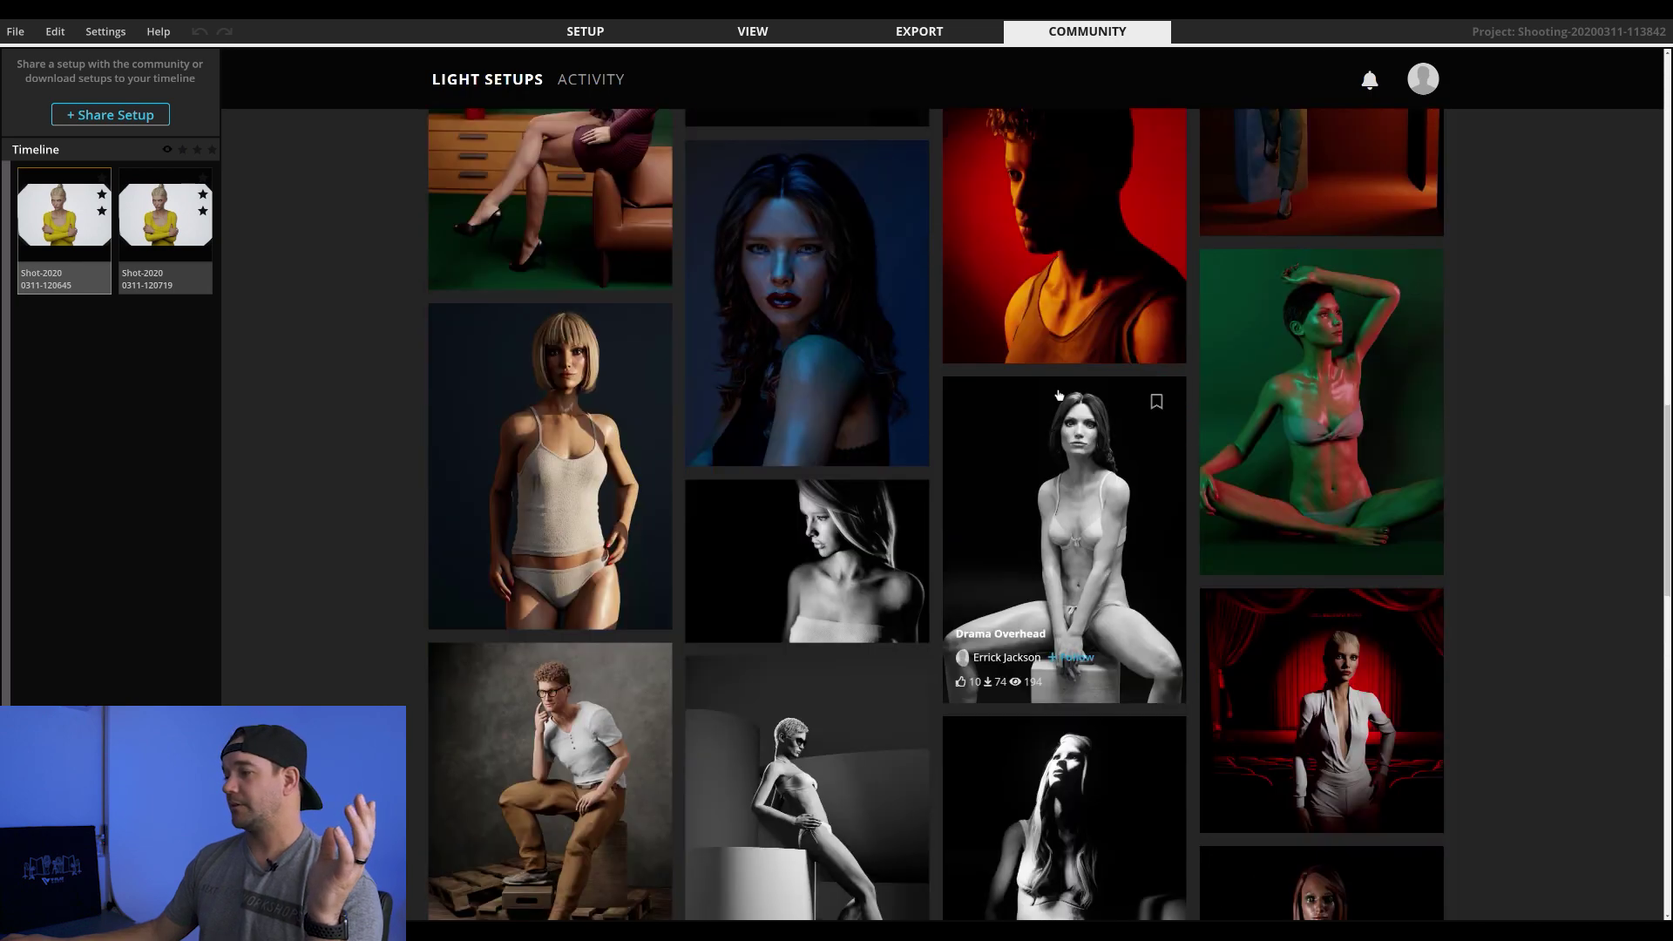
{"action": "scroll", "coordinate": [1058, 396], "scroll_direction": "down", "scroll_amount": 6}
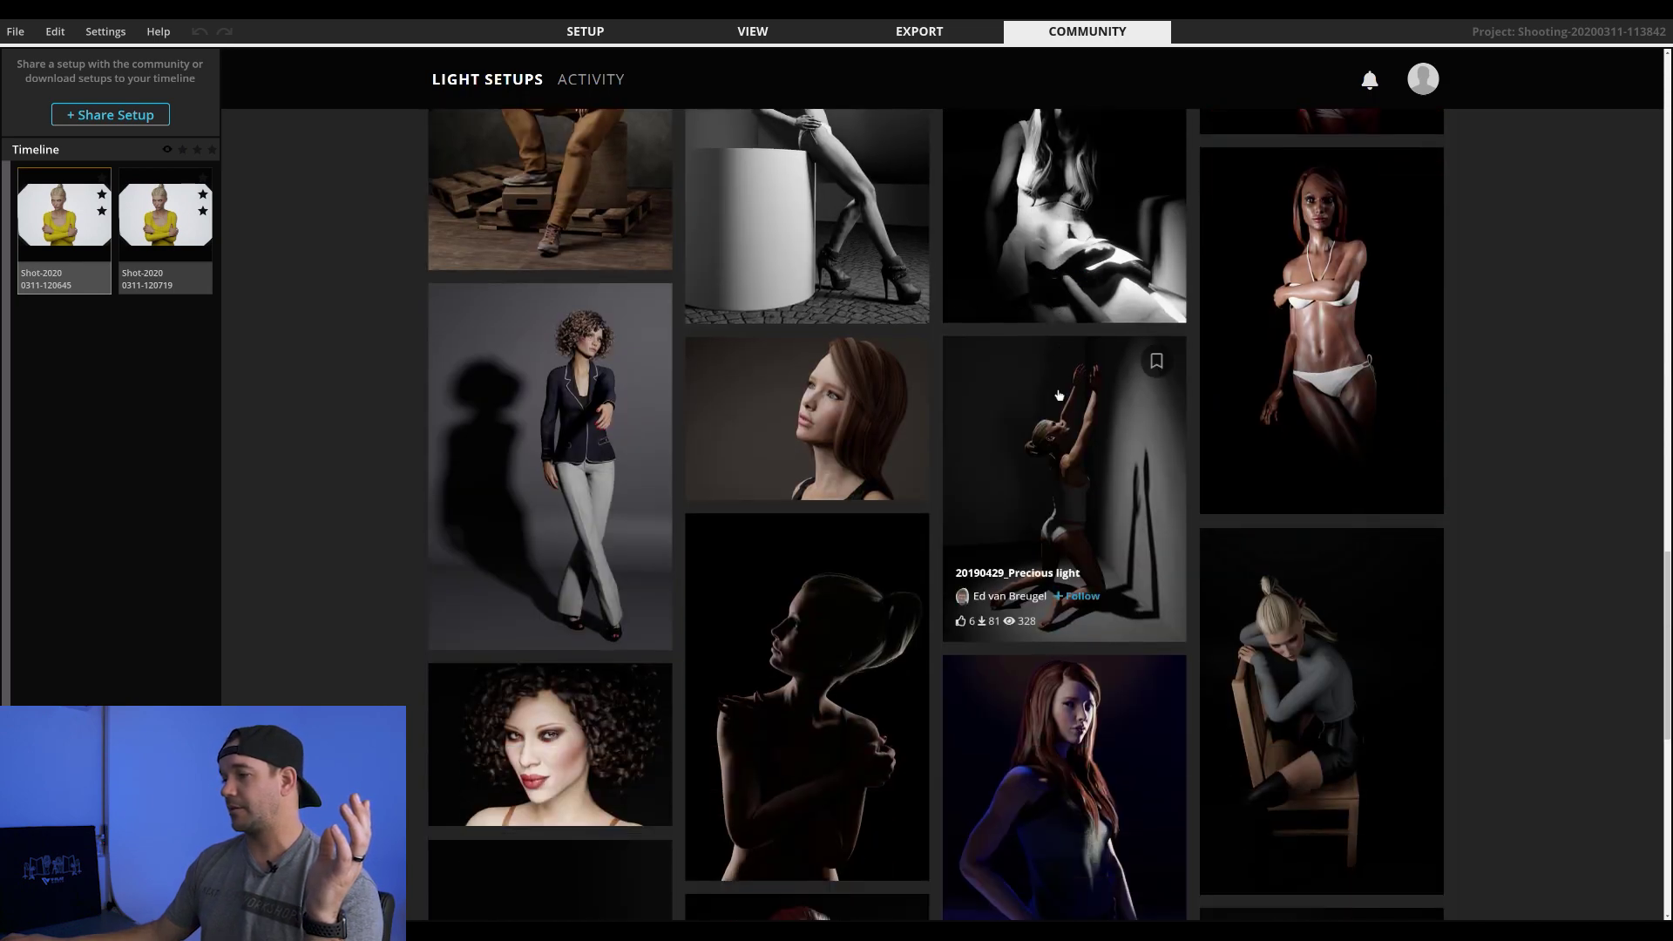
{"action": "scroll", "coordinate": [1058, 395], "scroll_direction": "down", "scroll_amount": 5}
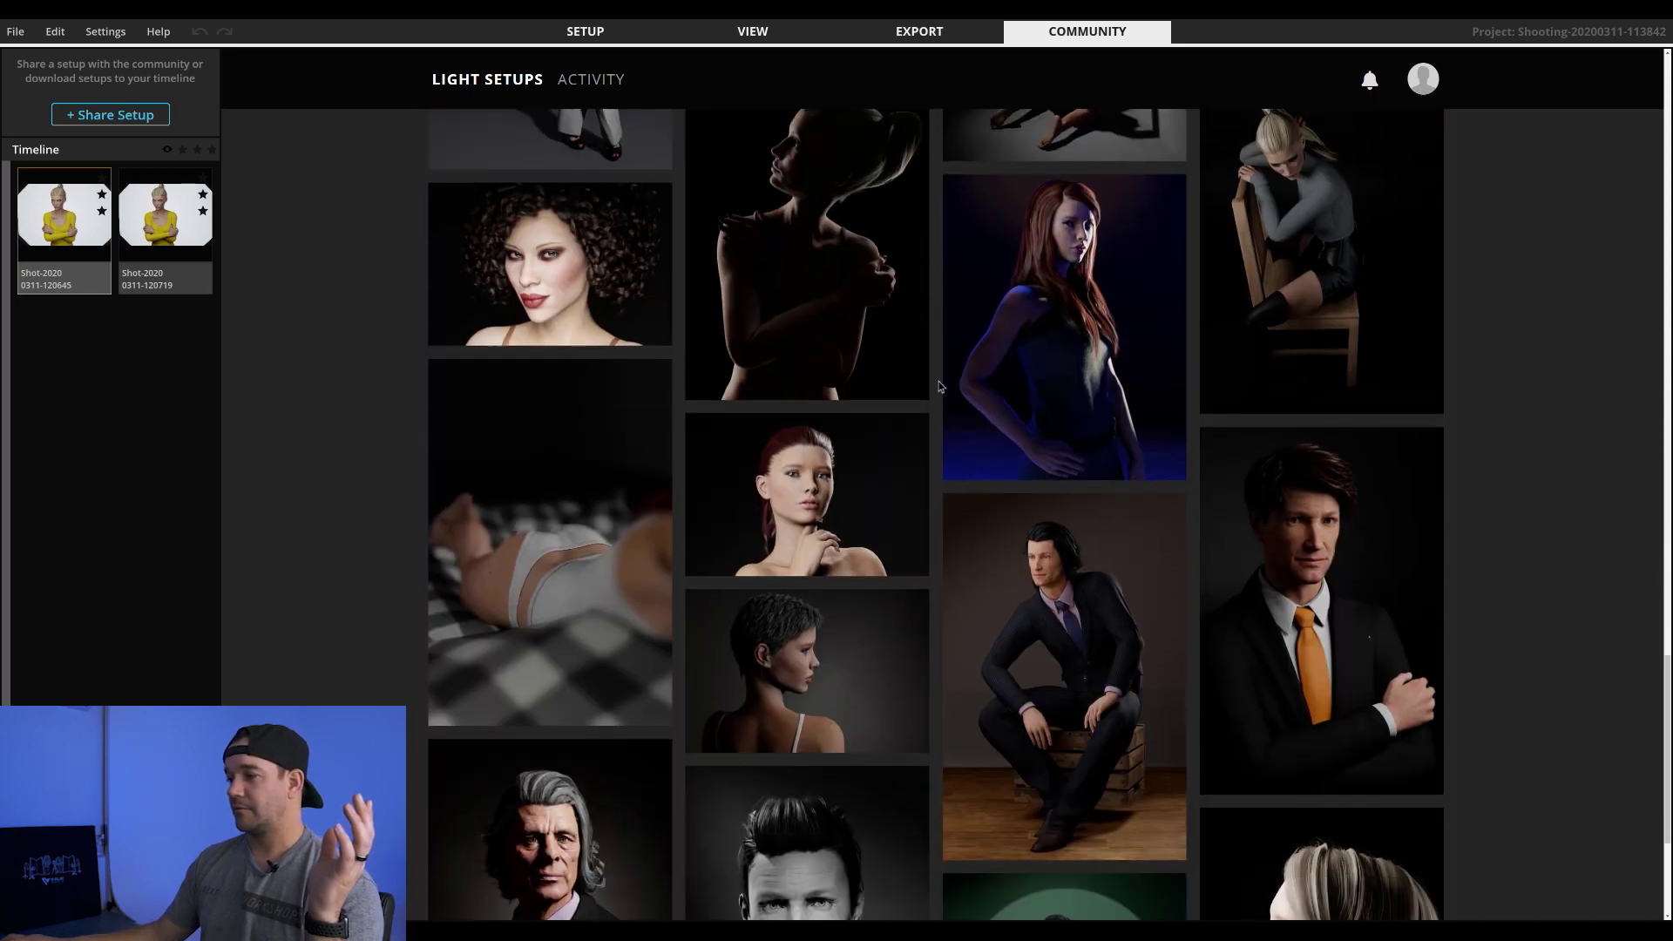
{"action": "scroll", "coordinate": [1307, 550], "scroll_direction": "down", "scroll_amount": 3}
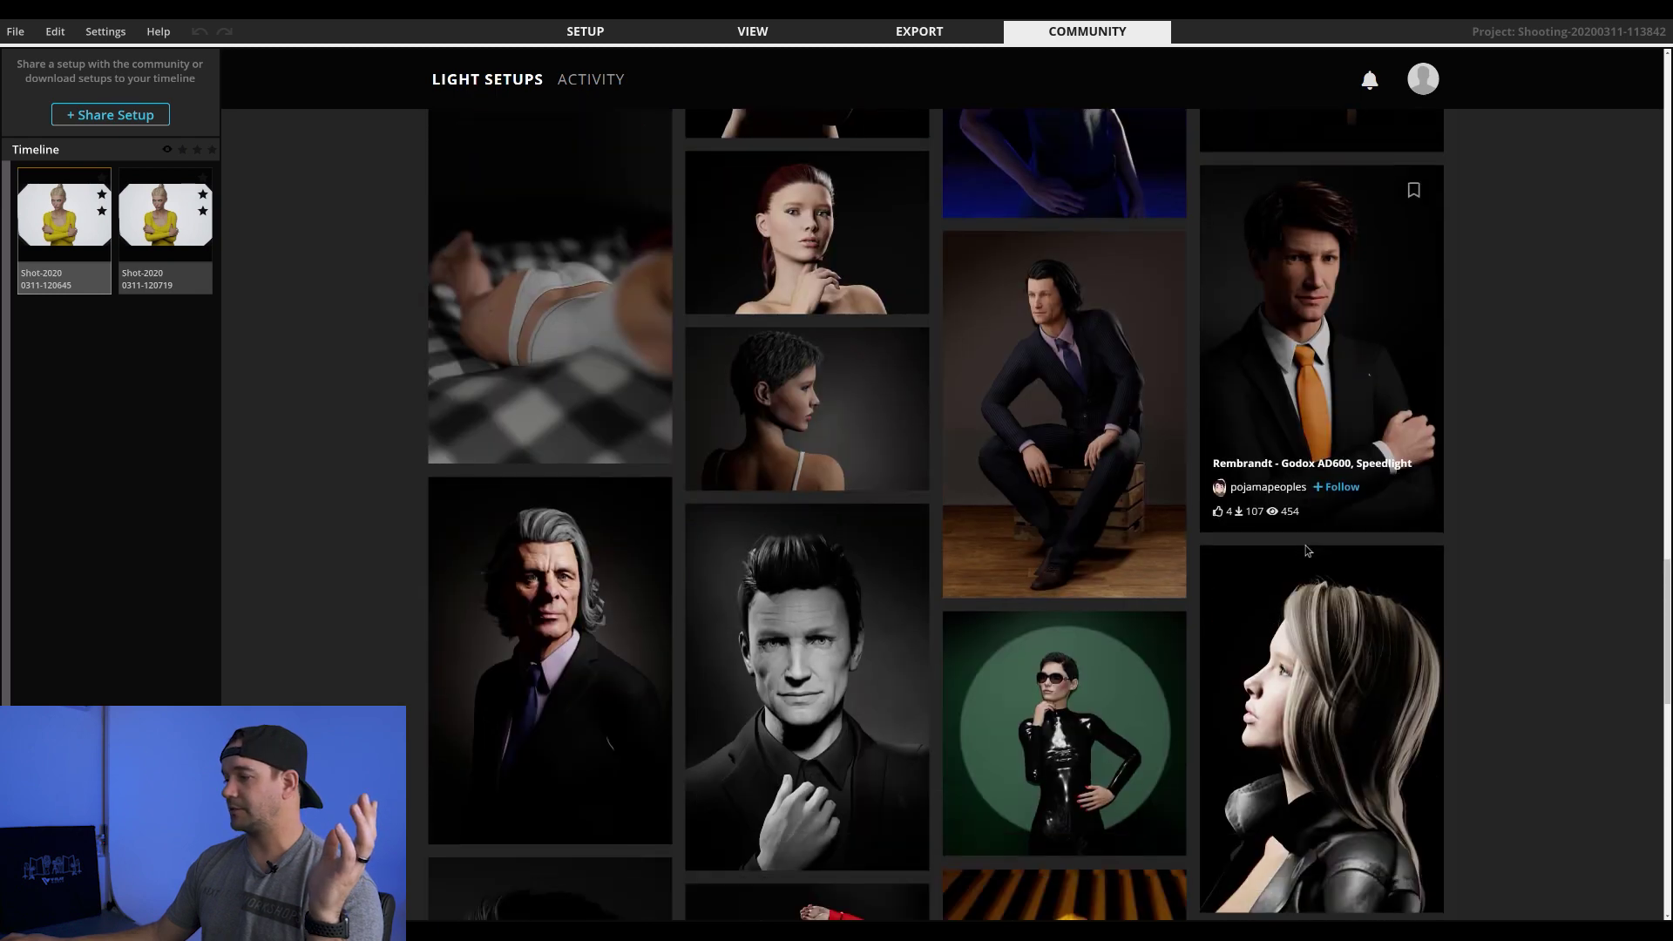
{"action": "left_click", "coordinate": [1299, 369]}
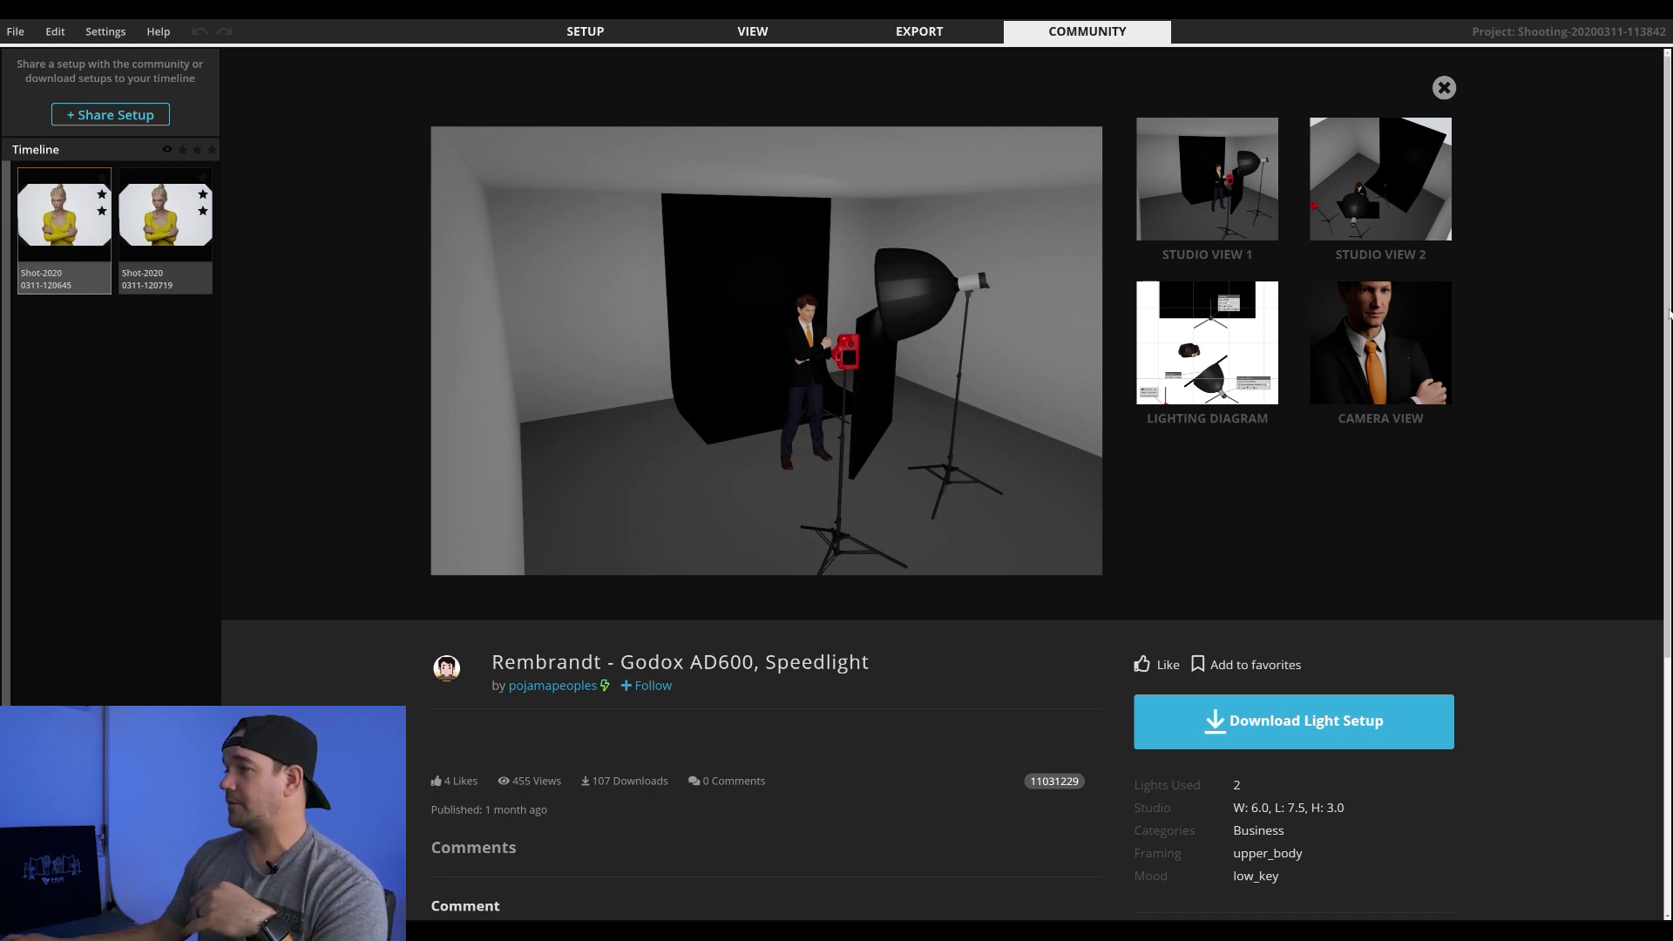
View the Rembrandt setup's lighting diagram and camera view render, then close its details
{"action": "left_click", "coordinate": [1242, 382]}
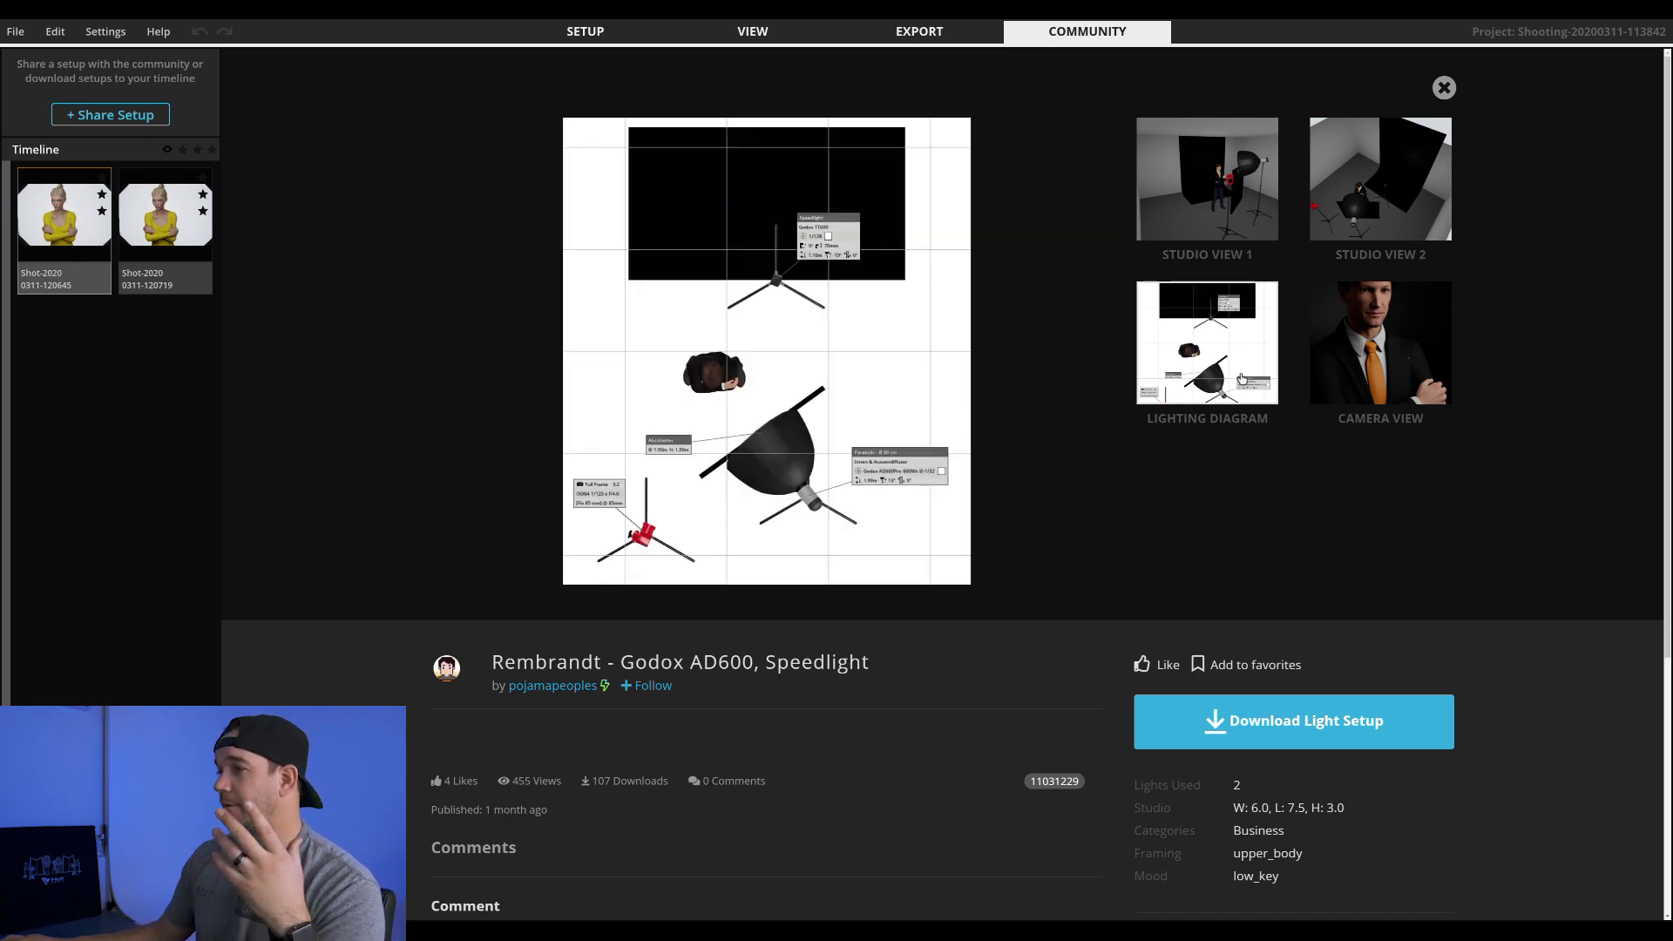
{"action": "left_click", "coordinate": [1401, 337]}
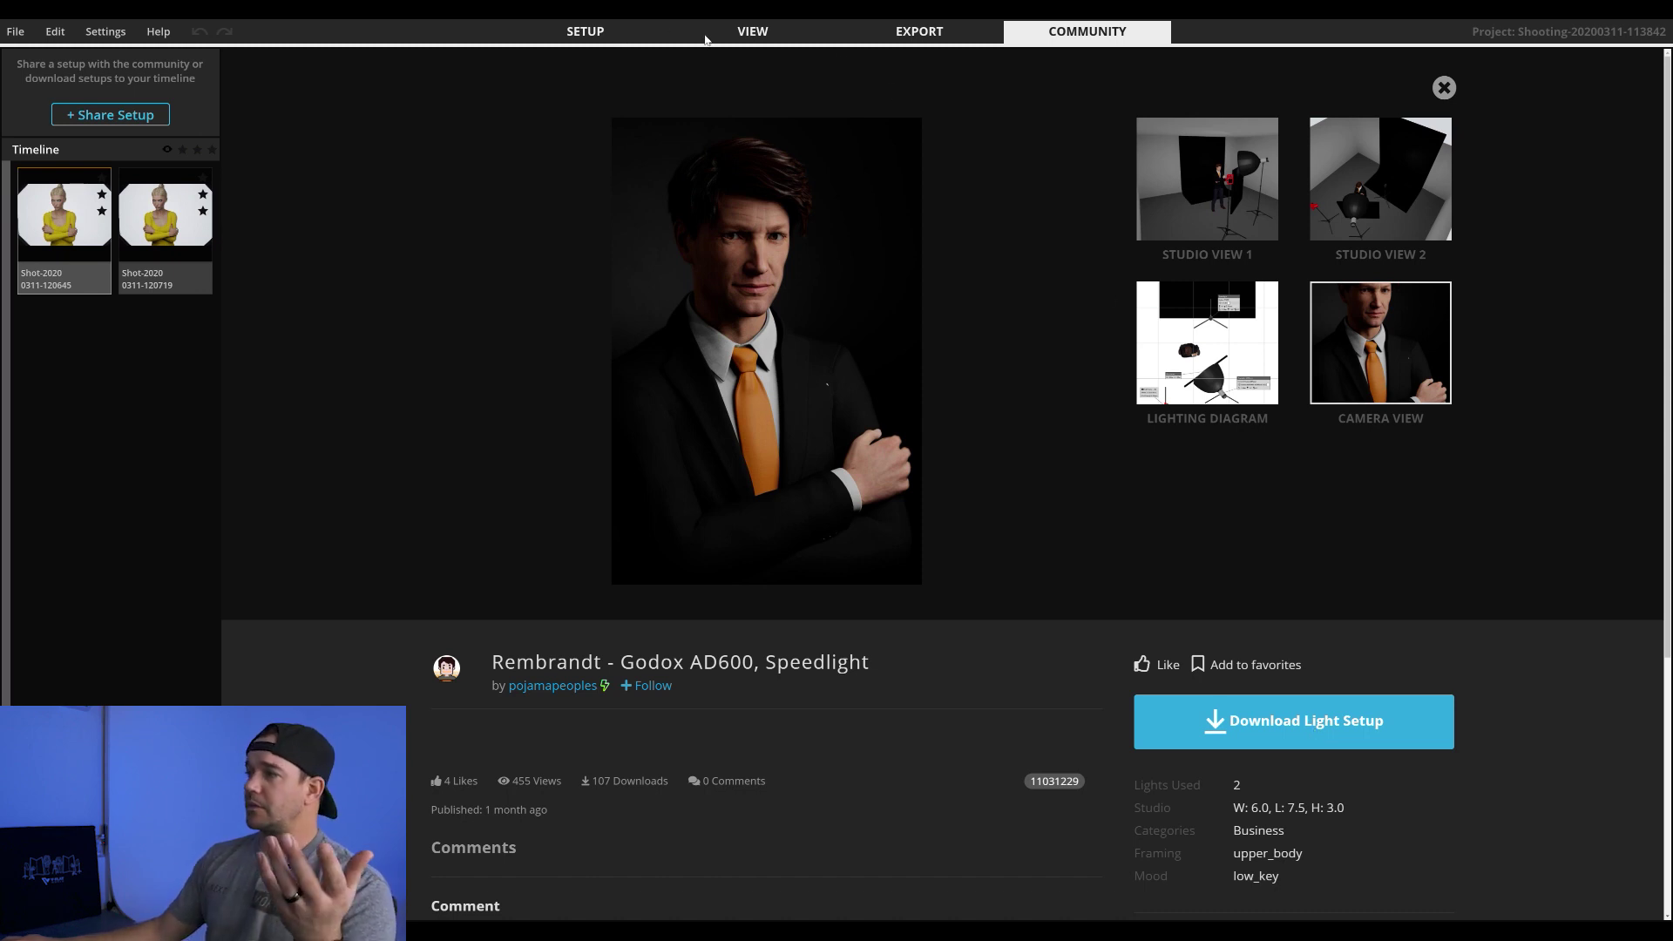
{"action": "left_click", "coordinate": [1444, 88]}
Add the Commercial category to the community setup filters and apply, showing three setups
{"action": "scroll", "coordinate": [792, 284], "scroll_direction": "up", "scroll_amount": 10}
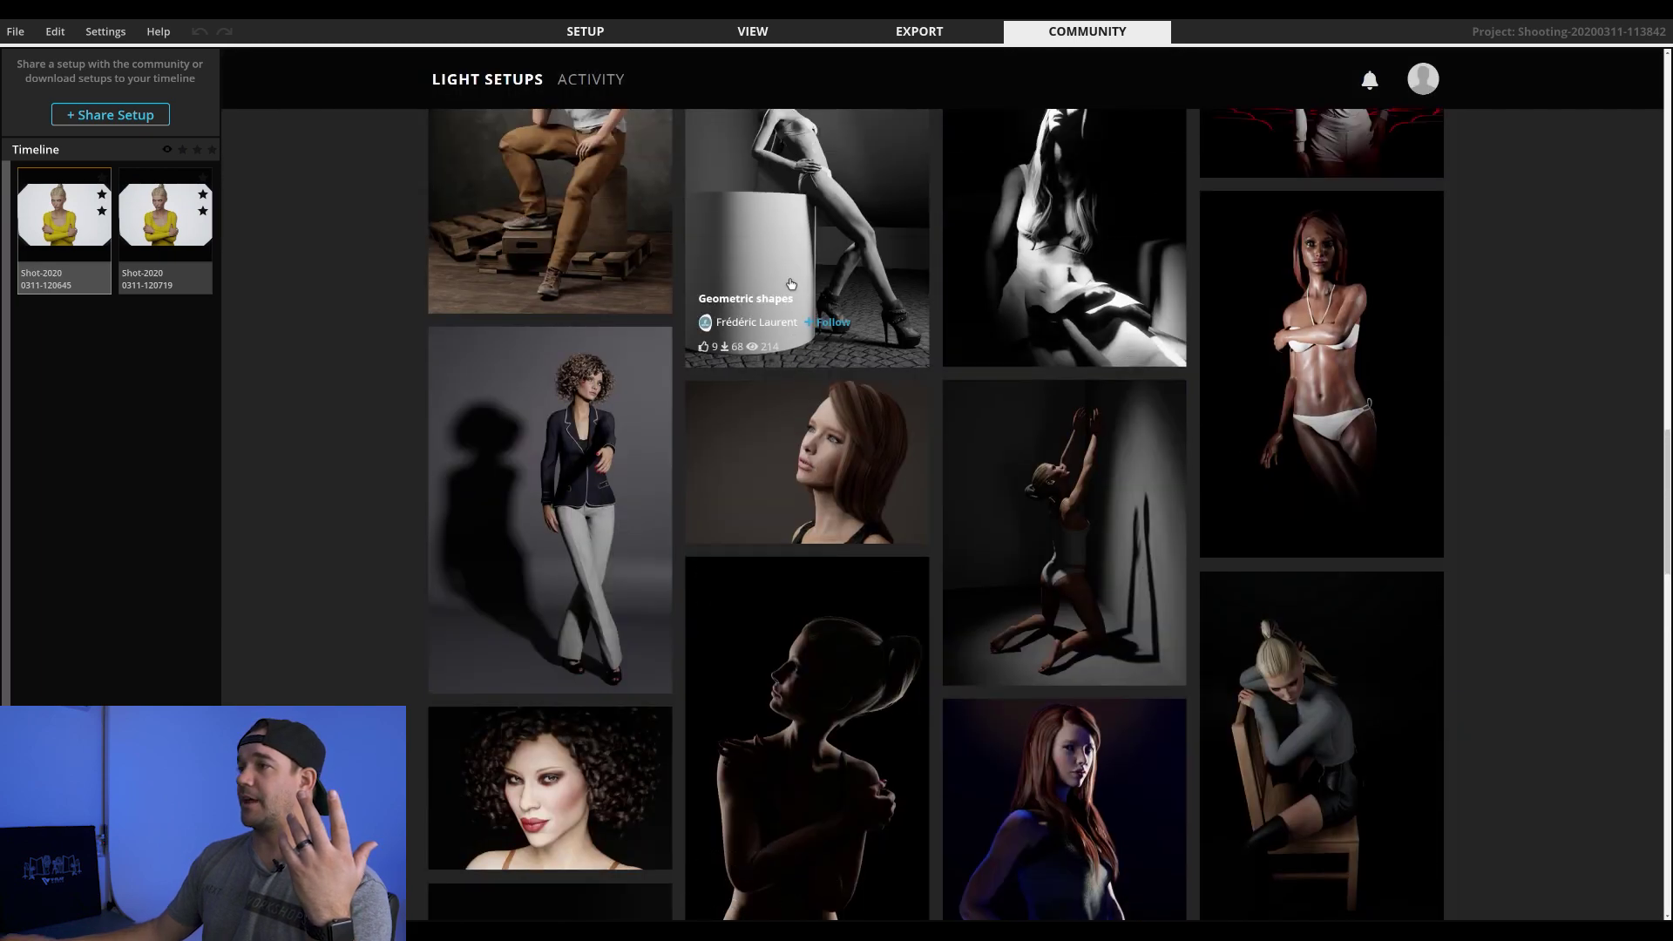
{"action": "scroll", "coordinate": [791, 284], "scroll_direction": "up", "scroll_amount": 10}
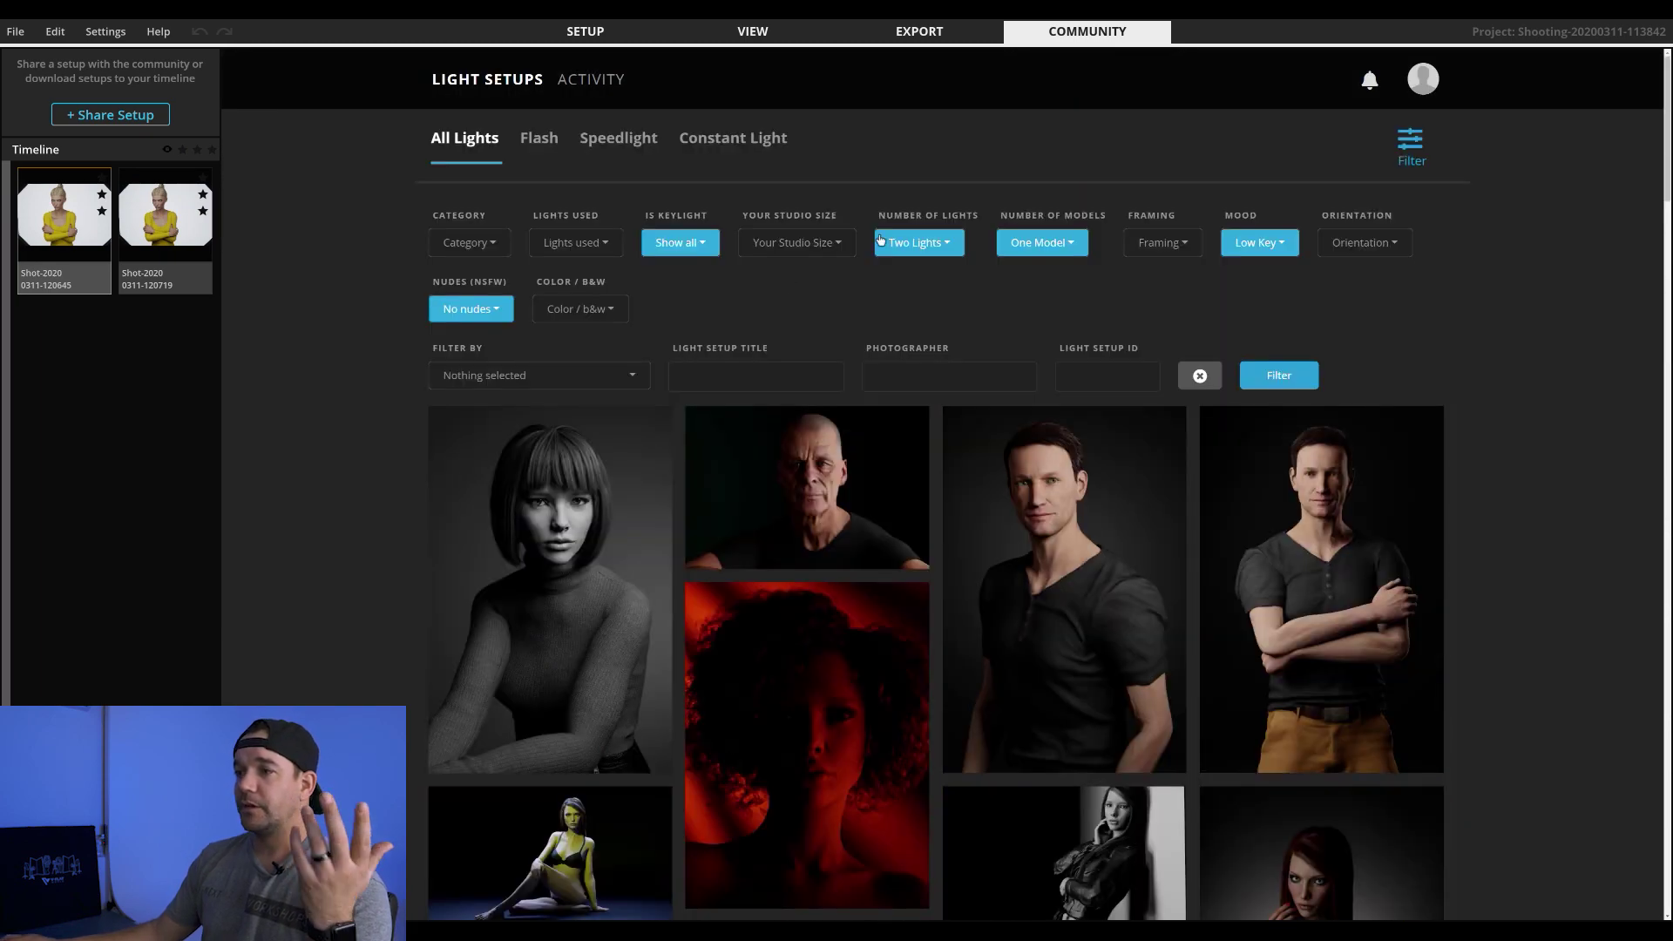
{"action": "left_click", "coordinate": [477, 250]}
{"action": "scroll", "coordinate": [500, 639], "scroll_direction": "down", "scroll_amount": 1}
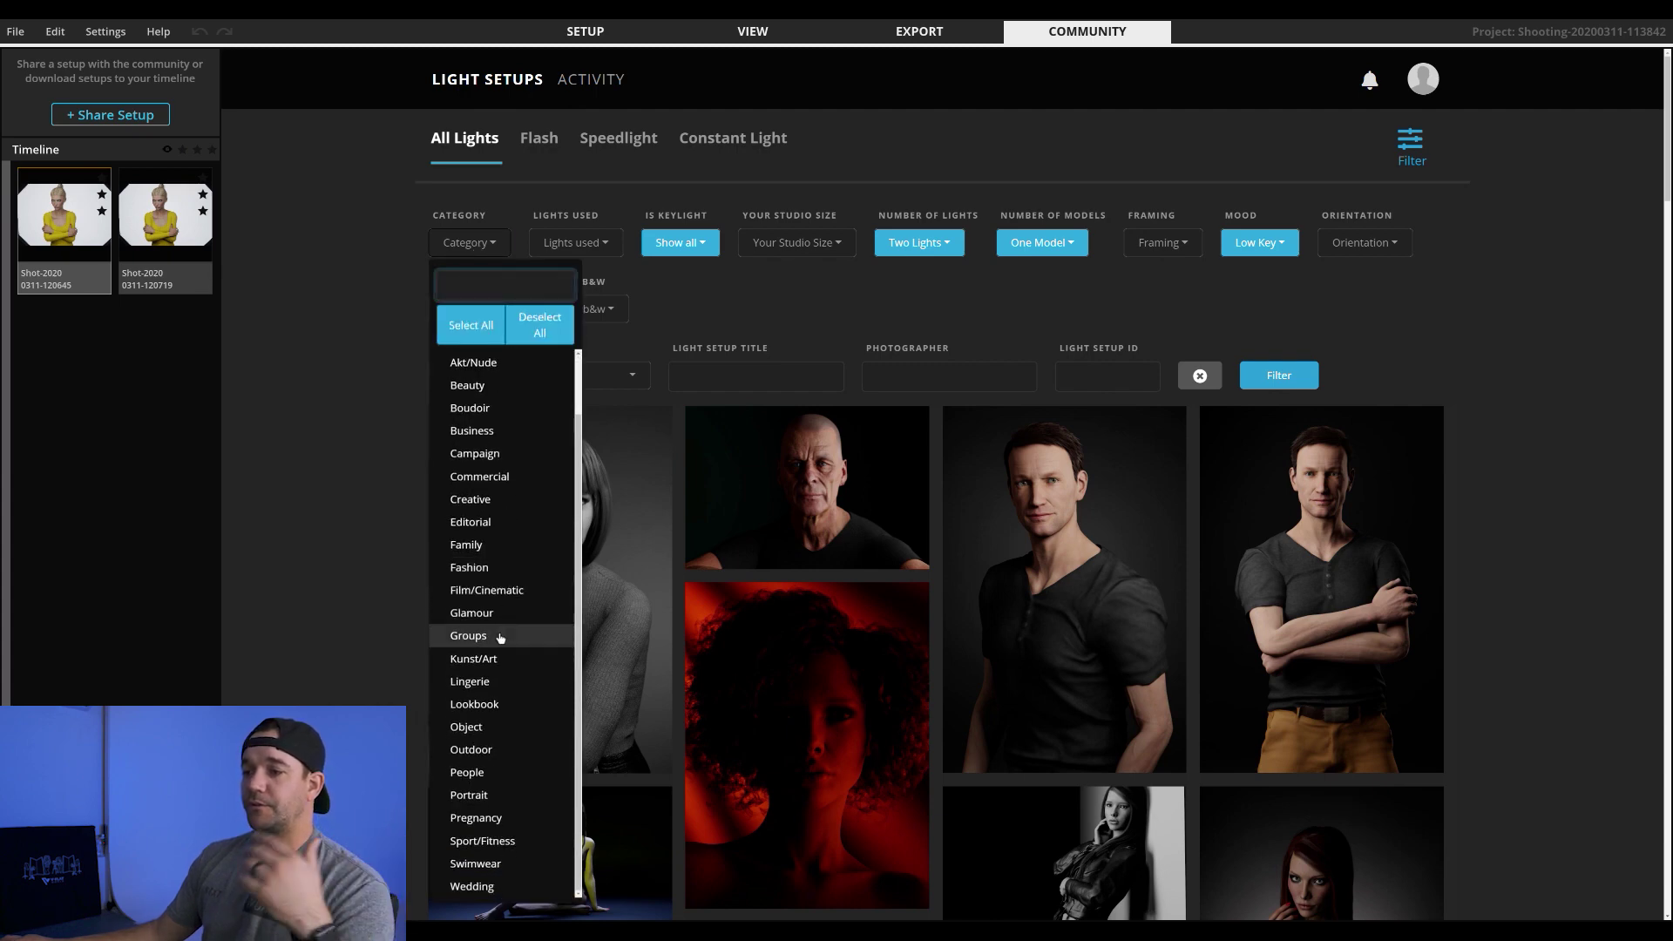
{"action": "scroll", "coordinate": [500, 639], "scroll_direction": "down", "scroll_amount": 2}
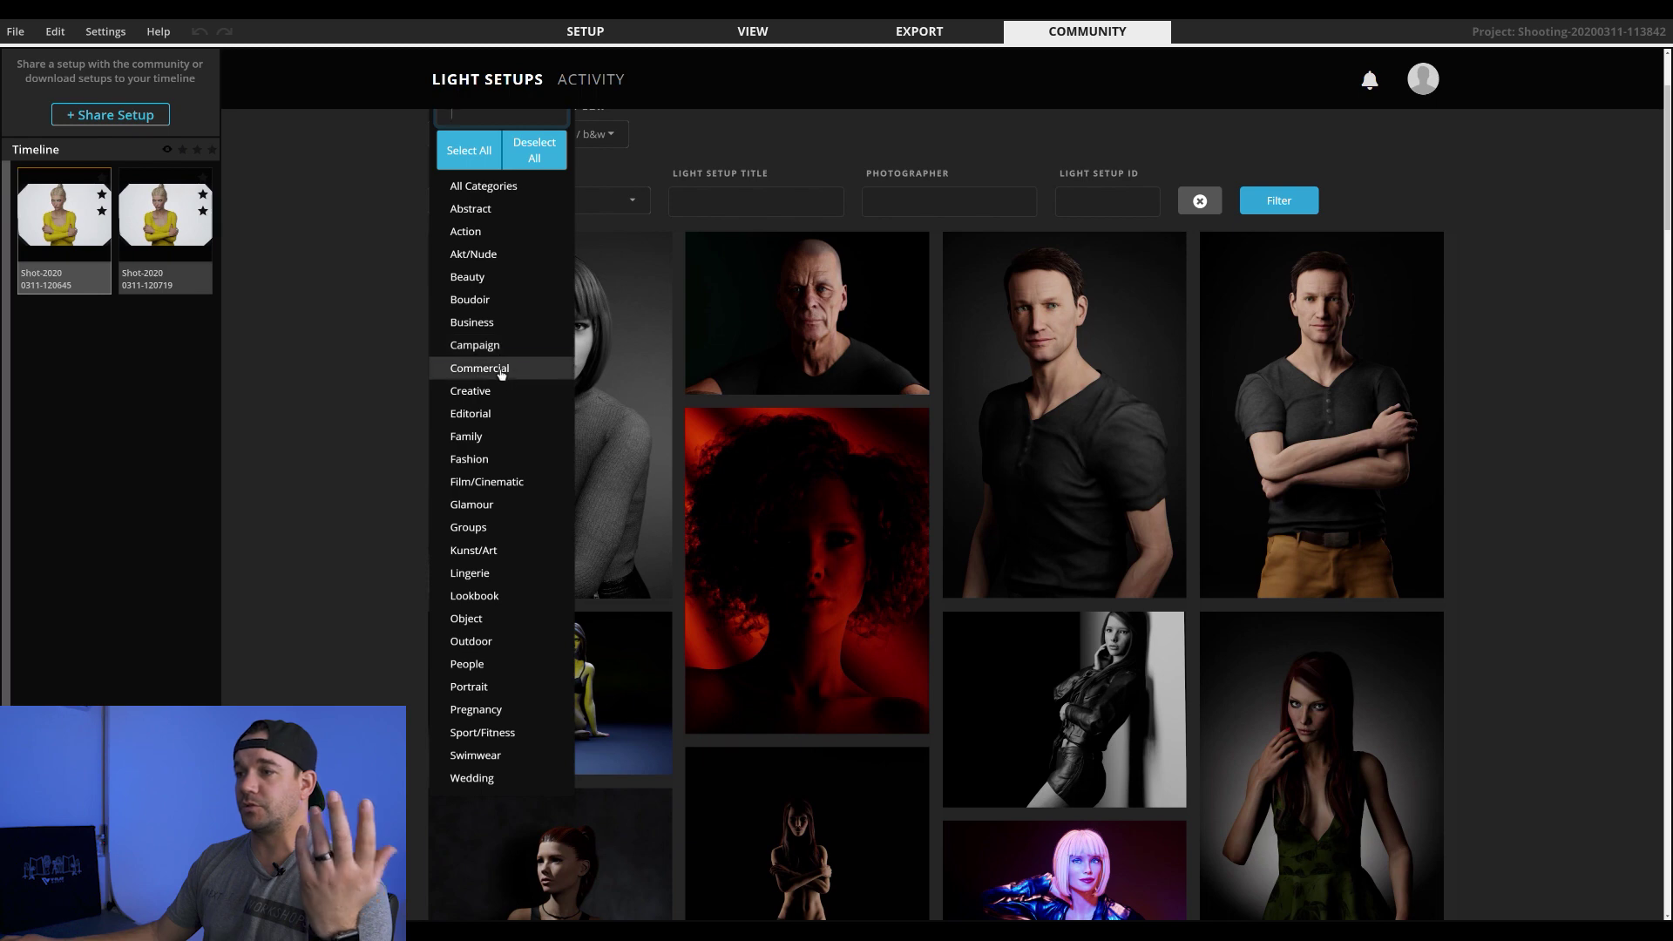
{"action": "left_click", "coordinate": [501, 370]}
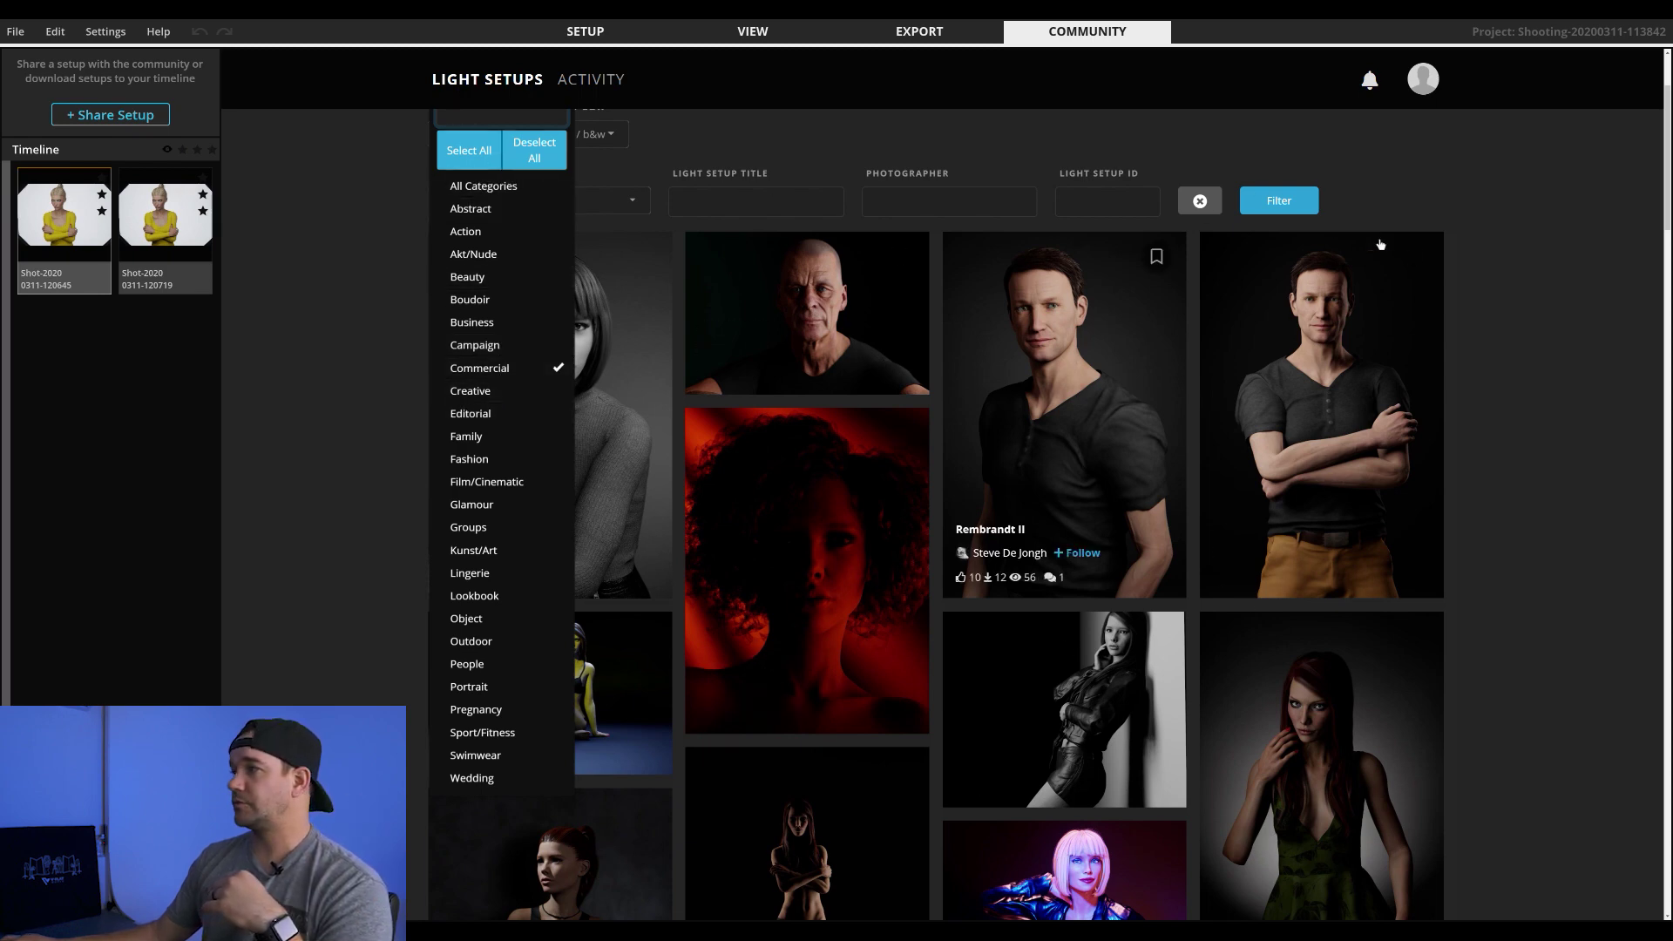
{"action": "left_click", "coordinate": [1279, 203]}
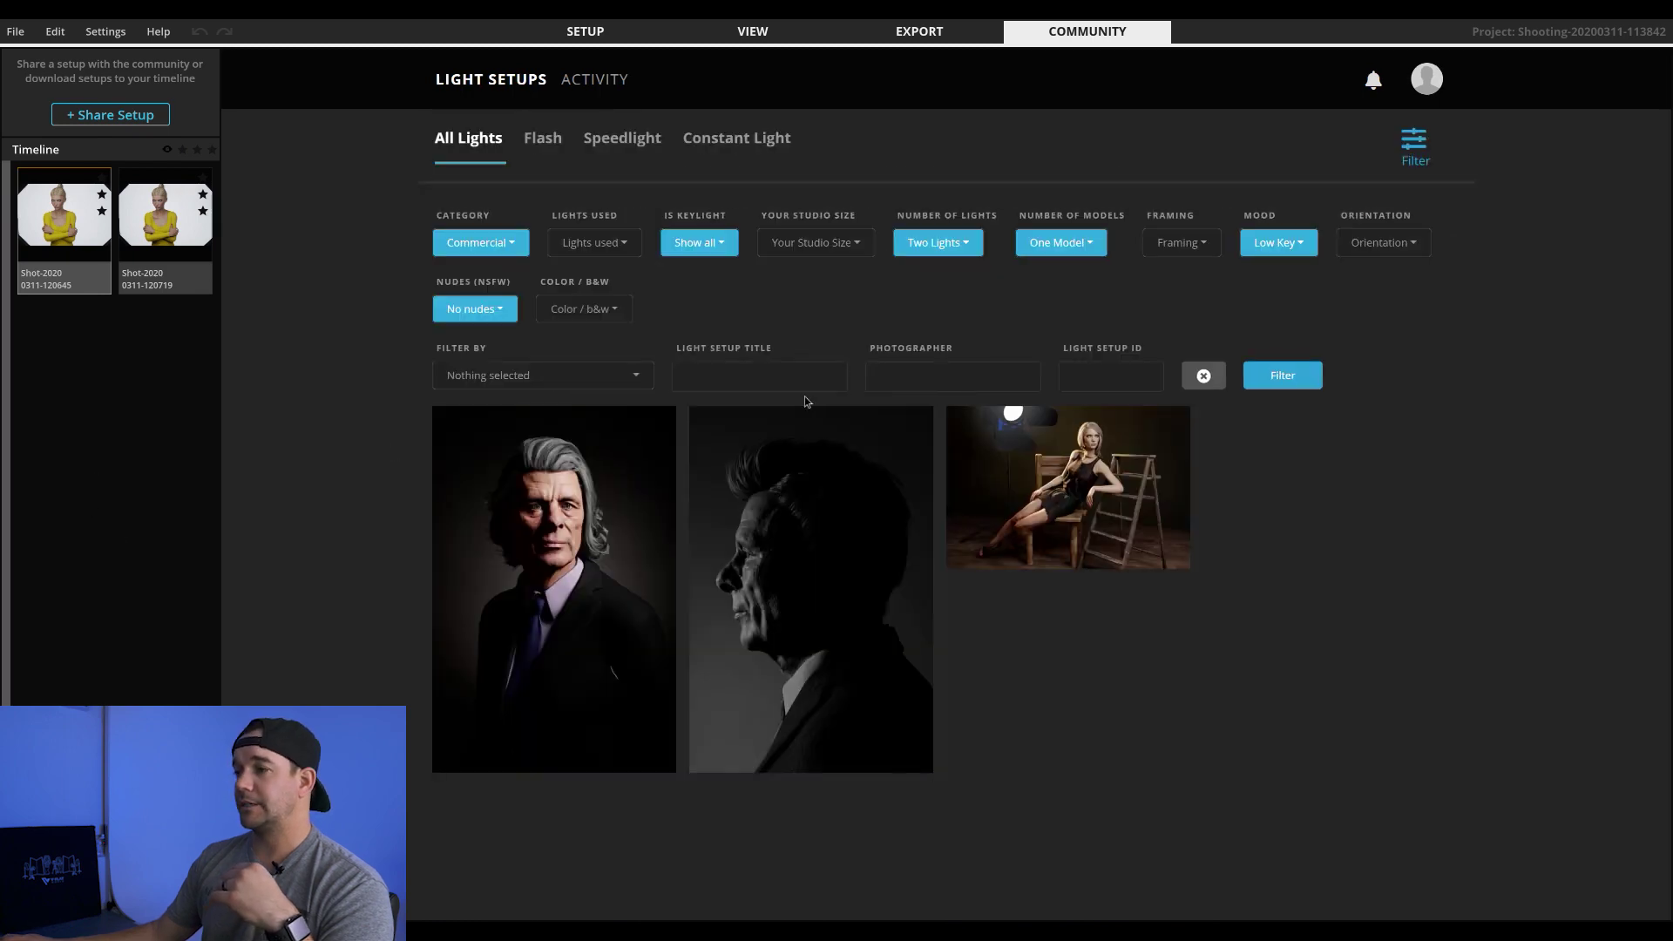
{"action": "mouse_move", "coordinate": [812, 685]}
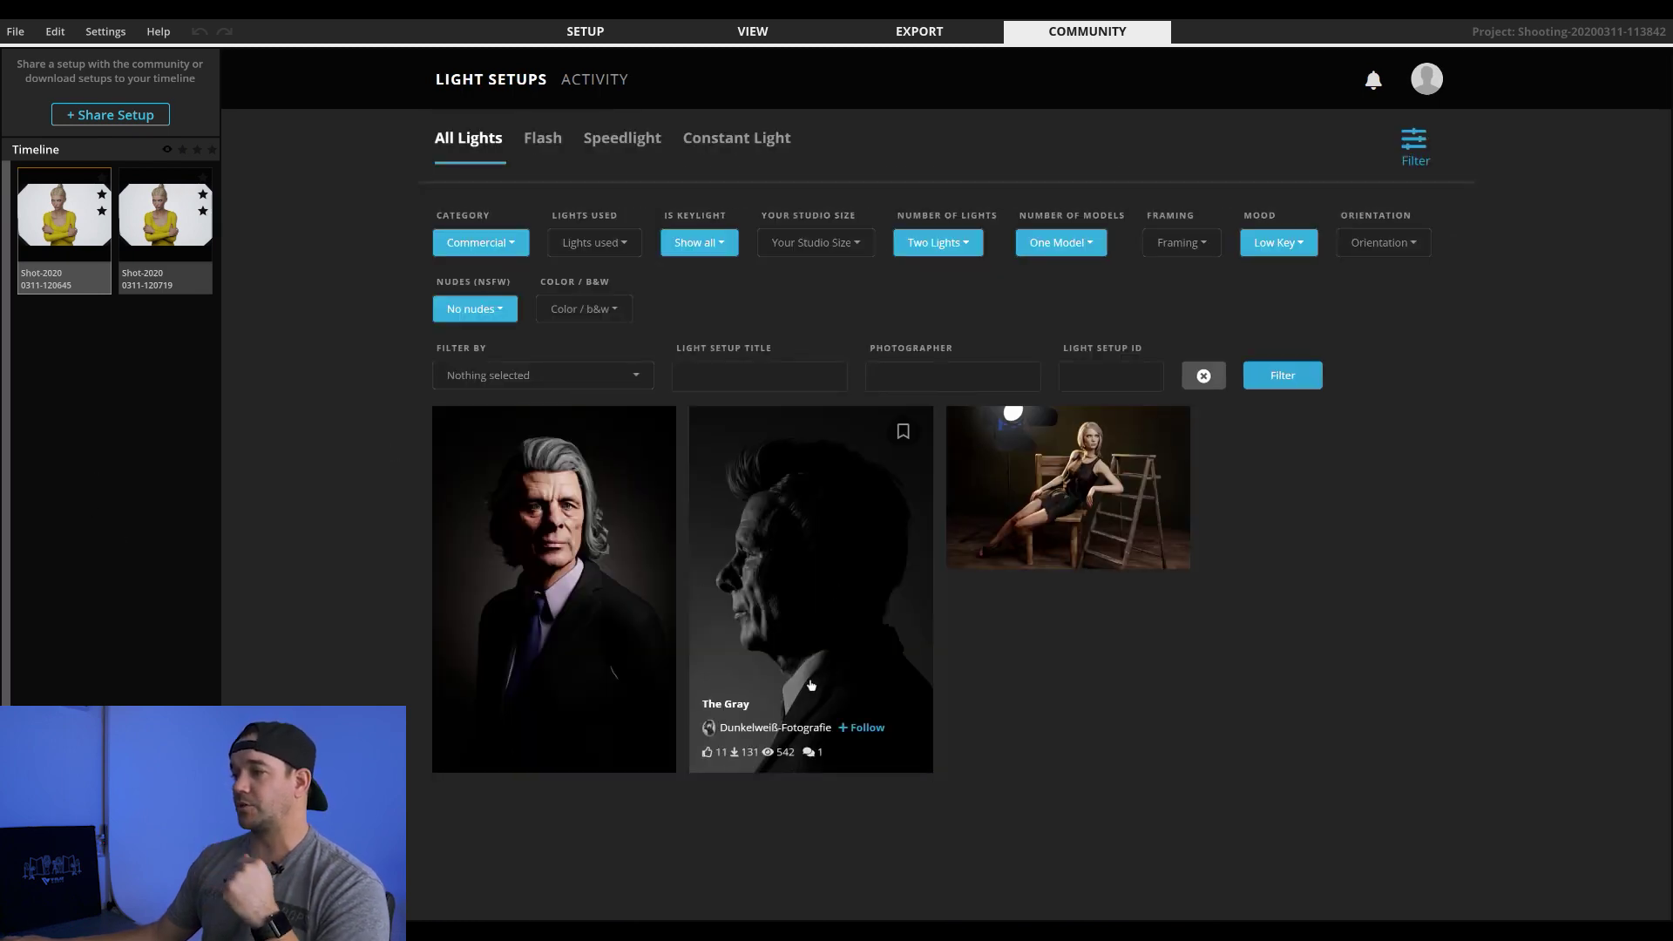
{"action": "mouse_move", "coordinate": [521, 580]}
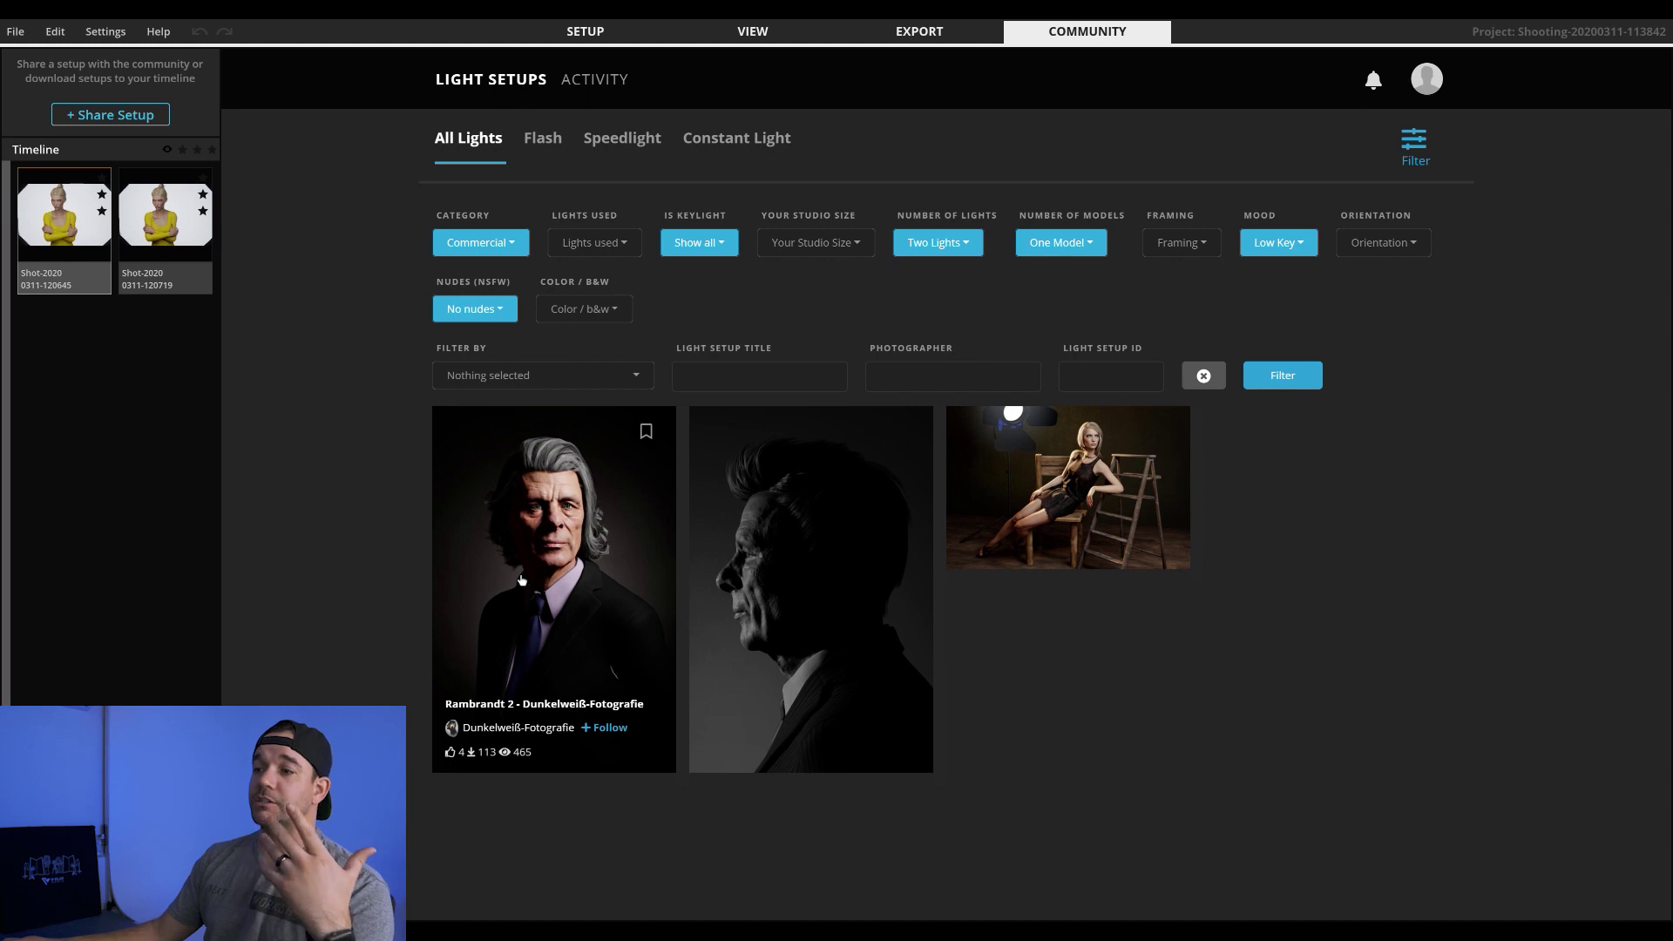